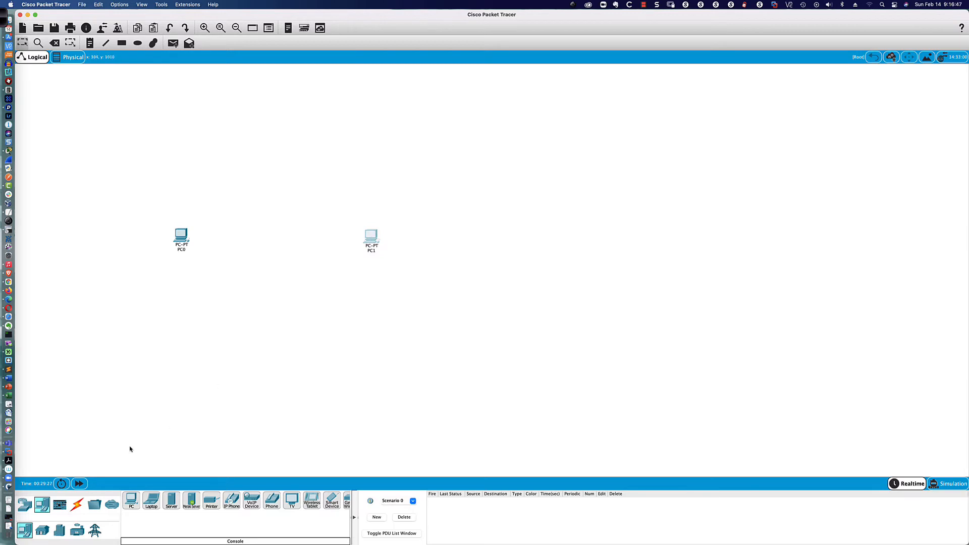
Step: Place an ISR4331 Router0 between PC0 and PC1, then a 2960 switch beside PC0
left_click(24, 504)
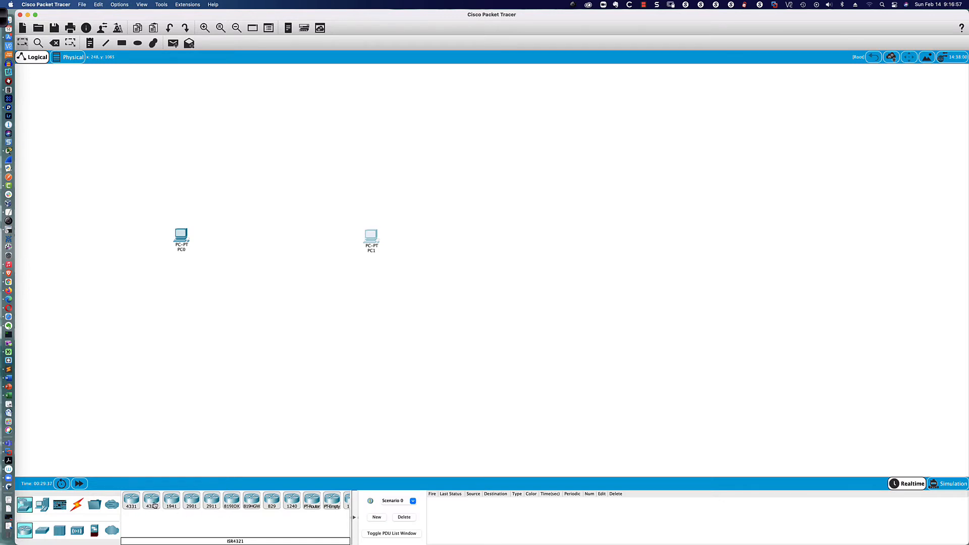
scroll(155, 505, "right", 2)
scroll(154, 505, "left", 2)
left_click_drag(130, 505, 267, 244)
left_click_drag(269, 246, 307, 241)
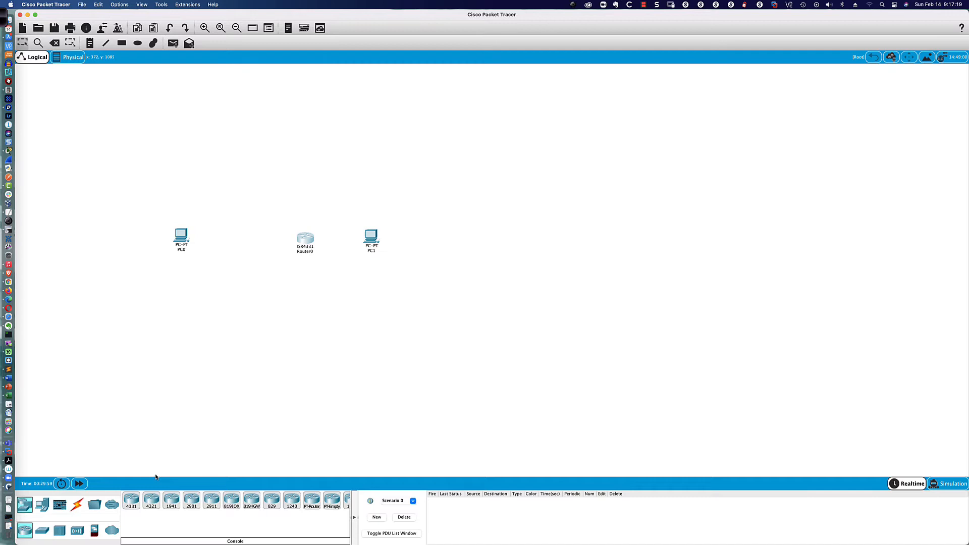
left_click(94, 505)
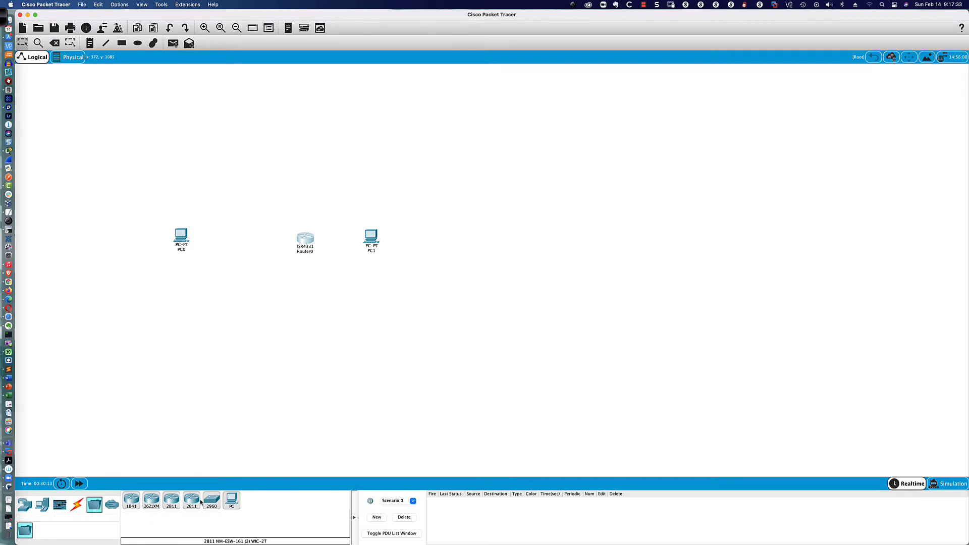
left_click_drag(211, 501, 241, 247)
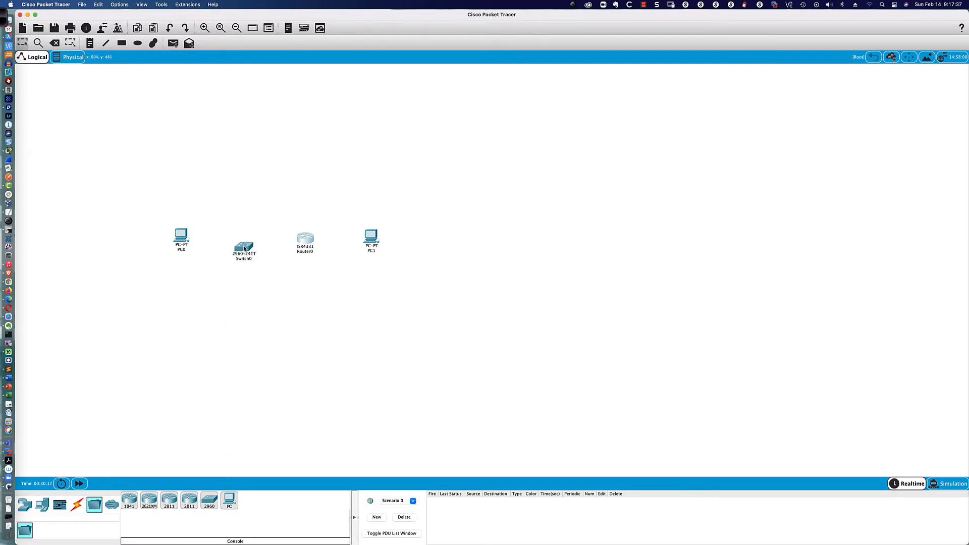
left_click(242, 241)
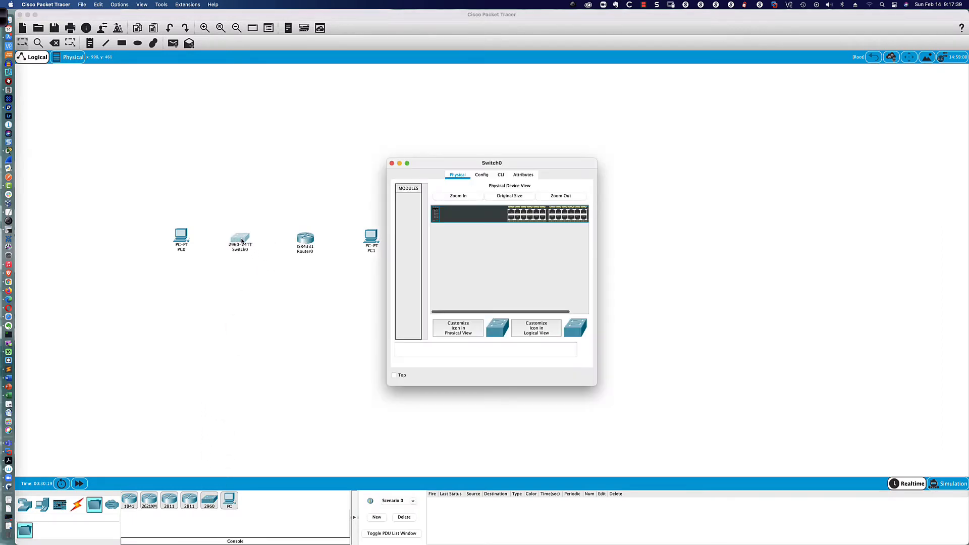
left_click(500, 174)
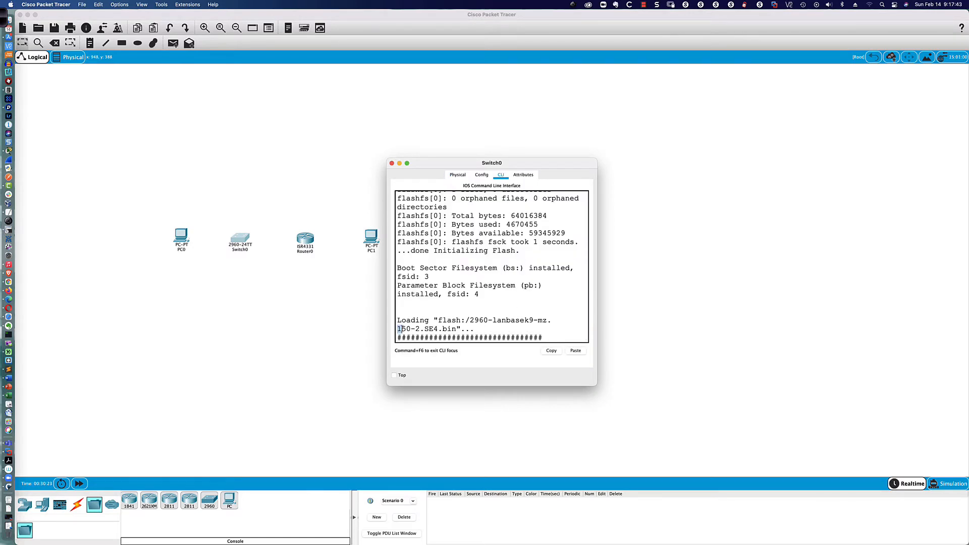
mouse_move(400, 329)
left_mouse_down()
mouse_move(432, 329)
mouse_move(397, 329)
left_mouse_up()
left_click(420, 332)
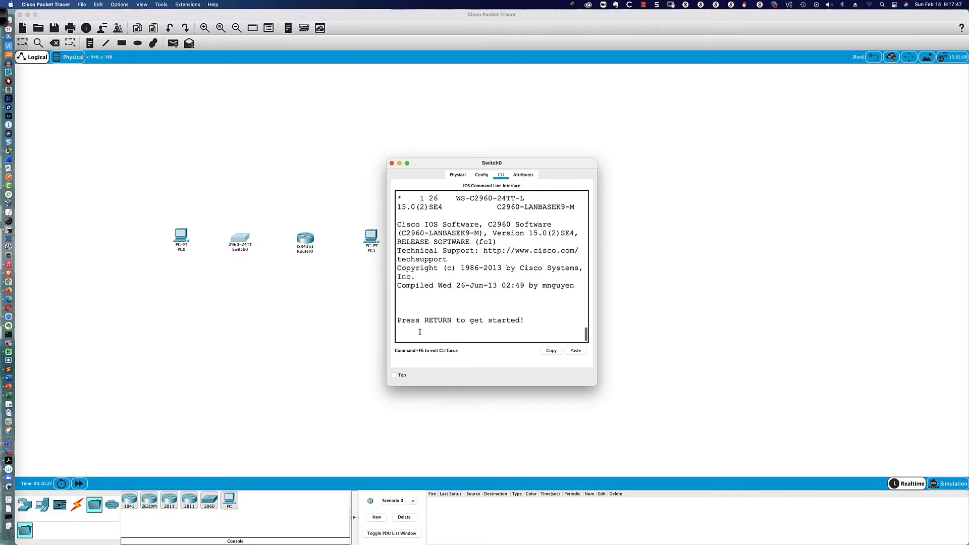
left_click(392, 164)
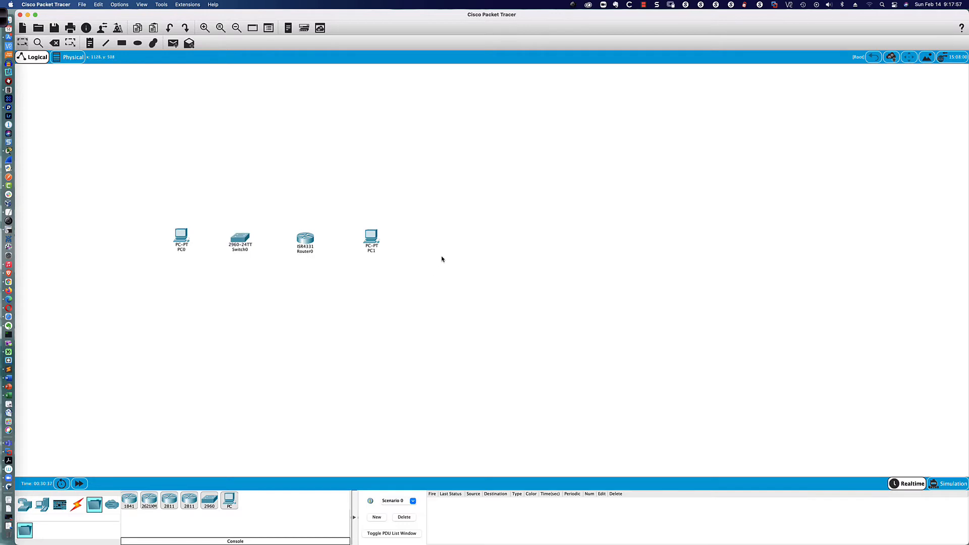
Step: Zoom in and scroll until PC0, Switch0, Router0 and PC1 span the workspace
scroll(441, 258, "up", 3)
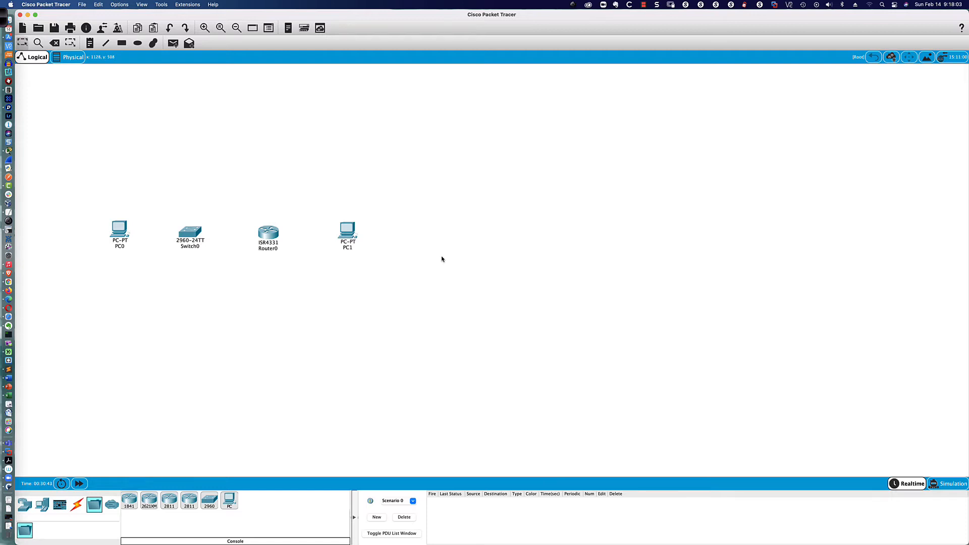
scroll(441, 259, "up", 1)
scroll(441, 258, "up", 1)
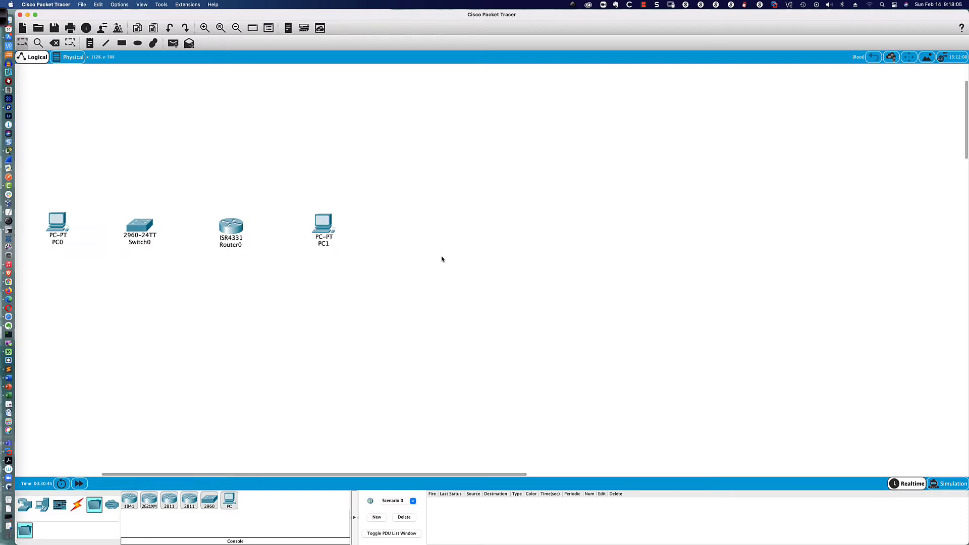
scroll(441, 258, "up", 4)
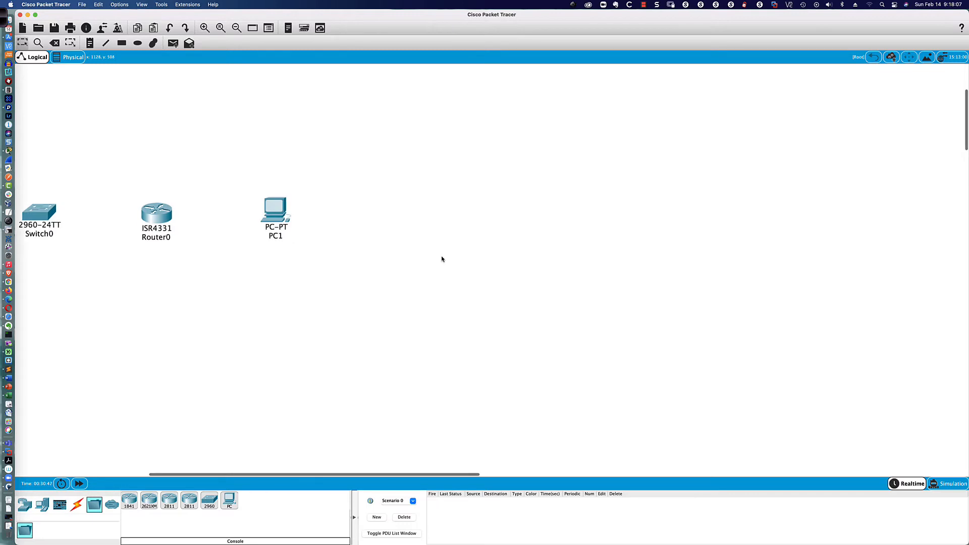
scroll(442, 259, "up", 2)
scroll(441, 258, "left", 10)
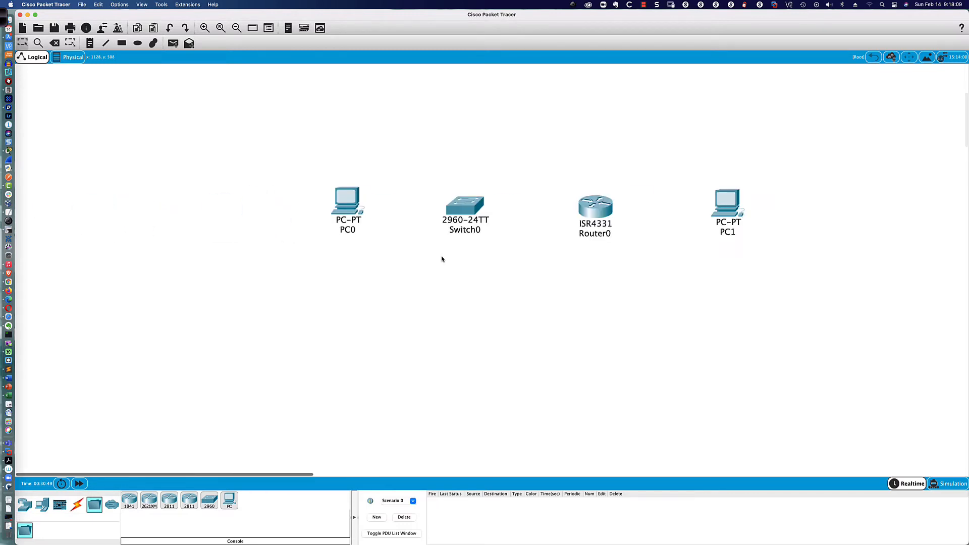
scroll(441, 259, "up", 3)
scroll(441, 258, "down", 6)
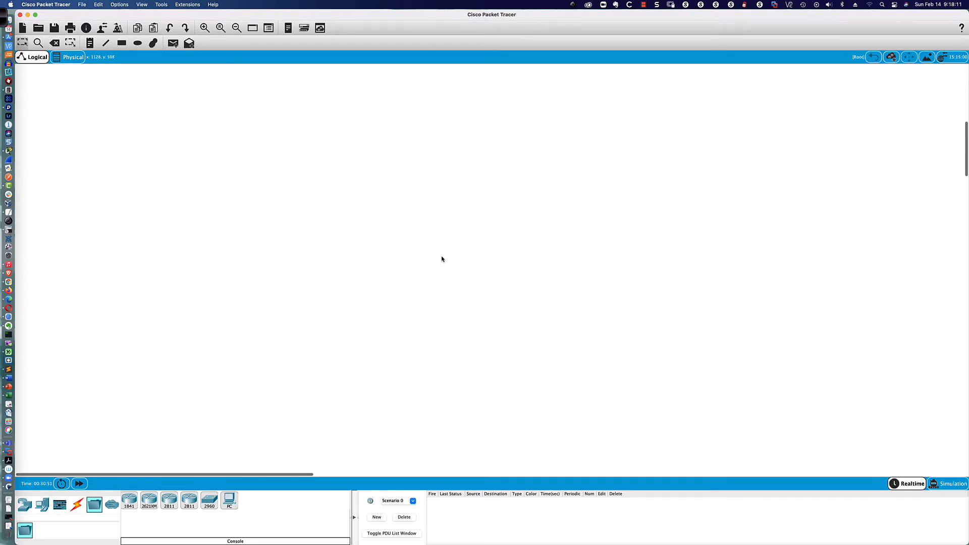
scroll(442, 259, "up", 4)
scroll(441, 258, "right", 5)
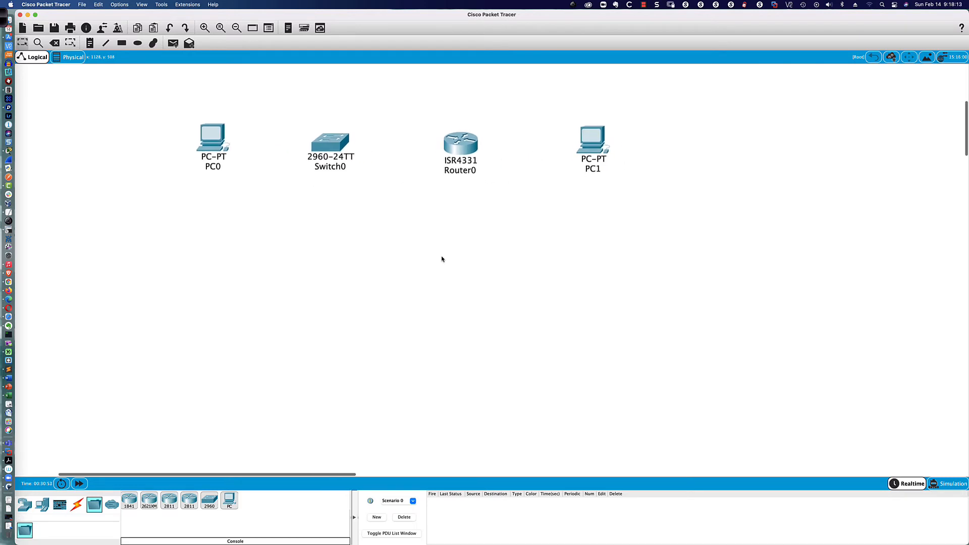
scroll(442, 259, "up", 1)
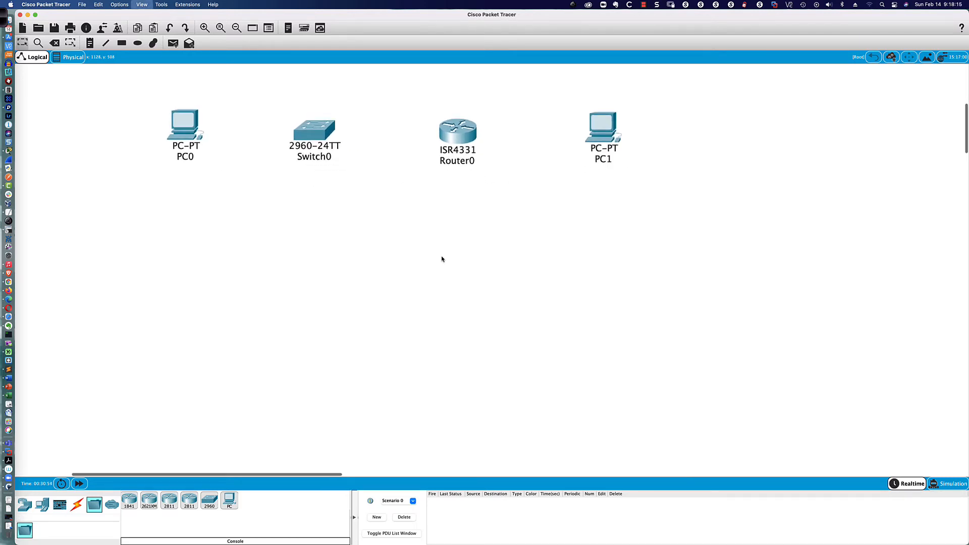
scroll(442, 259, "up", 1)
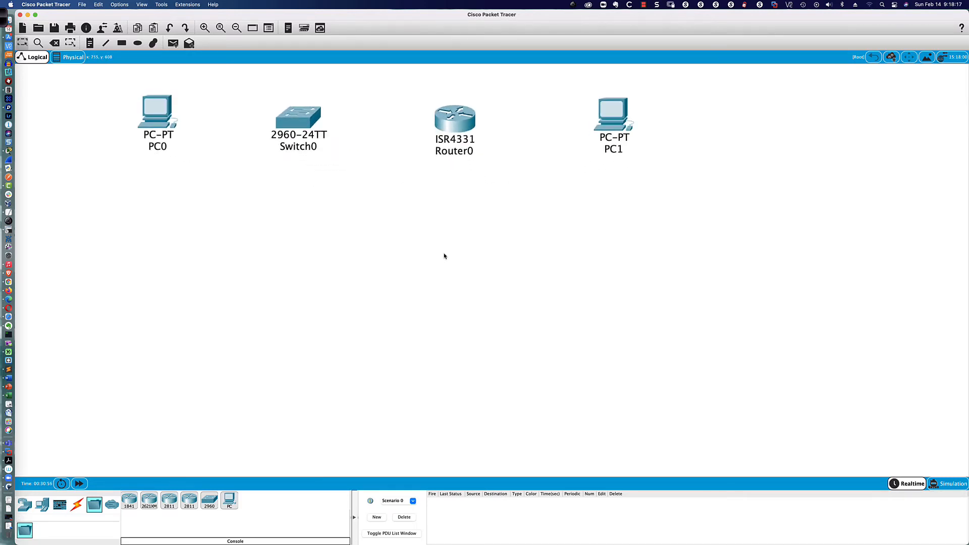
scroll(444, 255, "left", 3)
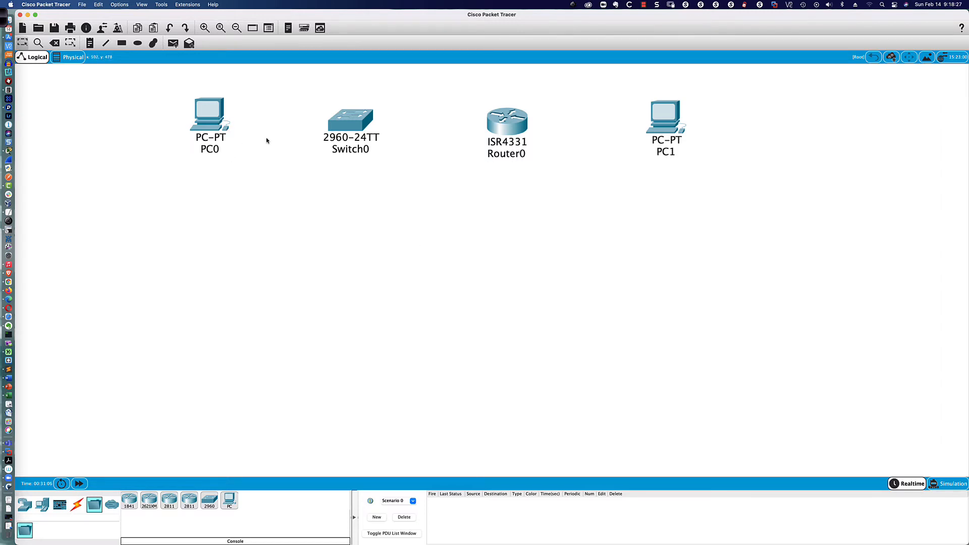
Step: Save the topology to Downloads as a Lab10.4.4 .pkt file named with the student's name and date
left_click(81, 5)
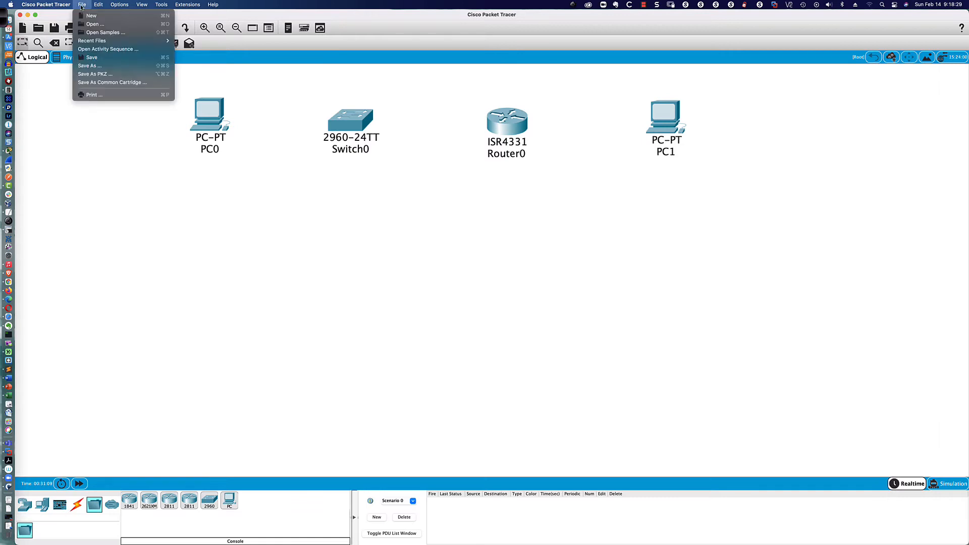
left_click(106, 67)
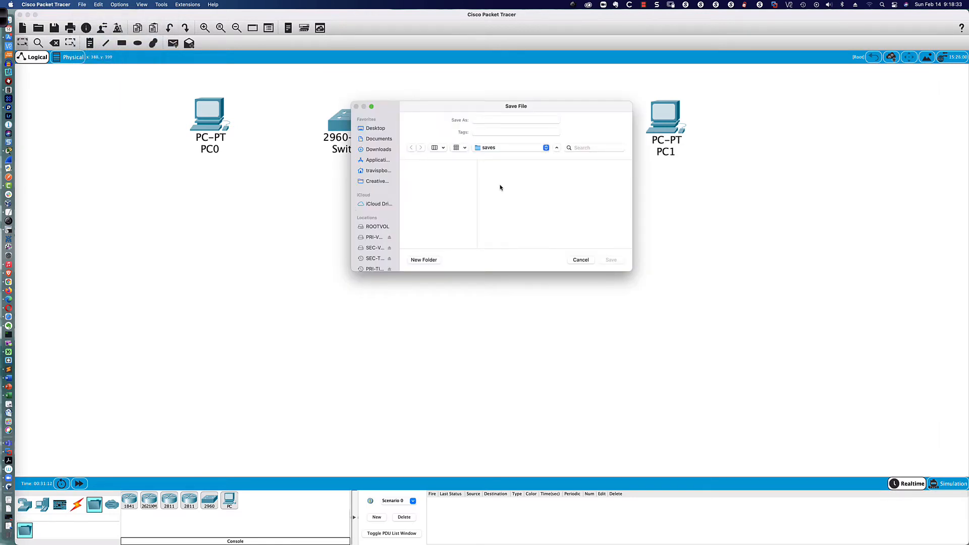
left_click(378, 149)
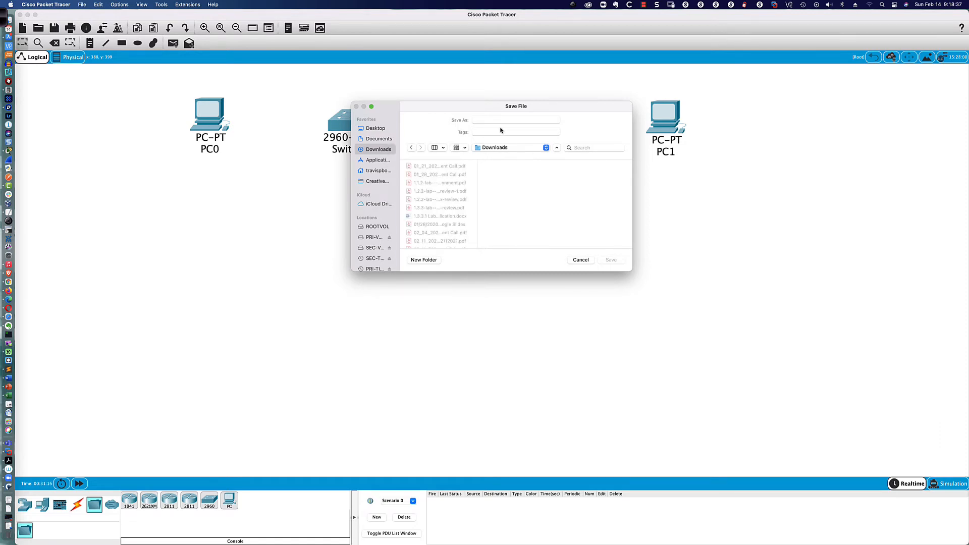
left_click(487, 119)
type("Lab")
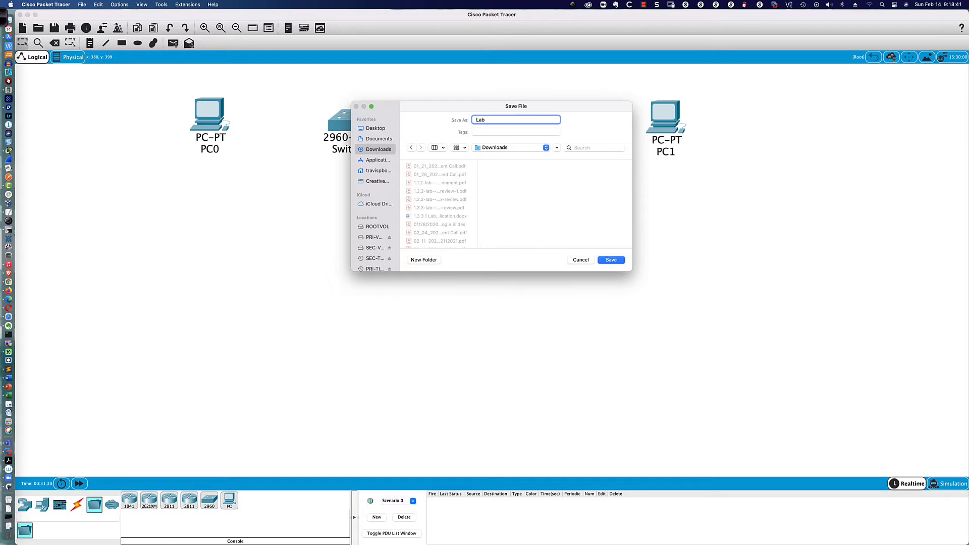
type("10.4.4-TravisB-02142021")
key("Return")
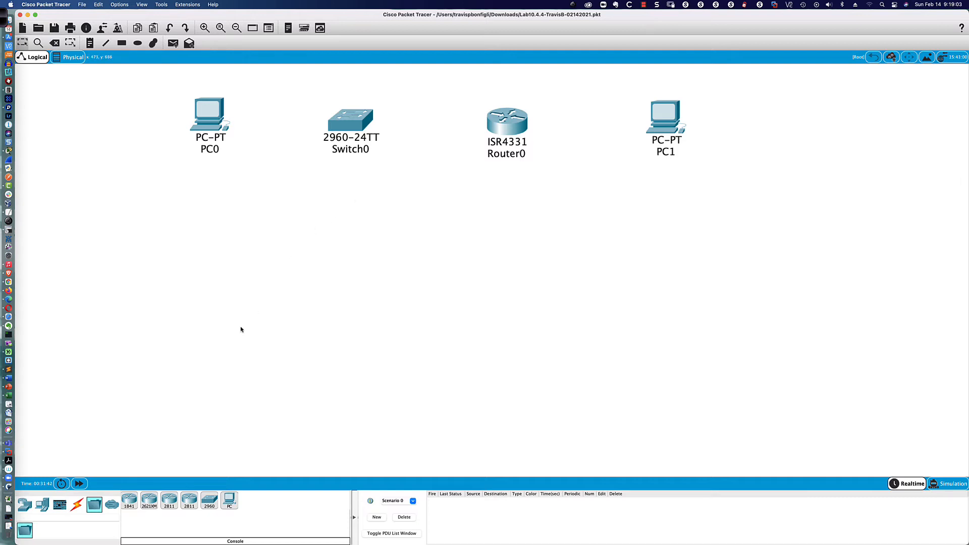
Step: Connect PC0's FastEthernet0 to Switch0's FastEthernet0/6 with a copper straight-through cable
left_click(77, 505)
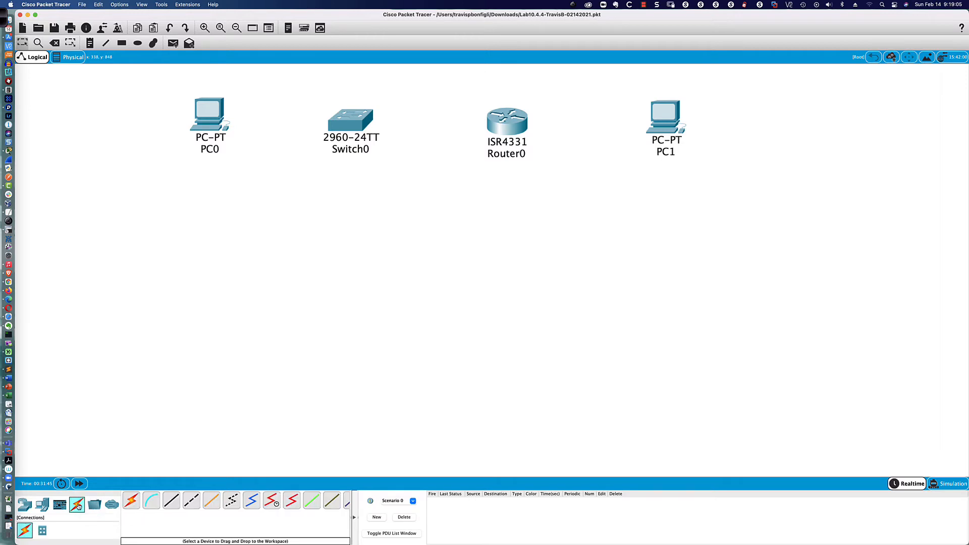
left_click(171, 499)
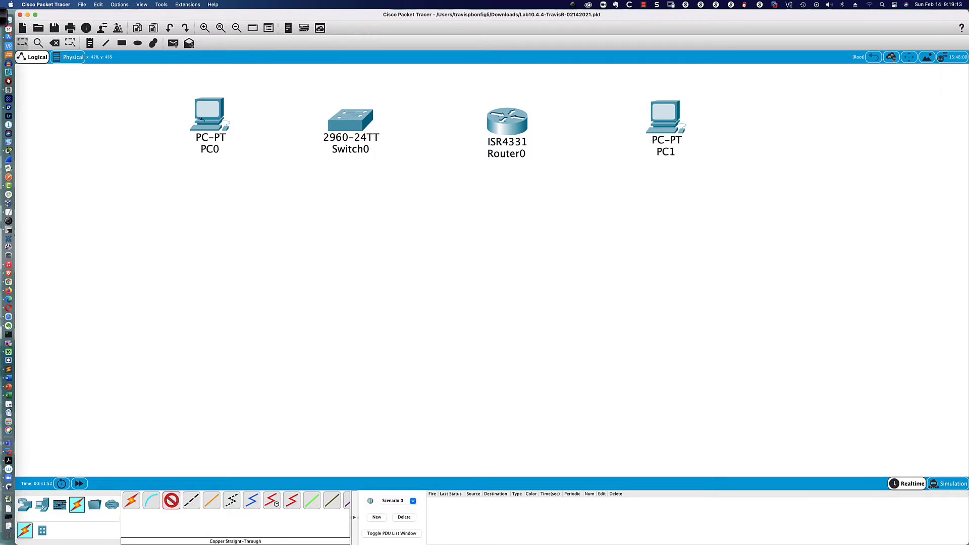
left_click(201, 118)
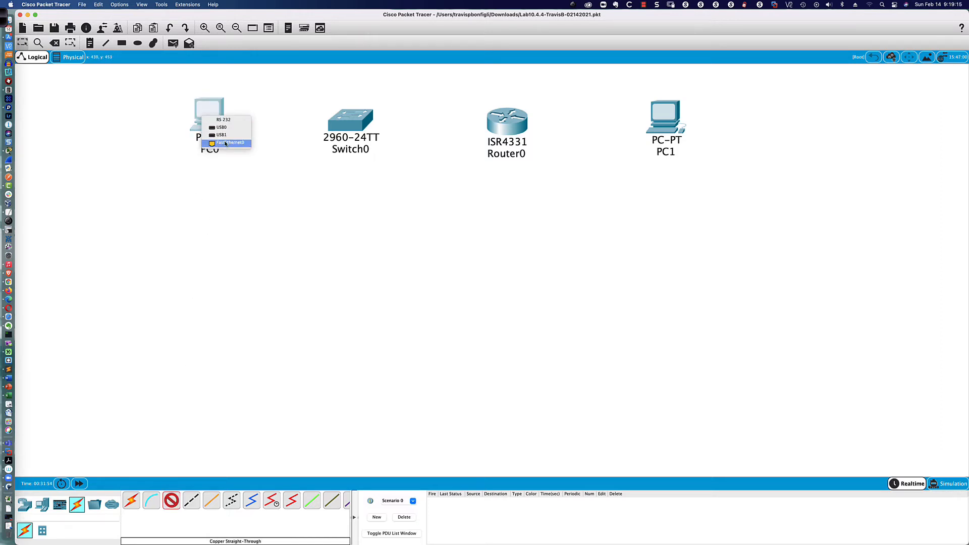
left_click(226, 143)
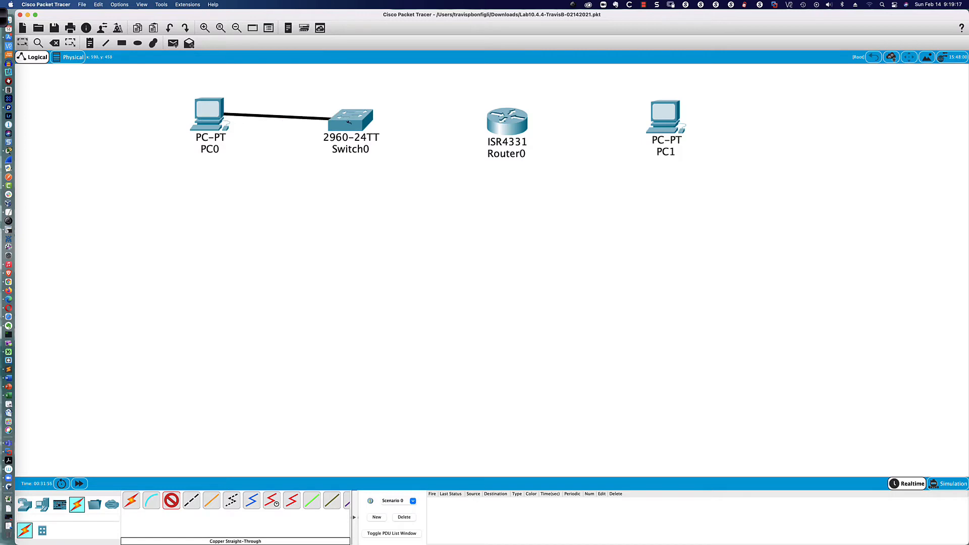
left_click(348, 122)
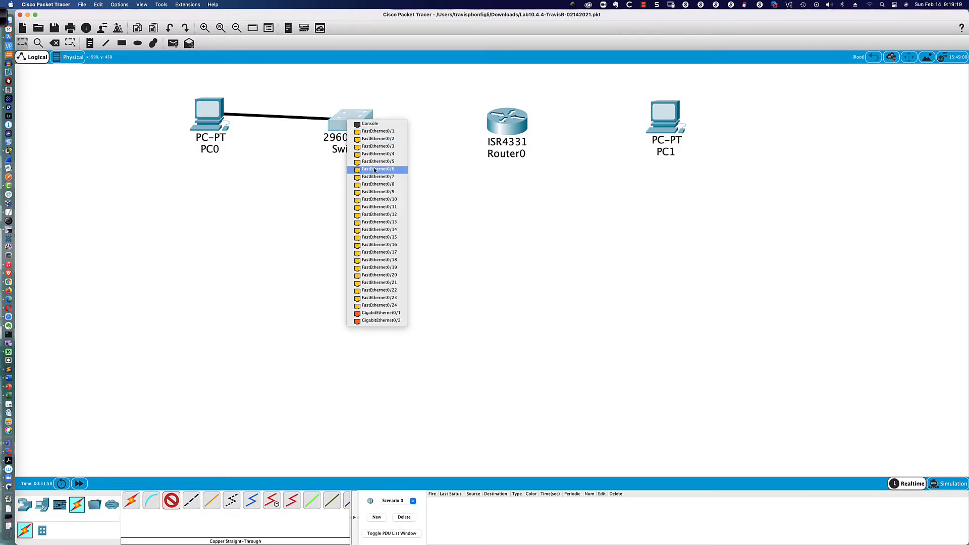
left_click(374, 170)
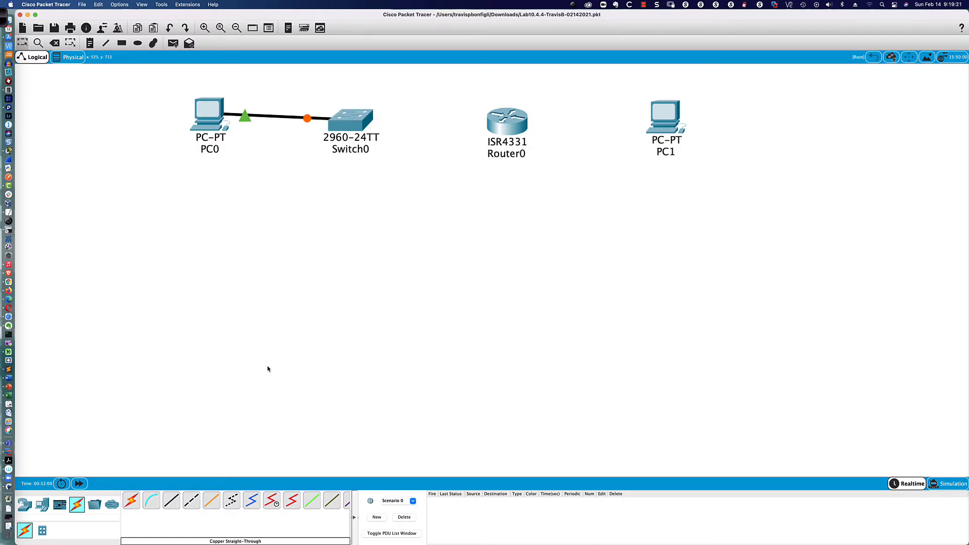
Step: Cable Switch0's FastEthernet0/5 to Router0's GigabitEthernet0/0/1
left_click(172, 499)
left_click(353, 120)
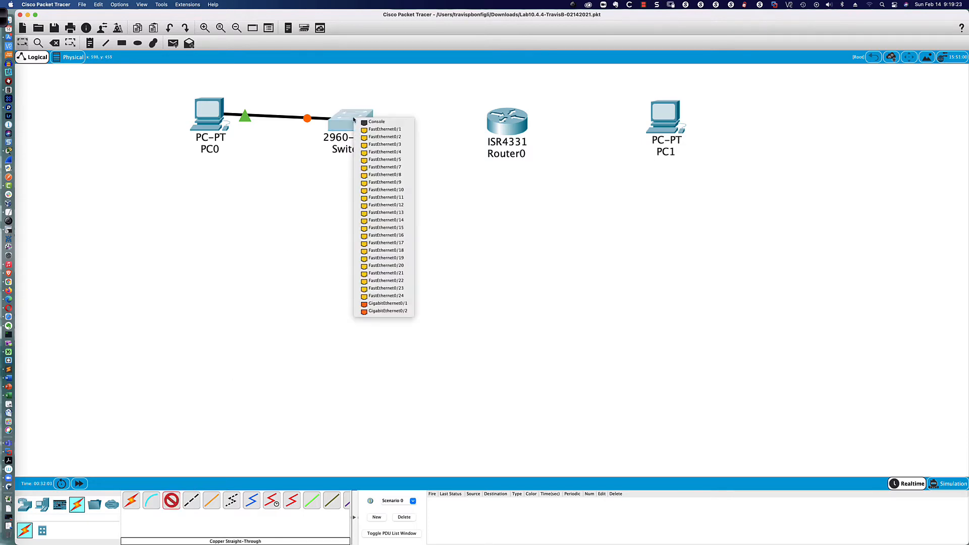
left_click(381, 160)
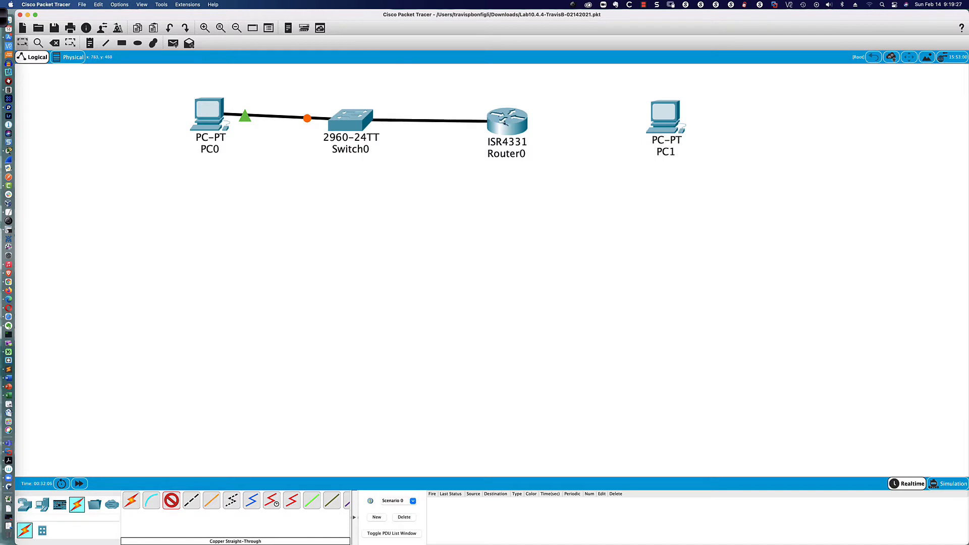
left_click(504, 122)
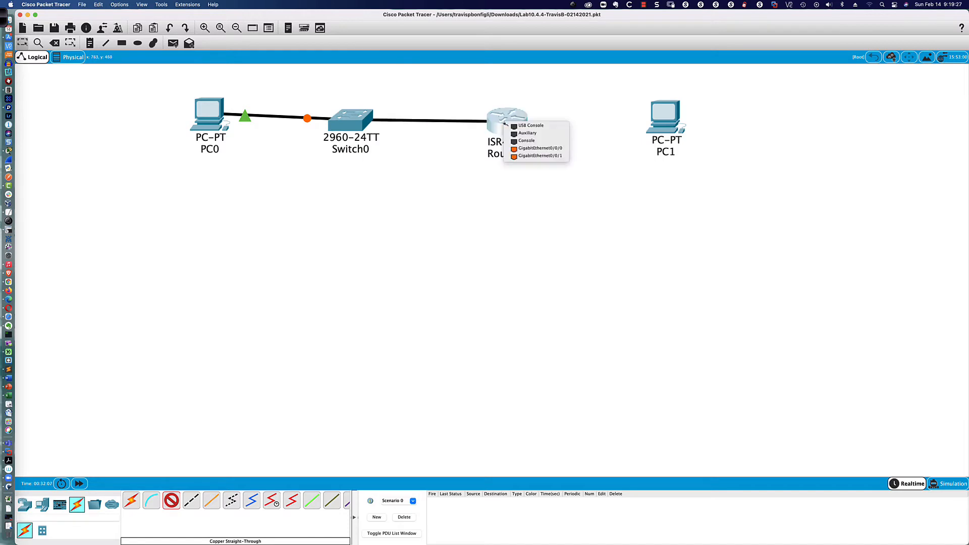
left_click(532, 158)
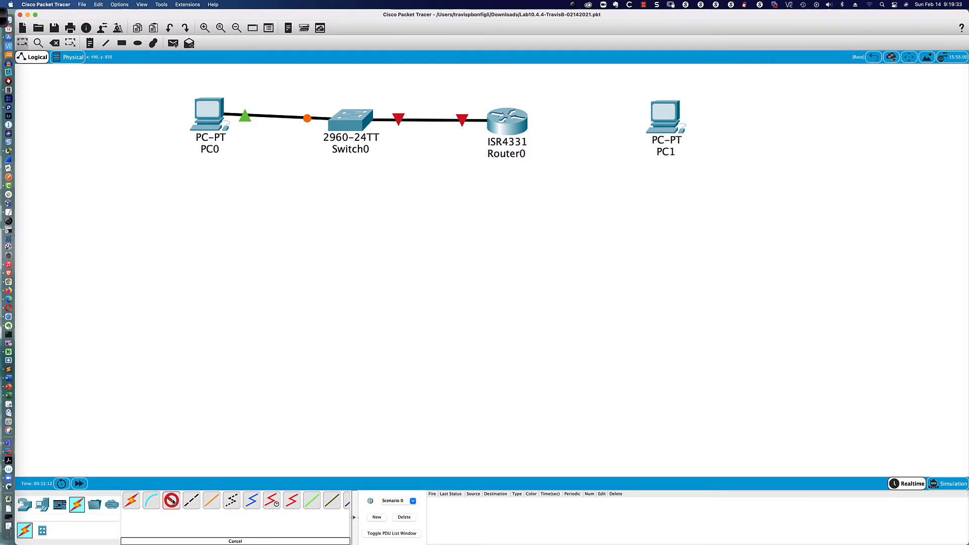
Step: Link Router0's GigabitEthernet0/0/0 to PC1's FastEthernet0
left_click(512, 120)
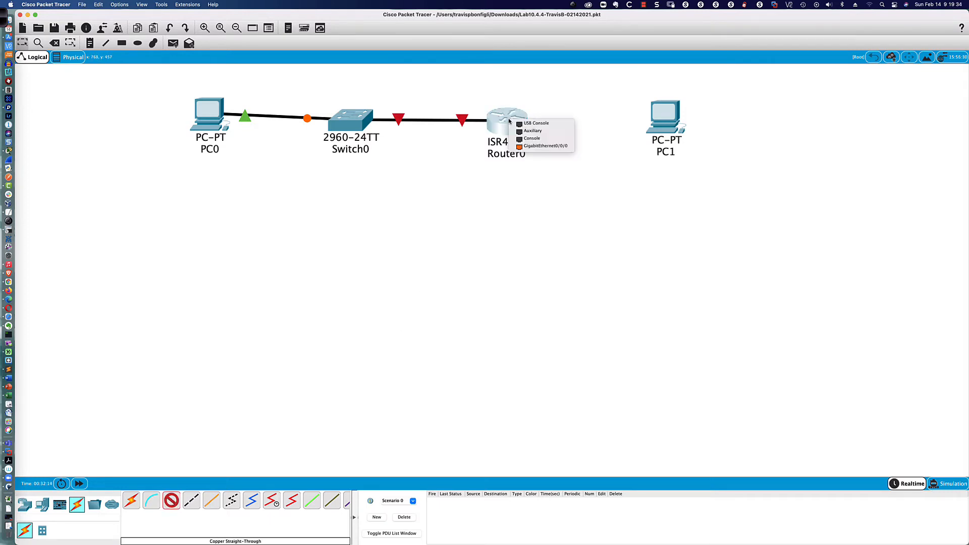
left_click(536, 143)
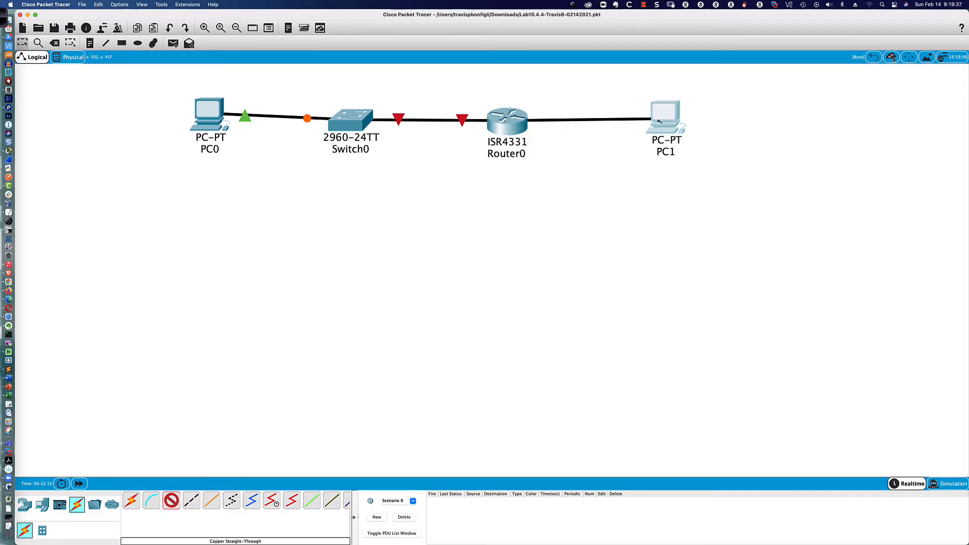
left_click(657, 120)
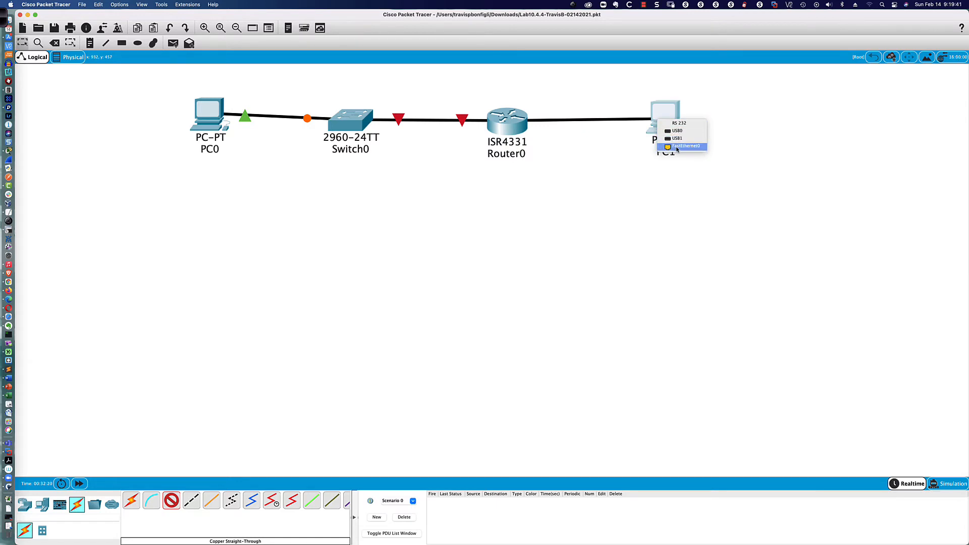
left_click(677, 147)
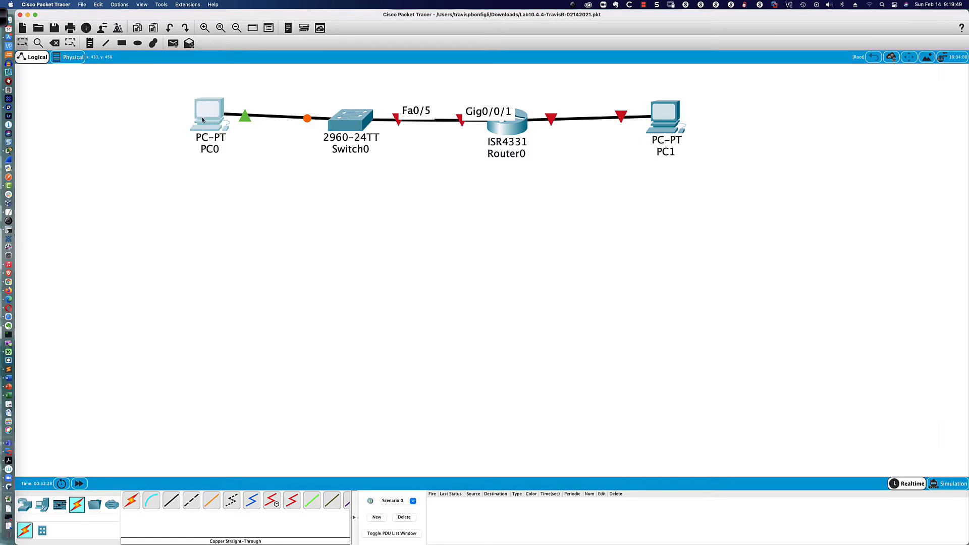
Step: Spread the devices out: PC0 and Switch0 to the left, Router0 and PC1 to the right
left_click_drag(202, 120, 125, 126)
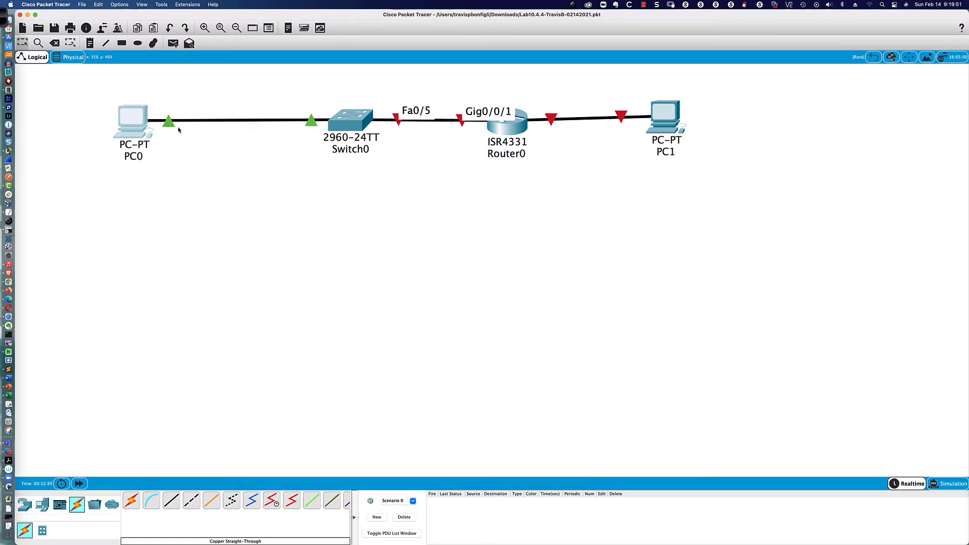
left_click_drag(351, 121, 321, 121)
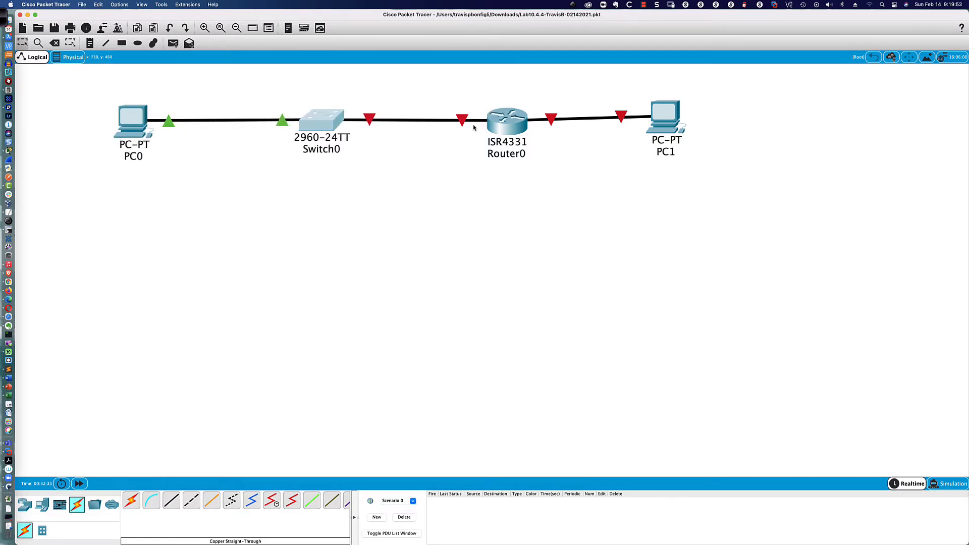
left_click_drag(496, 126, 507, 123)
left_click_drag(672, 121, 719, 123)
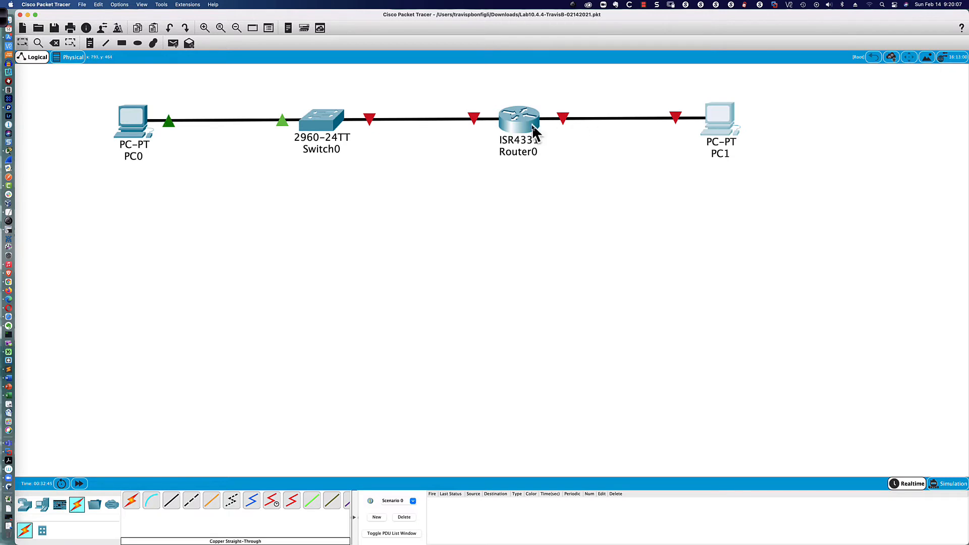
Step: Open Router0's device window
mouse_move(529, 127)
mouse_move(311, 122)
mouse_move(282, 124)
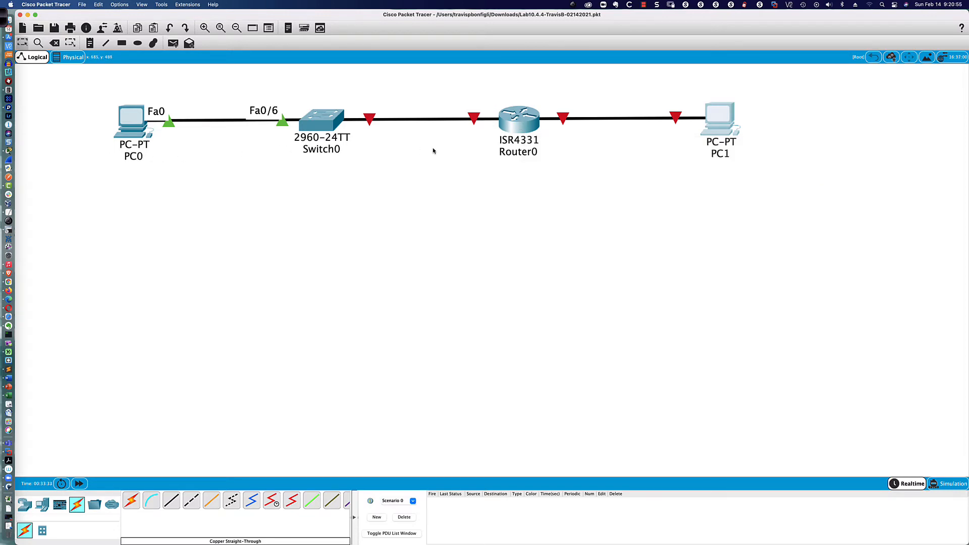
scroll(141, 157, "right", 1)
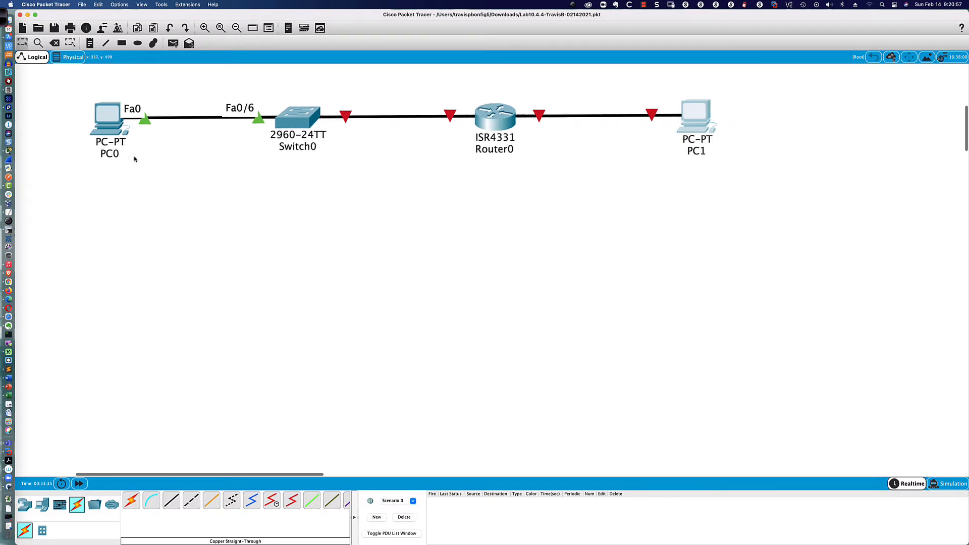
scroll(130, 156, "left", 3)
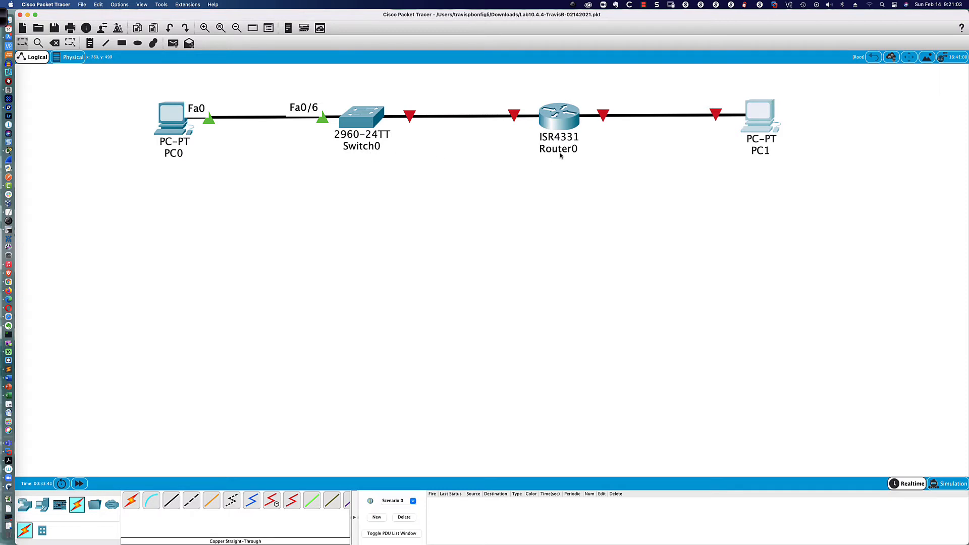
mouse_move(563, 154)
mouse_move(756, 145)
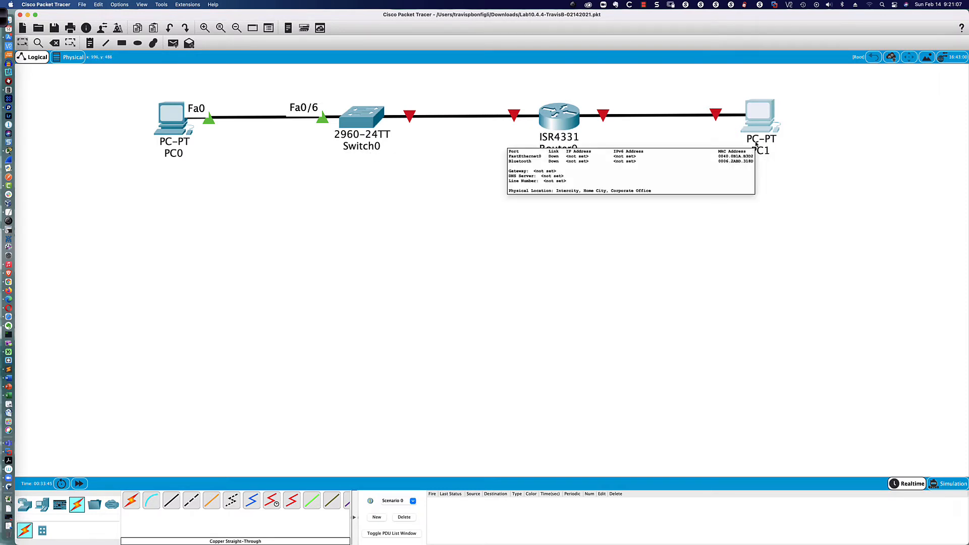
left_click(558, 123)
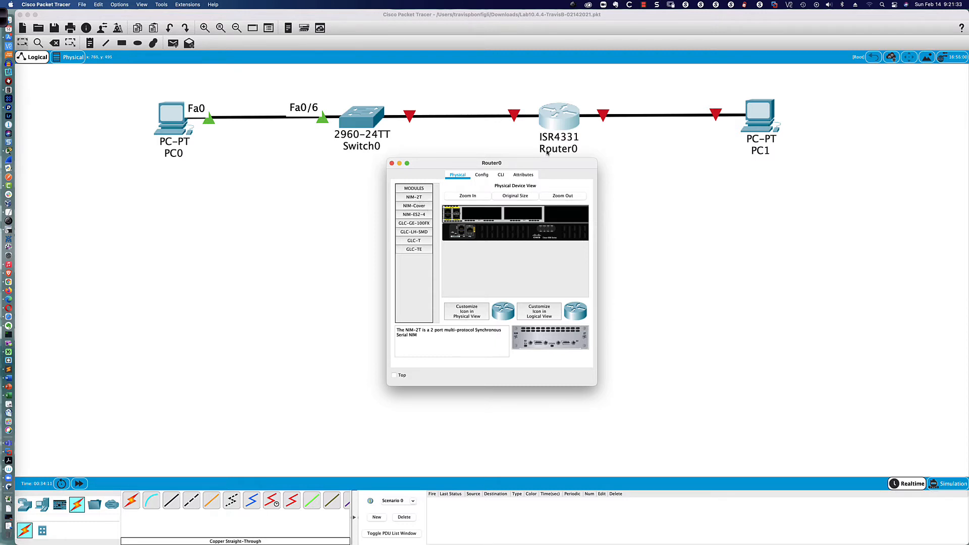
Step: In Router0's Config tab, set both Display Name and Hostname to R1
left_click(482, 175)
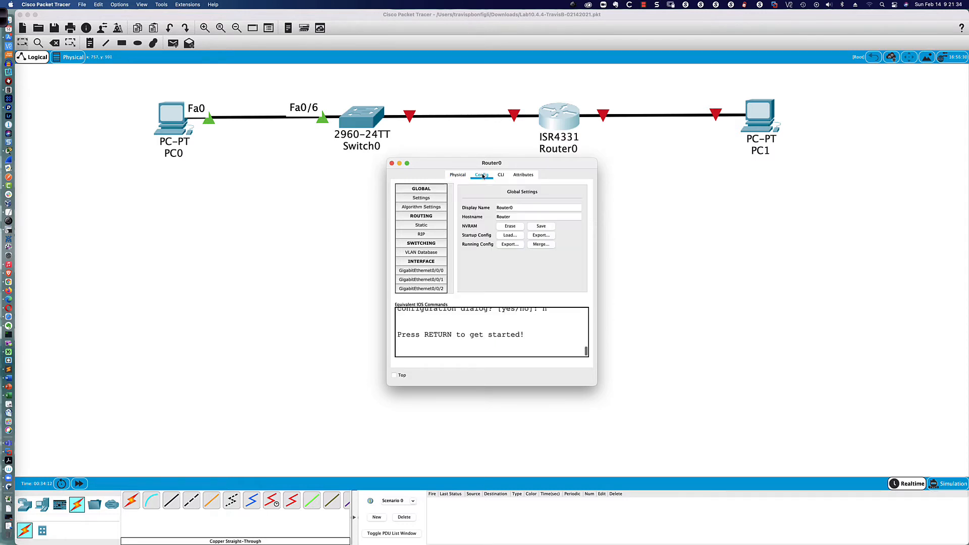
double_click(515, 208)
type("R1")
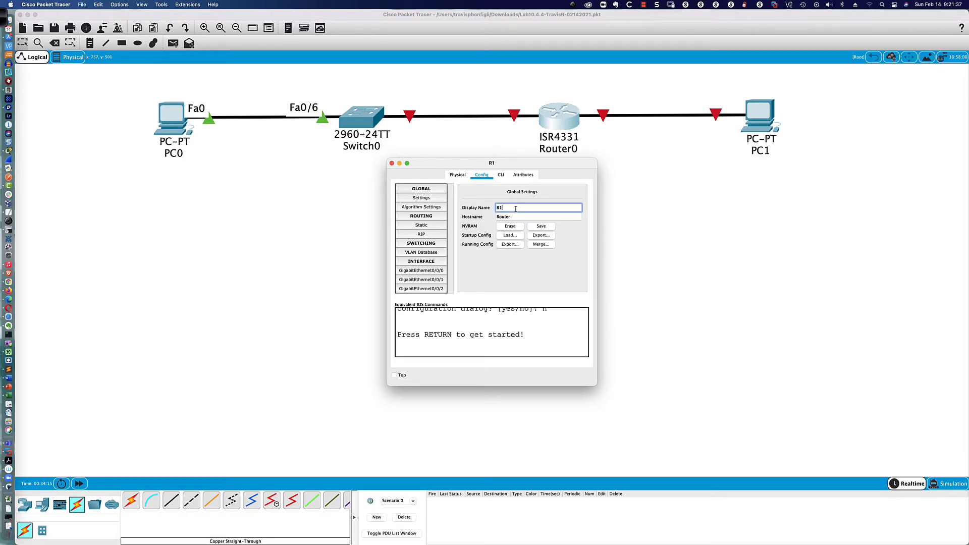
key("Return")
double_click(515, 217)
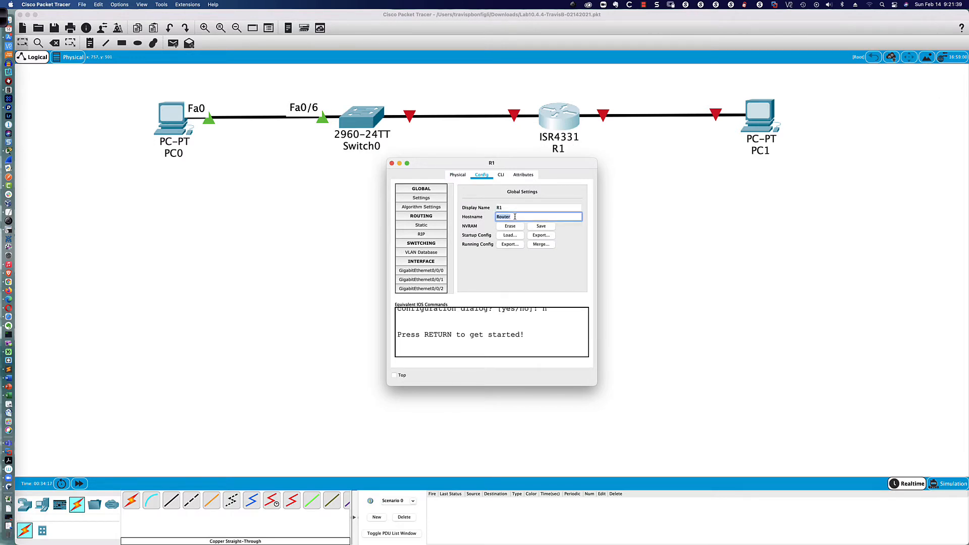
type("R1")
key("Return")
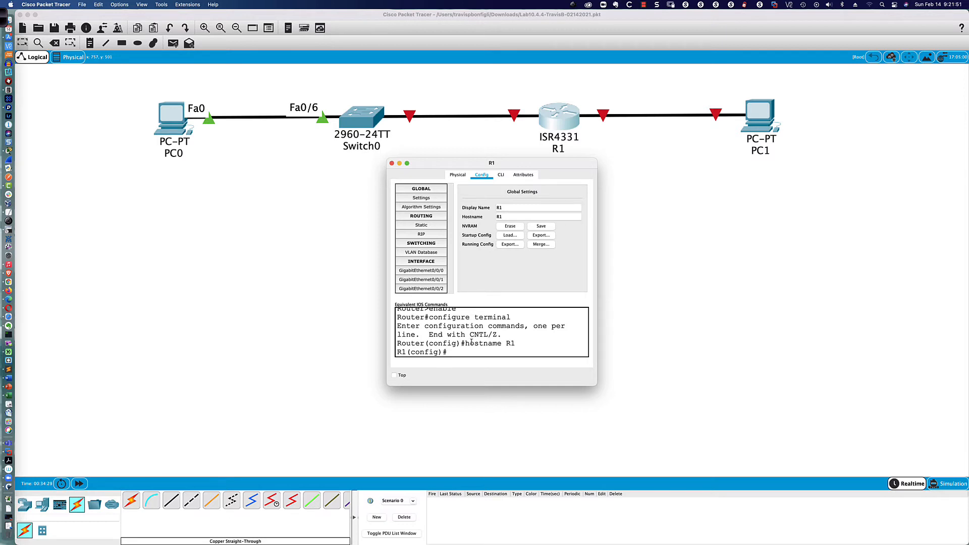
left_click(501, 176)
Step: Move and enlarge R1's command-line window and get a fresh prompt
left_click_drag(513, 166, 303, 323)
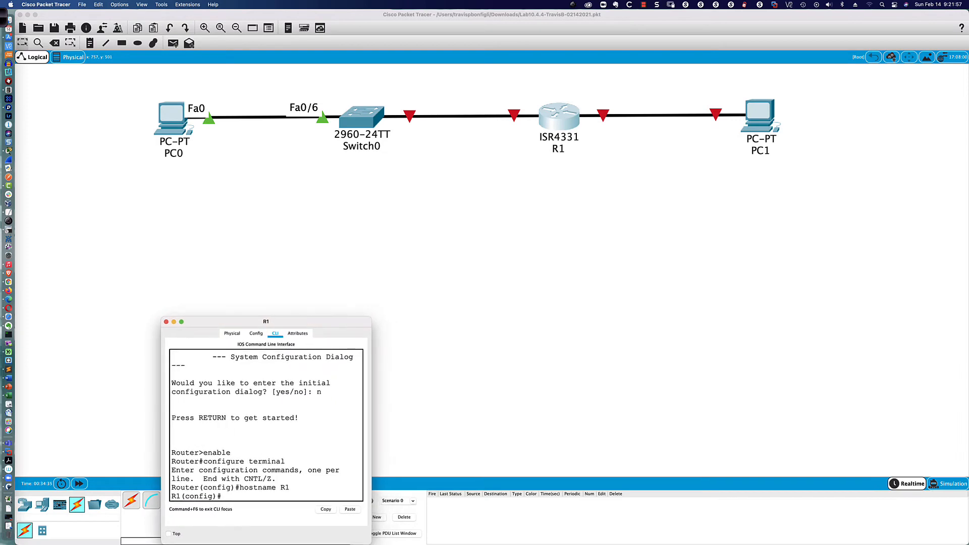
left_click_drag(366, 316, 817, 183)
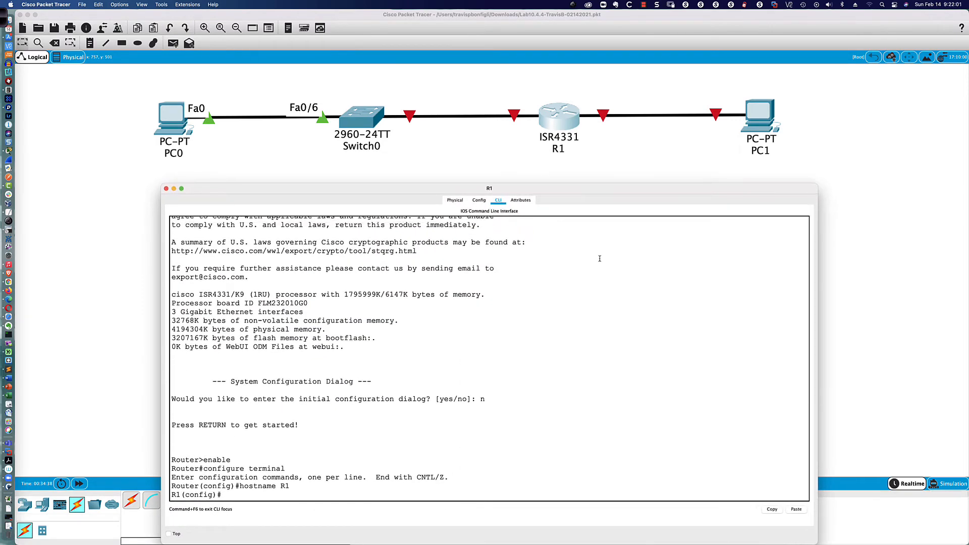
left_click(561, 271)
key("Return")
key("Return")
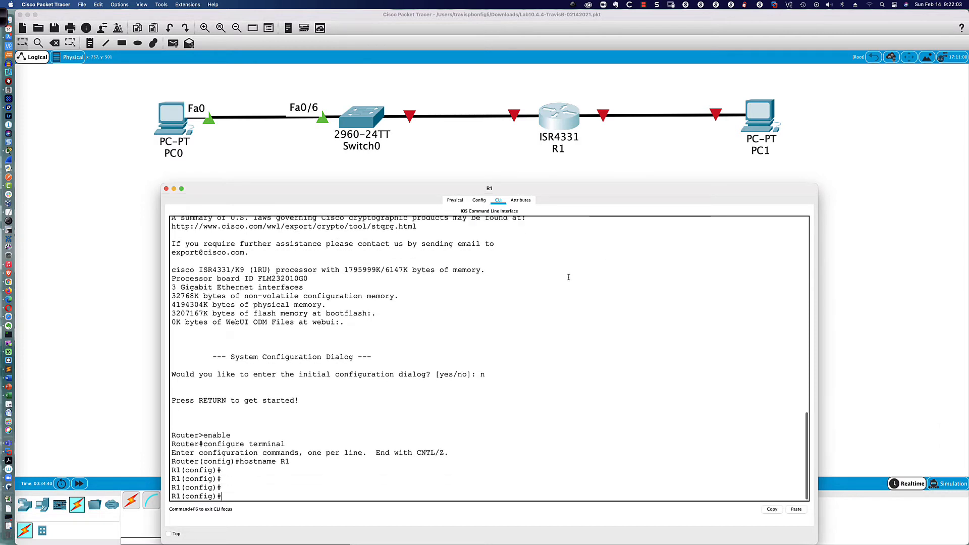
Step: Run 'hostname R1', then enter configuration for interface g0/0/0
type("host")
key("Tab")
type("R")
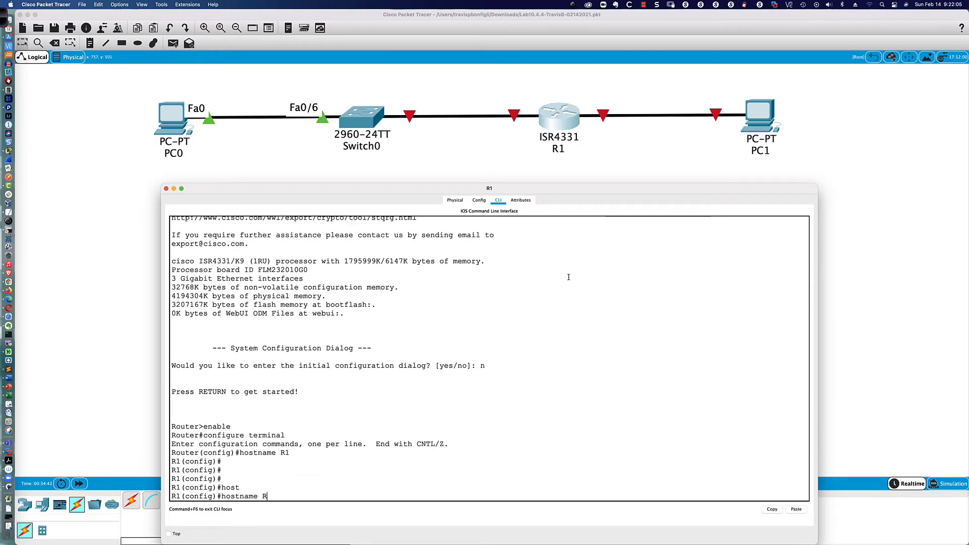
type("1")
key("Return")
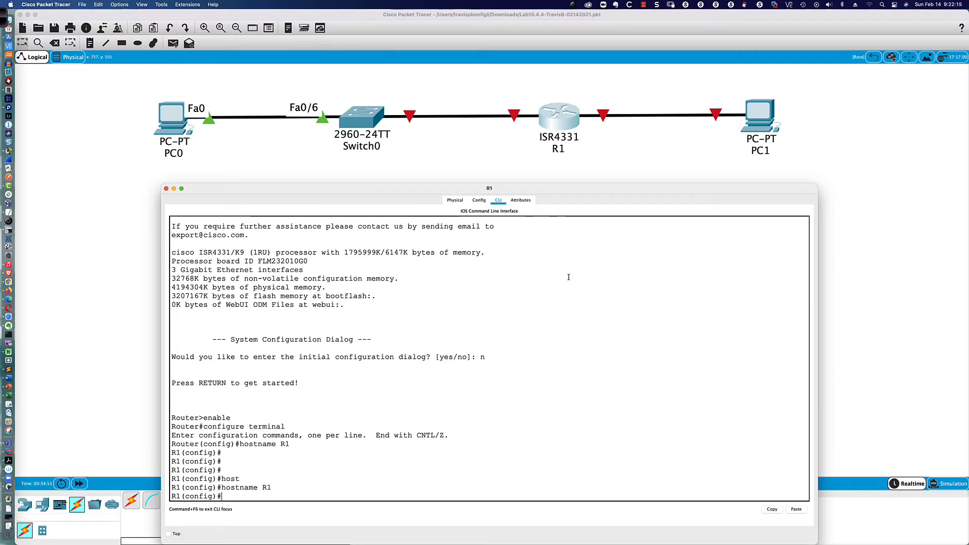
type("int g")
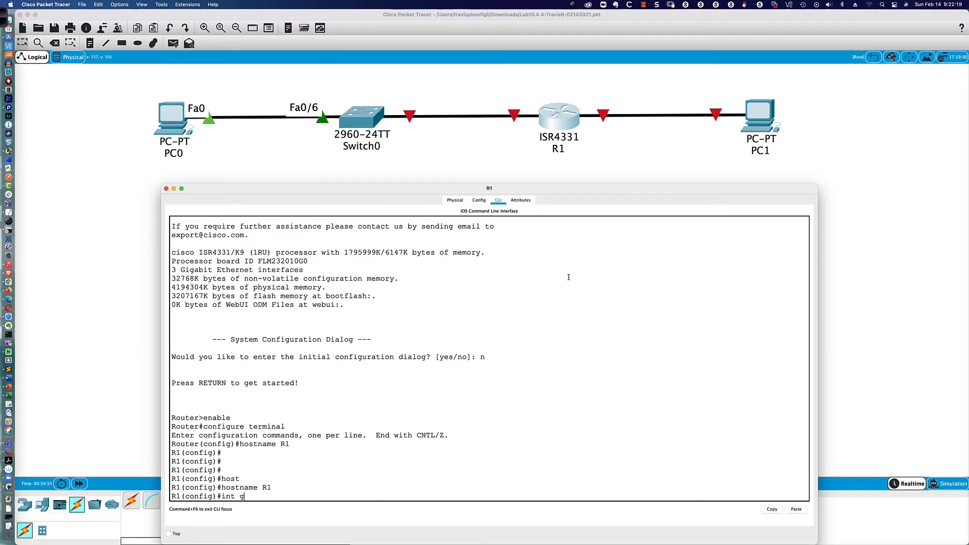
type("0/0/0")
key("Return")
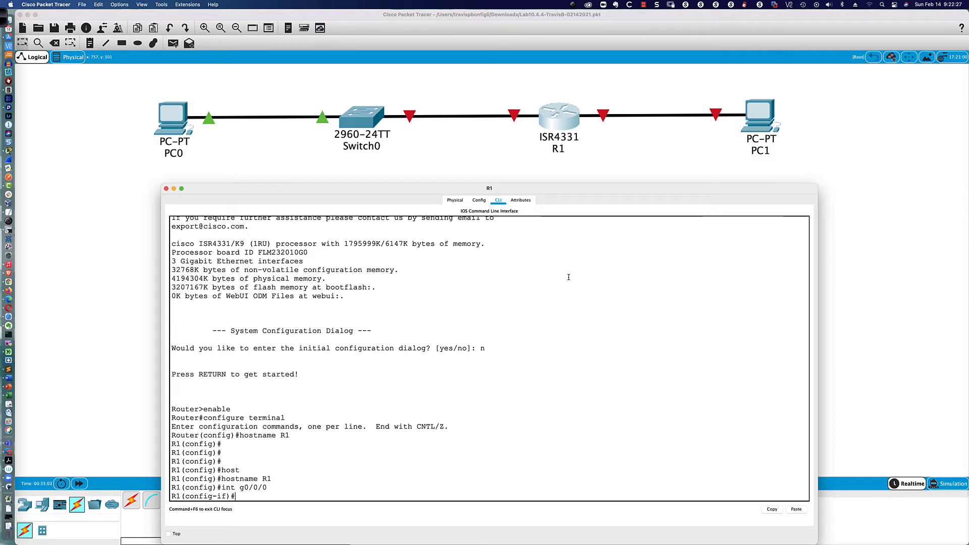
Step: Assign 192.168.0.1 255.255.255.0 to interface g0/0/0
type("ip add 192.168.")
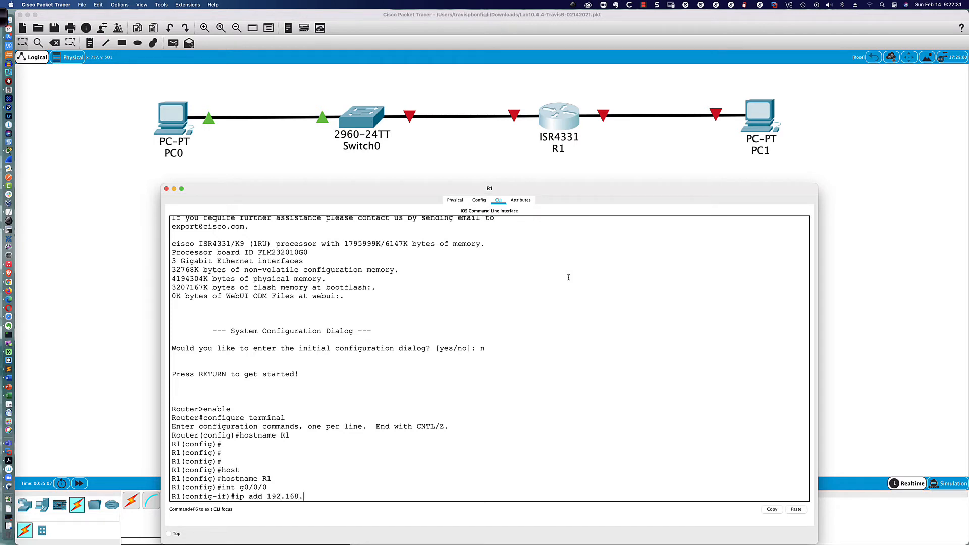
type("0.1 255.255.255.")
type("0")
key("Return")
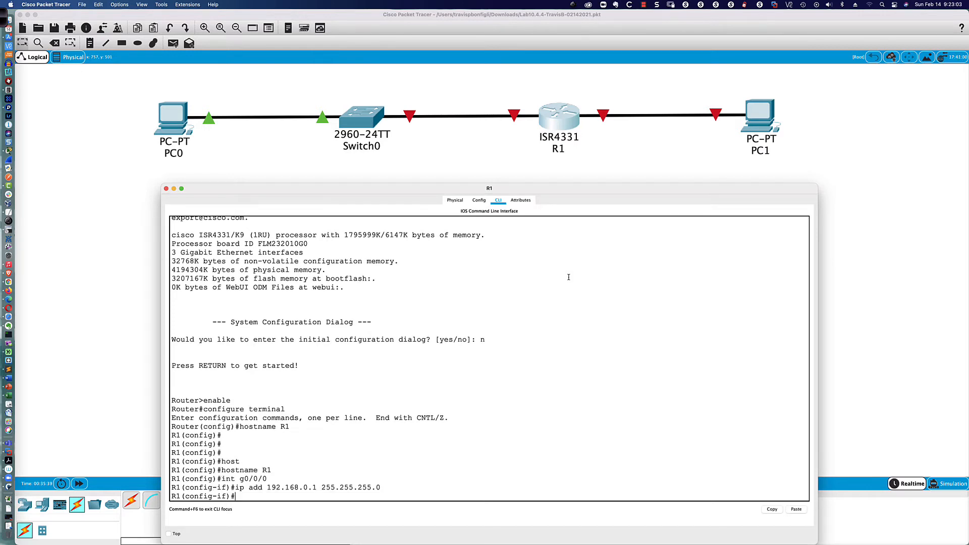
Step: Enter 'ipv6 add fe80::1', then recall it and complete the link-local keyword
type("ipv6 add fe80:")
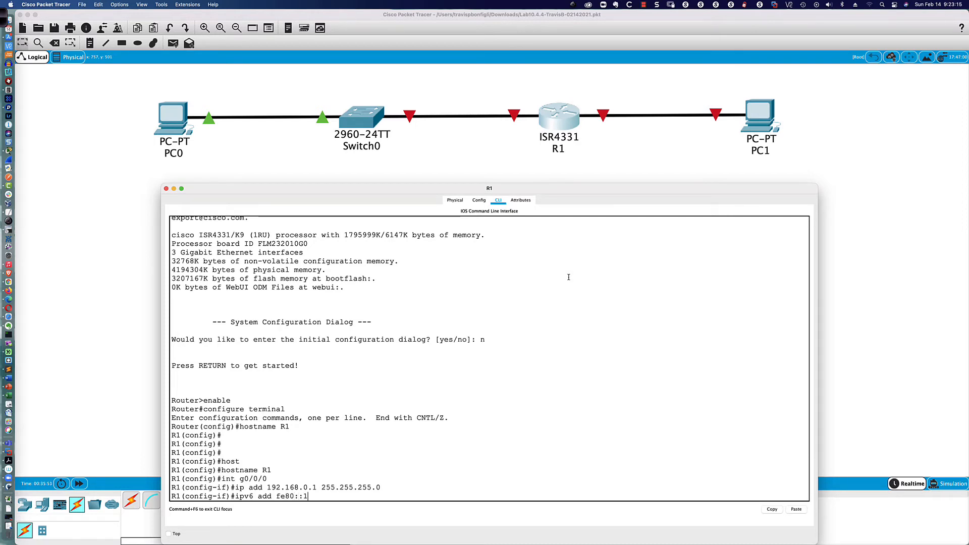
type(":1")
key("Return")
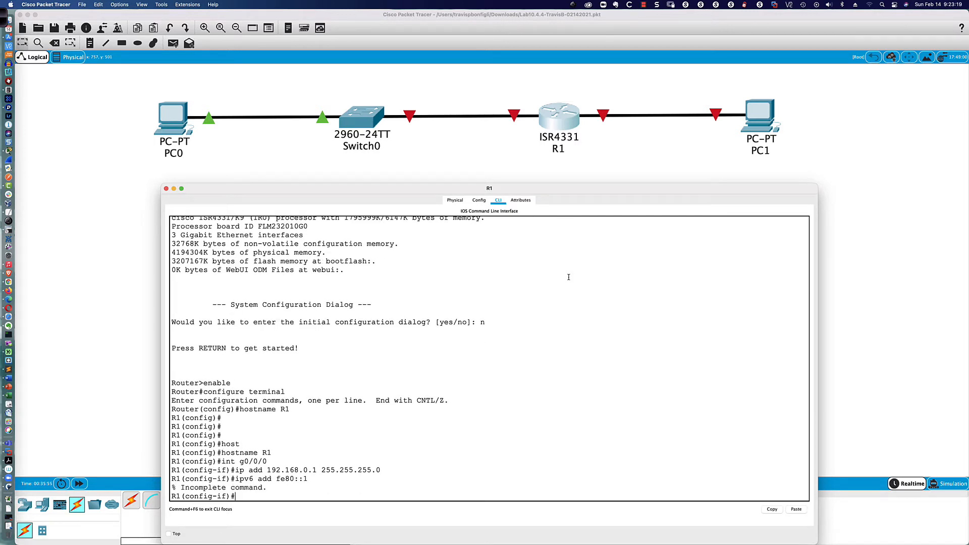
key("Up")
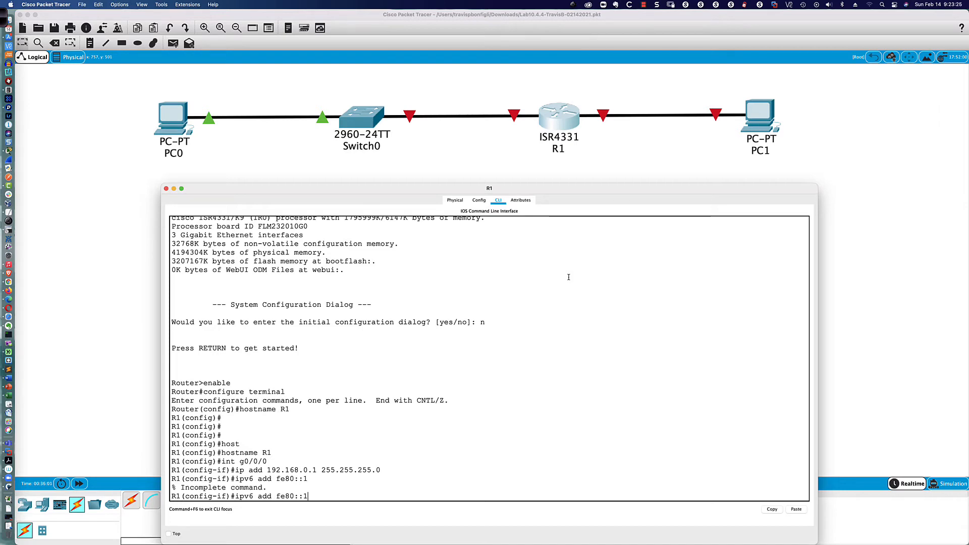
key("Tab")
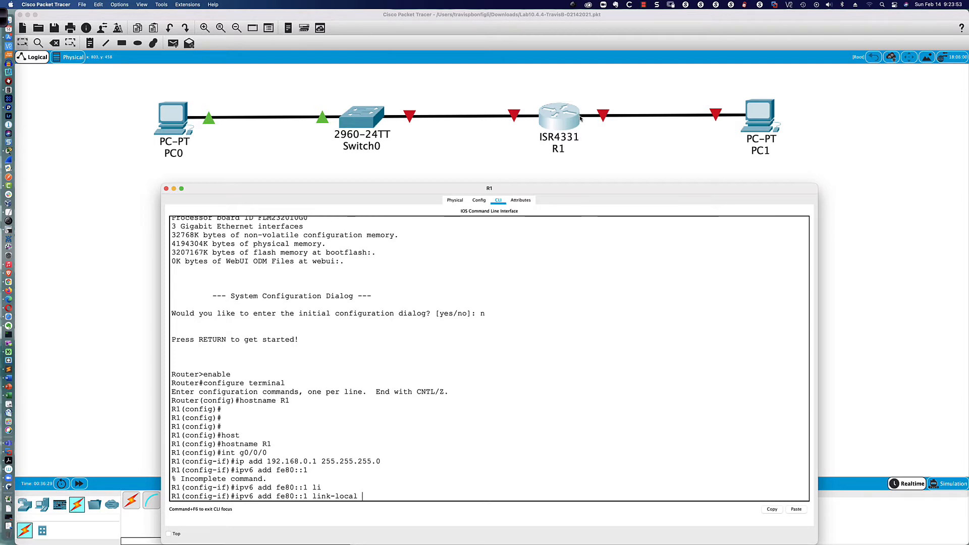
Step: Run 'ipv6 add fe80::1 link-local', 'ipv6 add 2001:db8:acad::1/64' and 'no shut' on G0/0/0
scroll(580, 118, "left", 1)
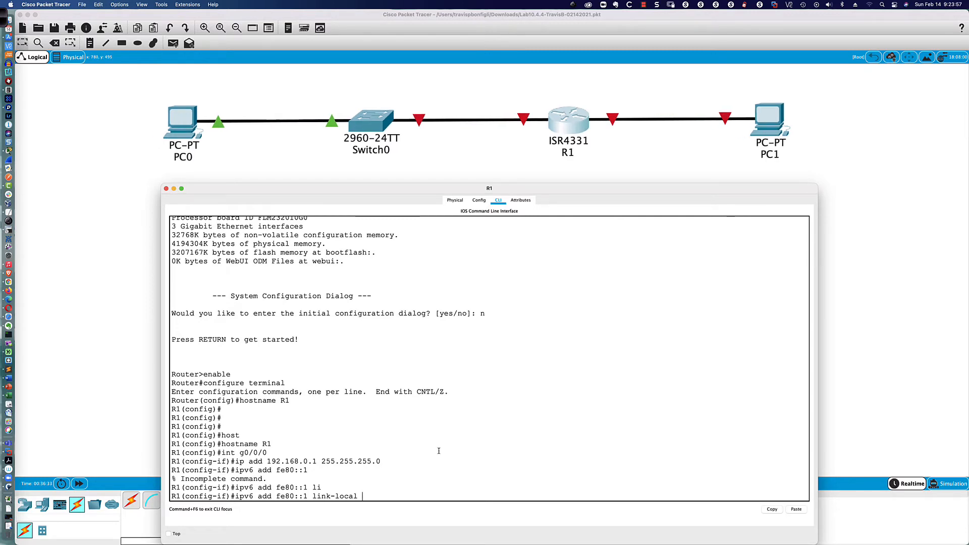
key("Return")
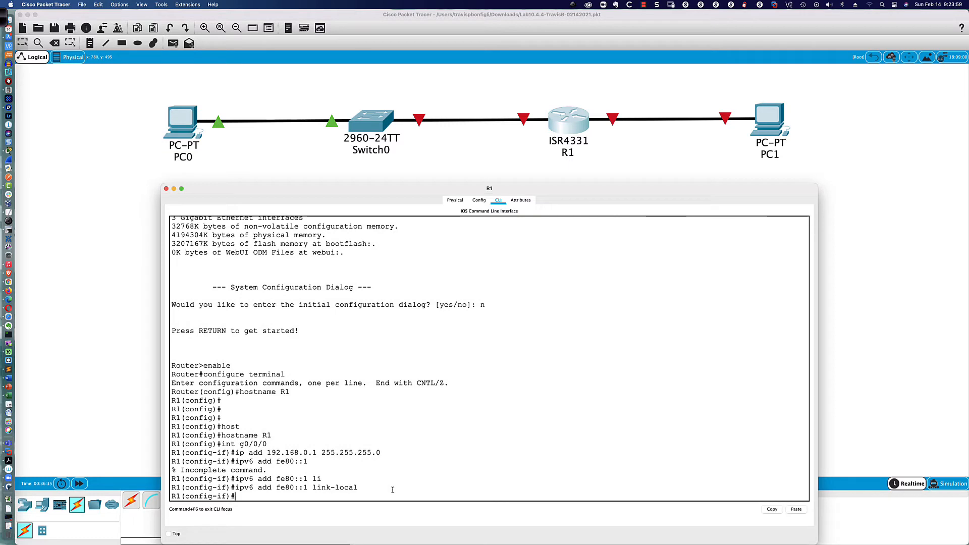
type("ipv6 add 2001:db8:acad")
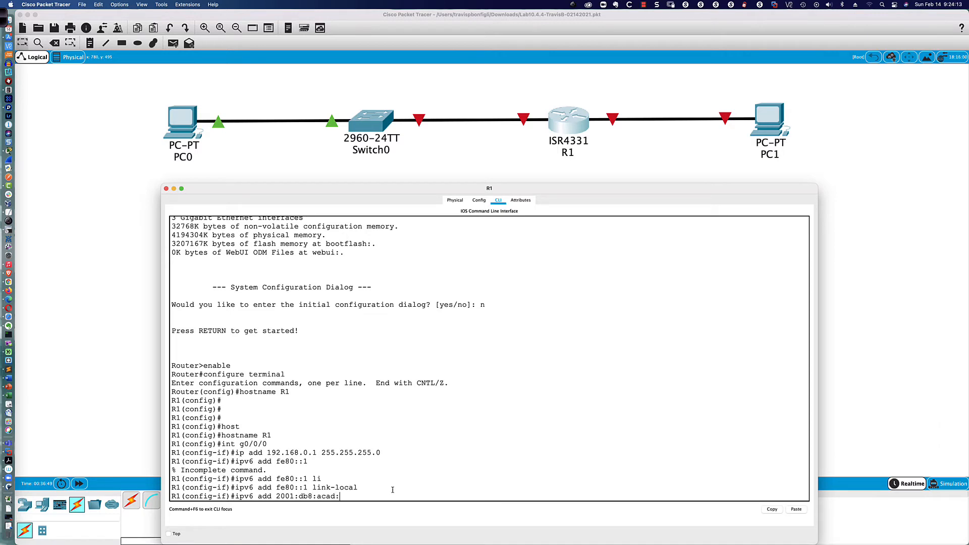
type("::1/64")
left_click_drag(382, 453, 318, 453)
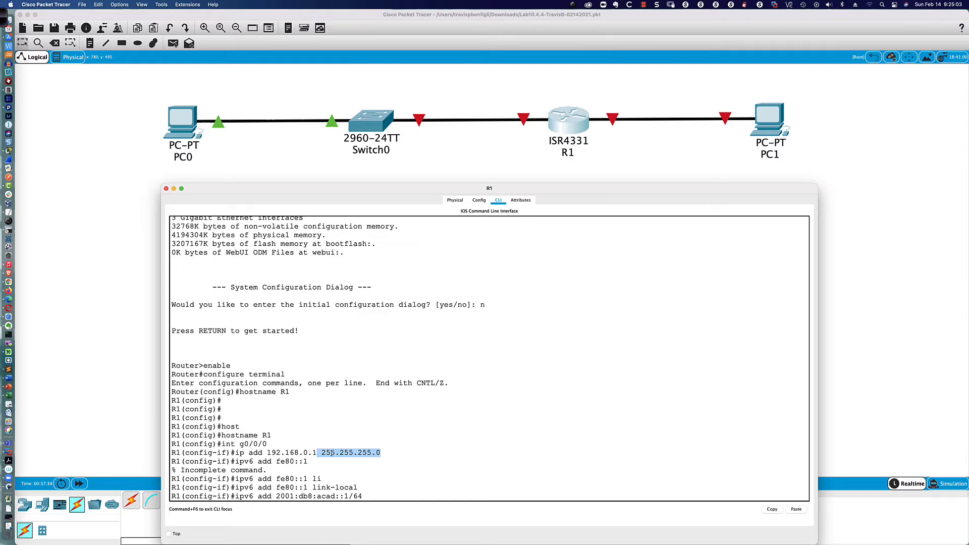
left_click(385, 453)
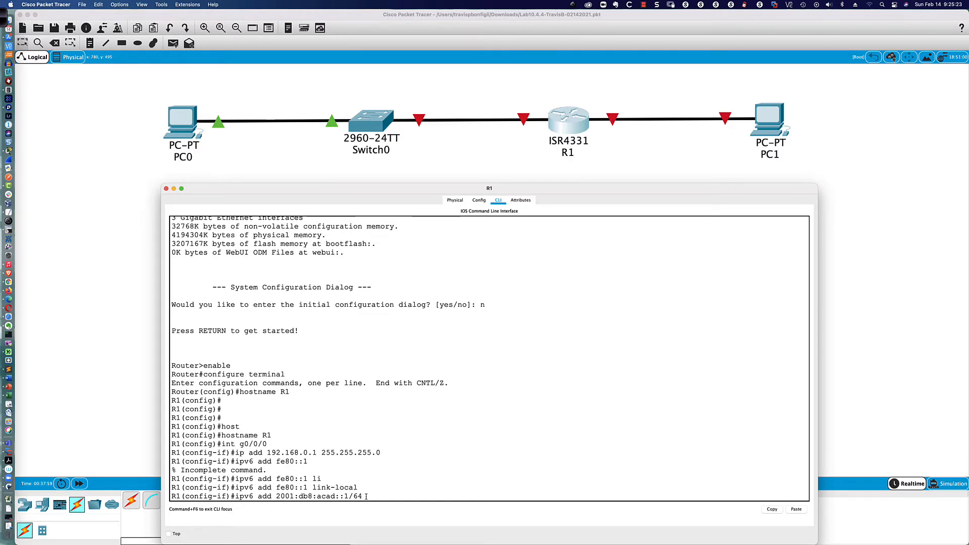
key("Return")
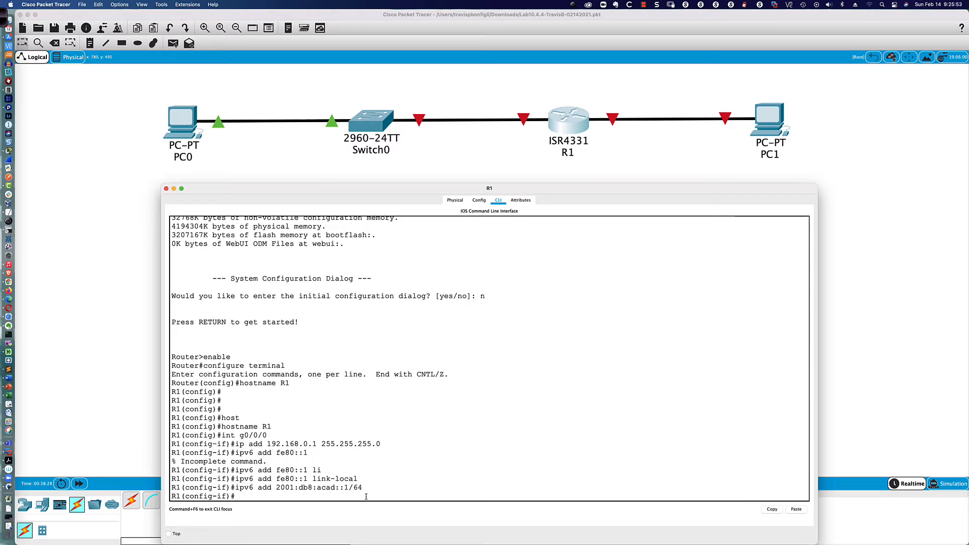
type("no shut")
key("Return")
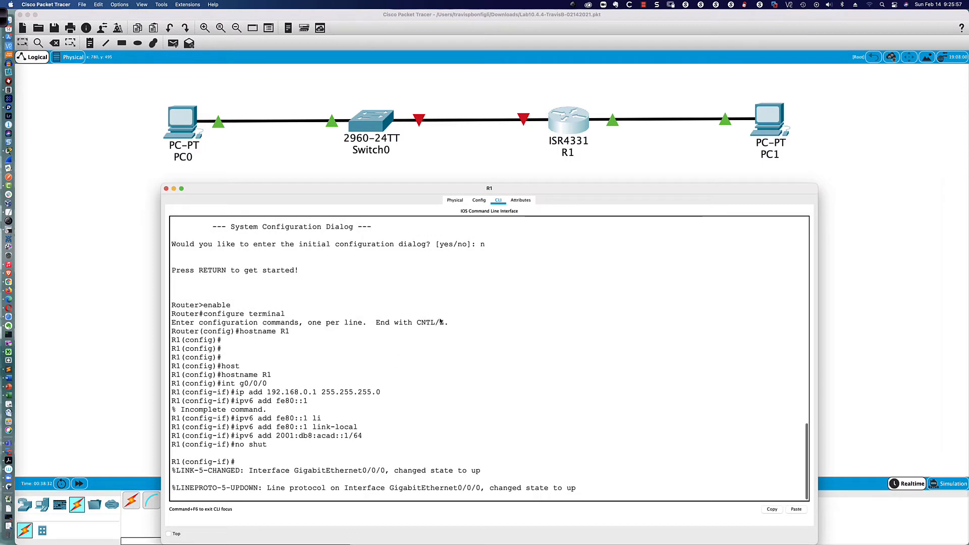
Step: Nudge R1 and PC1 slightly to the right on the topology
left_click(600, 104)
left_click_drag(581, 122, 584, 123)
left_click_drag(777, 116, 783, 118)
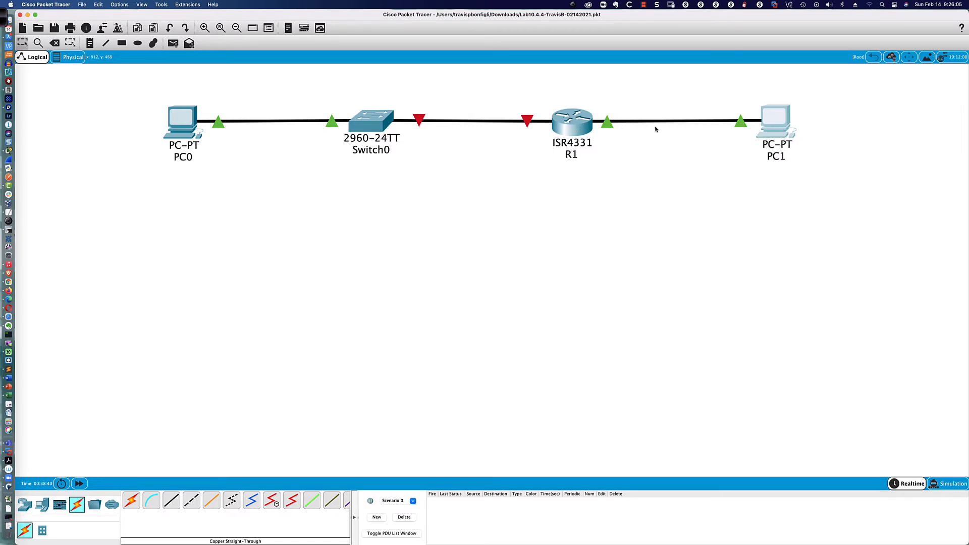
Step: Reopen R1's CLI and enter configuration for interface gi0/0/1
left_click(568, 128)
key("Return")
key("Return")
key("Return")
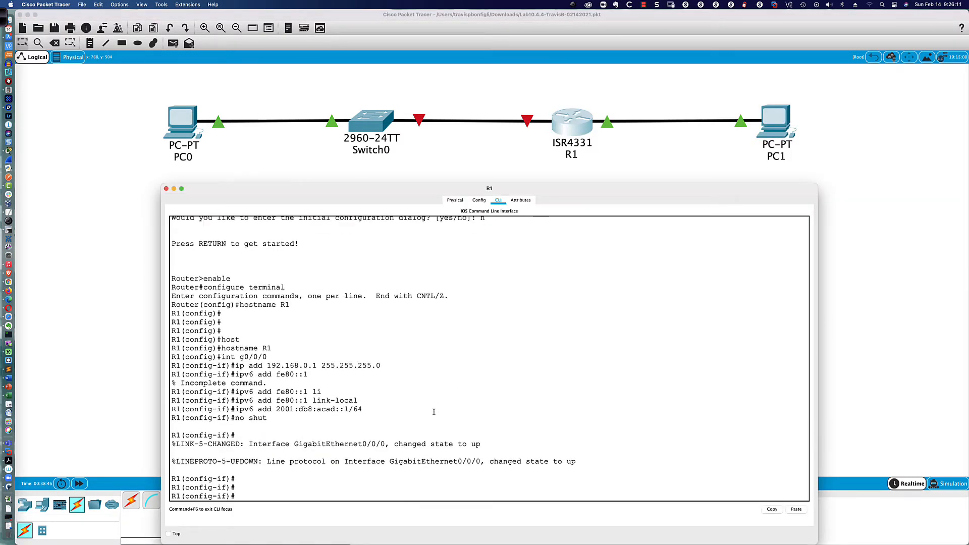
type("int gi0/0/1")
key("Return")
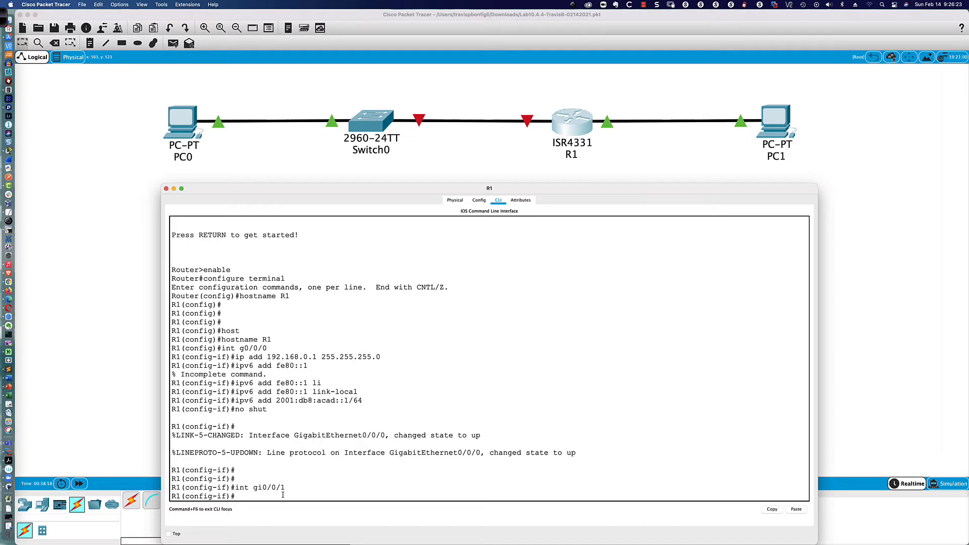
Step: Bring R1's G0/0/1 up with no shut and start typing 'ip add 192.168.1.1/24'
type("no shut")
key("Return")
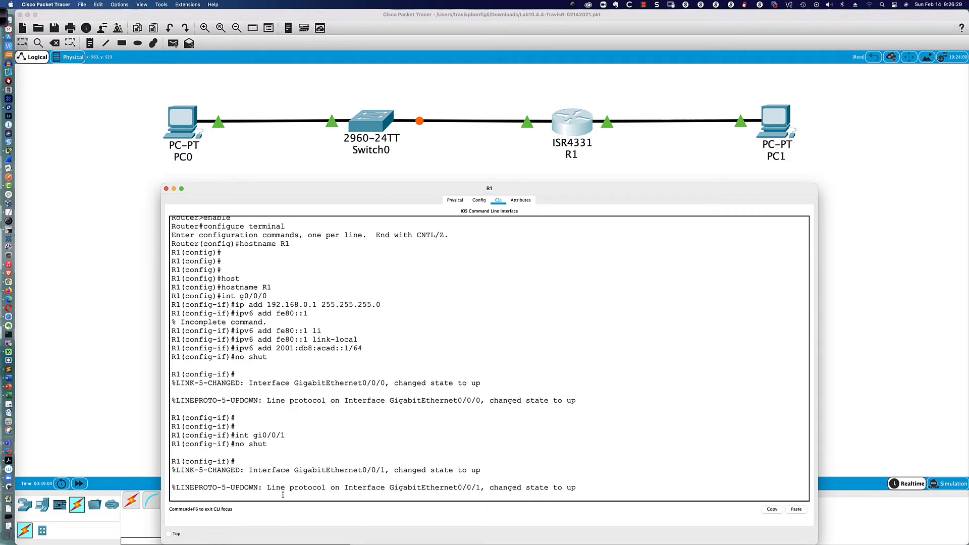
key("Return")
key("Return")
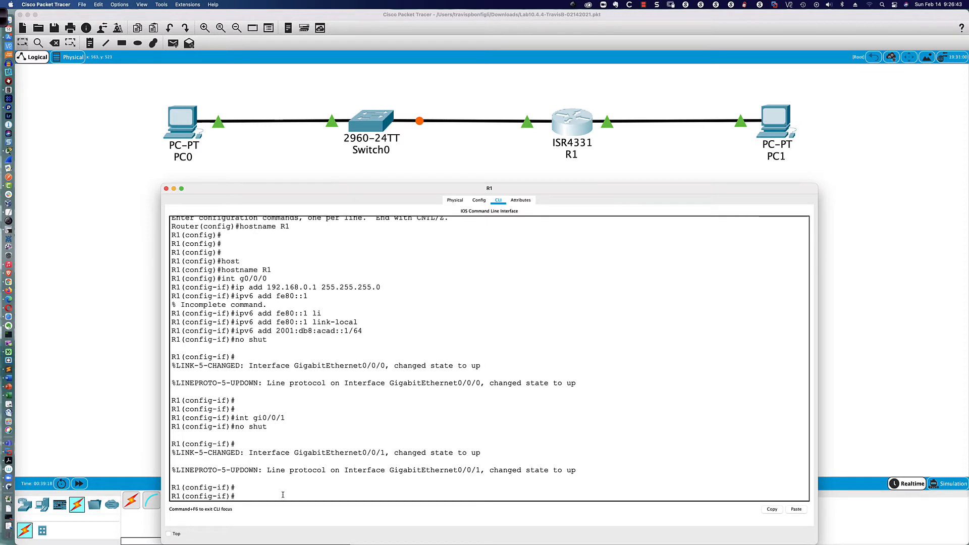
type("ip add 1")
type("92.168.1.1/24")
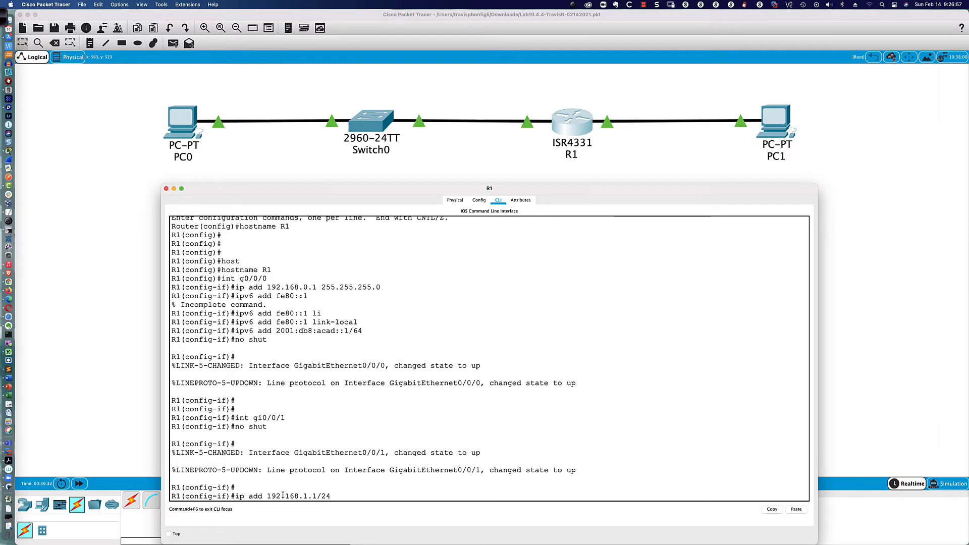
Step: After the /24 form is rejected, assign G0/0/1 192.168.1.1 255.255.255.0
key("Return")
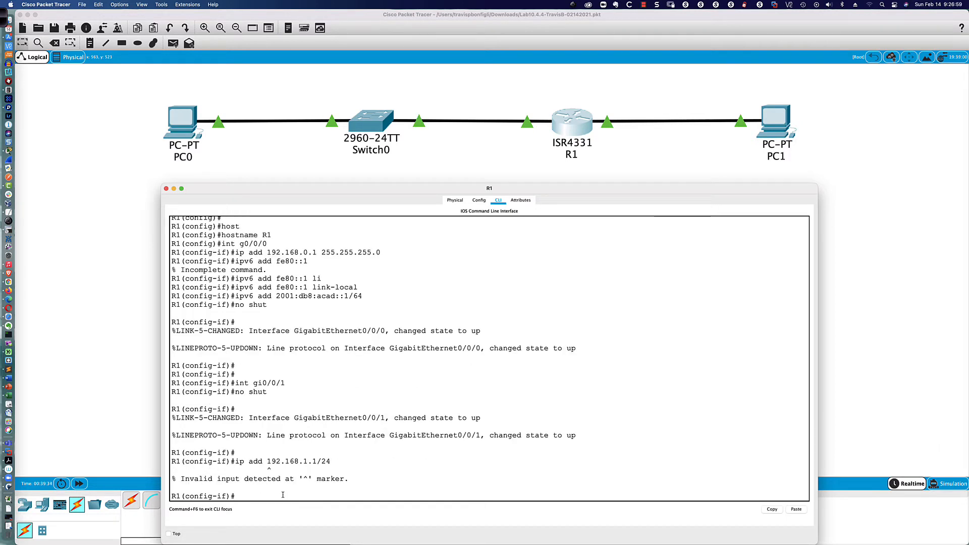
key("Up")
key("BackSpace")
key("BackSpace")
key("BackSpace")
type("255.255.255.")
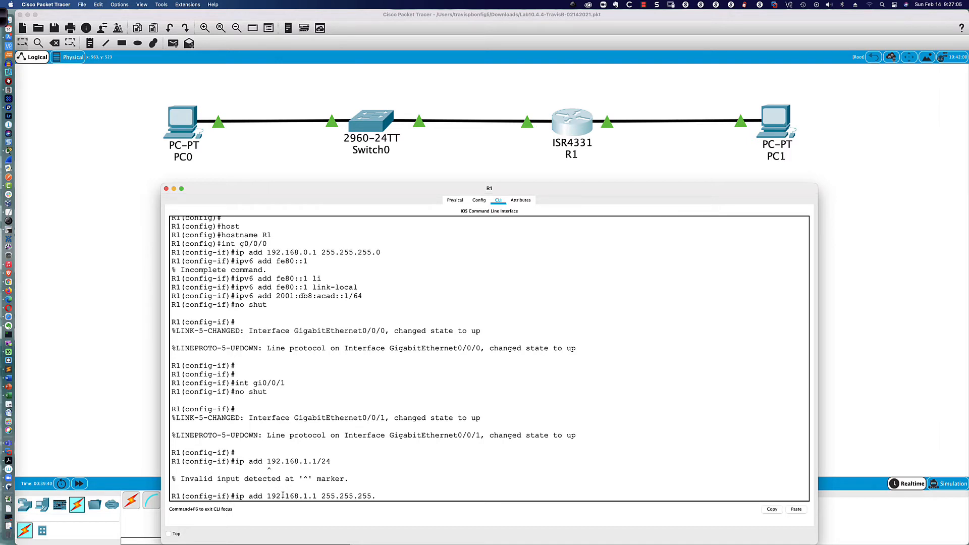
type("0")
key("Return")
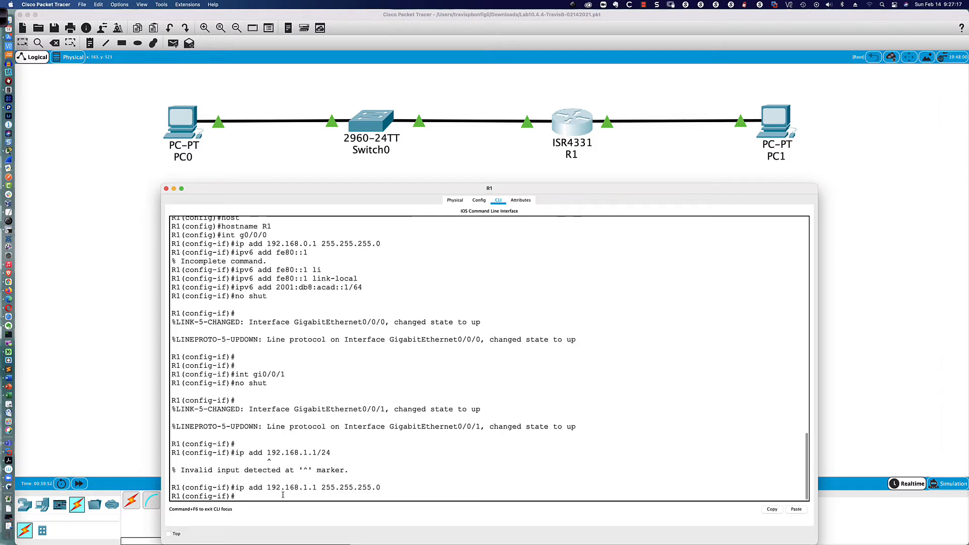
Step: Type 'ipv6 add fe80::1 link-local' and highlight the link-local keyword lines for comparison
type("ipv")
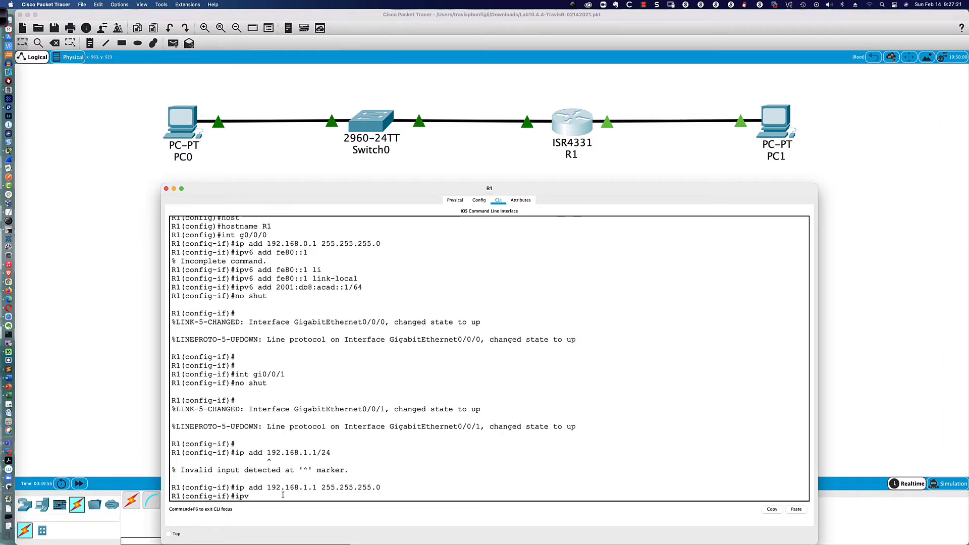
type("6 add fe80::1 link")
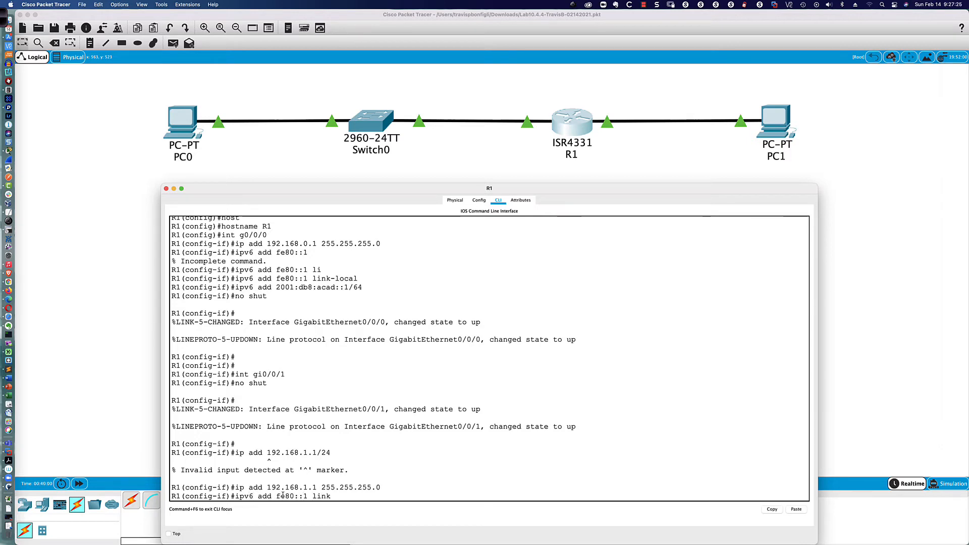
key("Tab")
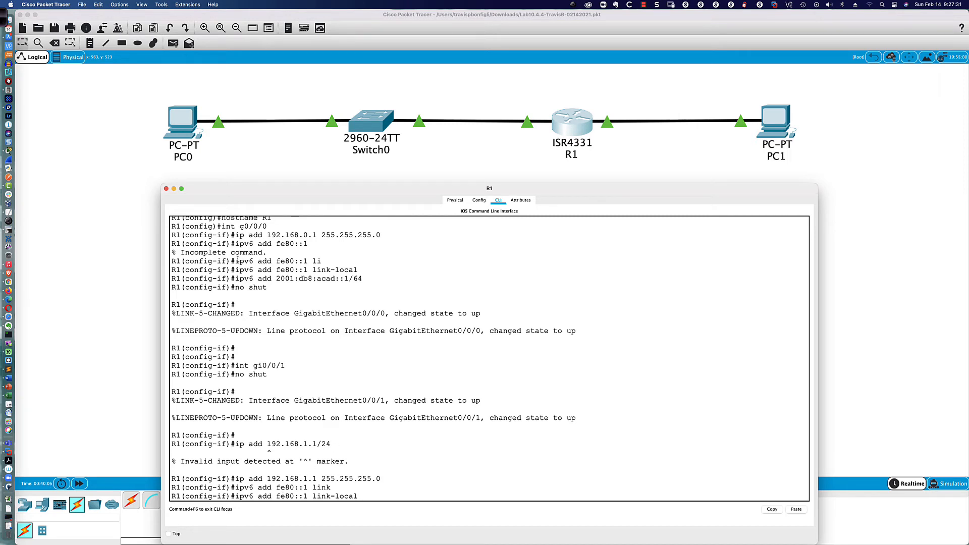
left_click_drag(235, 261, 325, 263)
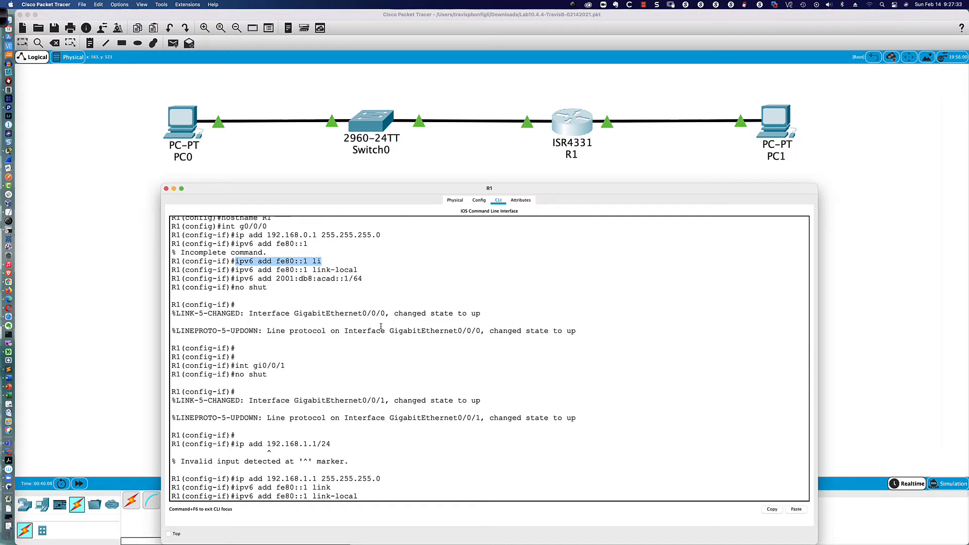
scroll(594, 109, "left", 1)
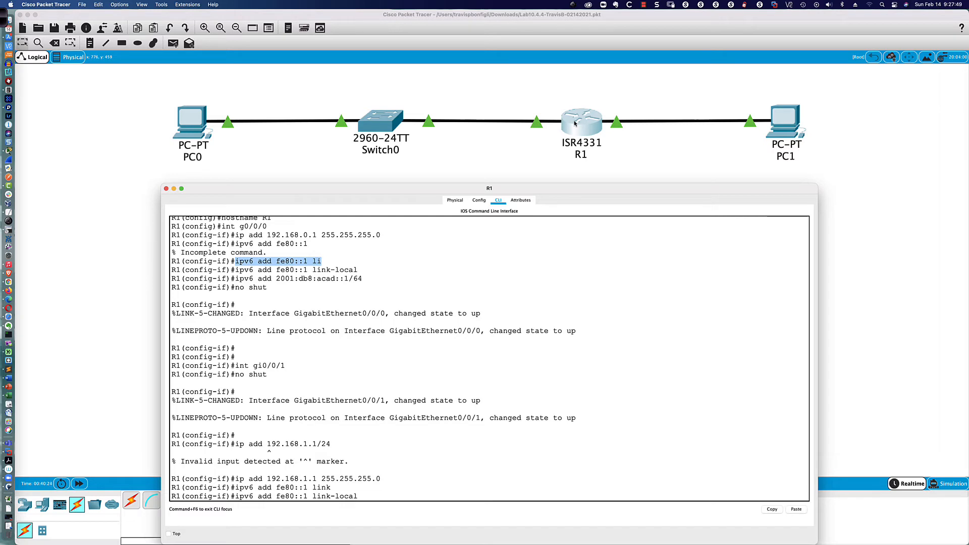
left_click(314, 497)
left_click_drag(314, 497, 358, 497)
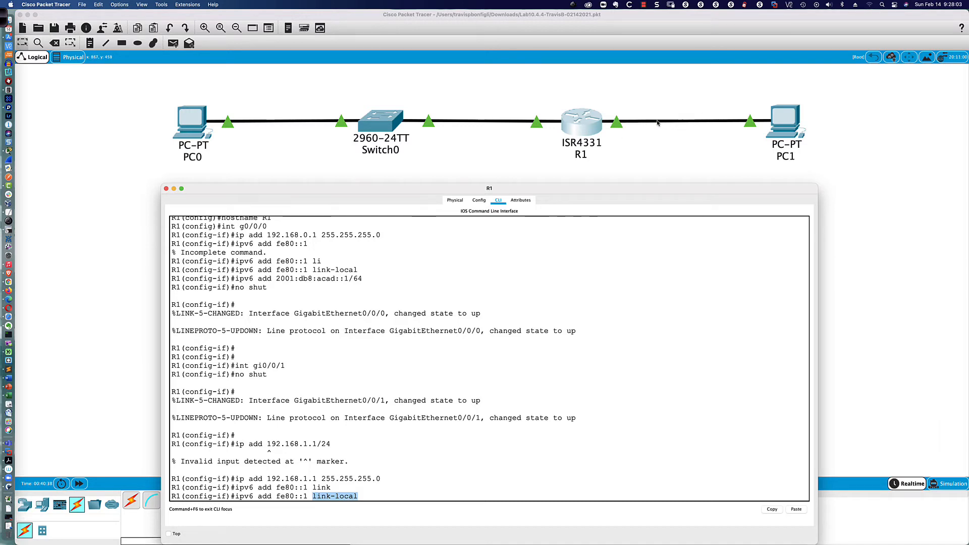
left_click(363, 497)
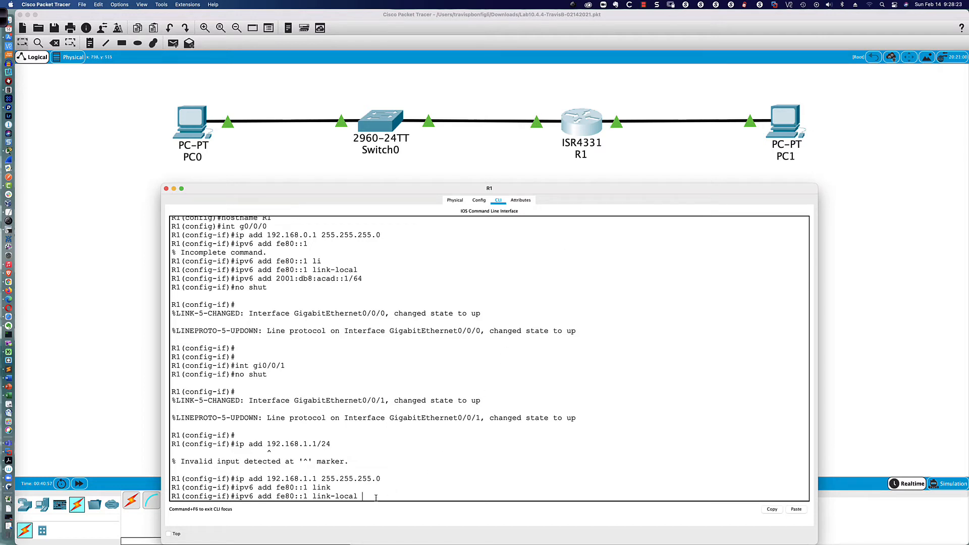
Step: Enter the fe80::1 link-local address and type the global address 2001:db8:acad:1::1/64
key("Return")
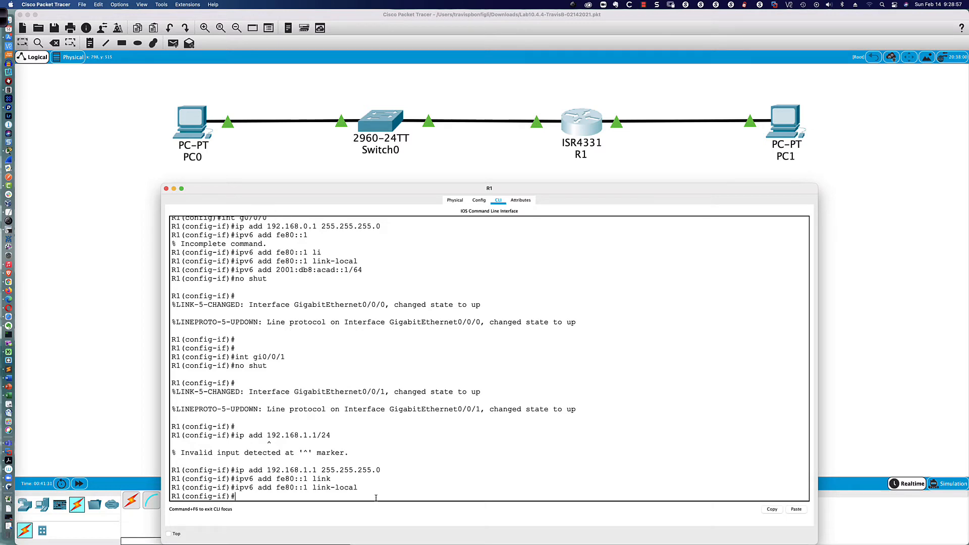
type("ipv6")
type("2001:db8:acad:1::1/64")
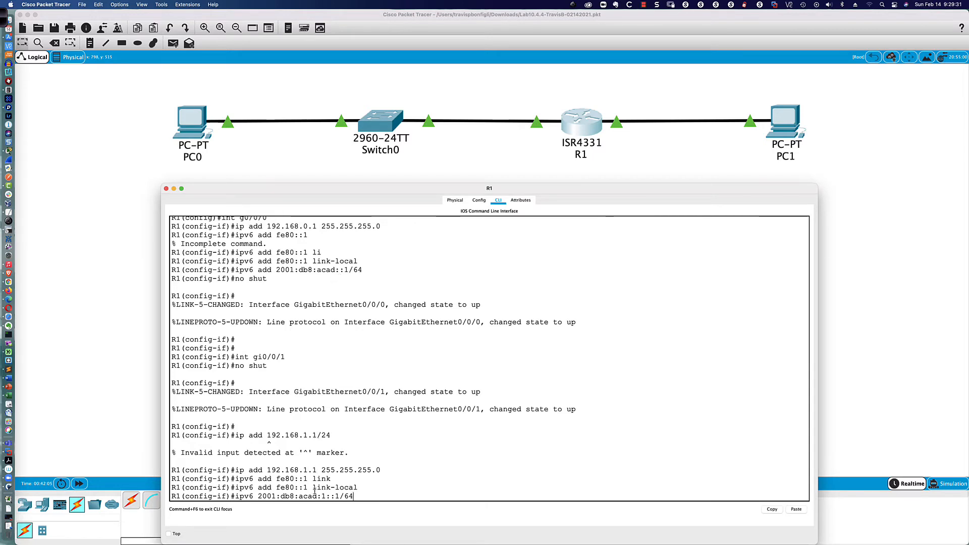
Step: Highlight the :1: and ::1 parts of the two IPv6 addresses, then launch Ink2Go
left_click_drag(317, 497, 341, 496)
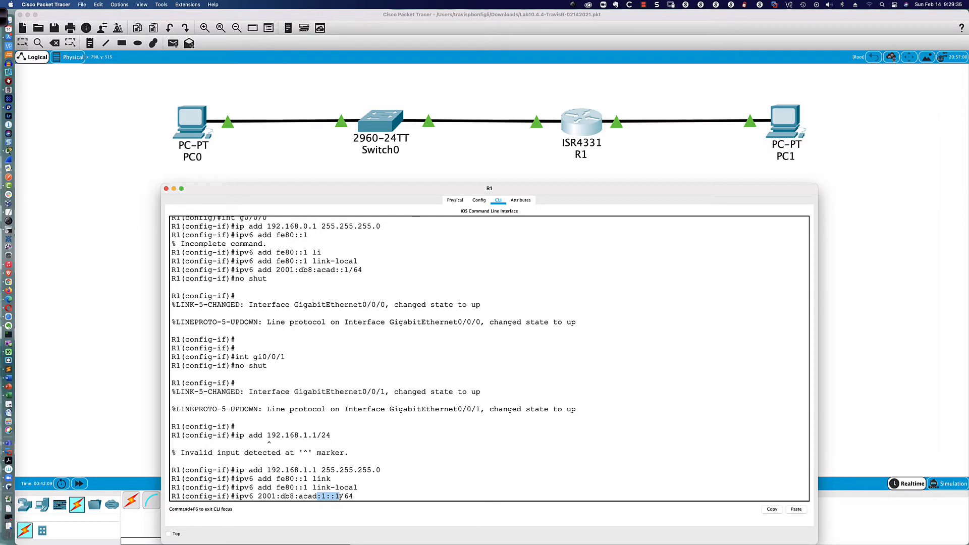
left_click(335, 270)
left_click_drag(336, 270, 349, 270)
left_click(319, 492)
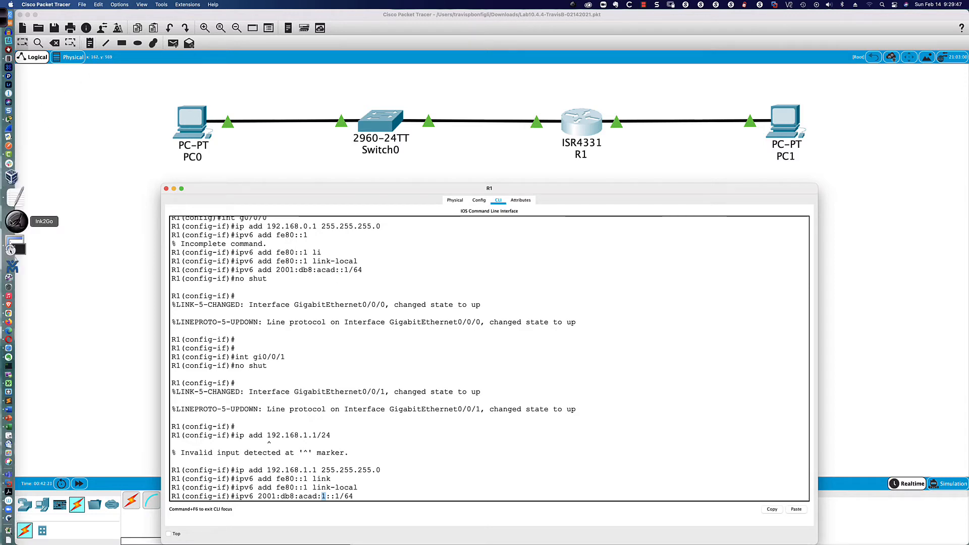
left_click(24, 229)
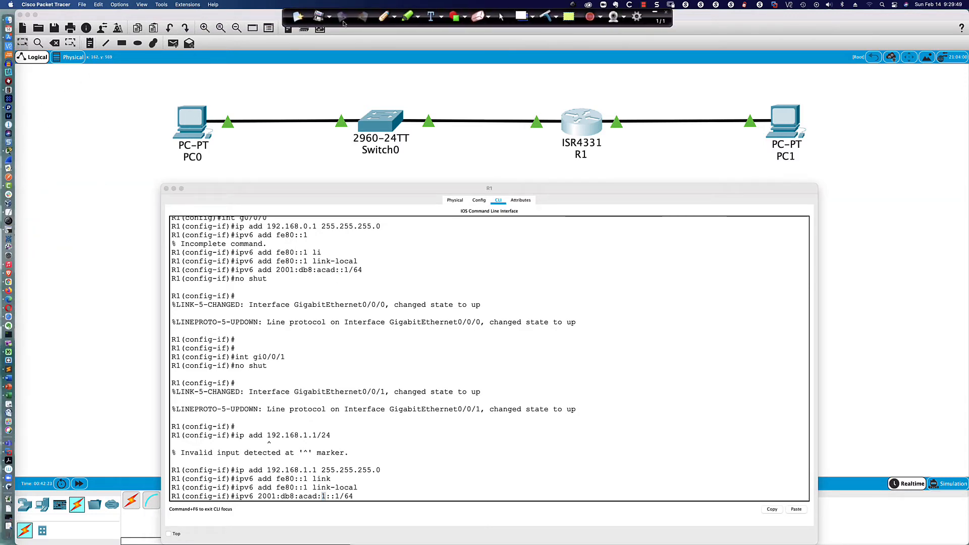
left_click(386, 16)
mouse_move(342, 287)
left_mouse_down()
mouse_move(340, 276)
mouse_move(344, 295)
mouse_move(355, 293)
mouse_move(345, 300)
left_mouse_up()
left_click_drag(302, 229, 311, 229)
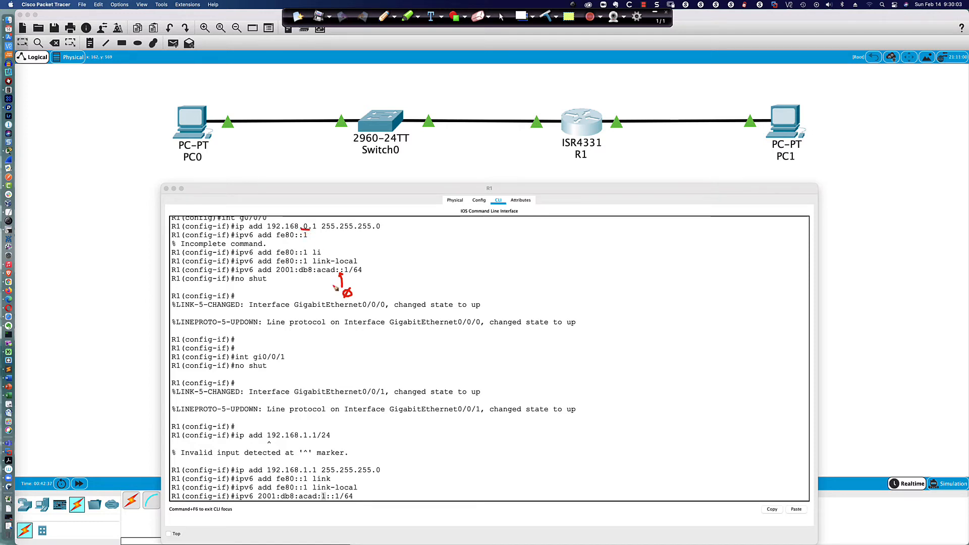
left_click_drag(321, 503, 328, 503)
left_click_drag(303, 473, 308, 473)
left_click(502, 17)
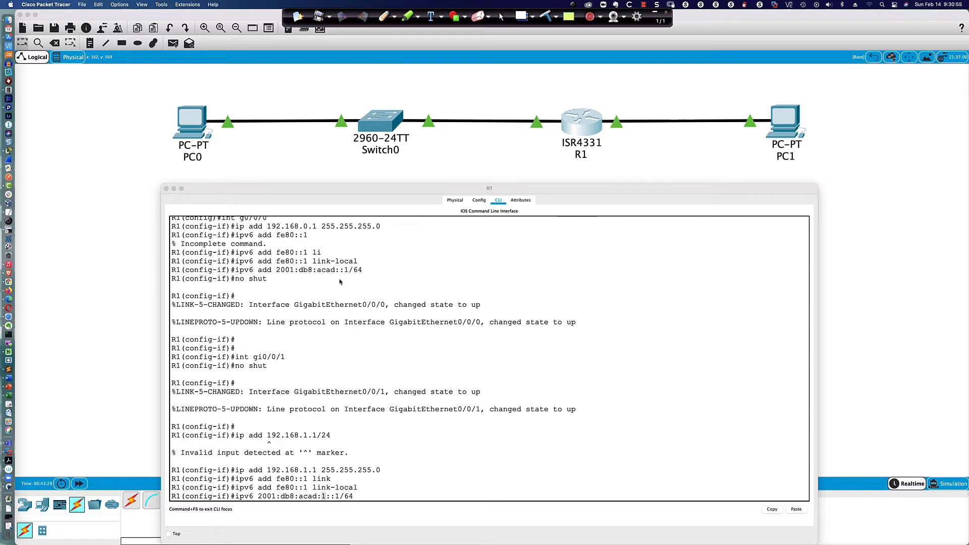
Step: Correct the failed line to 'ipv6 add 2001:db8:acad:1::1/64' on R1's G0/0/1
left_click(378, 495)
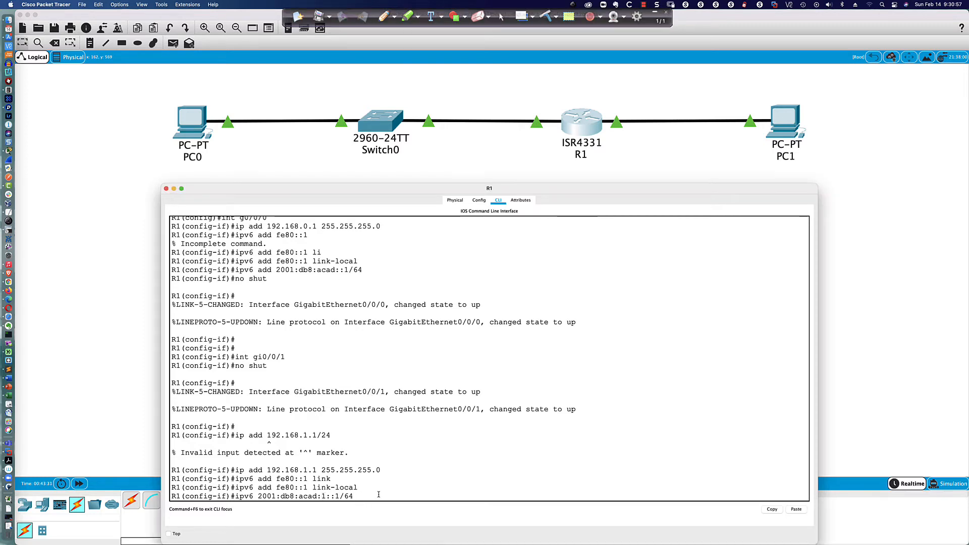
key("Return")
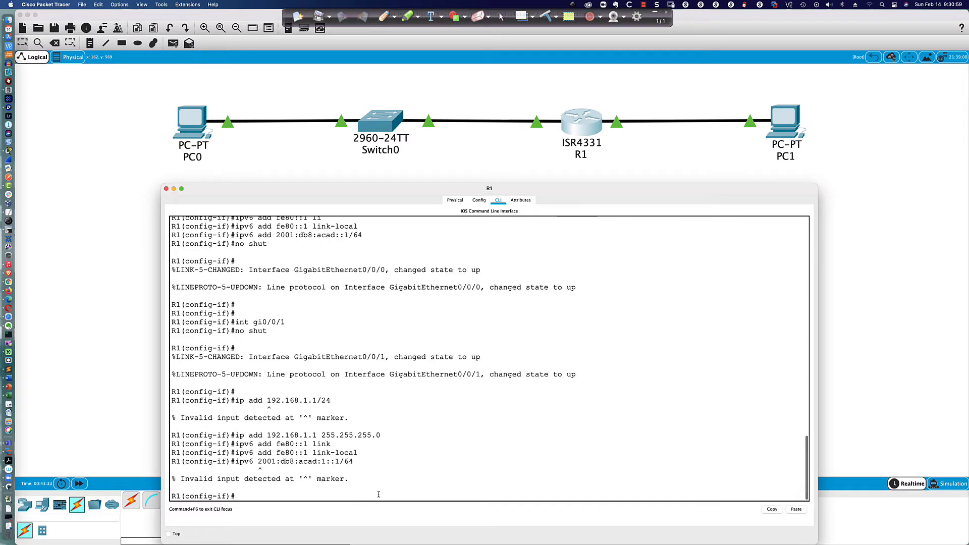
key("Up")
key("Left")
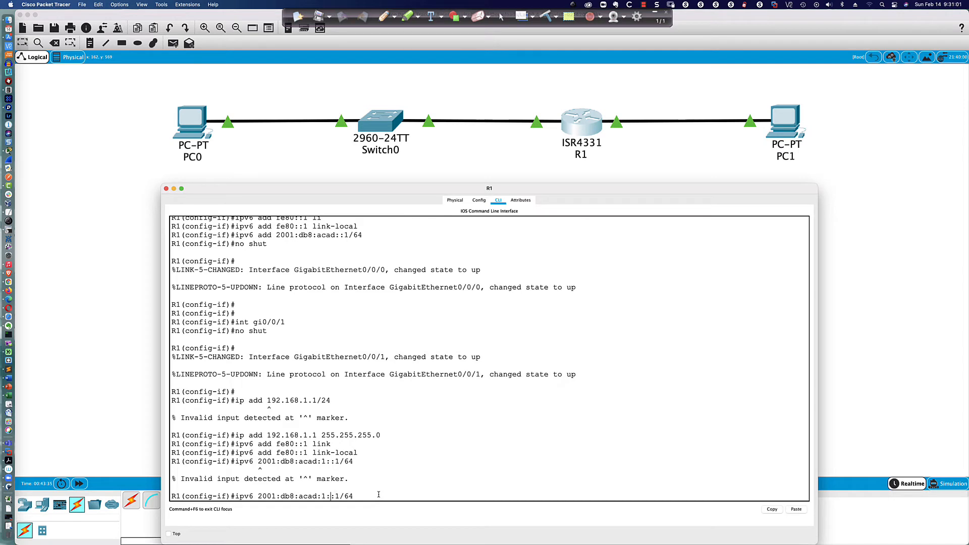
key("Left")
key("Left")
key("Left")
key("Left")
key("Left")
key("Left")
type("add")
key("Return")
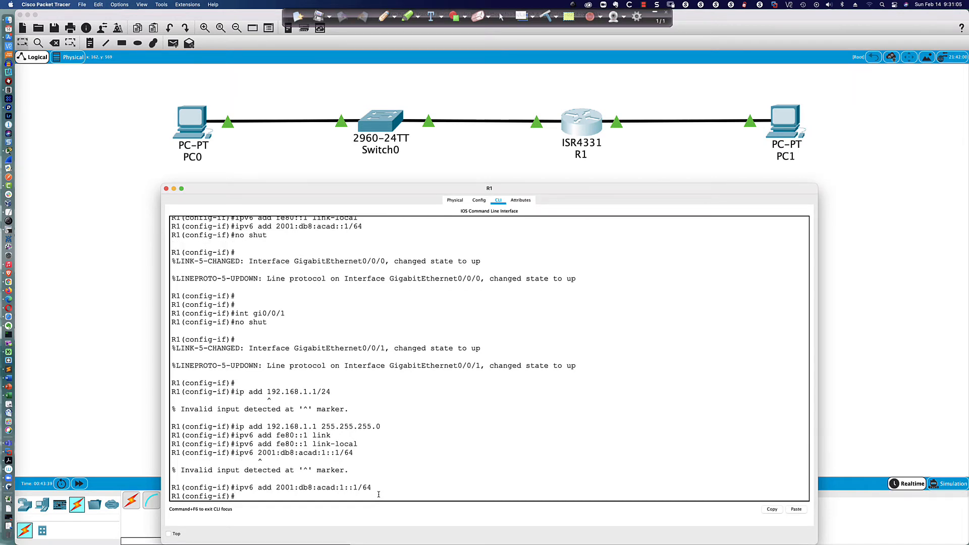
Step: Enable the interface with no shut and exit back to R1(config)#
type("no suhut")
key("Return")
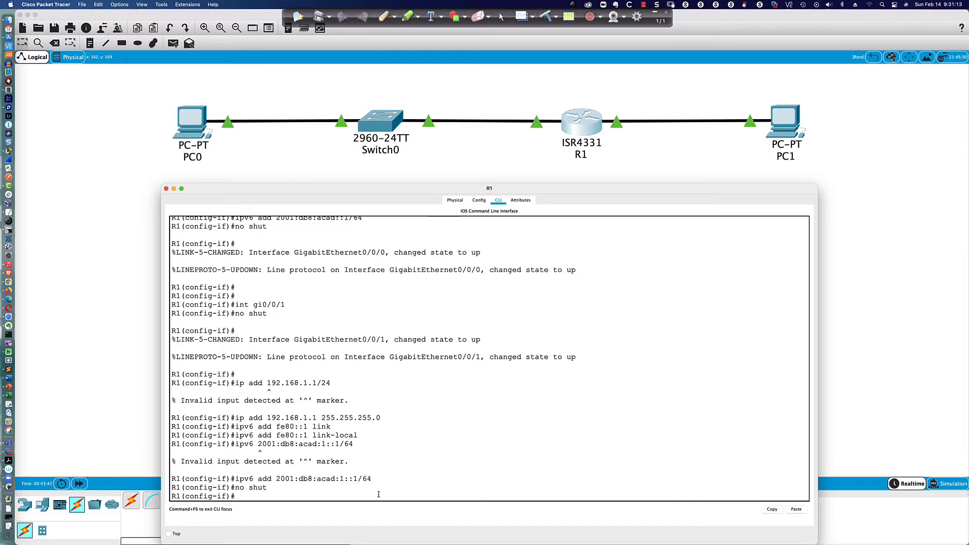
type("exit")
key("Return")
key("Return")
key("Return")
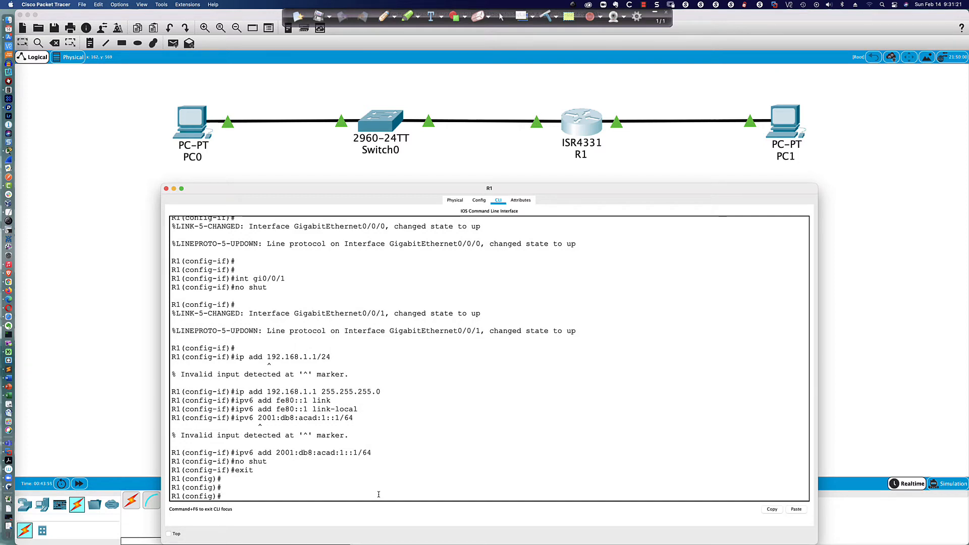
Step: Turn off domain lookup on R1 with 'no ip domain-name look'
key("Return")
key("Return")
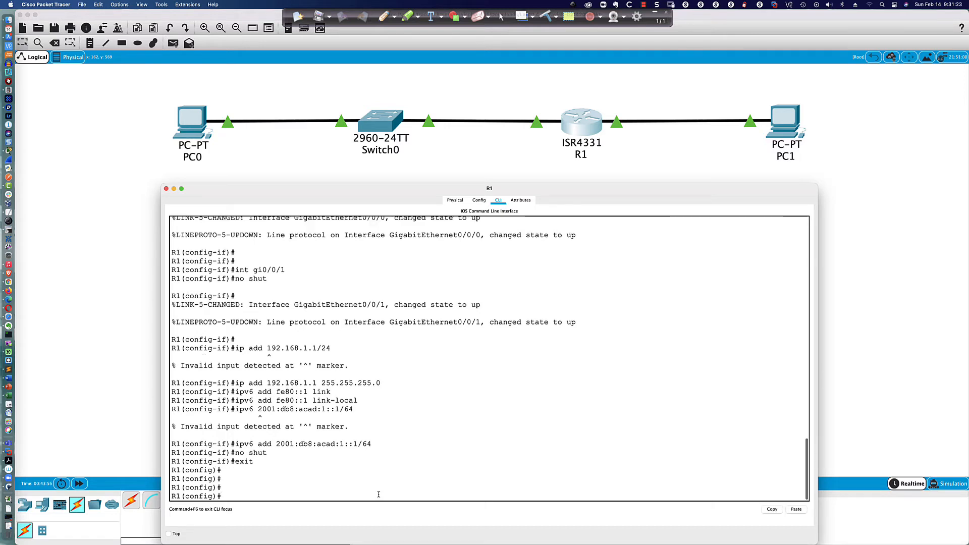
type("i")
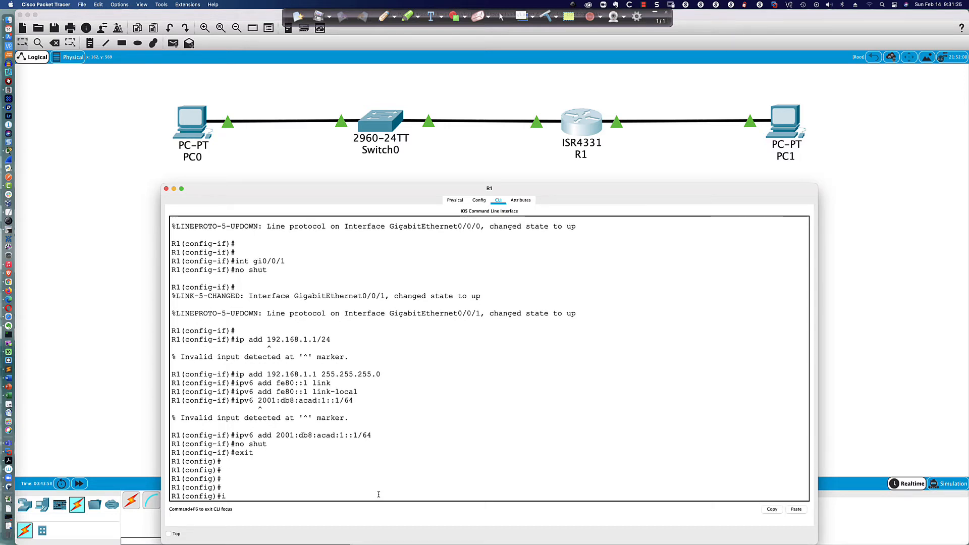
type("p")
key("BackSpace")
key("BackSpace")
key("BackSpace")
type("no ip domain-")
key("Tab")
key("BackSpace")
key("Tab")
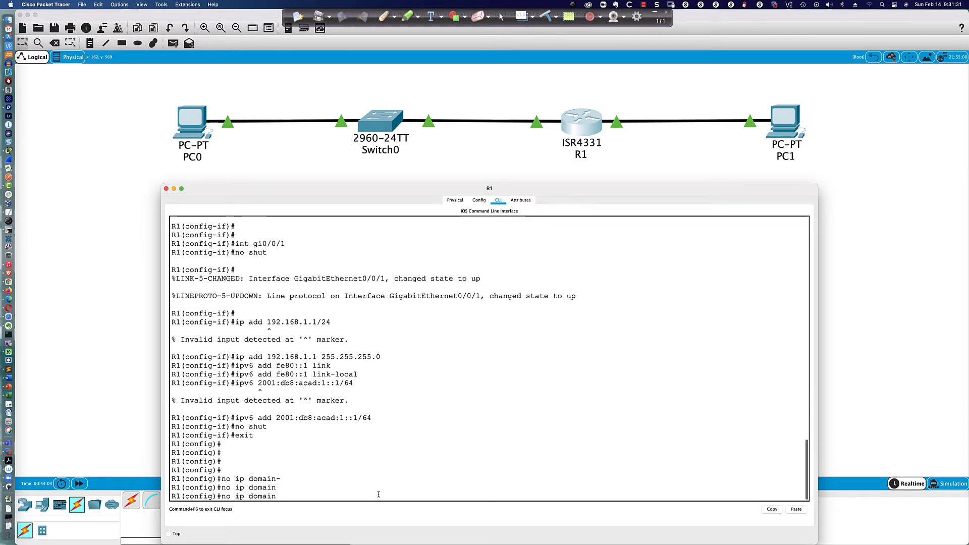
key("Tab")
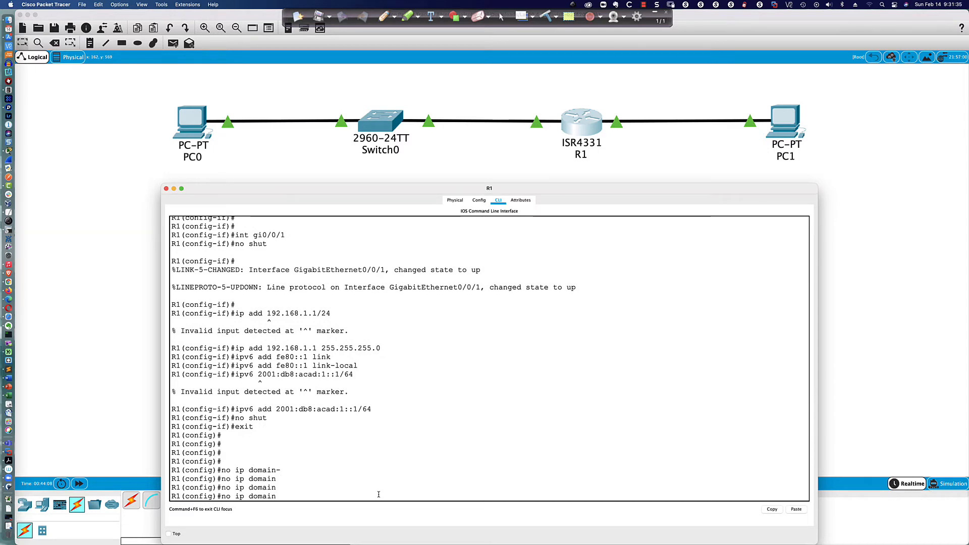
type("-name look")
key("Return")
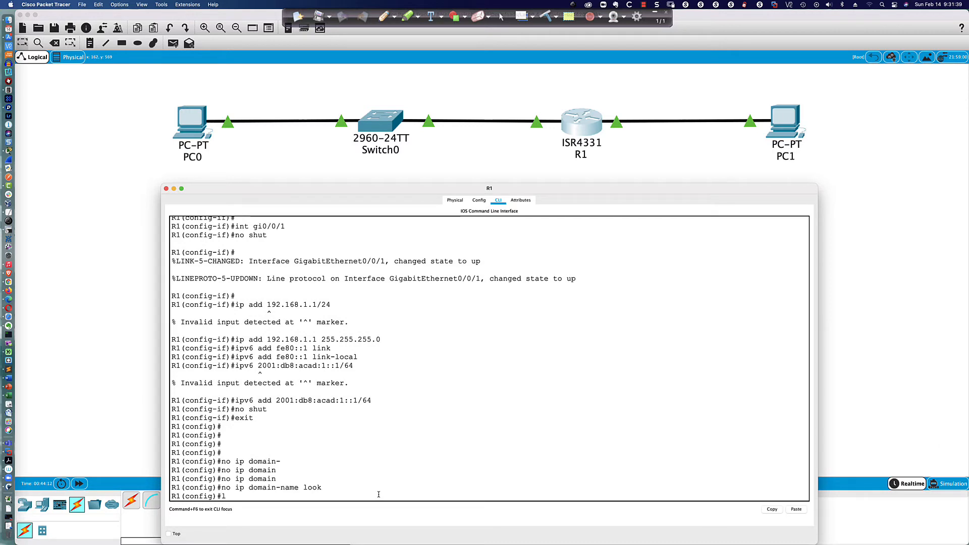
Step: Enable synchronous logging on R1's console line 0
type("line con 0")
key("Return")
type("logg sync")
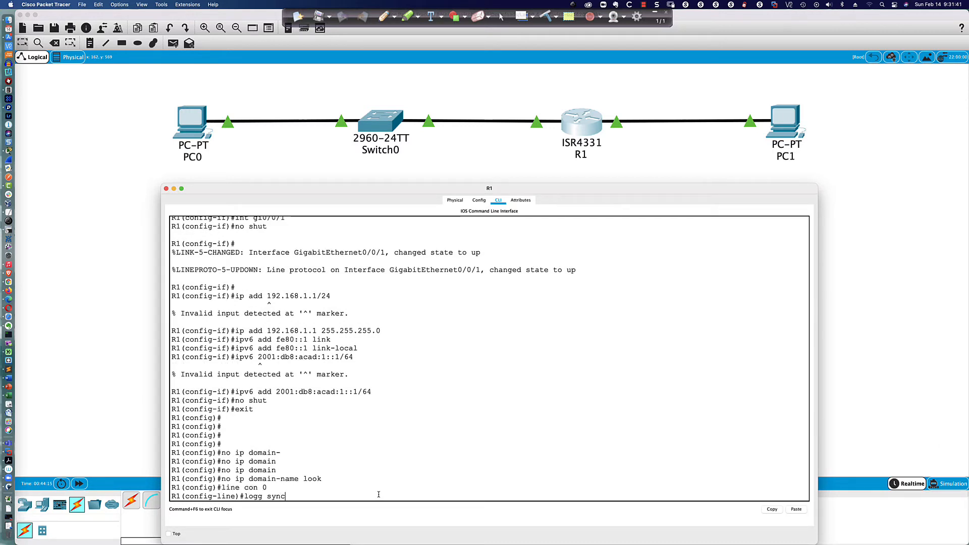
key("Return")
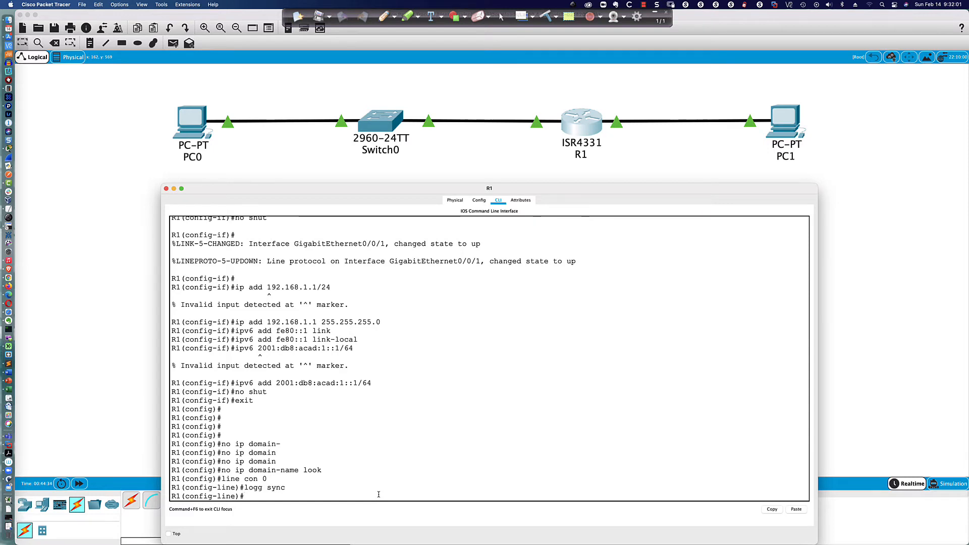
Step: Leave configuration mode and save R1's configuration with wri mem
type("end")
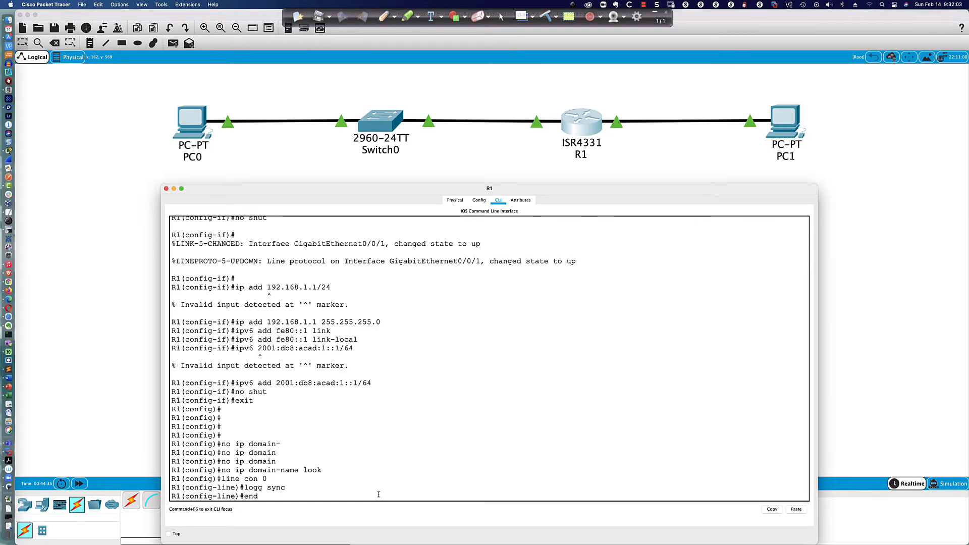
key("Return")
key("Return")
key("Return")
type("wri mem")
key("Return")
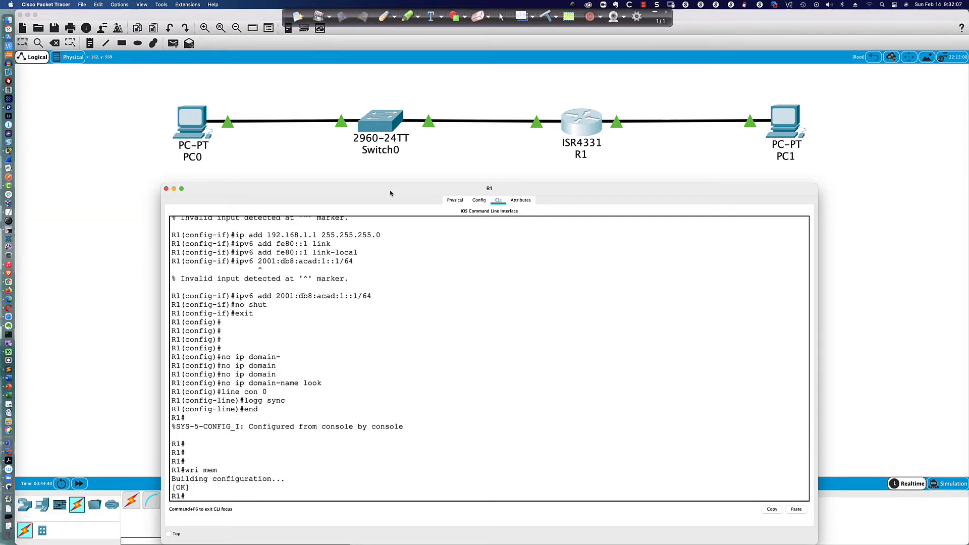
left_click(379, 120)
Step: Set both the Display Name and Hostname of Switch0 to S1 in its Config settings
left_click_drag(452, 169, 254, 327)
left_click_drag(397, 318, 796, 178)
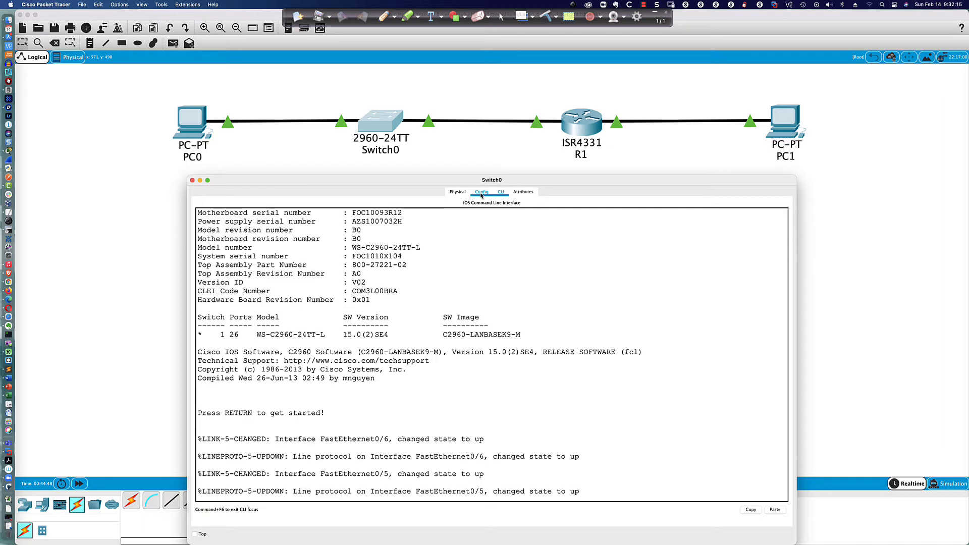
left_click(457, 193)
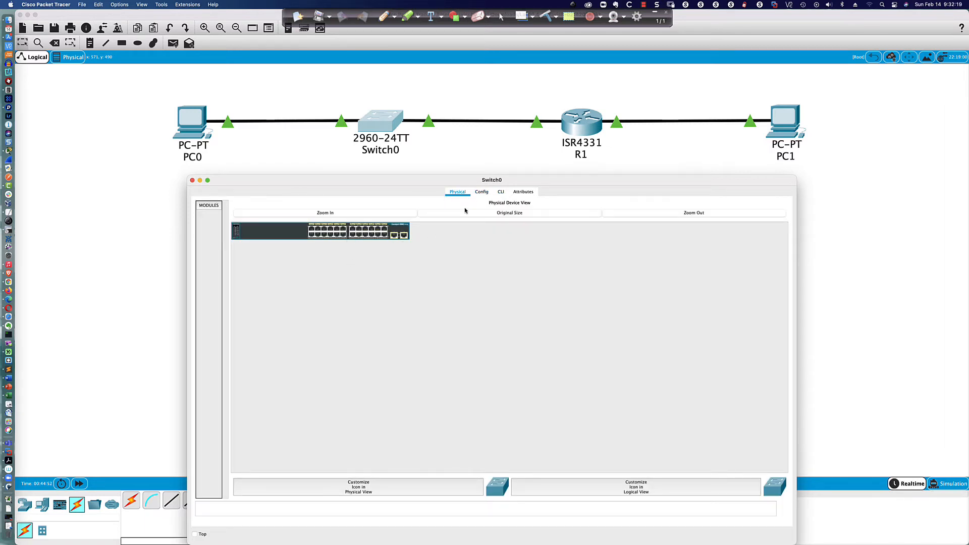
left_click(482, 192)
left_click(312, 225)
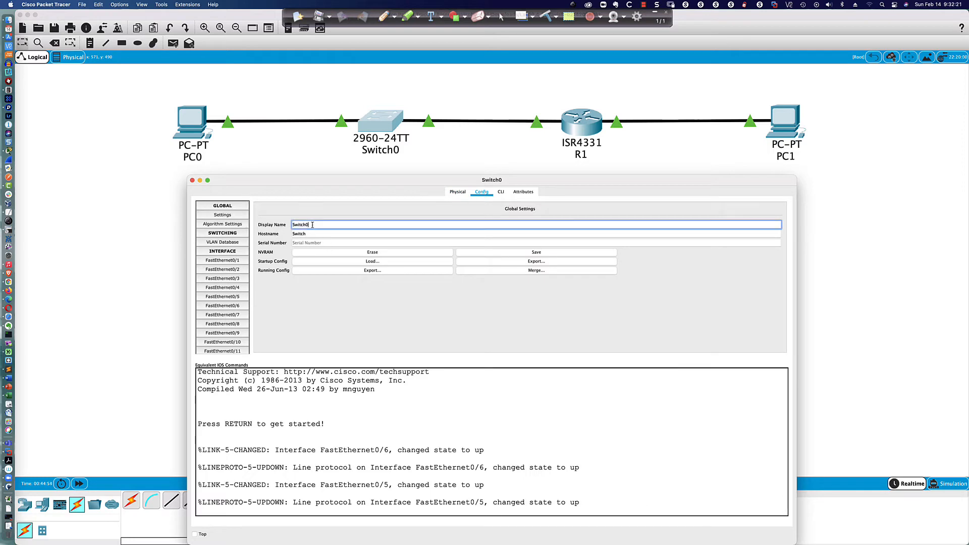
double_click(313, 225)
type("S1")
double_click(312, 234)
type("S")
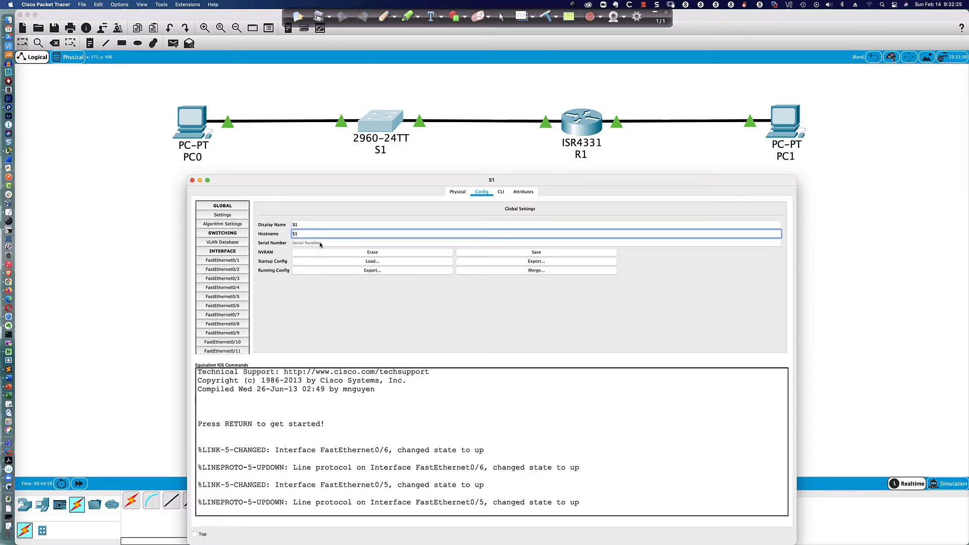
type("1")
key("Return")
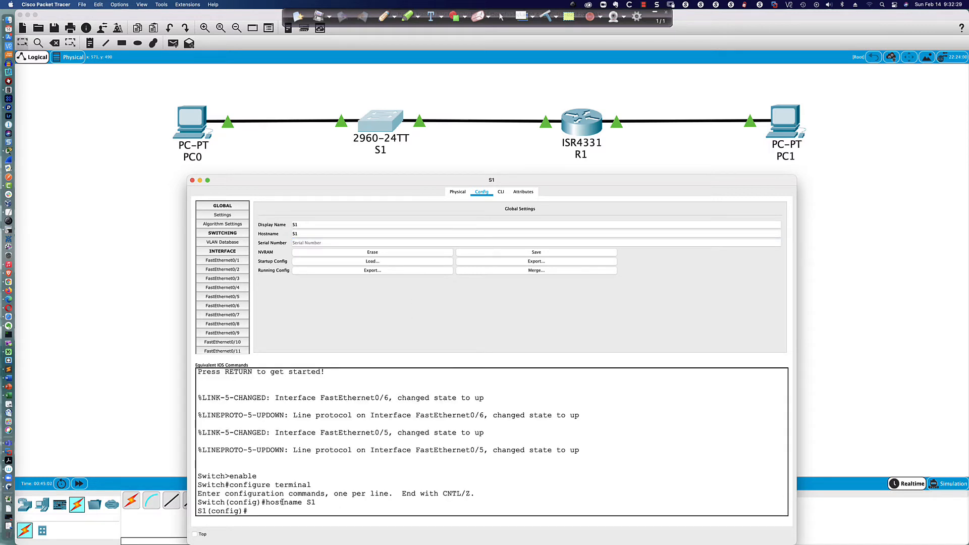
Step: Enter 'no ip domain-name loo' in S1's CLI
left_click(500, 191)
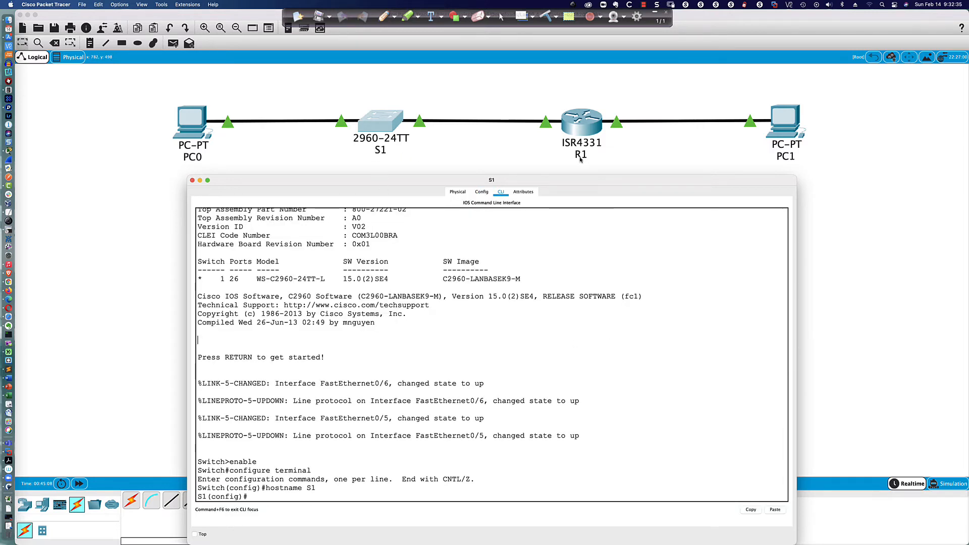
key("Return")
key("Return")
key("Return")
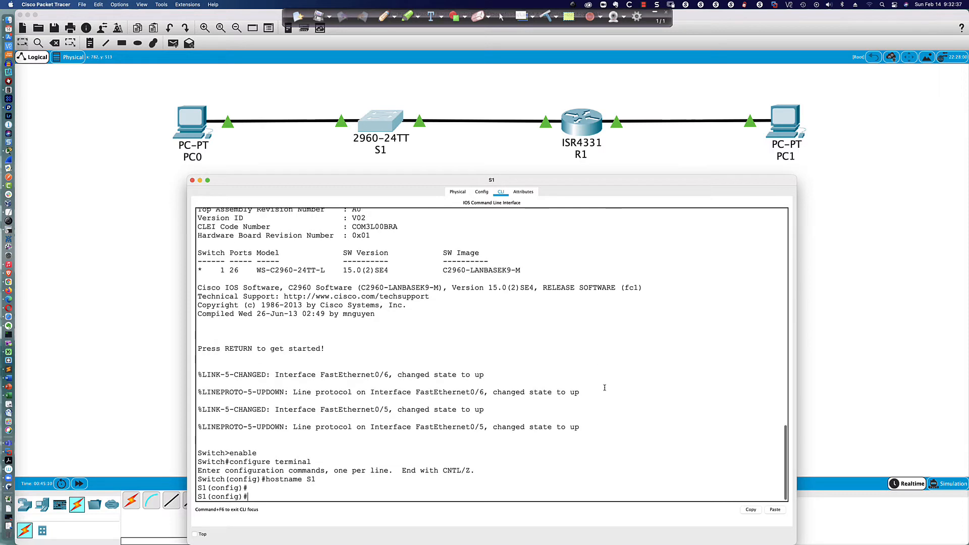
type("no ip do")
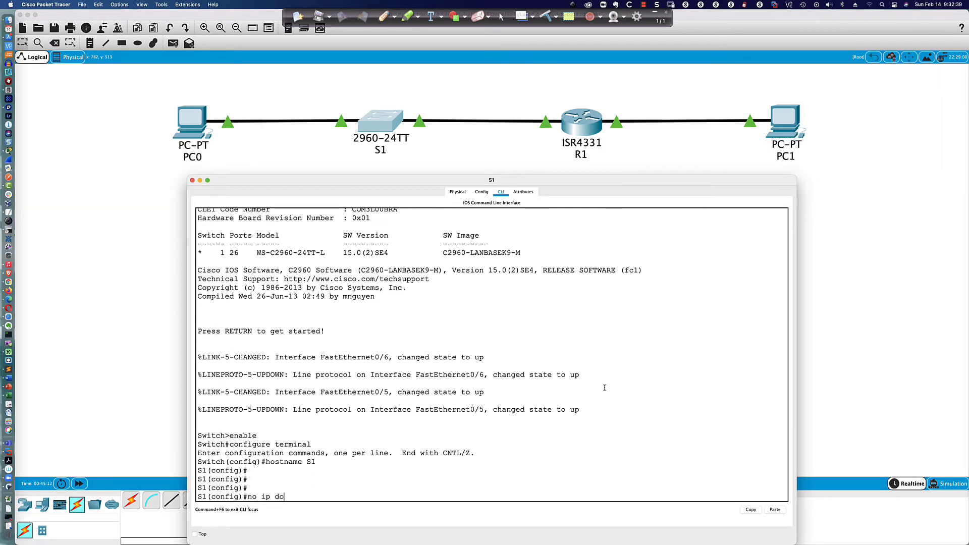
type("main-name loo")
key("Return")
Step: Set logging synchronous on S1's console line 0
type("line con 0")
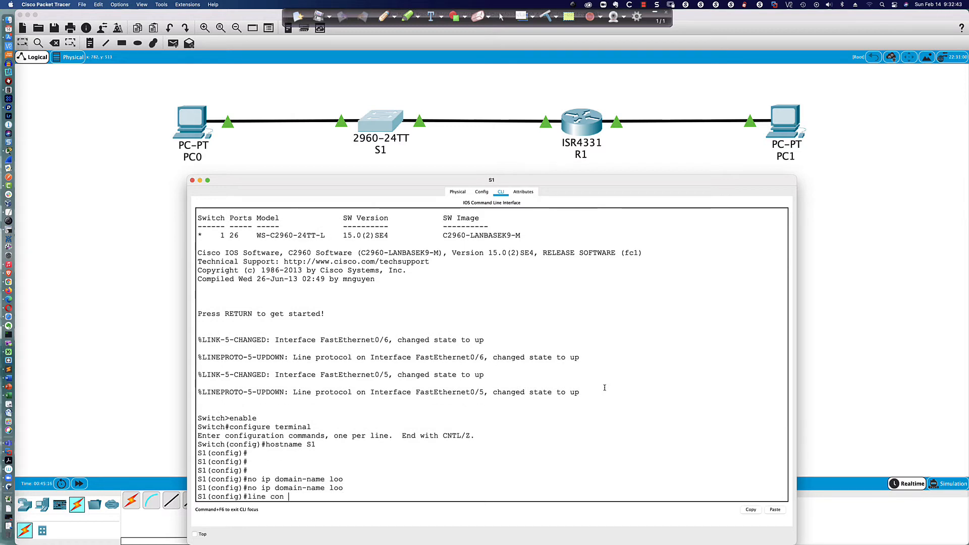
key("Return")
type("logg sync")
key("Return")
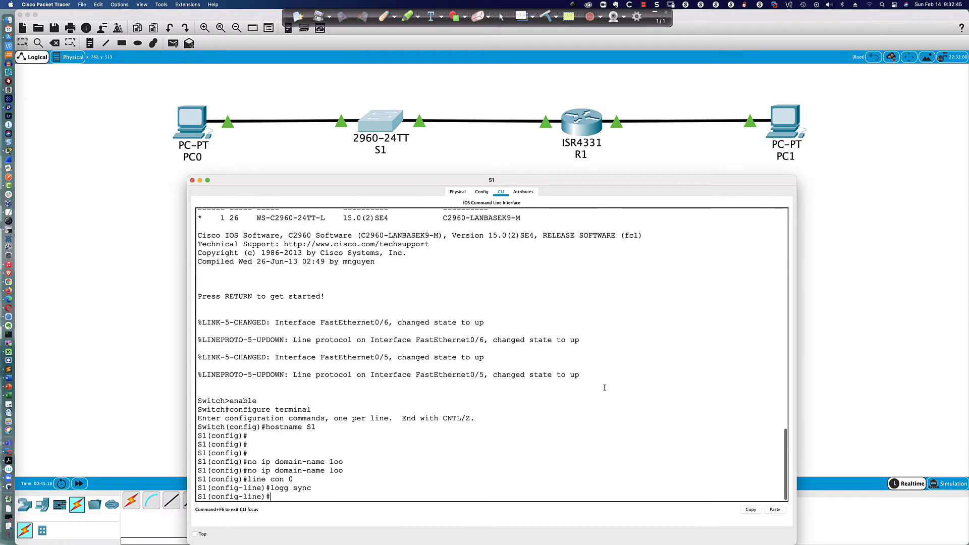
key("Return")
key("Return")
key("Return")
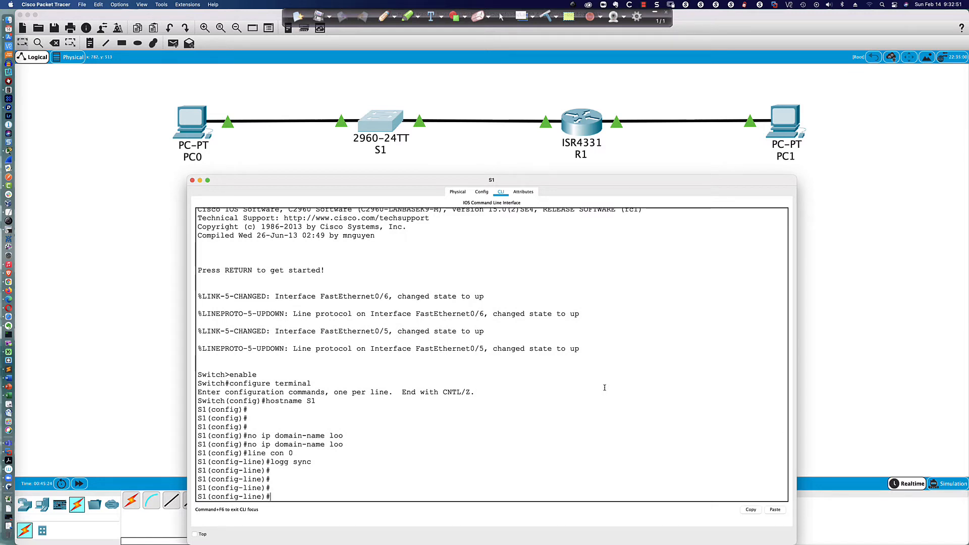
key("Return")
key("Return")
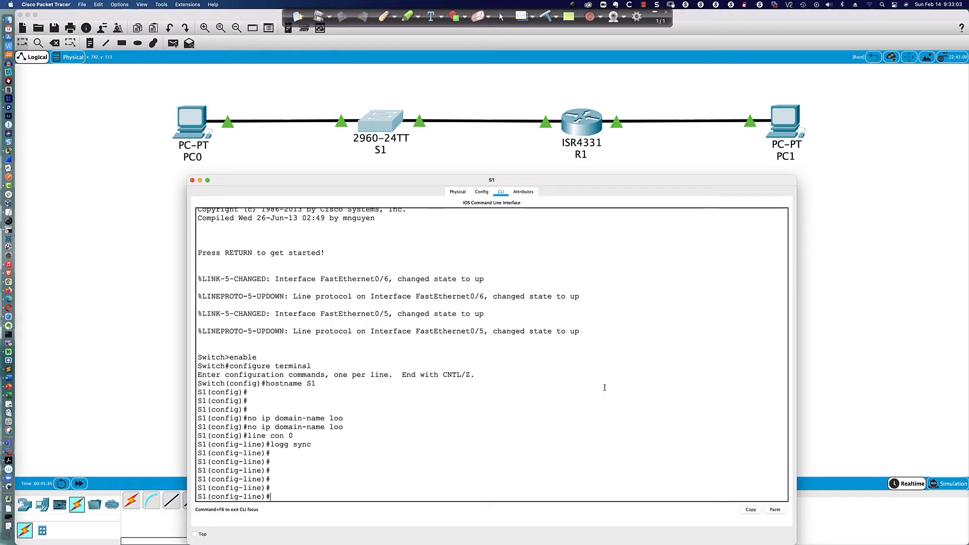
key("Return")
key("Return")
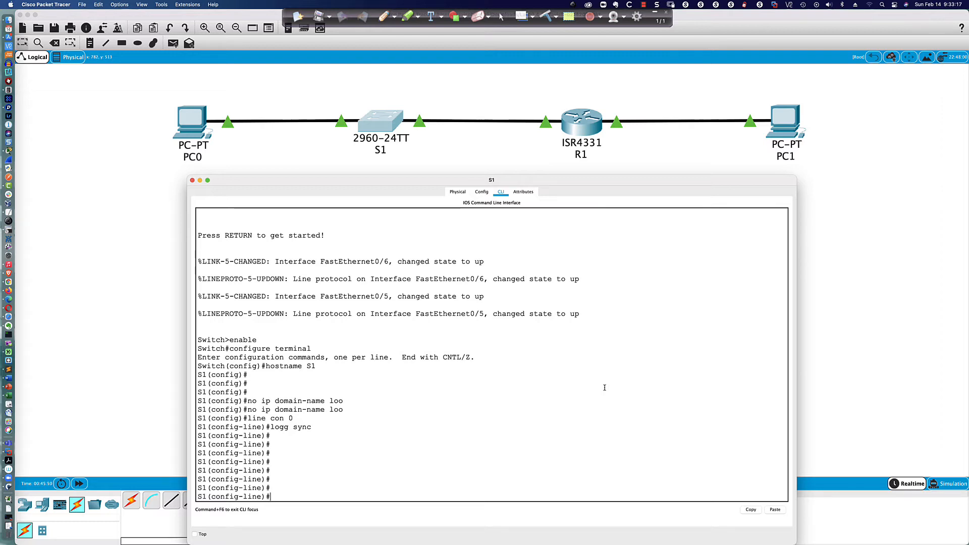
Step: Give S1's VLAN 1 interface 192.168.1.2 255.255.255.0 and bring it up
type("int vlan 1")
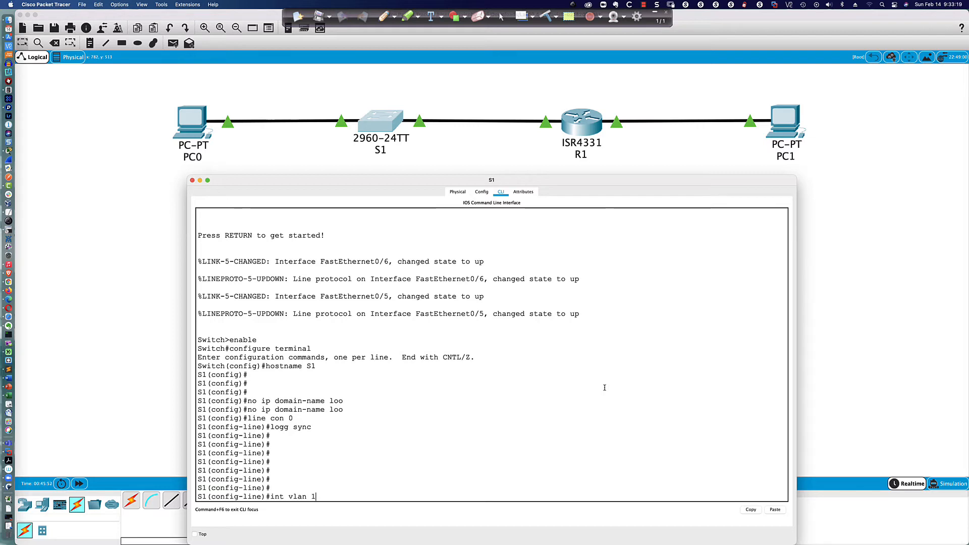
key("Return")
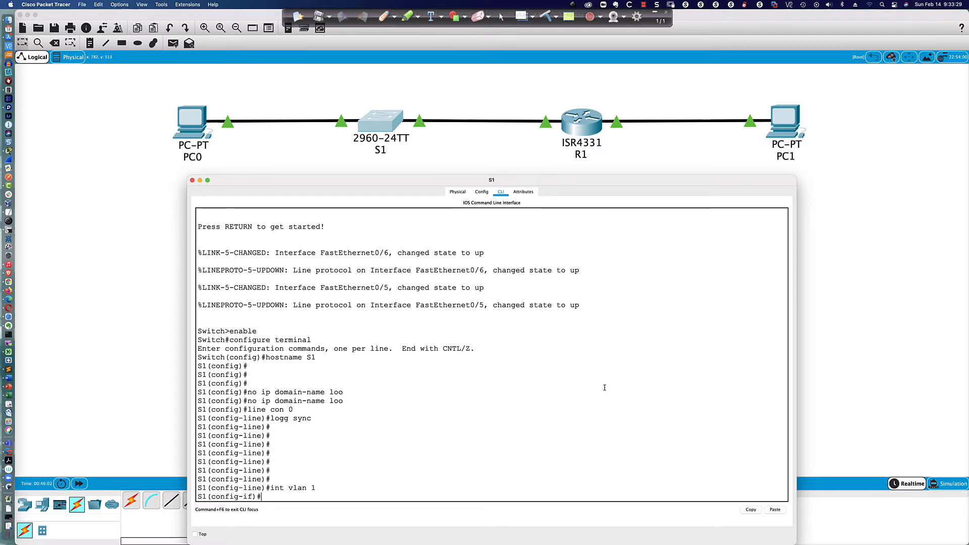
type("ip add")
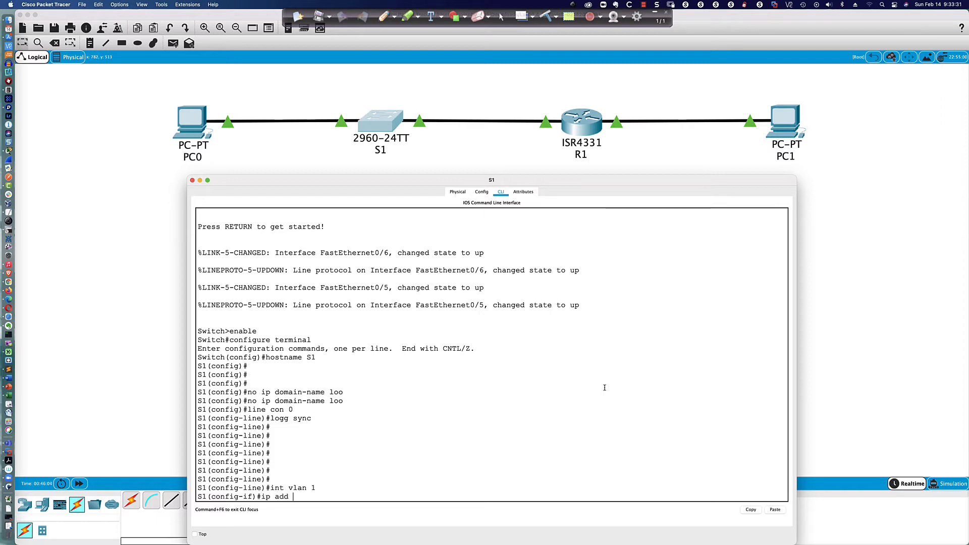
type(" 192.168.1.2 255.255.2")
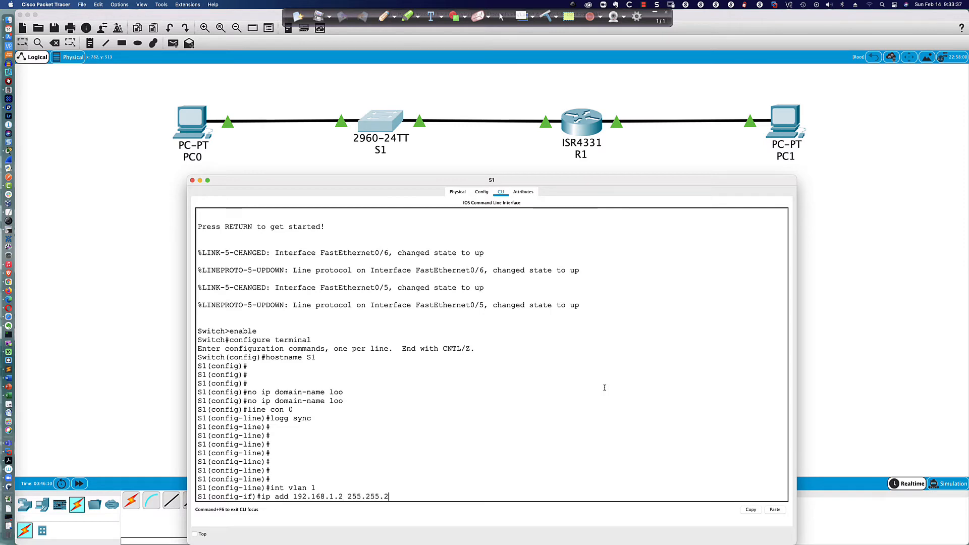
type("55.0")
key("Return")
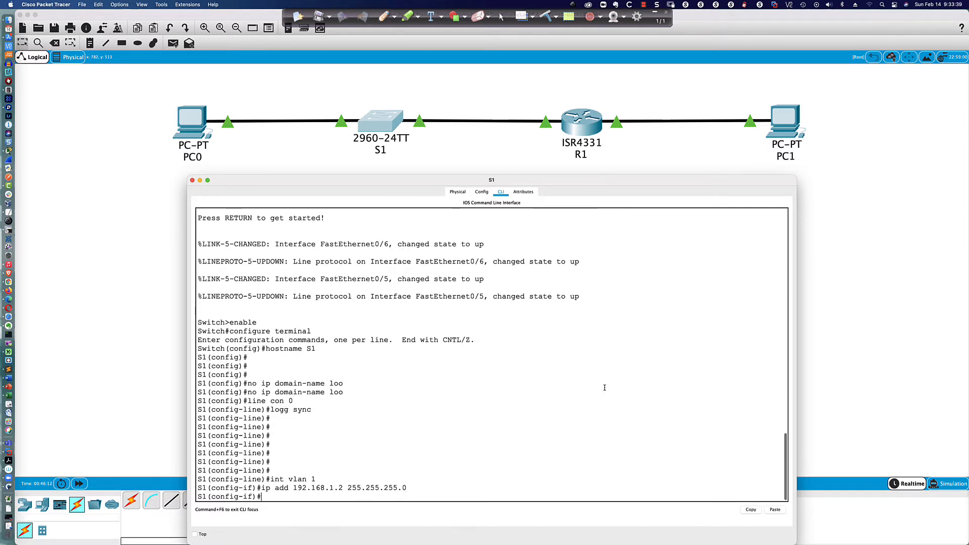
type("no shut")
key("Return")
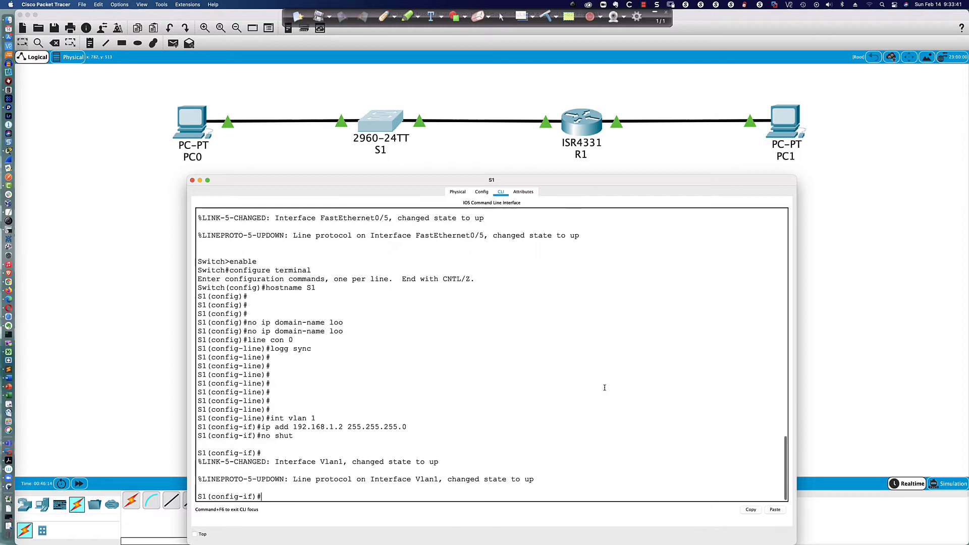
key("Return")
key("Return")
key("Return")
key("Return")
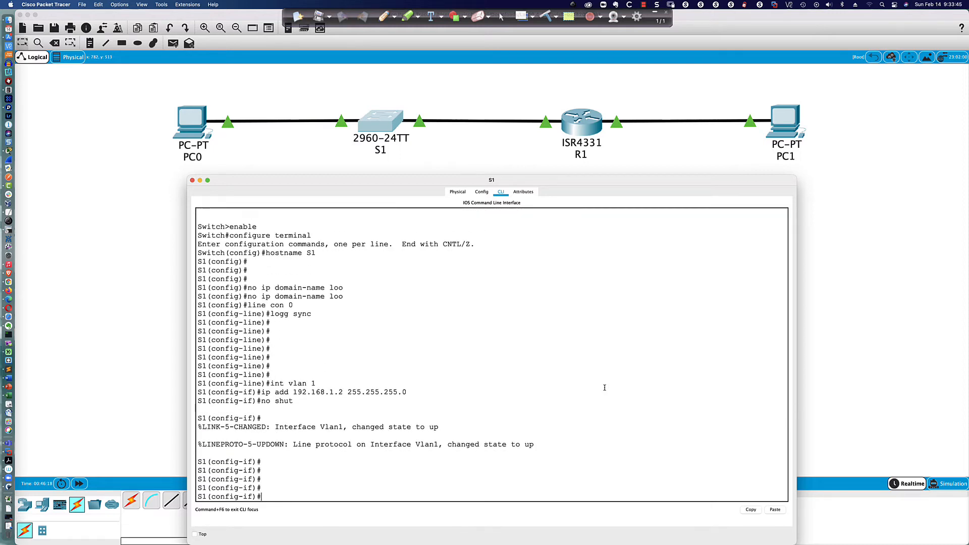
Step: Ping 192.168.1.1 from S1, getting 4 of 5 replies
type("do ping")
left_click(547, 393)
type("192.168.1.1")
key("Return")
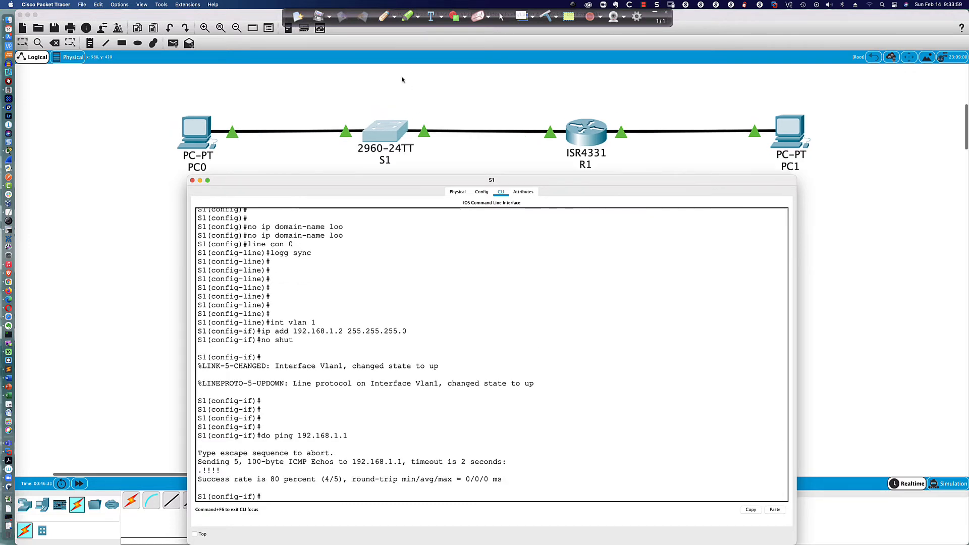
scroll(398, 71, "down", 3)
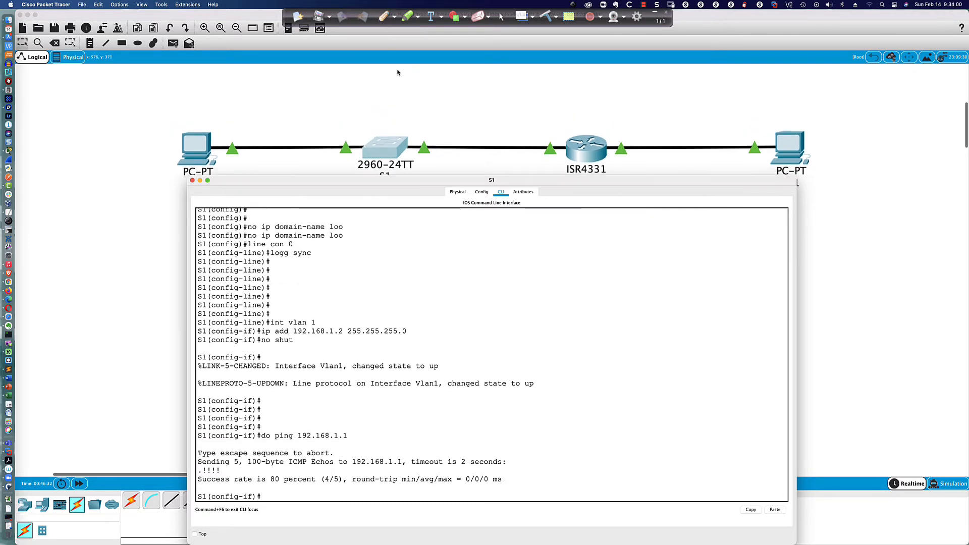
Step: Circle PC0, S1 and R1's left link in red, then erase the annotation
left_click(384, 16)
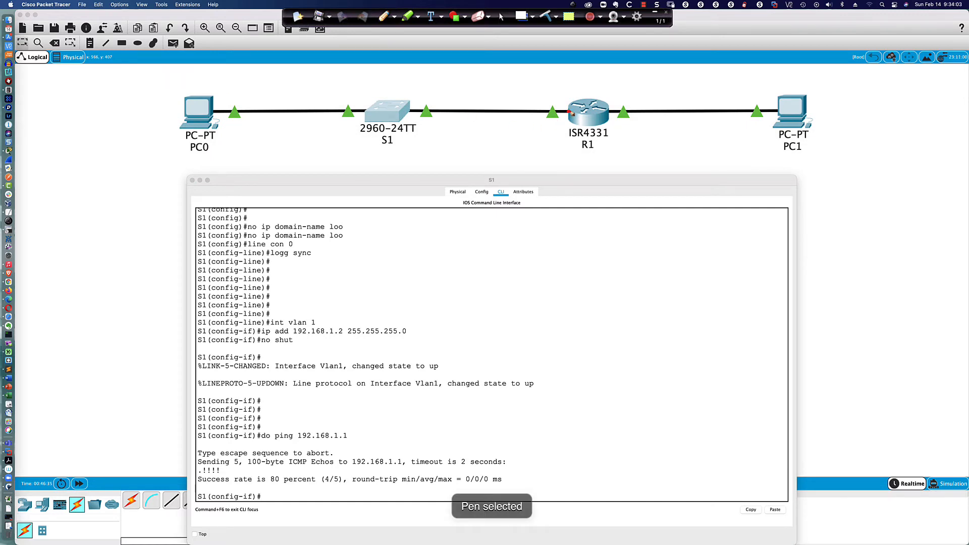
mouse_move(569, 112)
left_mouse_down()
mouse_move(216, 83)
mouse_move(332, 166)
mouse_move(536, 145)
mouse_move(575, 125)
mouse_move(570, 113)
left_mouse_up()
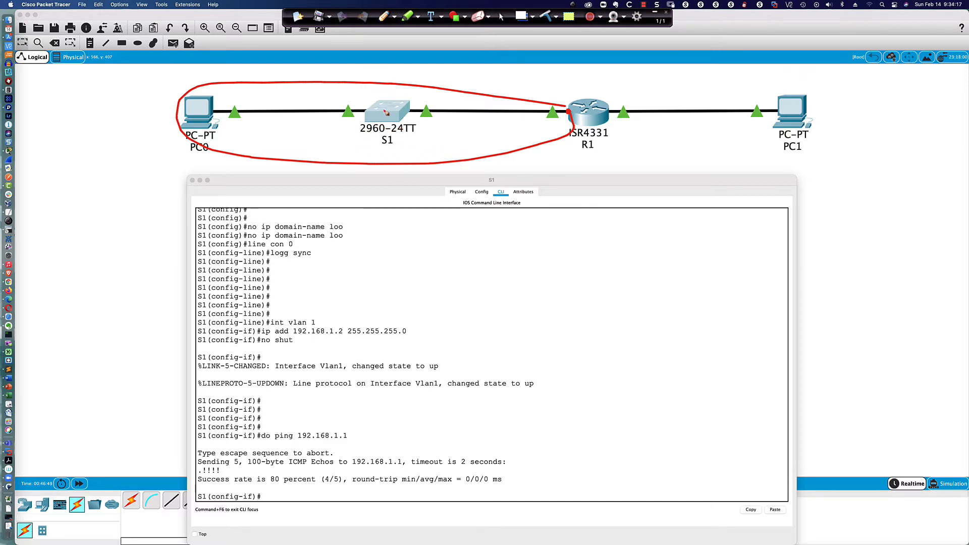
left_click(501, 17)
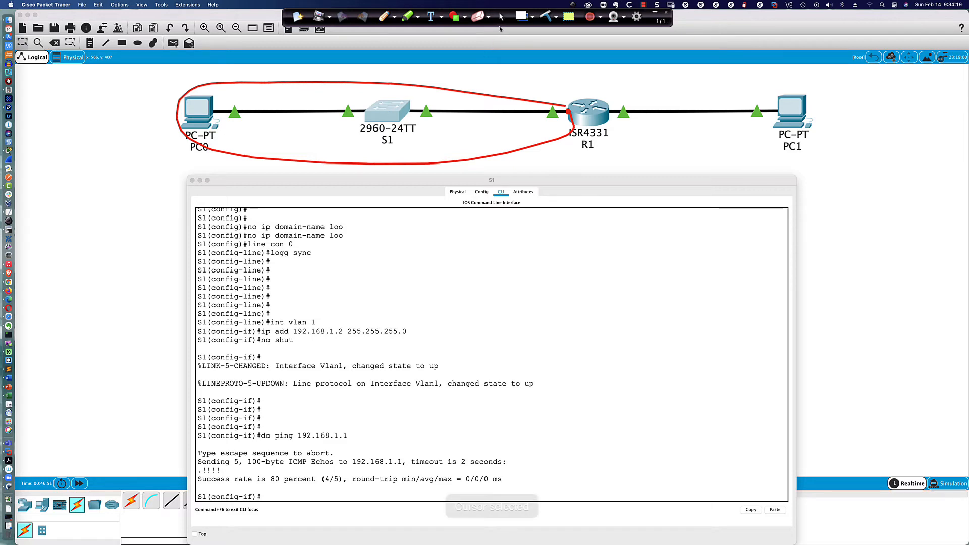
left_click(549, 17)
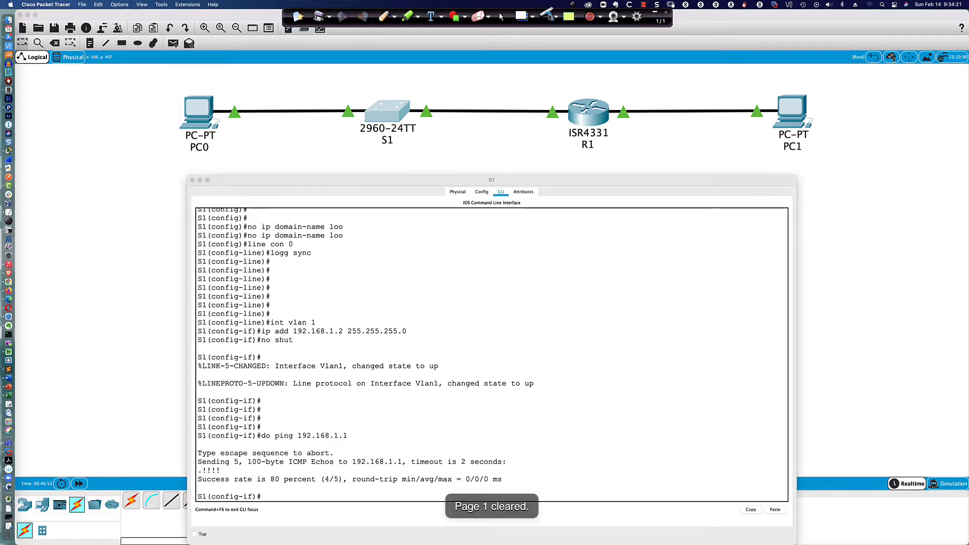
left_click(486, 349)
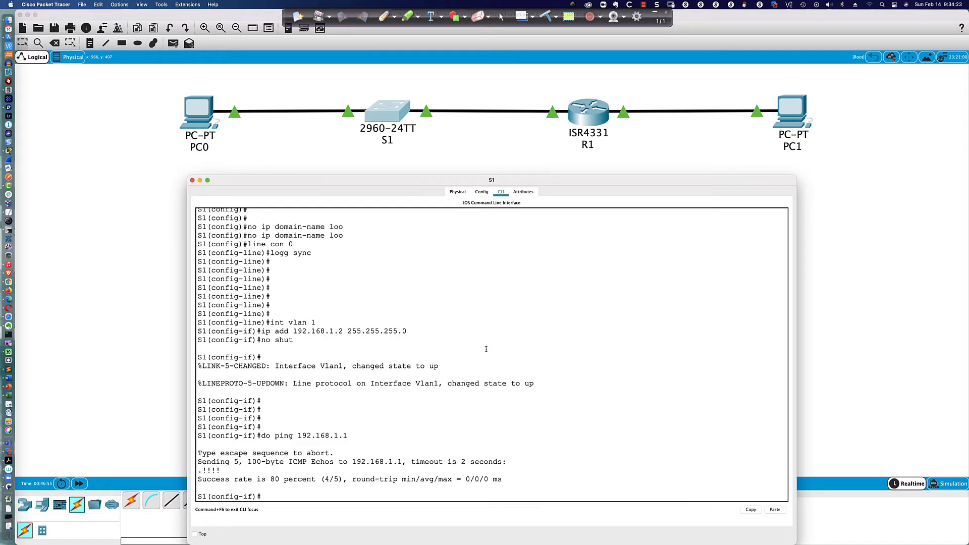
Step: Run 'do sh vlan bri' and highlight VLAN 1's ports and the VLAN 1002–1005 rows
type("do sh vlan bri")
key("Return")
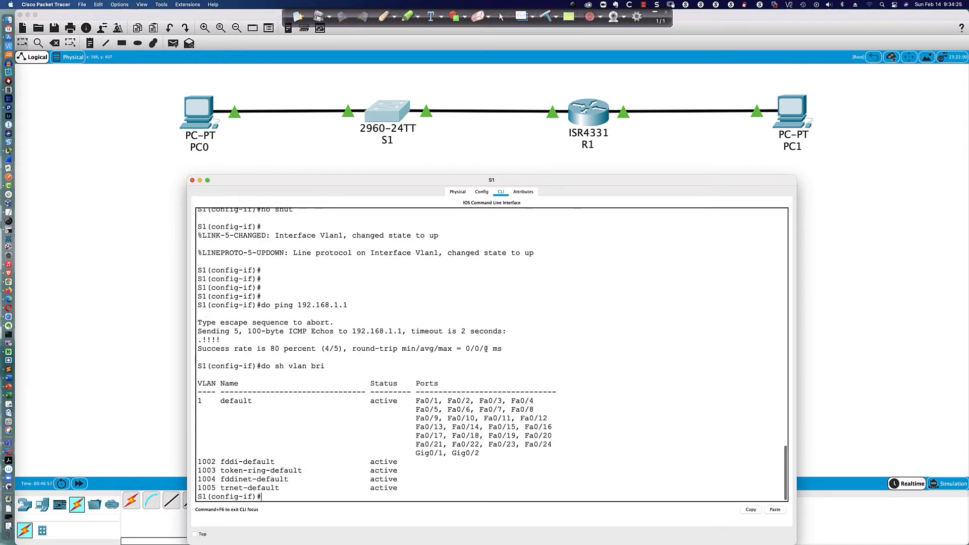
left_click_drag(203, 402, 559, 450)
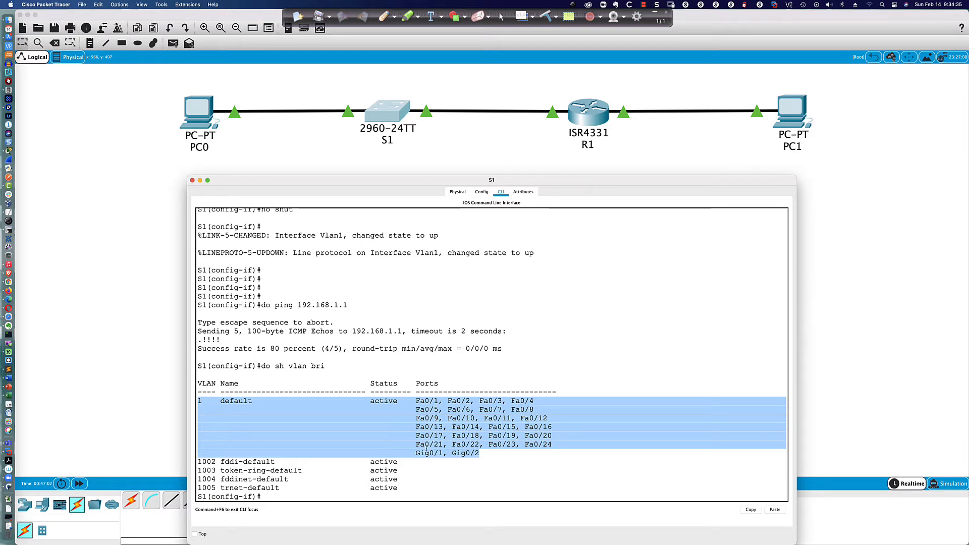
left_click_drag(197, 461, 408, 489)
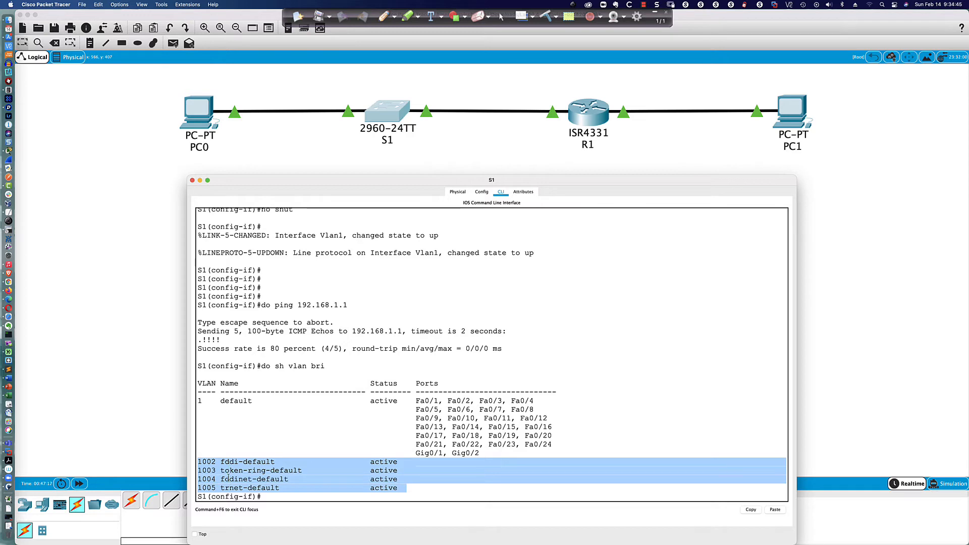
left_click(407, 487)
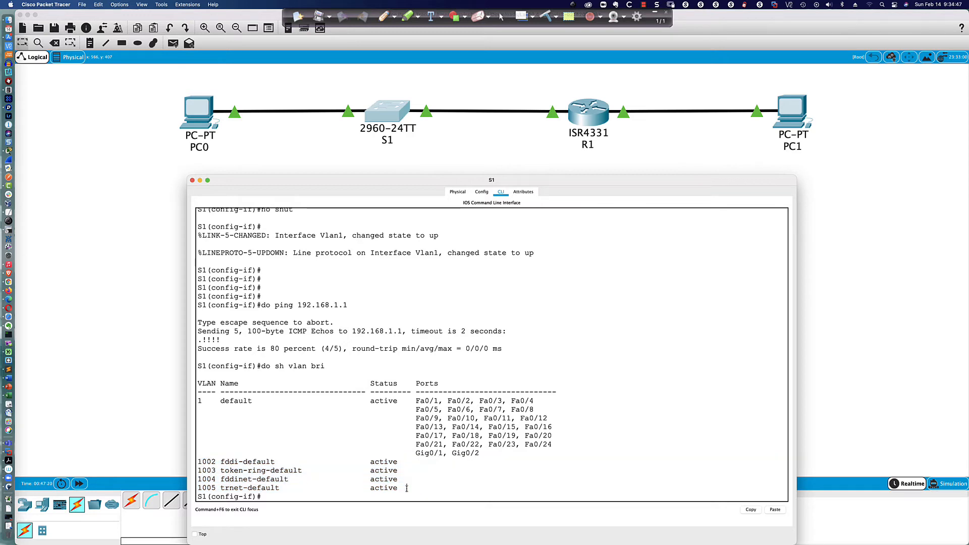
left_click(360, 496)
key("Return")
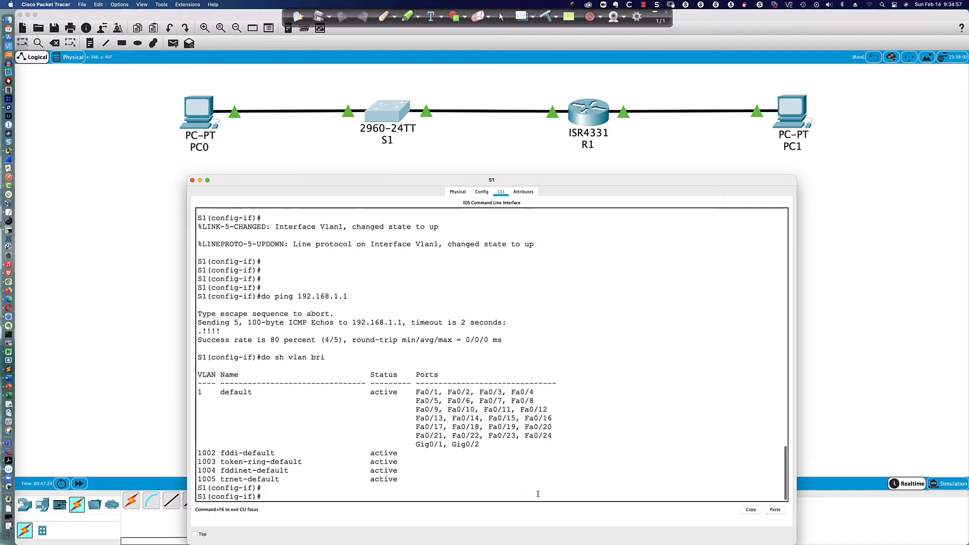
key("Return")
key("Return")
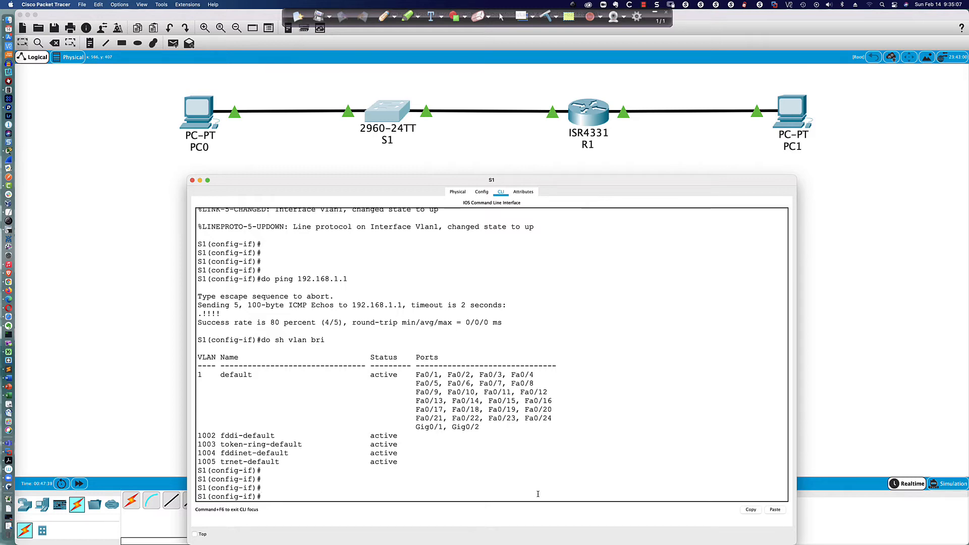
Step: Rerun the ping to 192.168.1.1, now succeeding 5/5
left_click(468, 337)
key("Up")
key("Up")
key("Return")
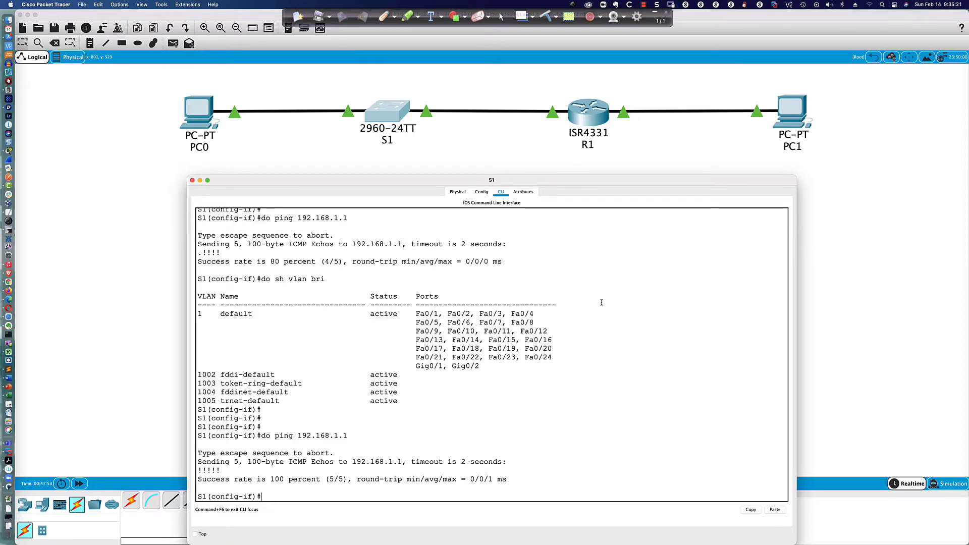
Step: Change the recalled ping target to 192.168.0.1 and run it, getting 0/5 replies
key("Up")
key("BackSpace")
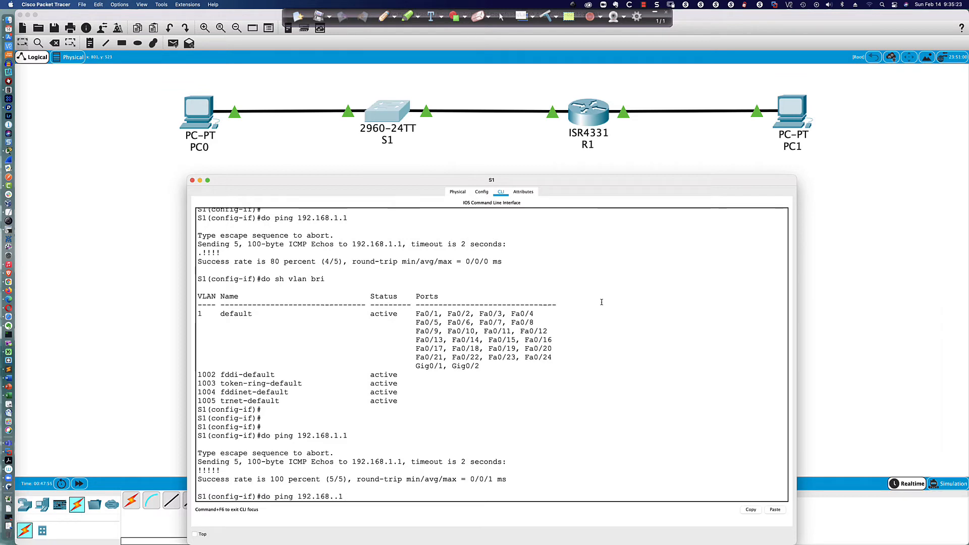
type("0")
key("Return")
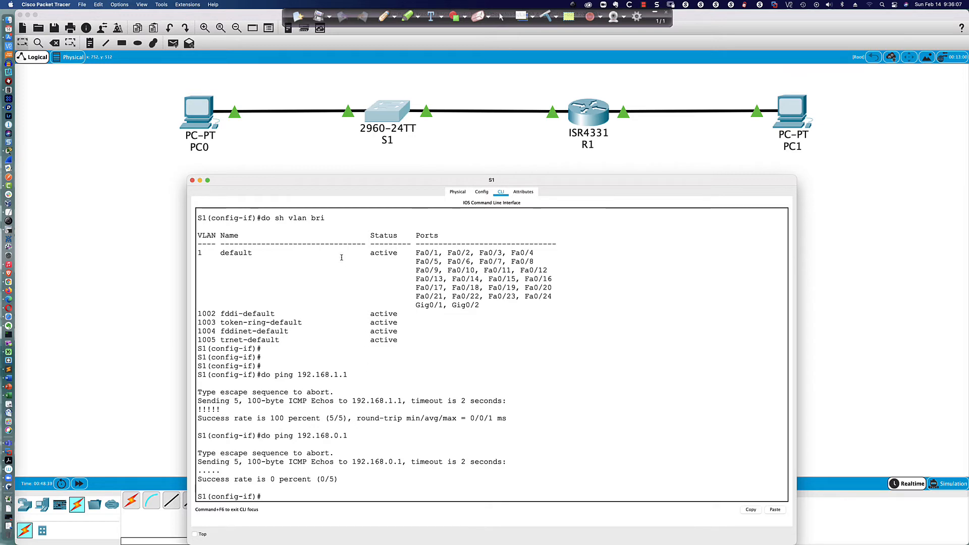
left_click(383, 16)
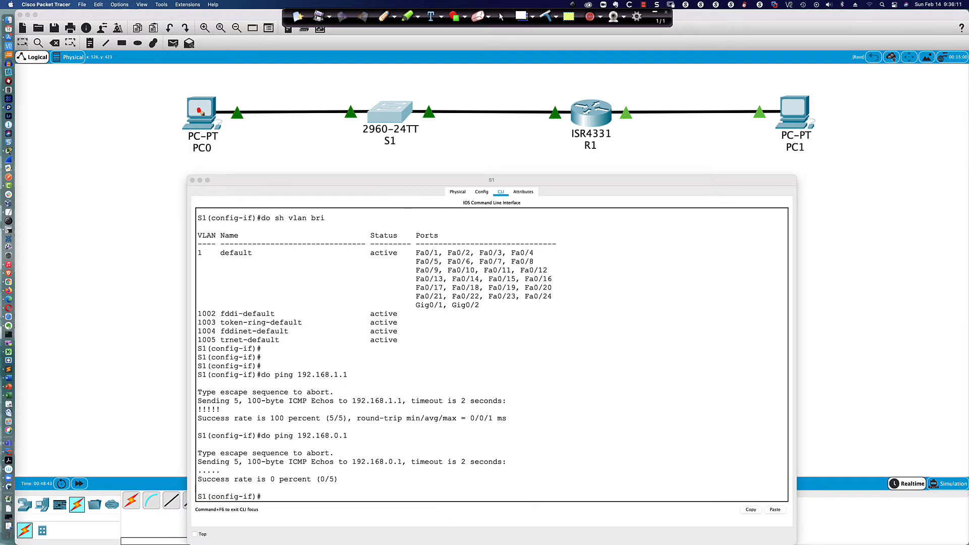
mouse_move(200, 110)
left_mouse_down()
mouse_move(261, 130)
mouse_move(470, 126)
left_mouse_up()
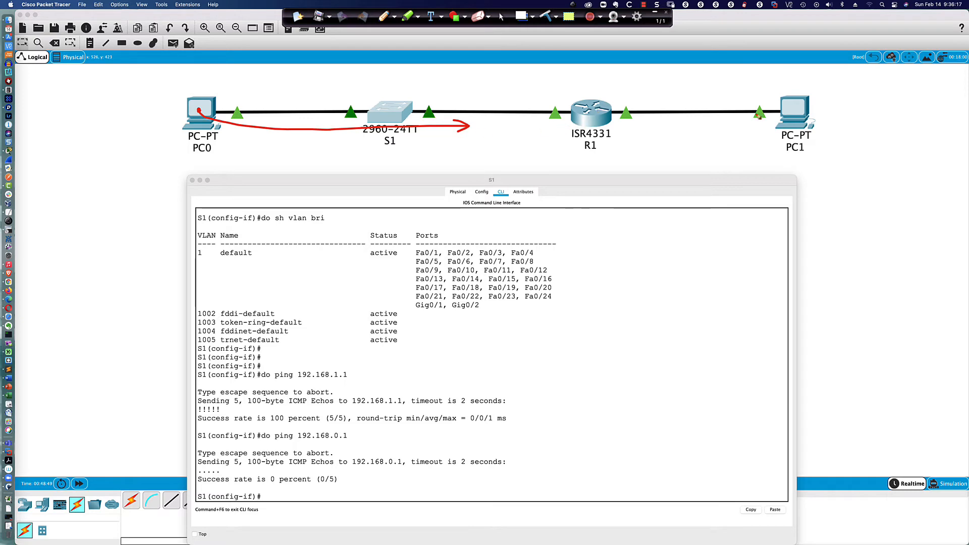
mouse_move(792, 108)
left_mouse_down()
mouse_move(714, 94)
mouse_move(576, 102)
mouse_move(346, 100)
mouse_move(343, 92)
left_mouse_up()
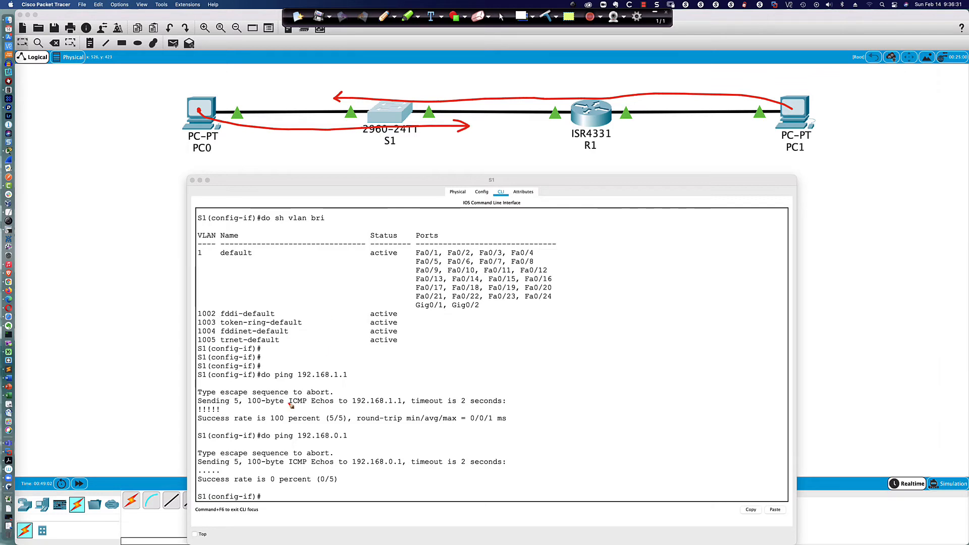
mouse_move(265, 429)
left_mouse_down()
mouse_move(256, 437)
mouse_move(297, 447)
mouse_move(353, 442)
mouse_move(323, 428)
mouse_move(266, 430)
left_mouse_up()
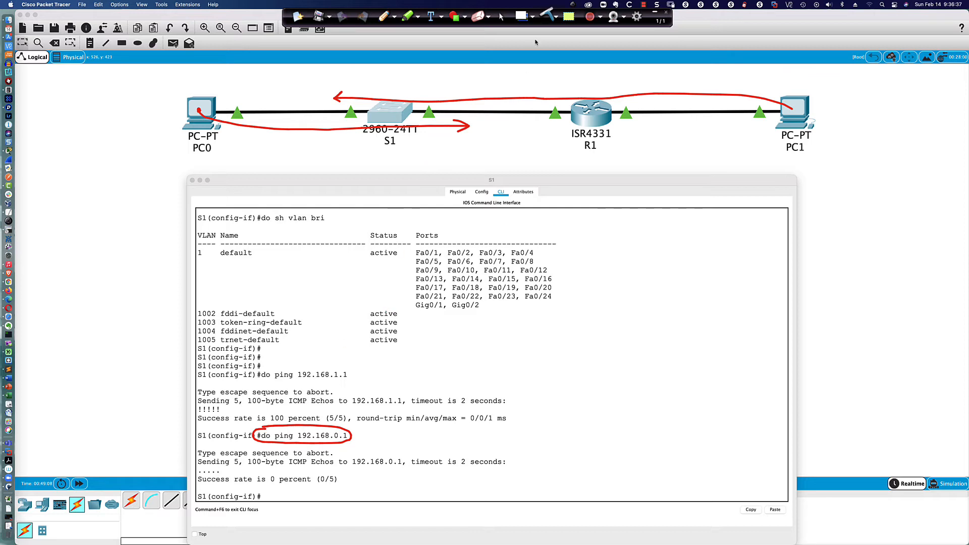
left_click(545, 15)
left_click(501, 17)
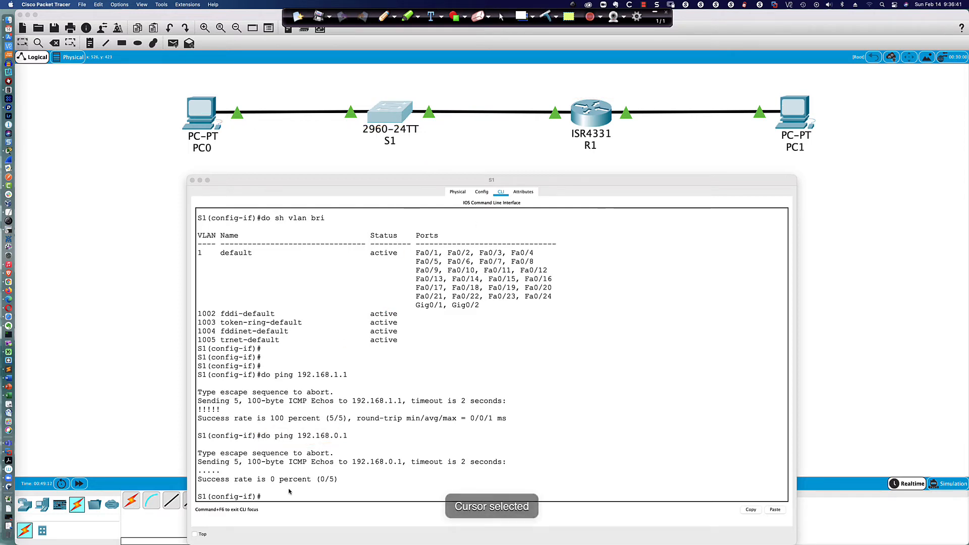
left_click(272, 494)
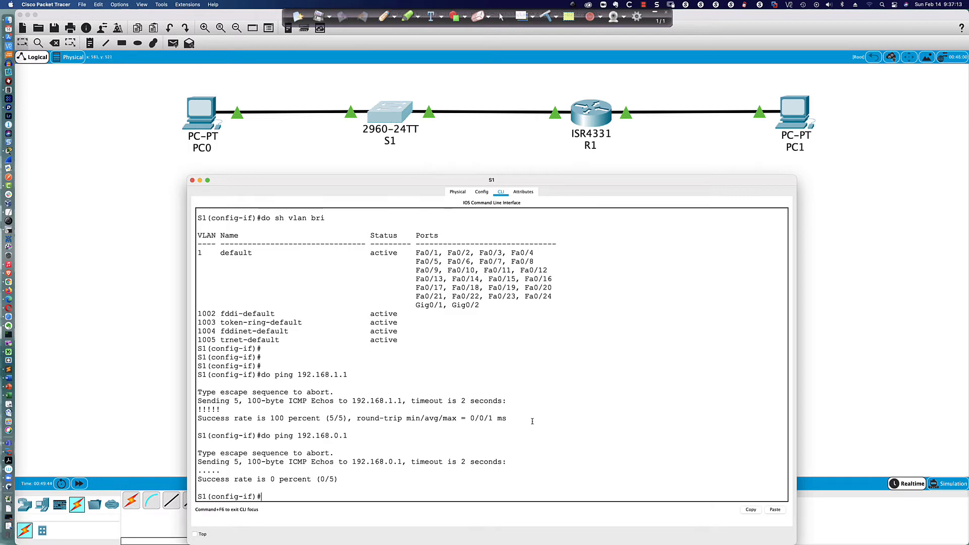
Step: Run 'do sh ip int bri' on S1 and highlight the Vlan1 row showing 192.168.1.2 up
type("do sh ip int bri")
key("Return")
key("space")
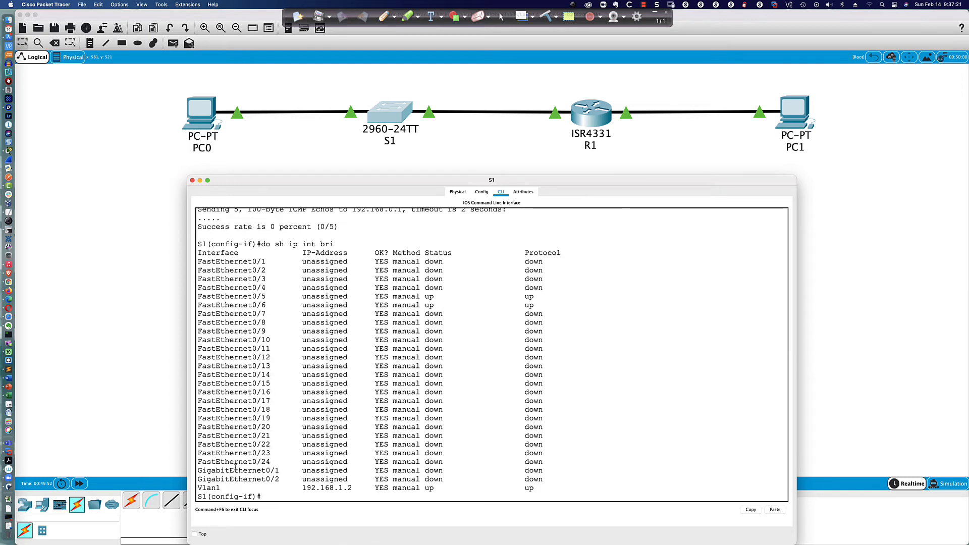
left_click_drag(197, 487, 349, 487)
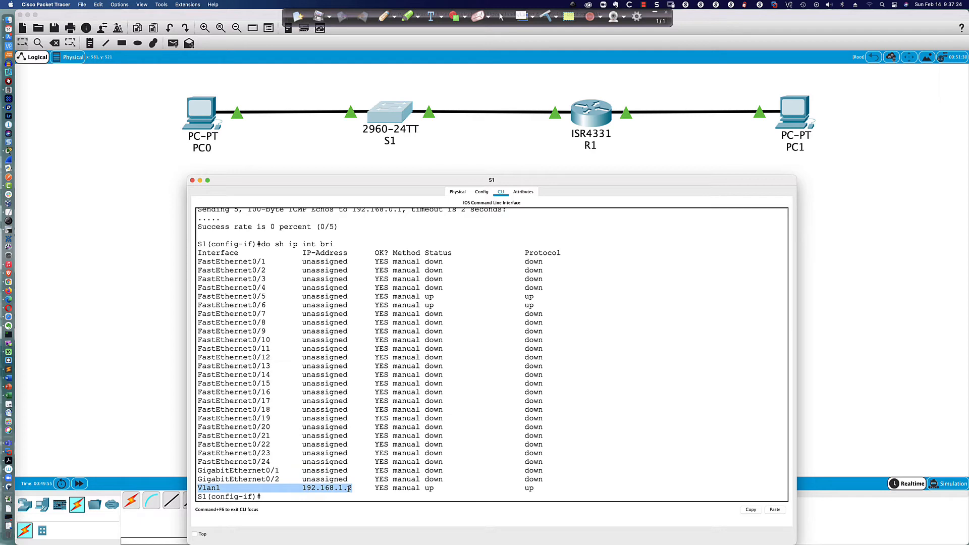
left_click(306, 497)
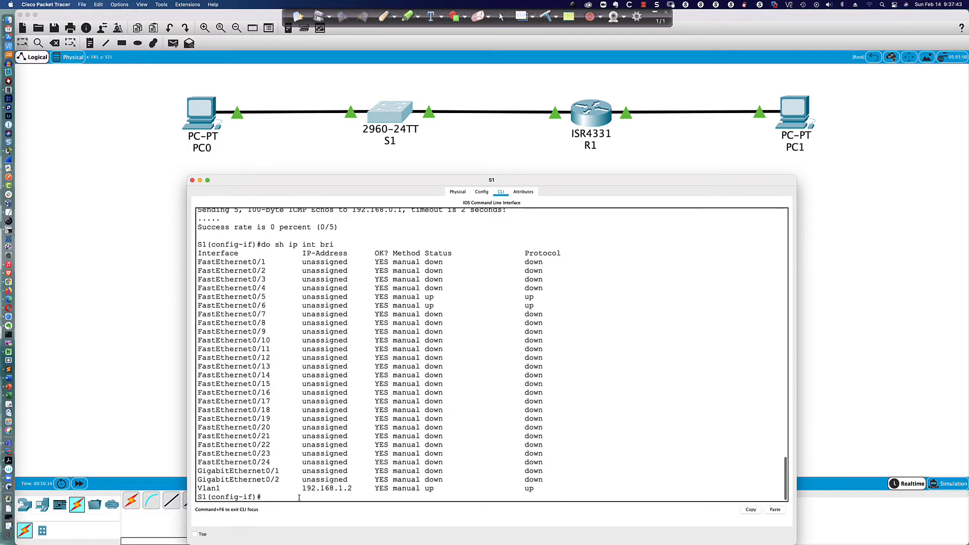
scroll(302, 497, "up", 2)
scroll(300, 497, "down", 2)
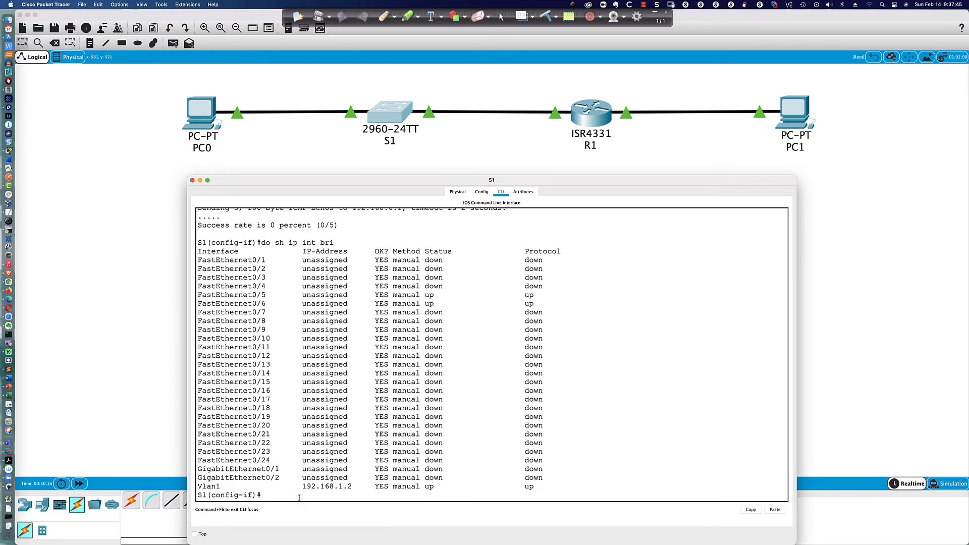
Step: Exit interface mode and enter 'ip default-gateway 192.168.1.1' in S1's global configuration
type("exit")
key("Return")
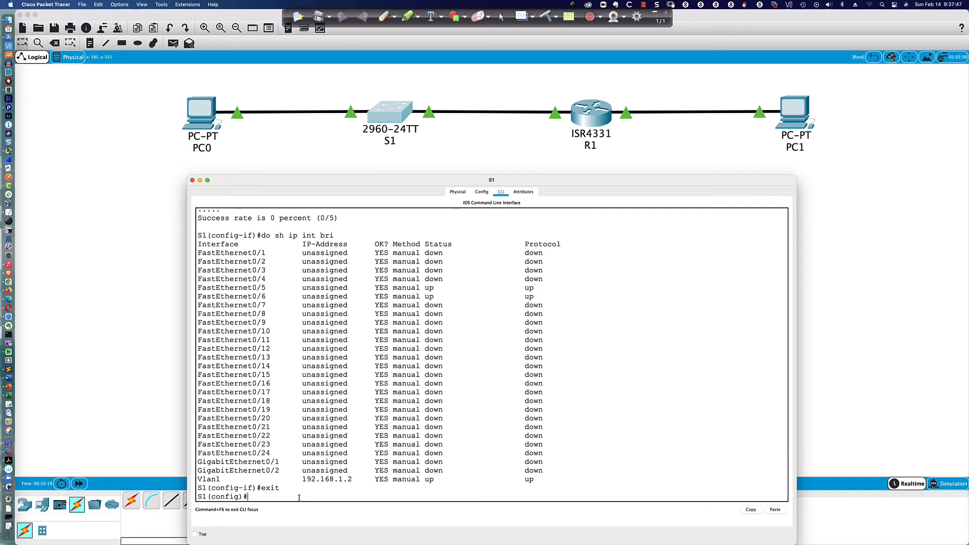
type("ip defaul")
key("Tab")
type("192.168.")
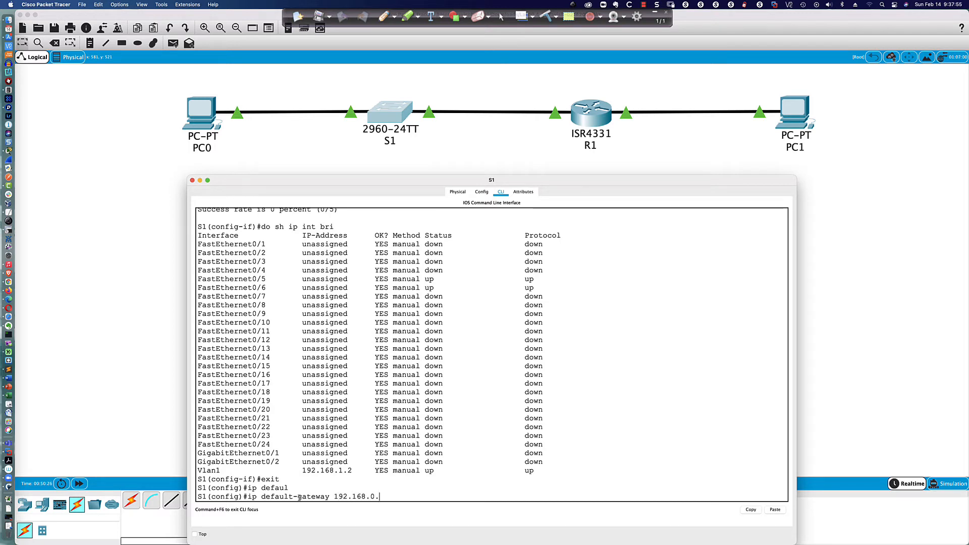
type("0.")
key("BackSpace")
key("BackSpace")
type("1.1")
key("Return")
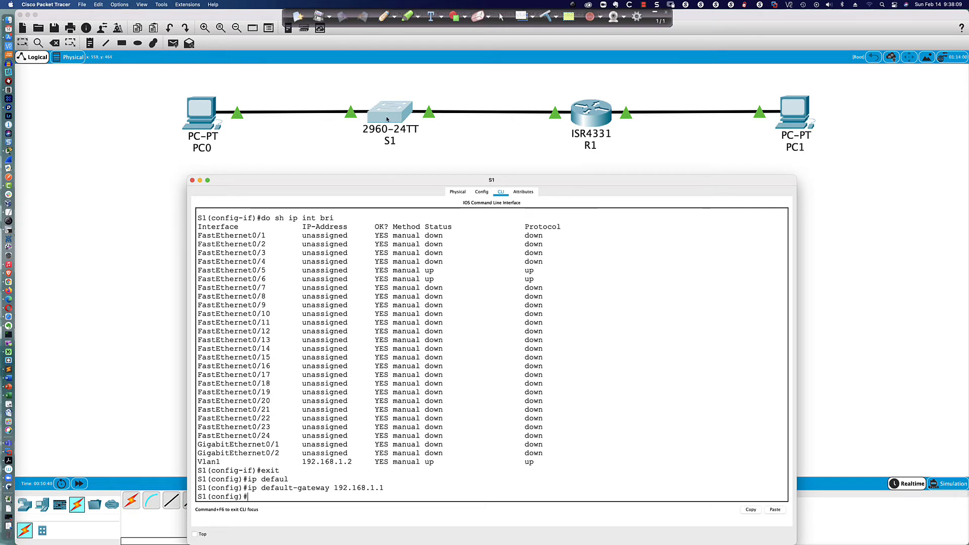
left_click_drag(248, 488, 384, 489)
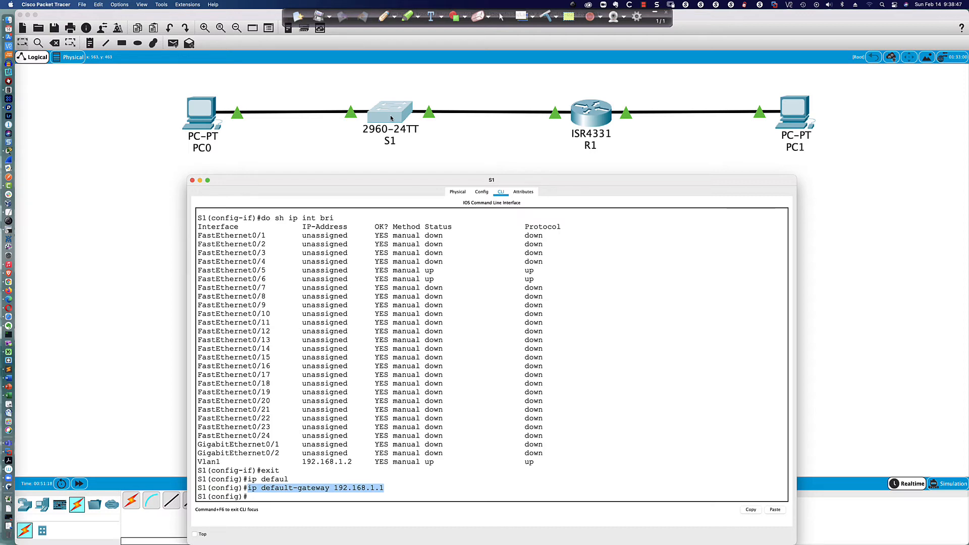
Step: From S1, ping 192.168.1.1, then recall and edit the command to ping 192.168.0.1
left_click(408, 495)
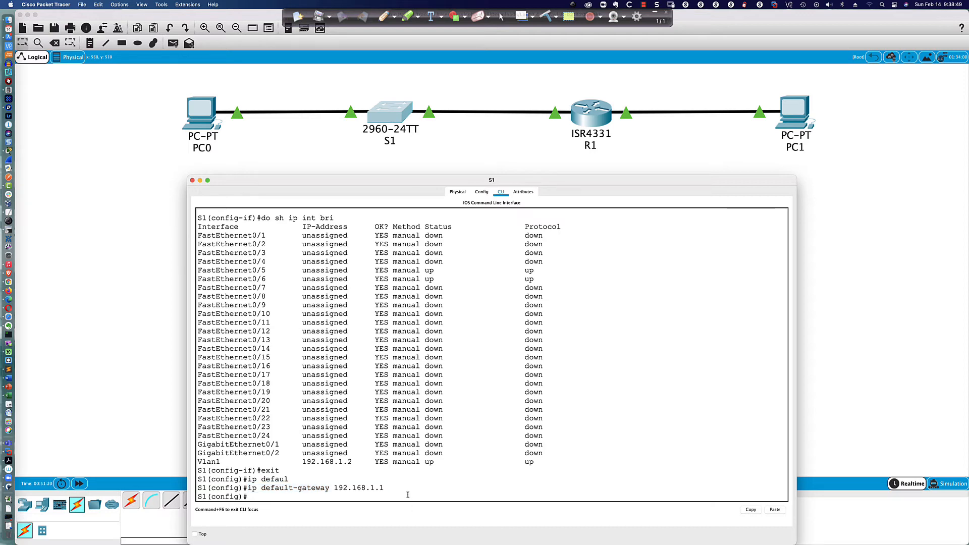
key("Return")
key("Return")
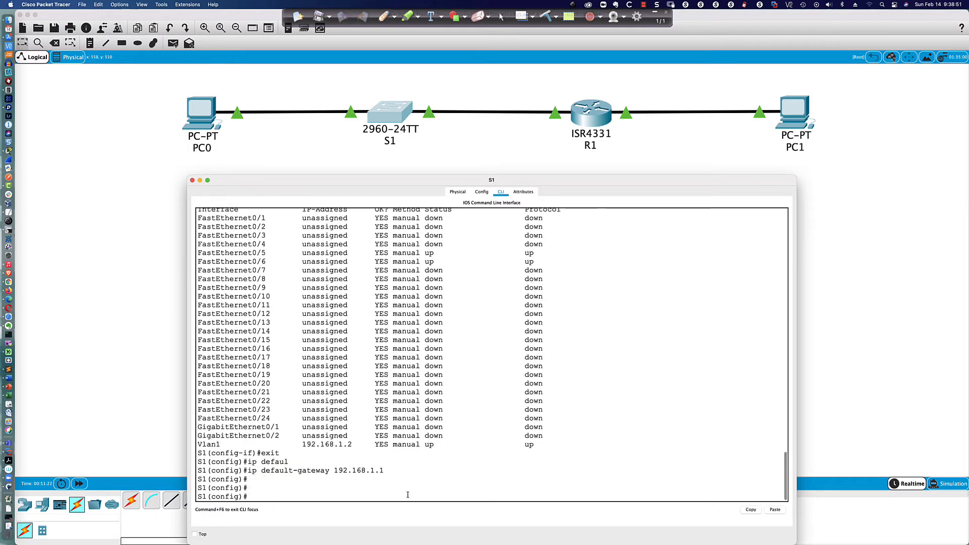
type("do ping 192.168.1.1")
key("Return")
key("Return")
key("Return")
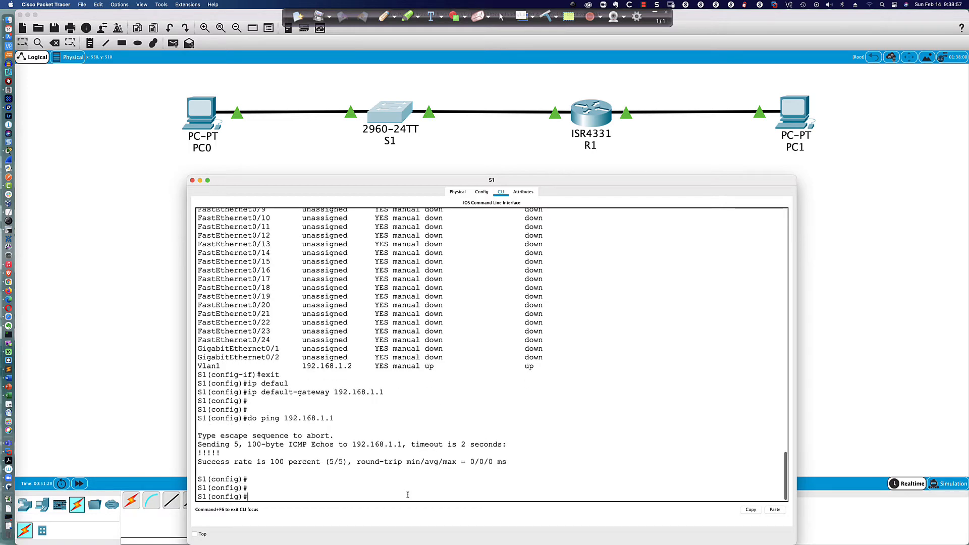
key("Up")
key("Left")
key("Left")
type("0")
key("Return")
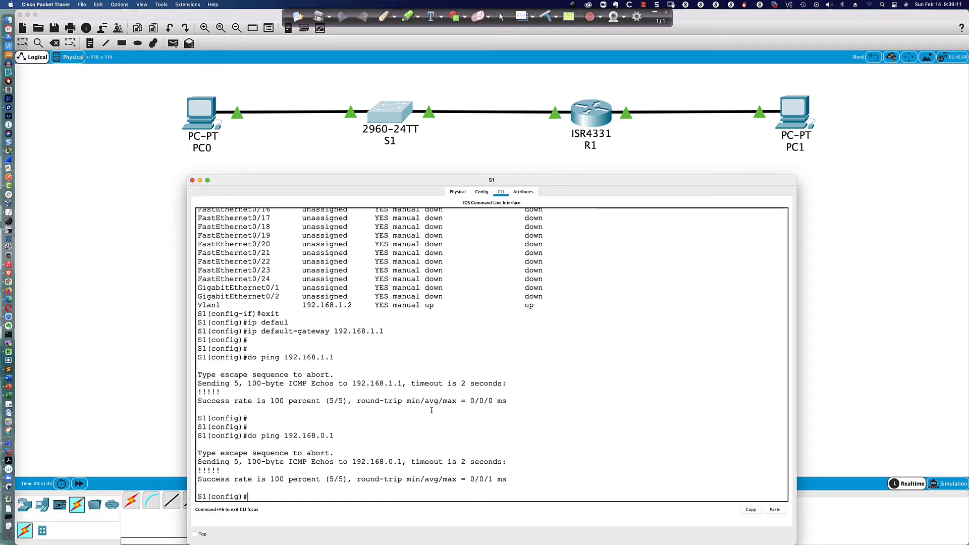
scroll(432, 410, "down", 1)
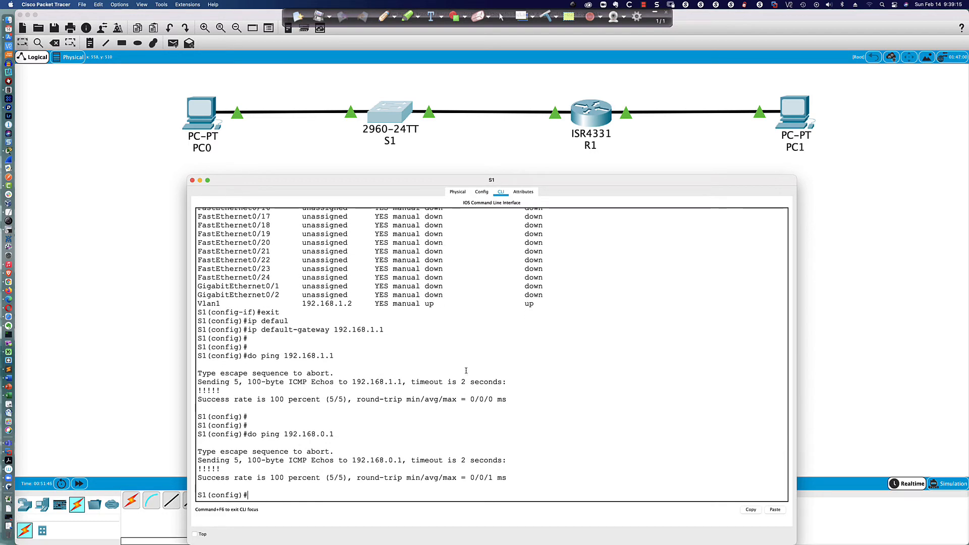
Step: Draw an arrow annotation from S1 toward R1 on the topology
left_click(384, 16)
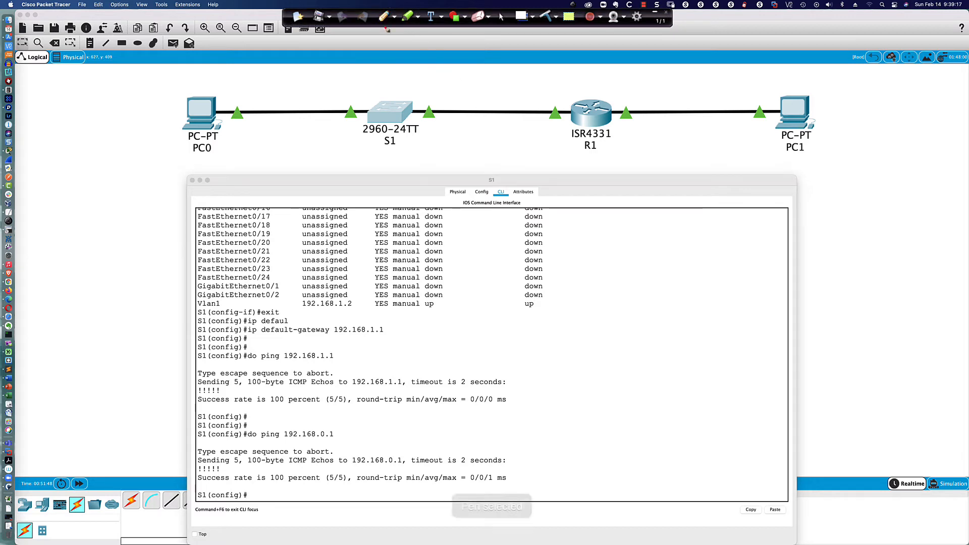
mouse_move(389, 110)
left_mouse_down()
mouse_move(514, 93)
mouse_move(575, 97)
left_mouse_up()
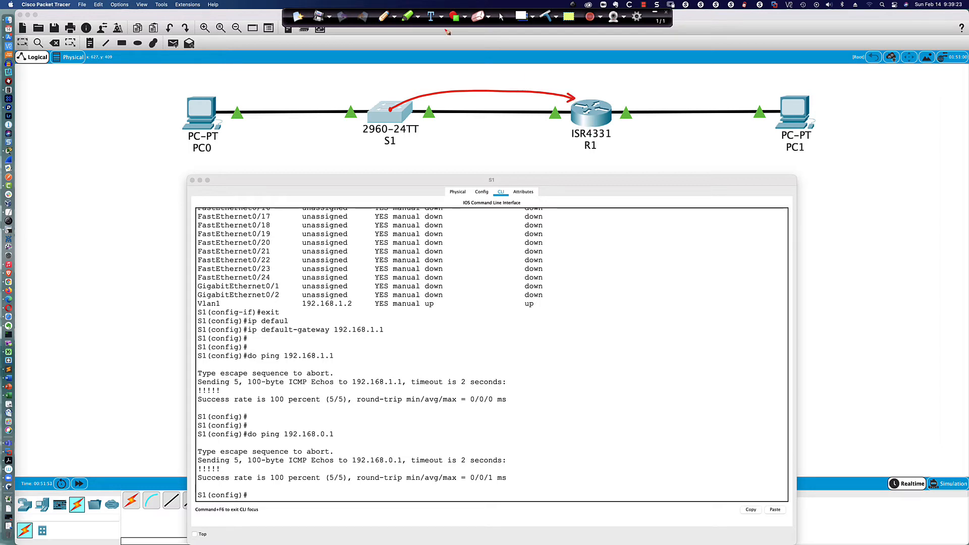
left_click(501, 17)
Step: On R1 run 'sh ip route', highlighting the no-gateway line and the 192.168.1.0 routes
left_click(592, 129)
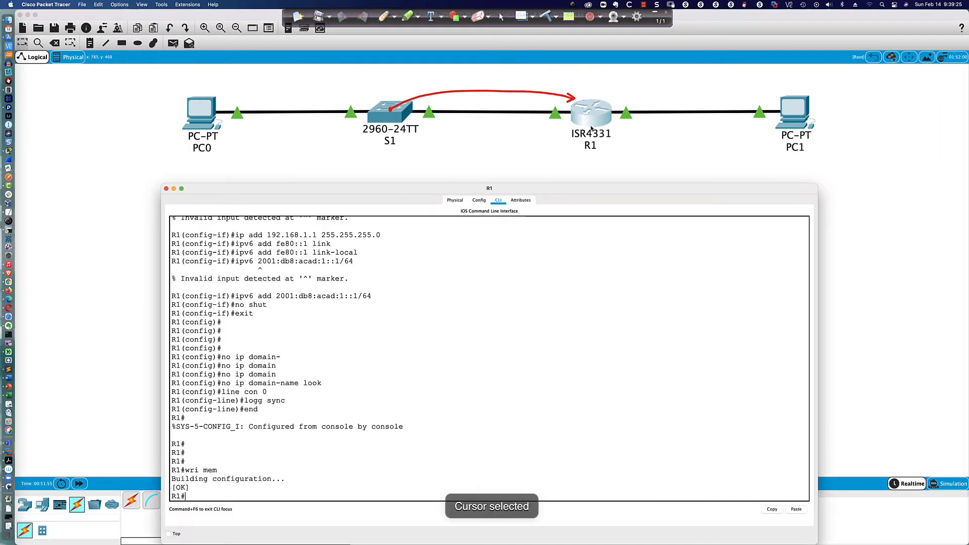
type("sh ip route")
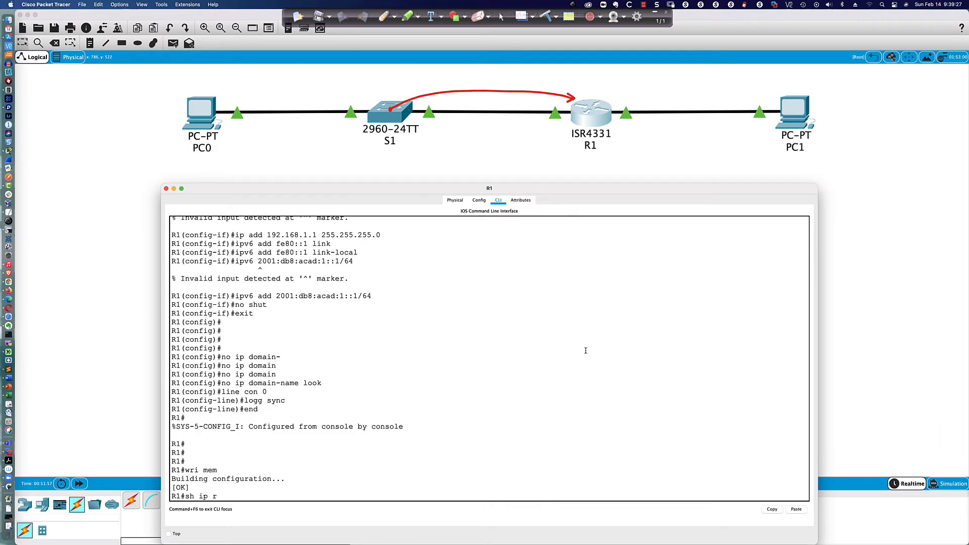
key("Return")
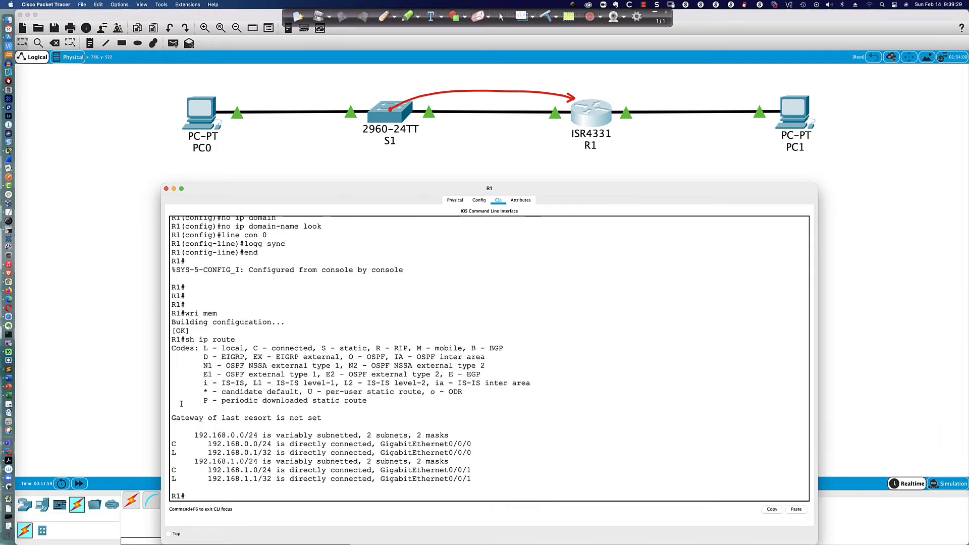
left_click_drag(171, 418, 323, 416)
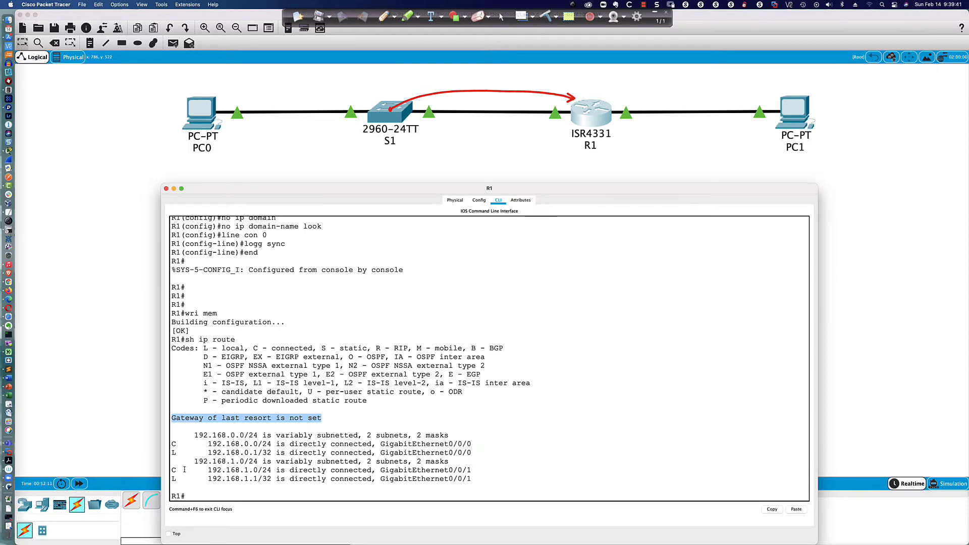
left_click_drag(172, 470, 470, 479)
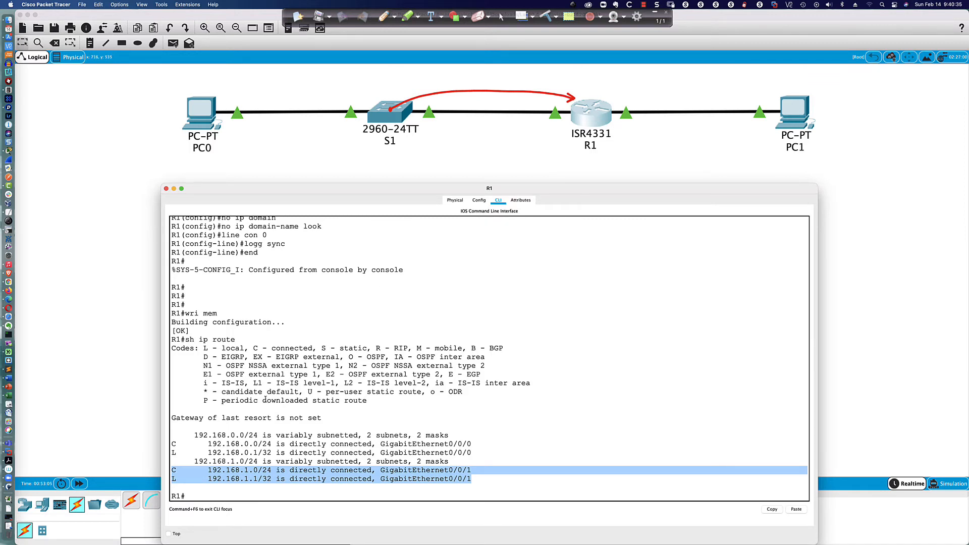
Step: Highlight R1's no-gateway-of-last-resort line and erase the red arrow from the topology
left_click_drag(172, 419, 322, 419)
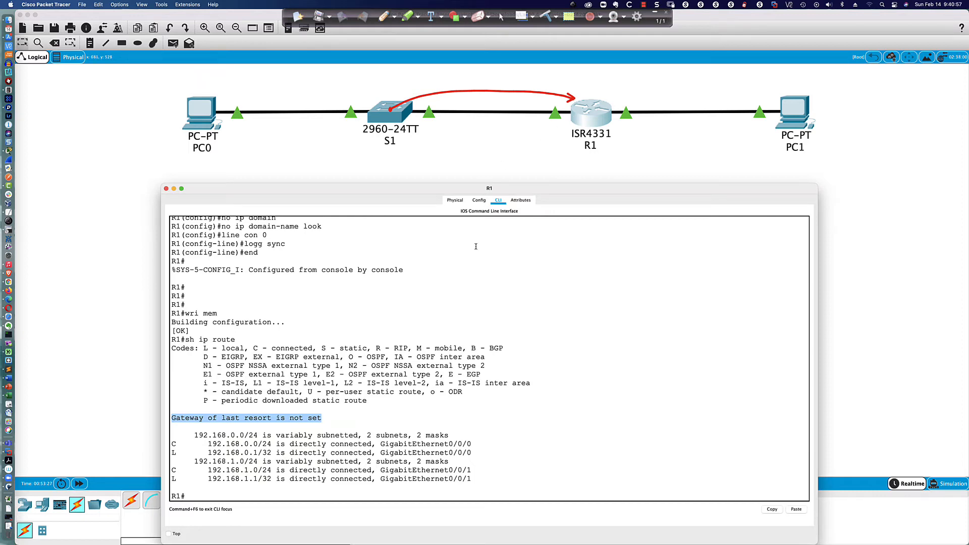
left_click(545, 17)
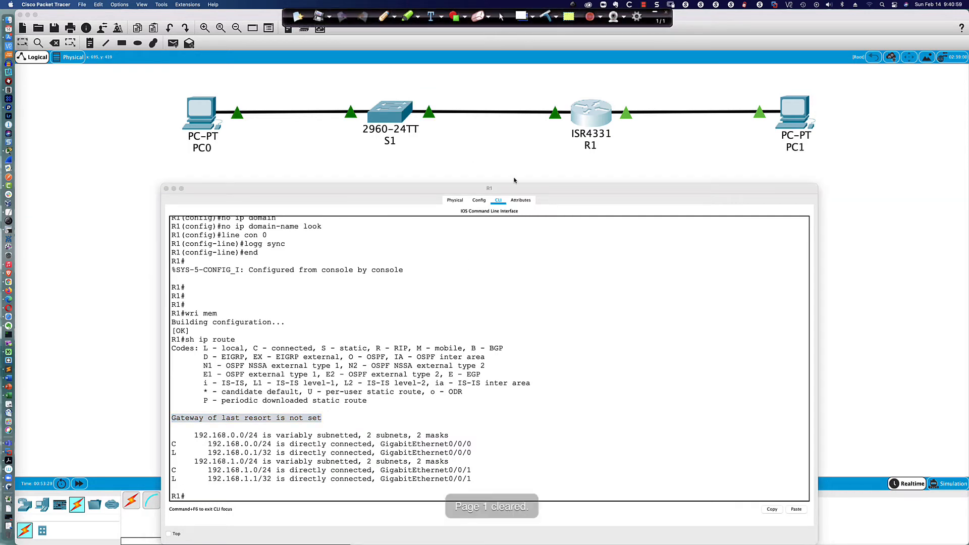
left_click(256, 494)
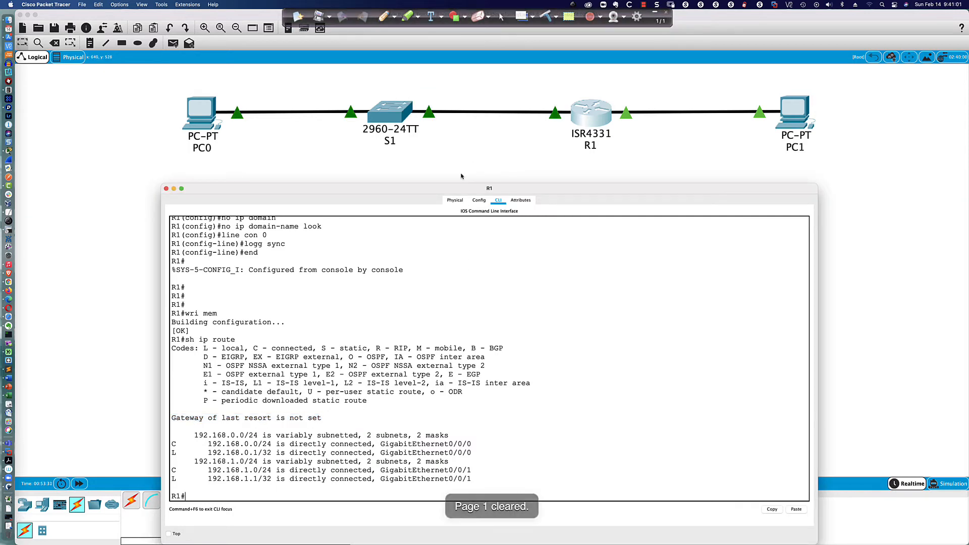
Step: On S1, exit config mode, save with wri mem, and list NVRAM contents with dir nvram:
left_click(391, 112)
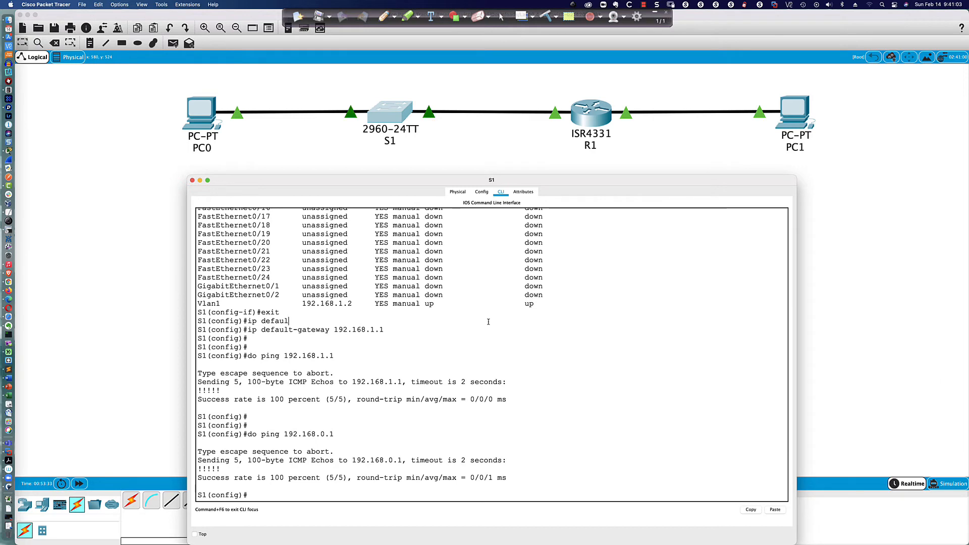
type("end")
key("Return")
key("Return")
key("Return")
type("wri mem")
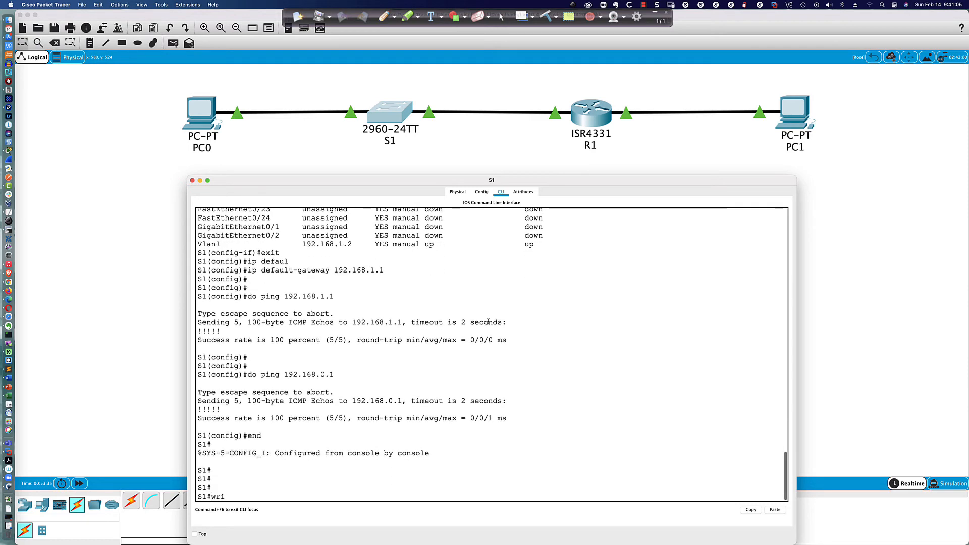
key("Return")
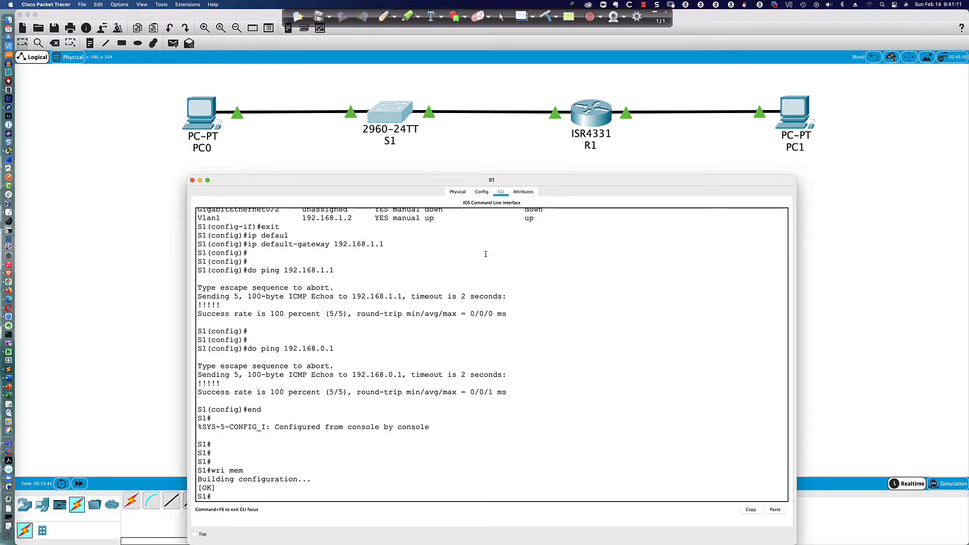
type("dir nvram:")
key("Return")
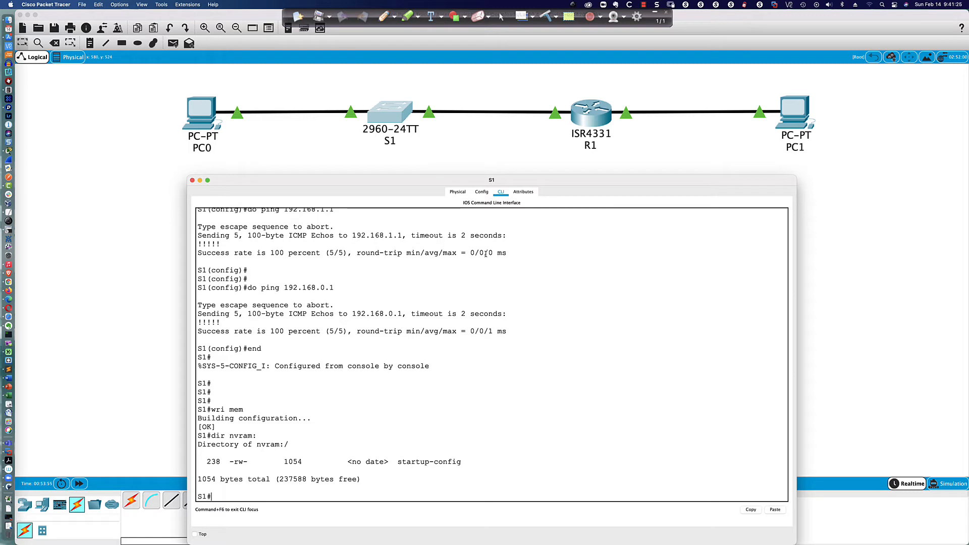
Step: Save S1's configuration again with wri mem and reload the switch
type("wri mem")
key("Return")
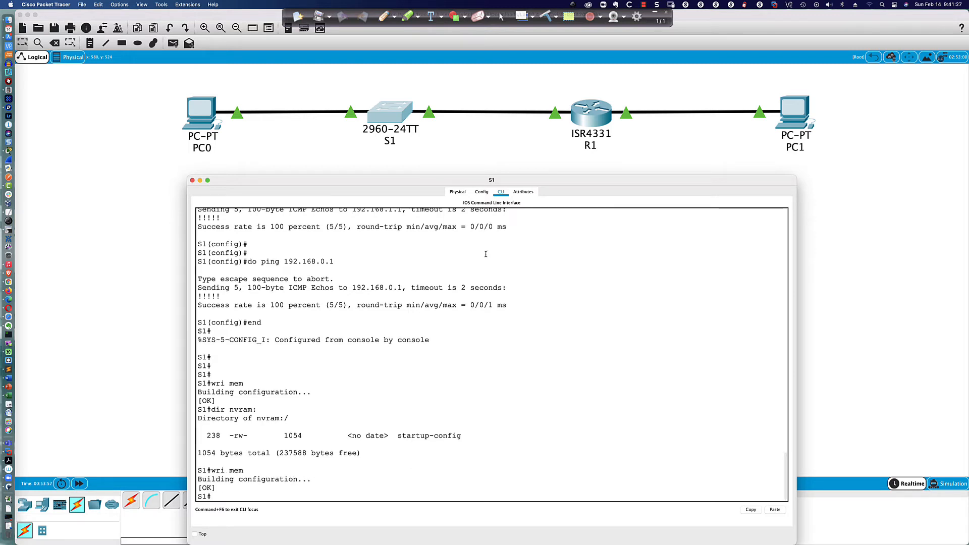
type("reload")
key("Return")
key("Return")
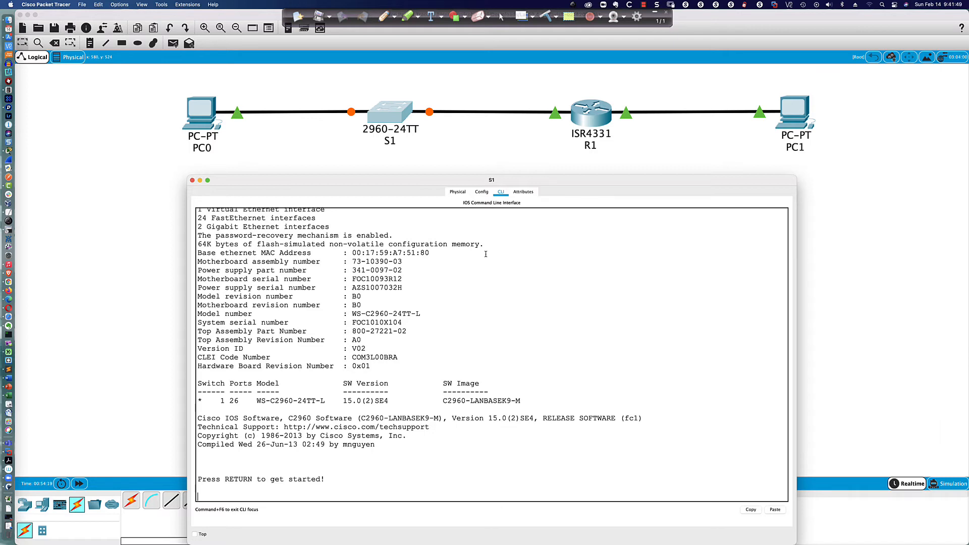
Step: After the restart, enter privileged mode on S1 and page through its running configuration
key("Return")
key("Return")
key("Return")
key("Return")
key("Return")
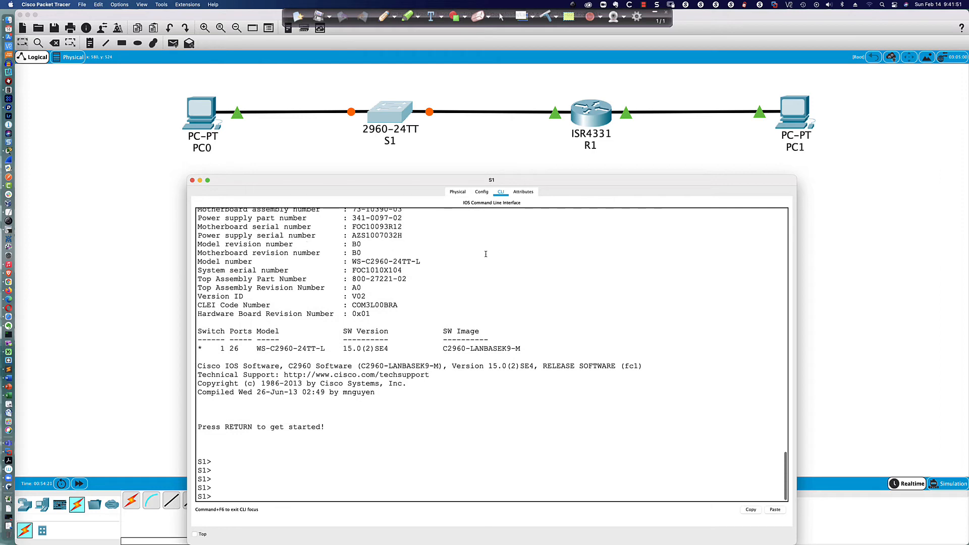
type("en")
key("Return")
type("sh run")
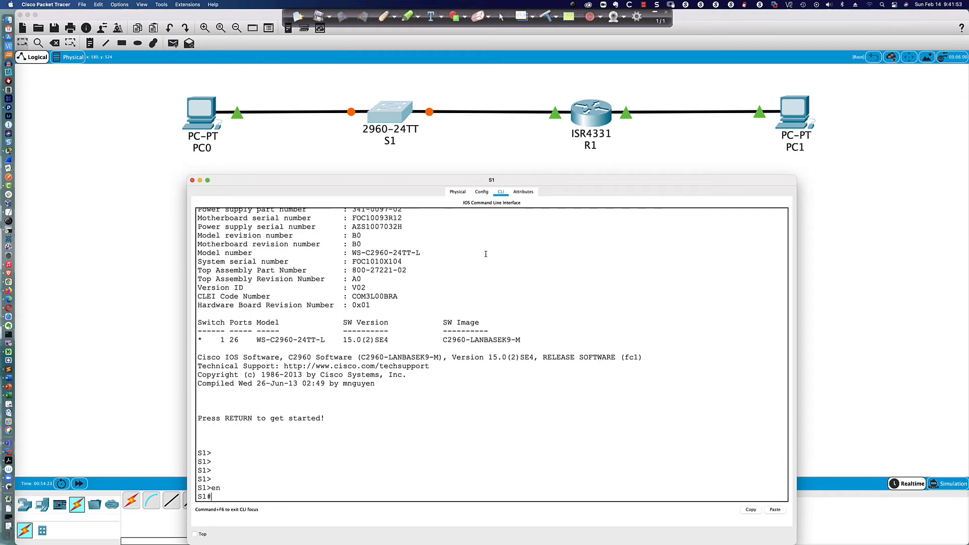
key("Return")
key("space")
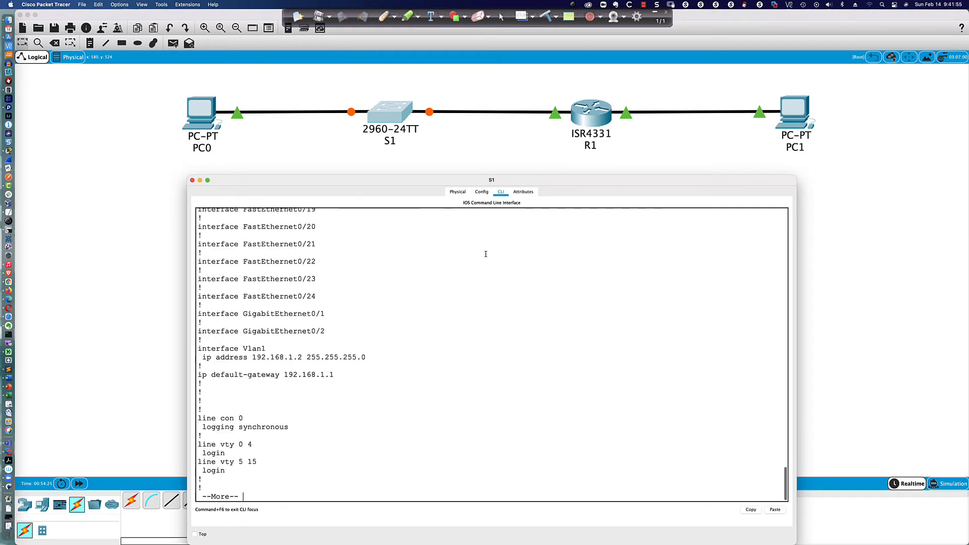
key("space")
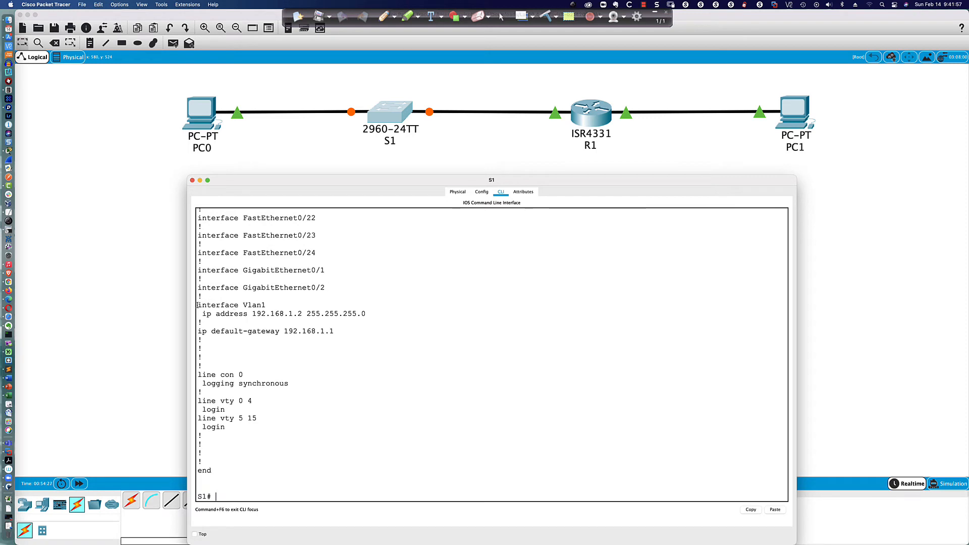
Step: Highlight and review the Vlan1 192.168.1.2/24 and default-gateway 192.168.1.1 lines
left_click_drag(197, 306, 373, 384)
scroll(346, 313, "up", 15)
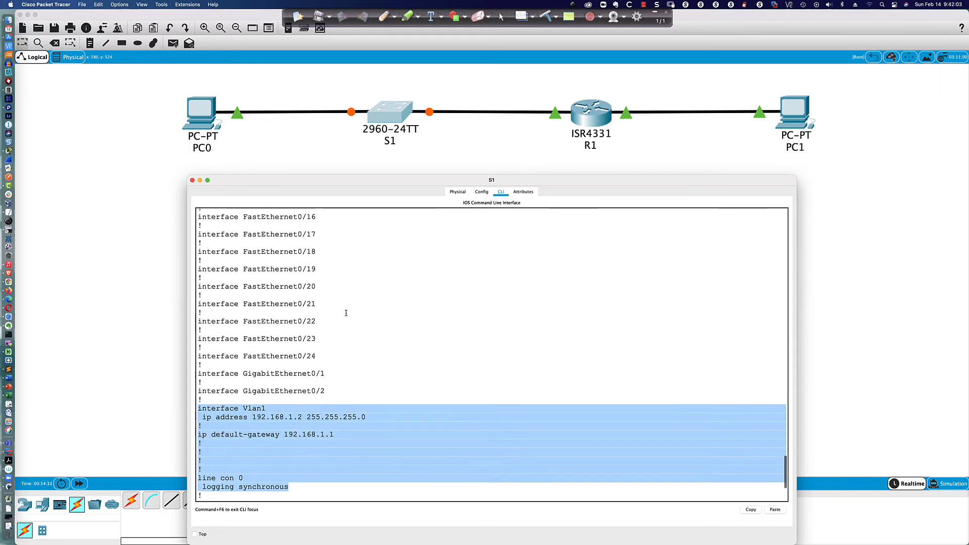
scroll(345, 312, "up", 5)
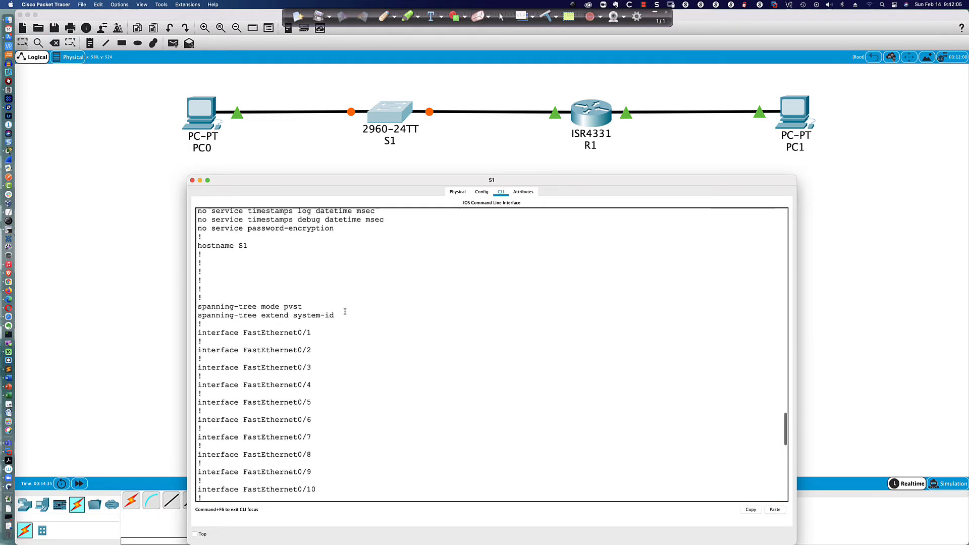
scroll(308, 287, "up", 3)
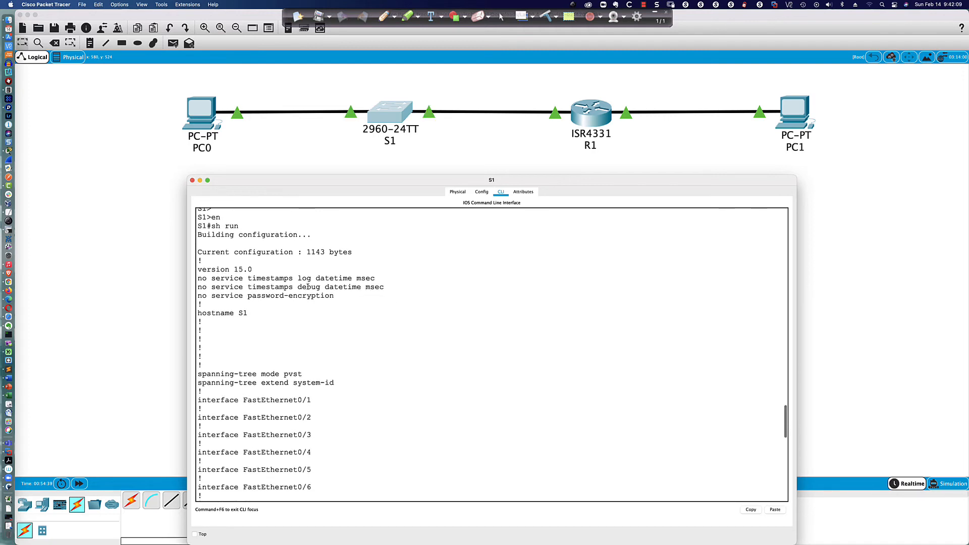
scroll(308, 287, "down", 2)
scroll(308, 287, "down", 1)
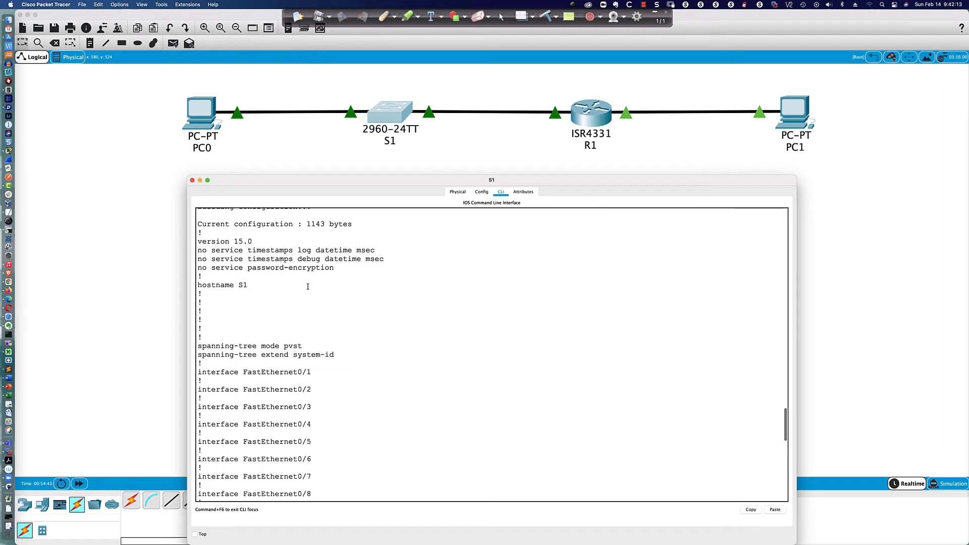
scroll(307, 286, "down", 15)
Step: Clear the highlight and enter global configuration mode on S1 with conf t
left_click(302, 475)
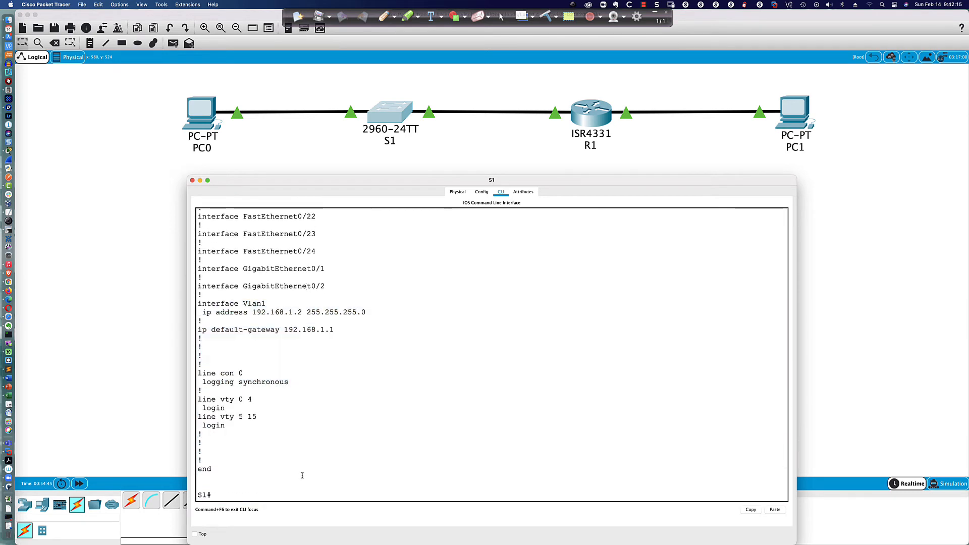
type("conf t")
key("Return")
Step: Remove S1's IP domain name with a 'no ip domain-name' command
type("no")
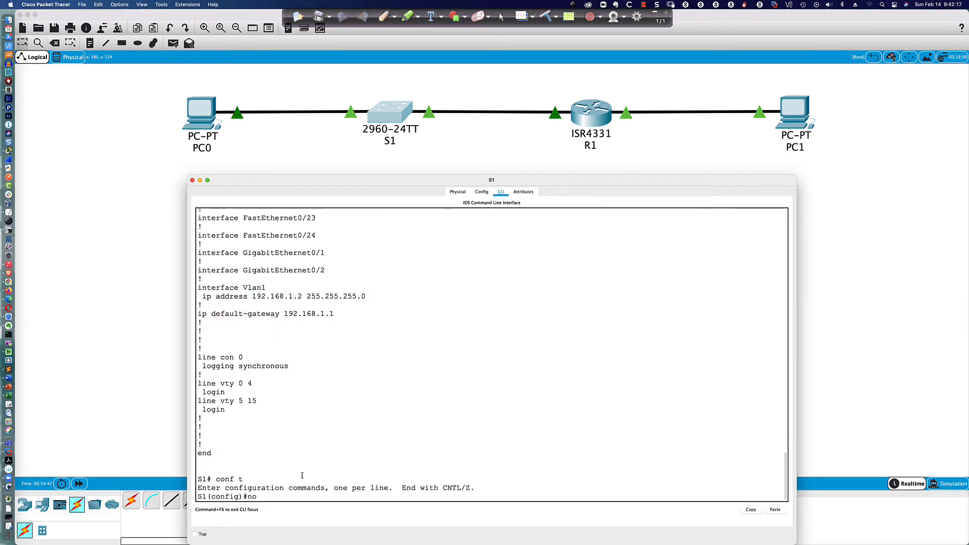
type(" ip domain")
key("BackSpace")
key("BackSpace")
key("BackSpace")
key("BackSpace")
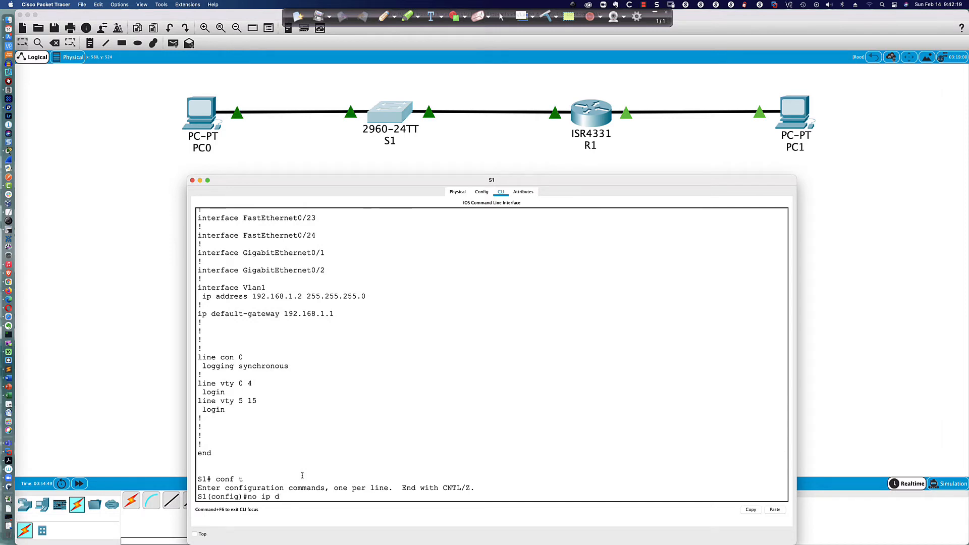
type("main")
key("Tab")
type("?")
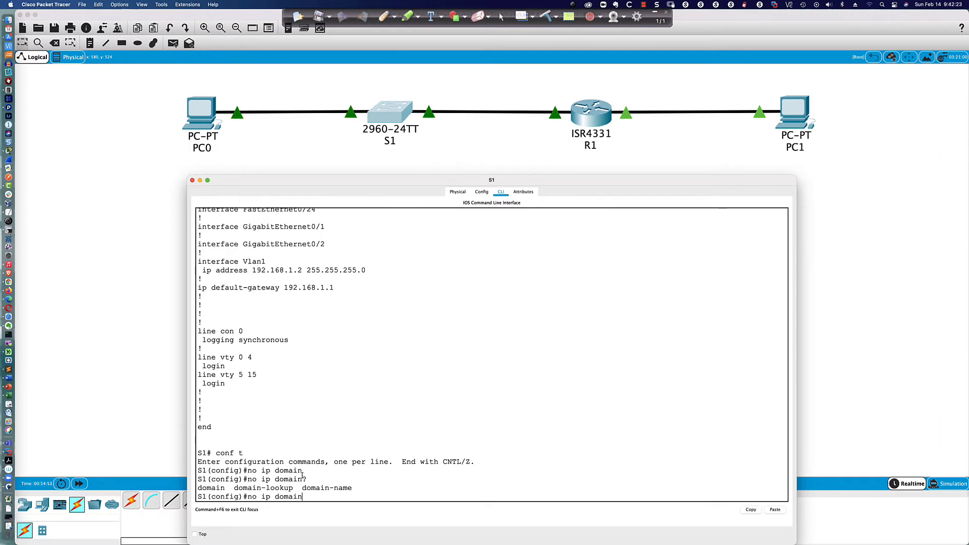
type("-name loo")
key("Tab")
key("Return")
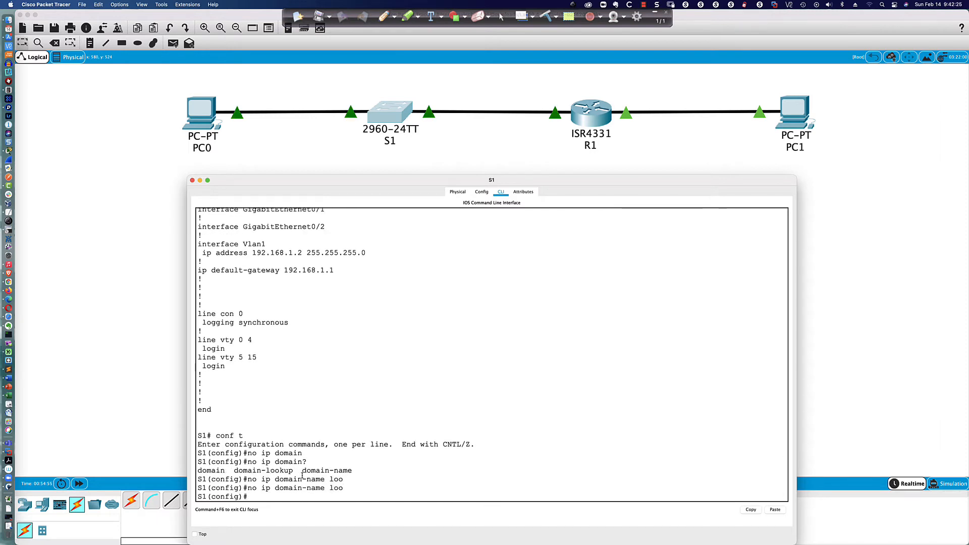
Step: Exit config mode, save with wri mem, and page through the running configuration
type("end")
key("Return")
type("wri mem")
key("Return")
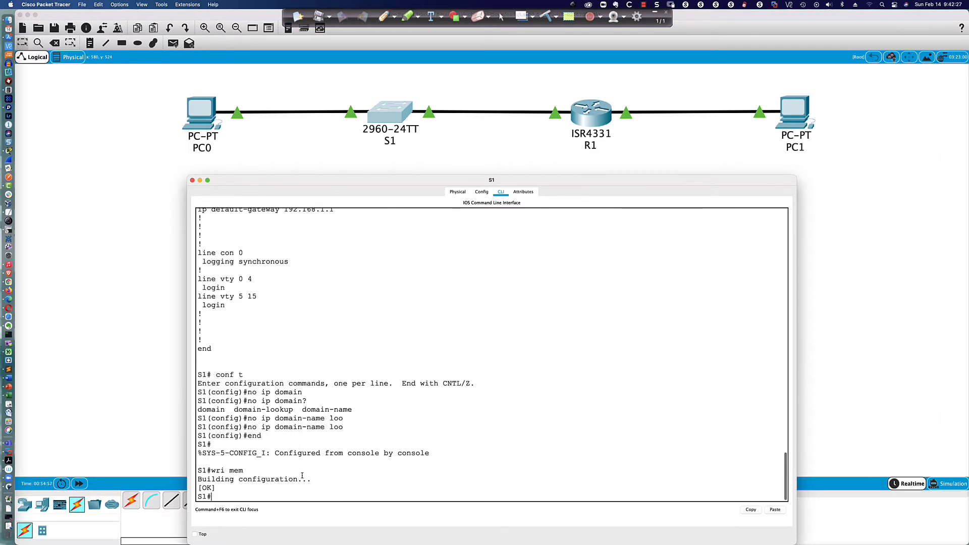
type("sh run")
key("Return")
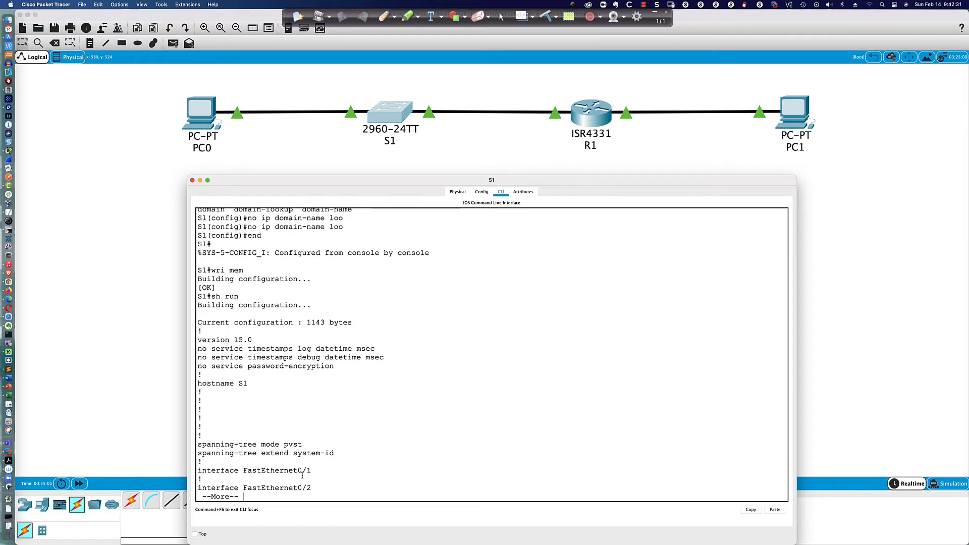
key("space")
Step: Re-enter global config and run 'no ip domain-name look' on S1
type("conr ")
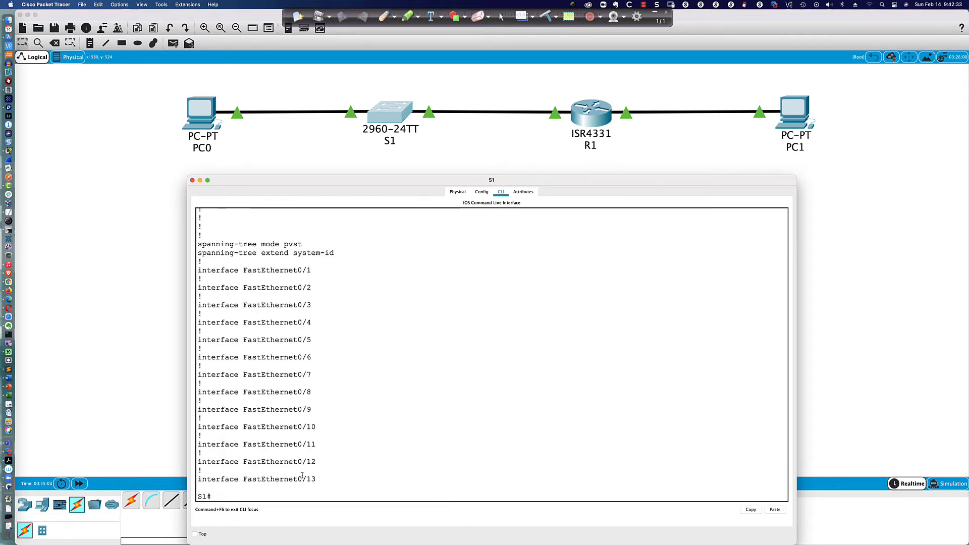
type("t")
key("Return")
type("conf t")
key("Return")
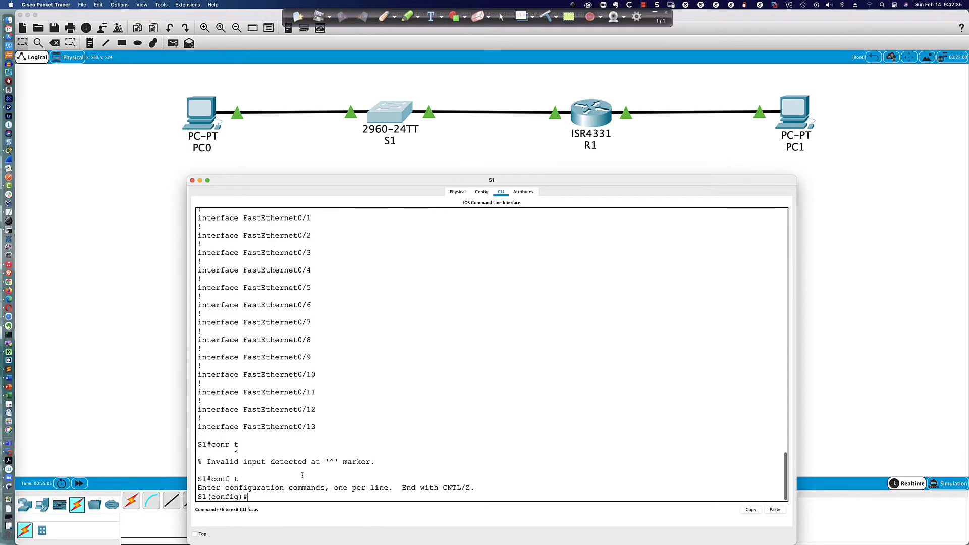
type("no ip domain-name look")
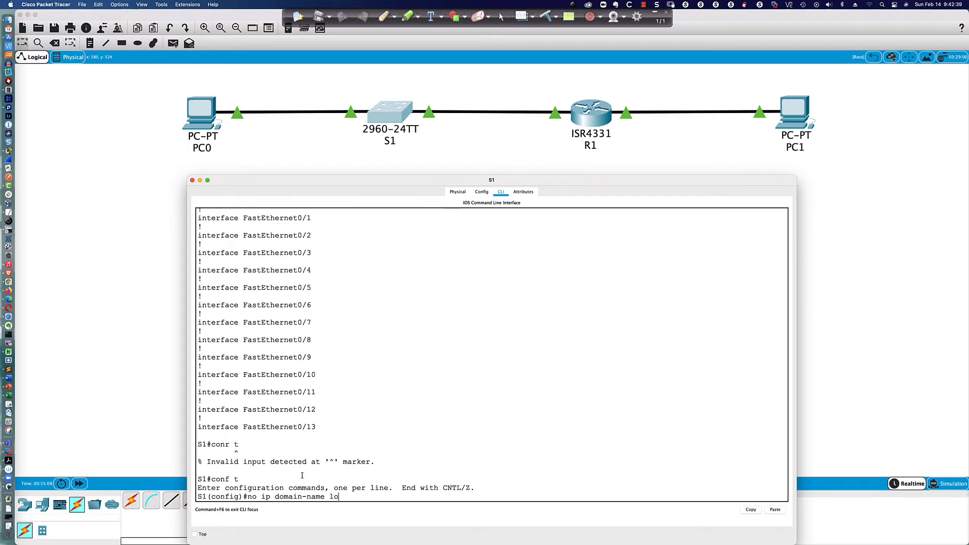
key("Return")
Step: Leave config mode and review S1's running configuration again
type("end")
key("Return")
key("Return")
key("Return")
key("Return")
type("sh run")
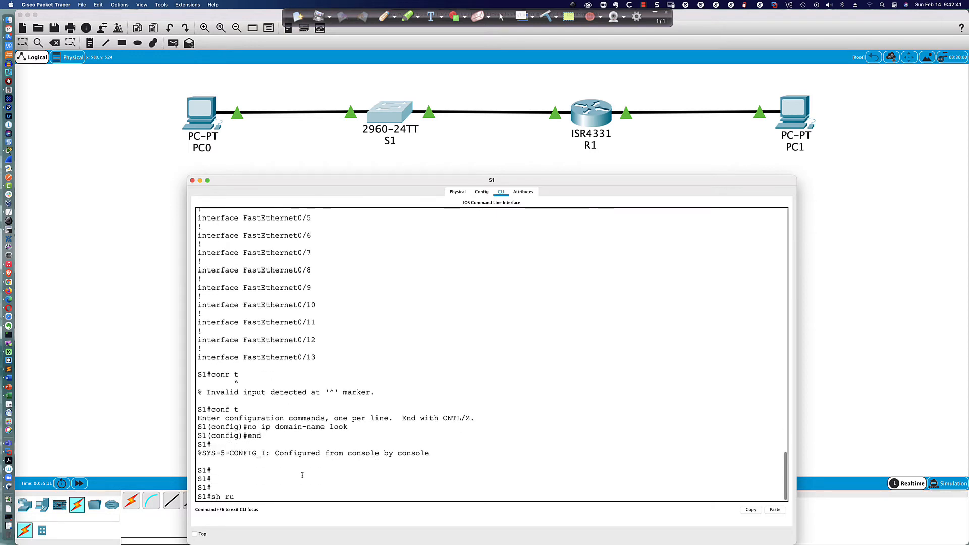
key("Return")
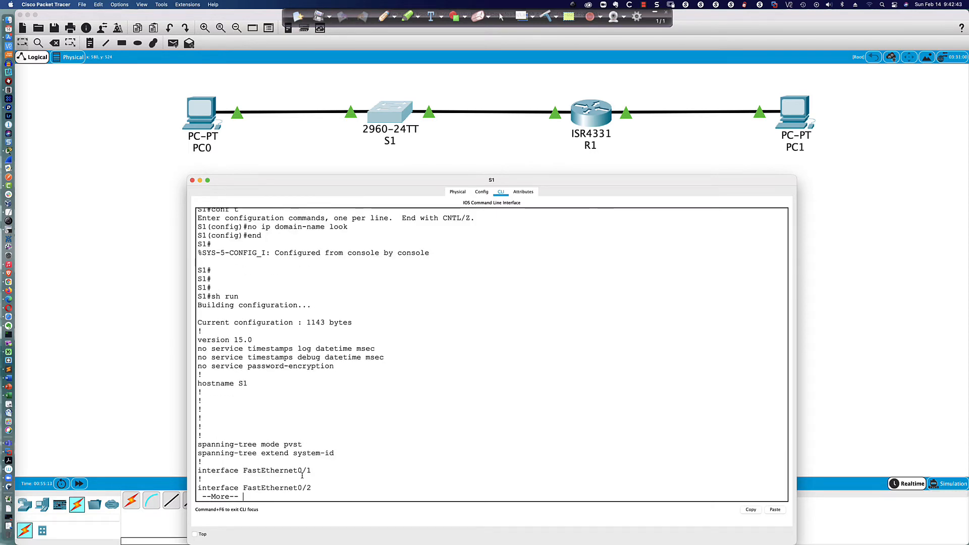
key("Return")
key("Return")
key("Return")
key("Return")
key("Return")
key("Return")
key("Return")
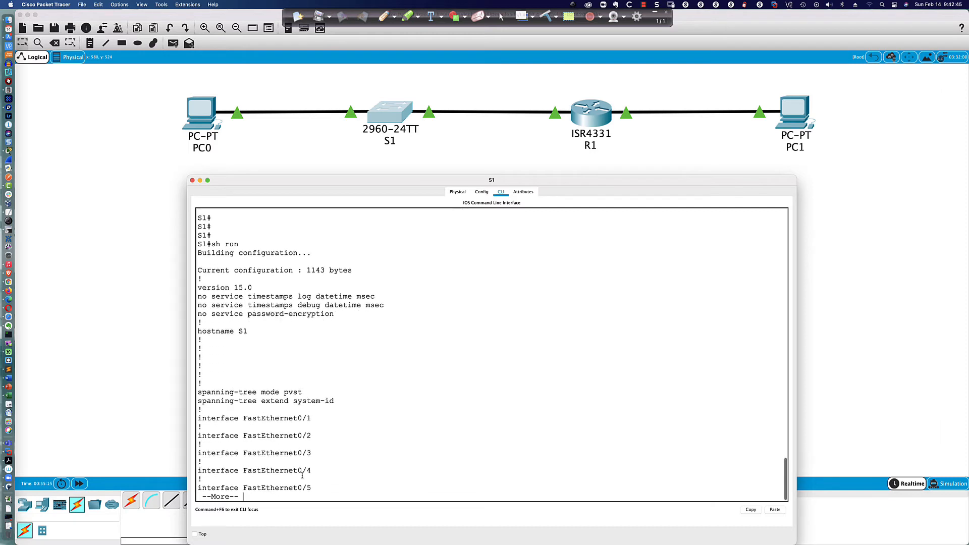
key("q")
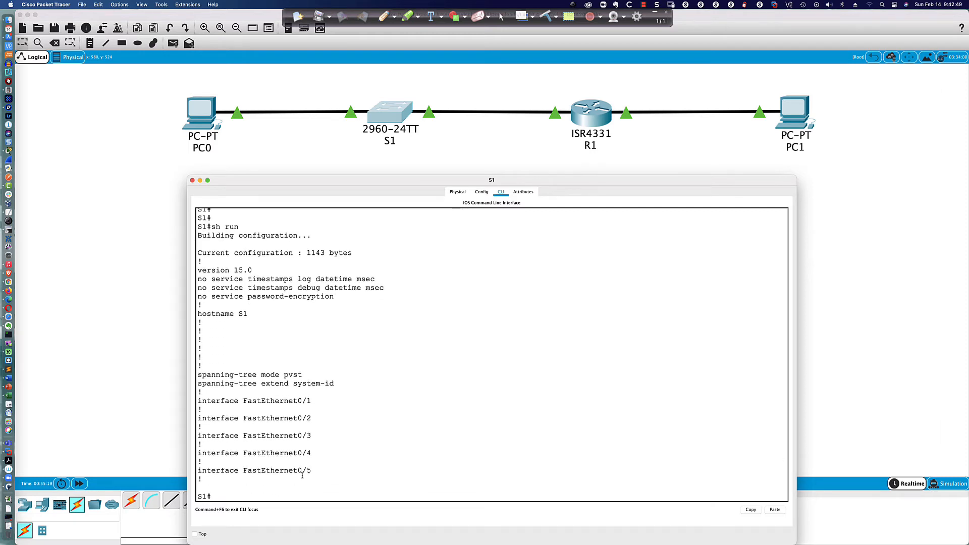
Step: Return to S1's command line and save the configuration with wri mem
key("super+Tab")
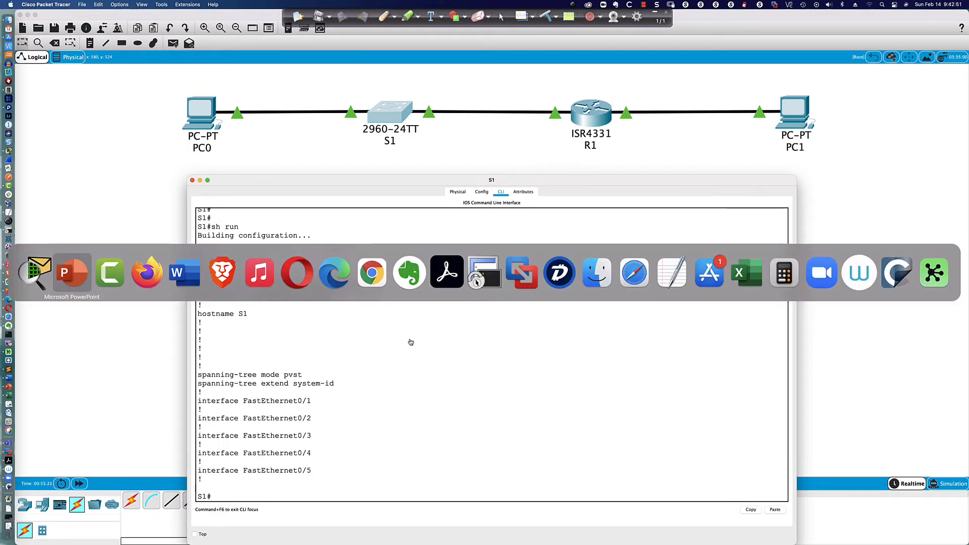
key("super+Tab")
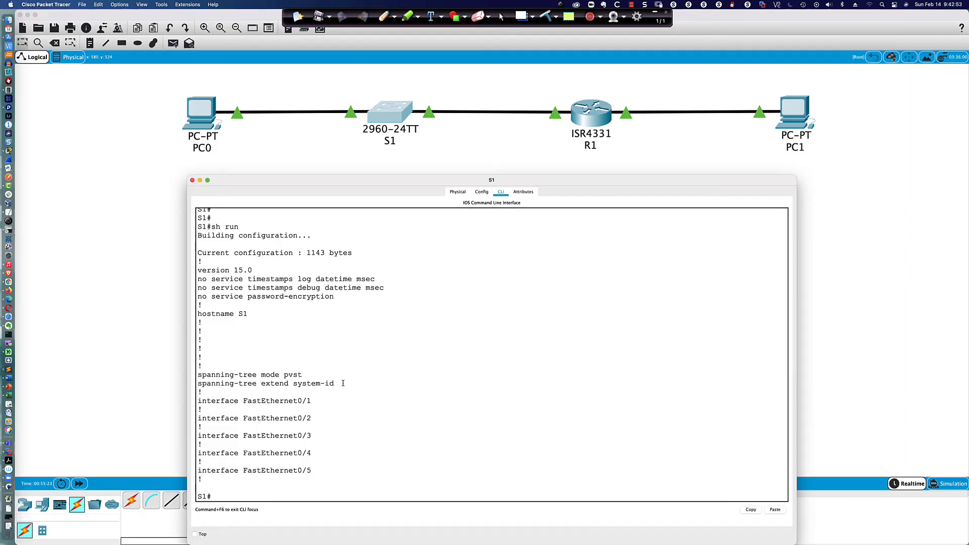
left_click(344, 394)
key("Return")
key("Return")
key("Return")
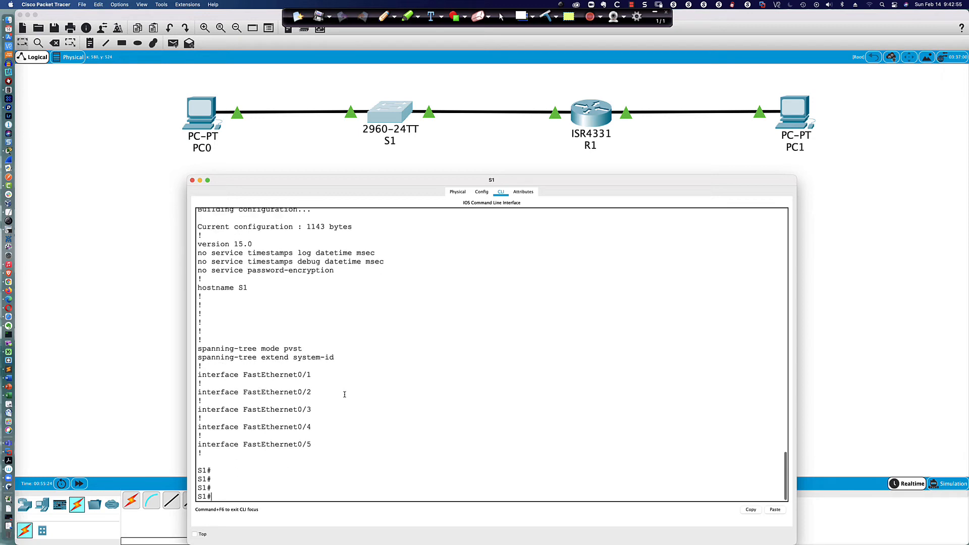
type("wri mem")
key("Return")
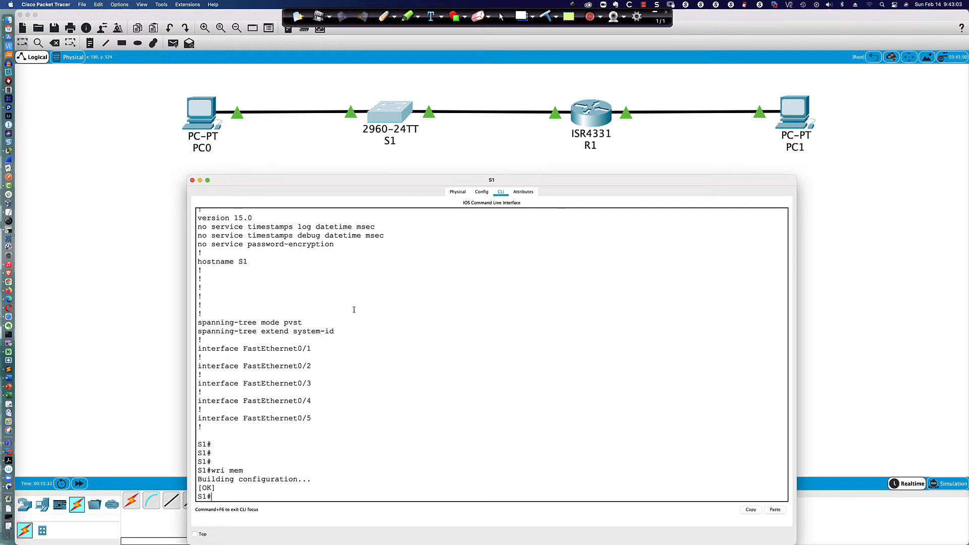
Step: Rename PC0 to PC-A in its Config settings
left_click(181, 114)
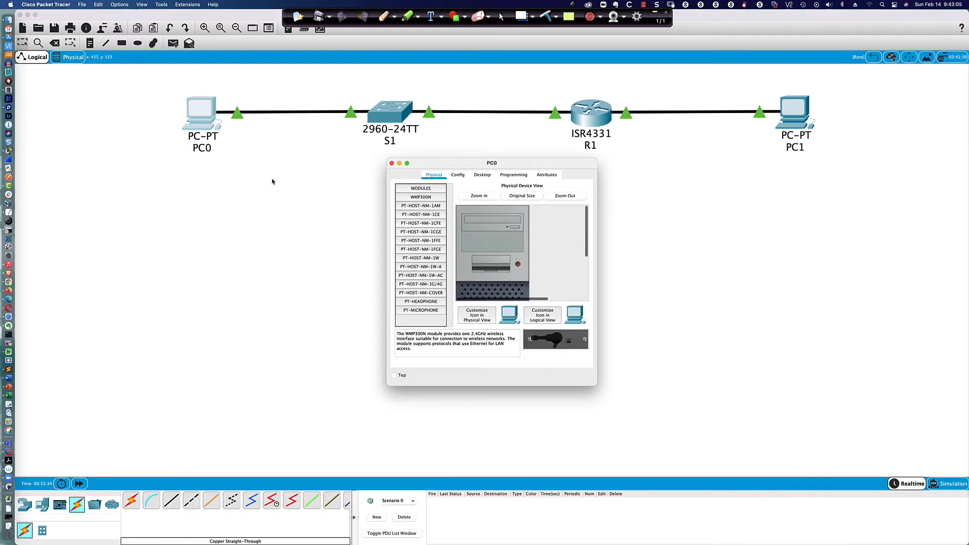
left_click(458, 176)
left_click(497, 208)
key("BackSpace")
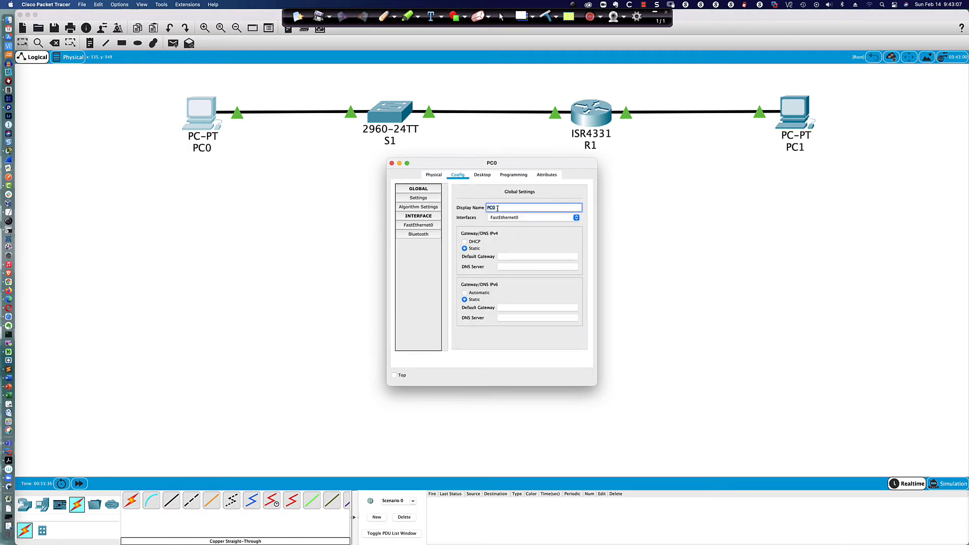
type("-A")
Step: Give PC-A IPv4 192.168.1.3, mask 255.255.255.0 and gateway 192.168.1.1
left_click(482, 174)
left_click(421, 210)
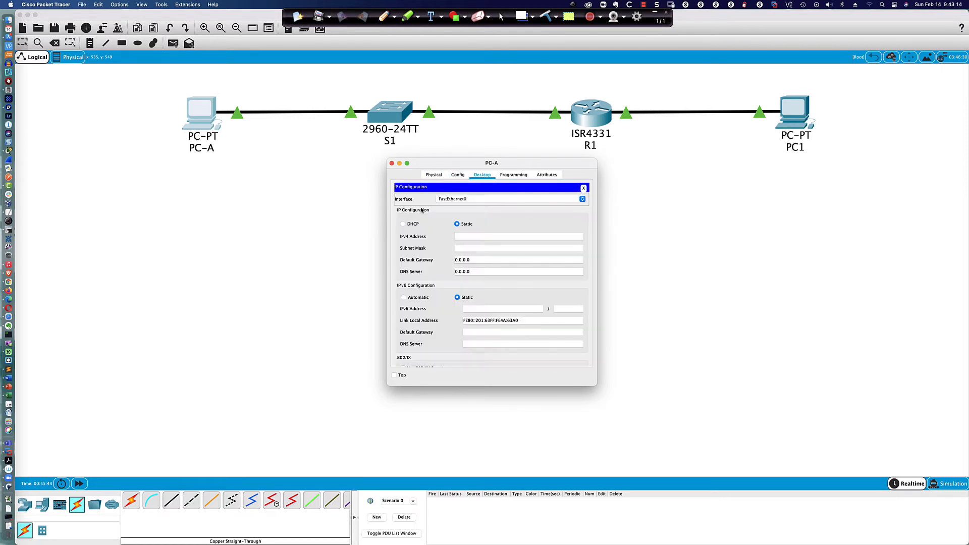
left_click(460, 237)
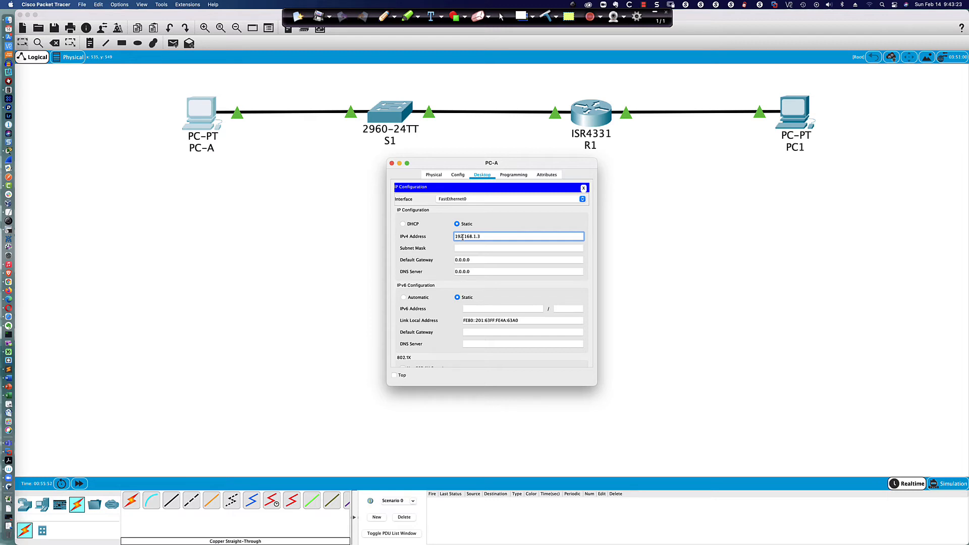
key("Tab")
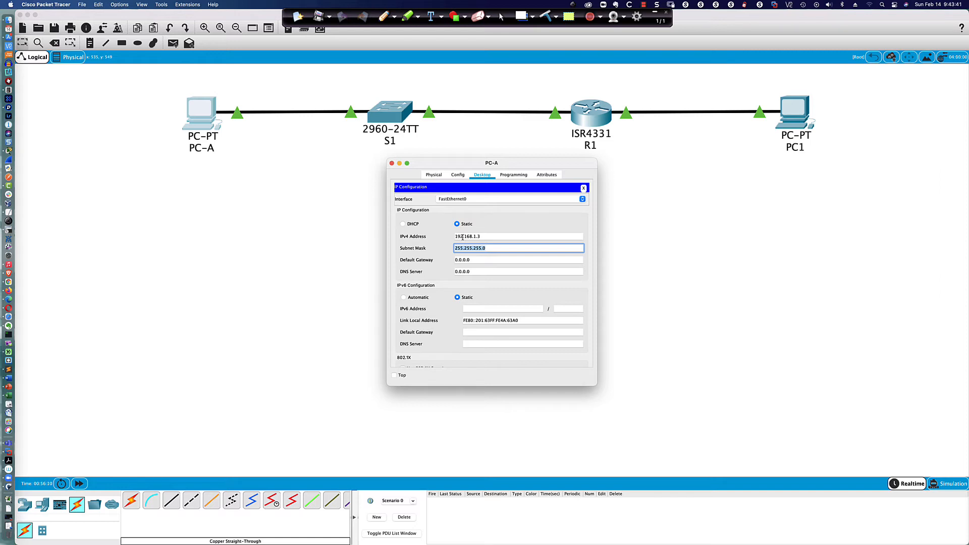
key("Tab")
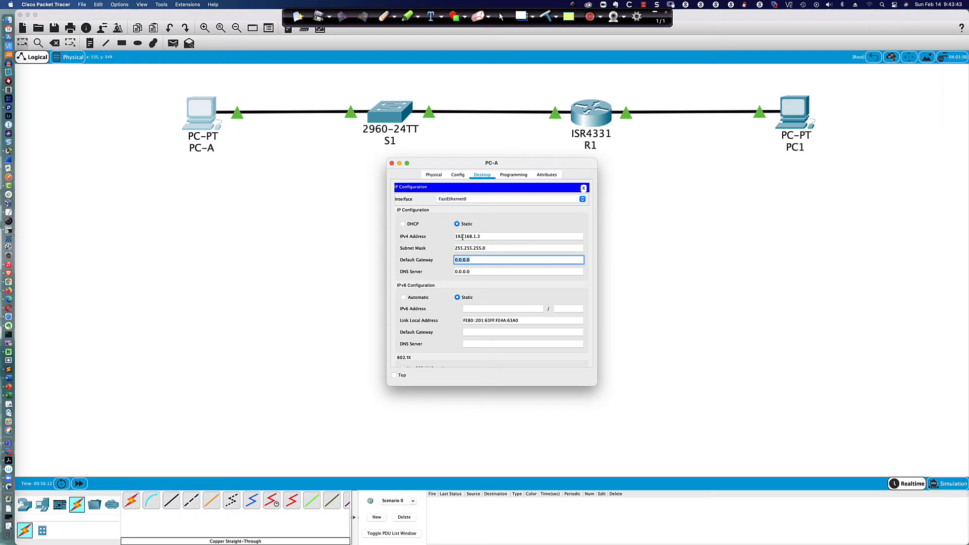
type("192.168.1.1")
Step: Enter PC-A's IPv6 address 2001:db8:acad:1::3
left_click(474, 308)
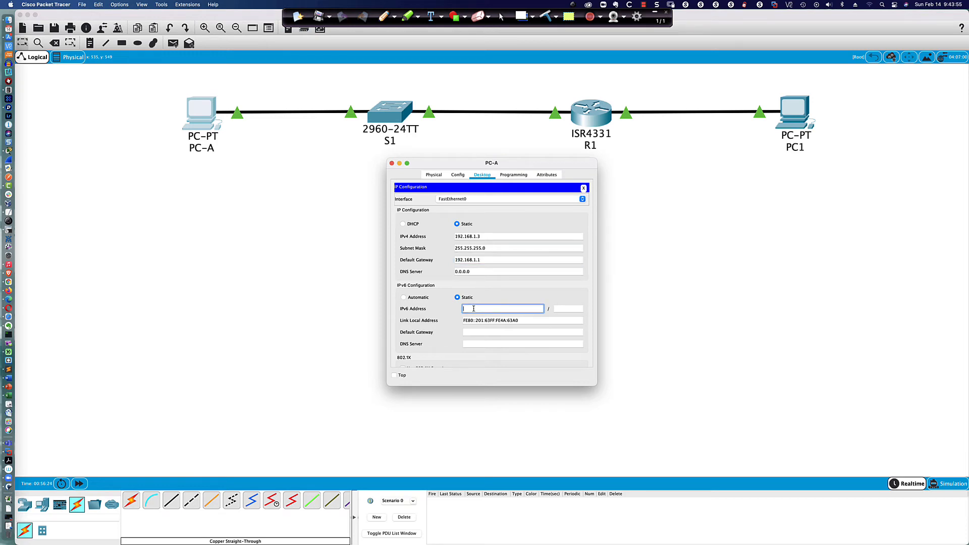
type("2001:db8:acad:1::3")
left_click_drag(497, 310, 503, 310)
left_click(505, 308)
left_click(566, 308)
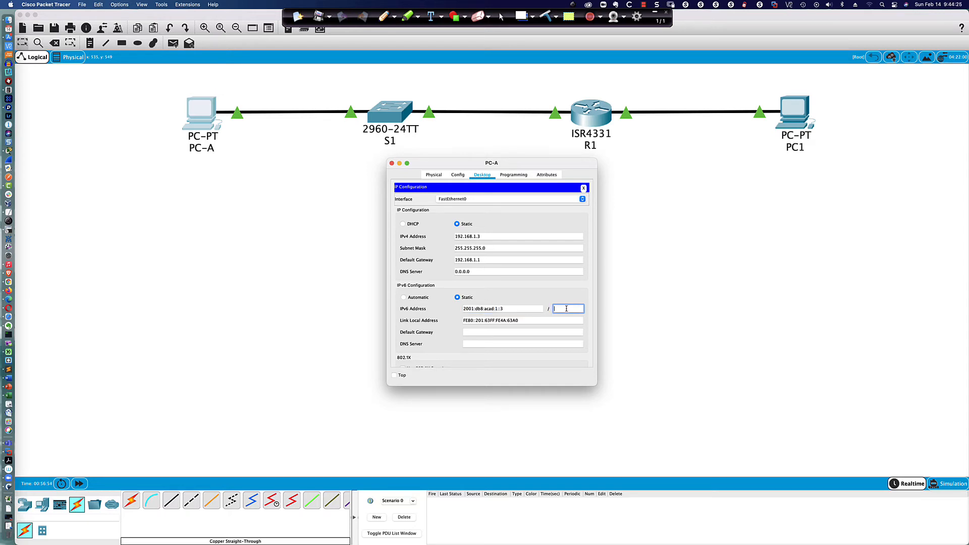
Step: Set prefix length 64, link-local fe80::3 and IPv6 gateway fe80::1 on PC-A
left_click(524, 321)
left_click_drag(522, 321, 464, 320)
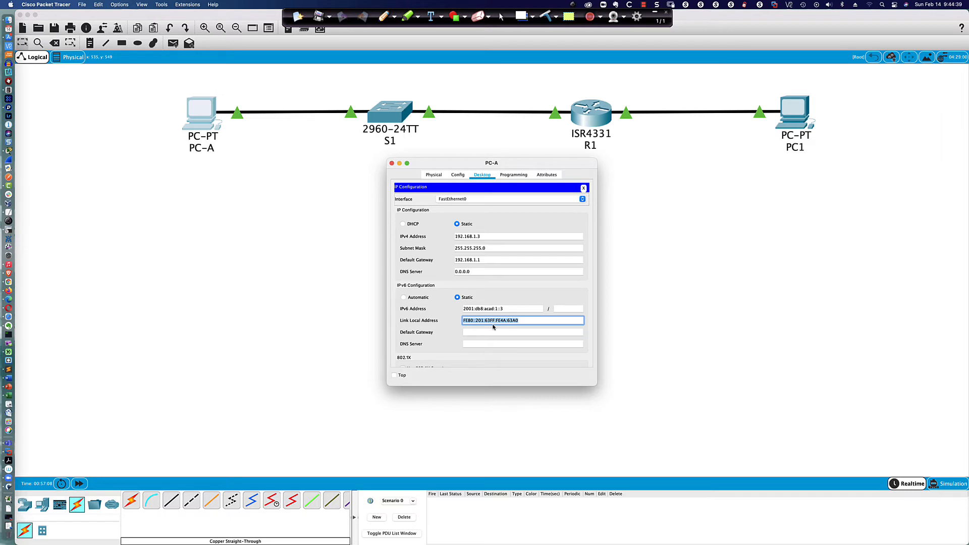
type("fe80::3")
left_click(557, 309)
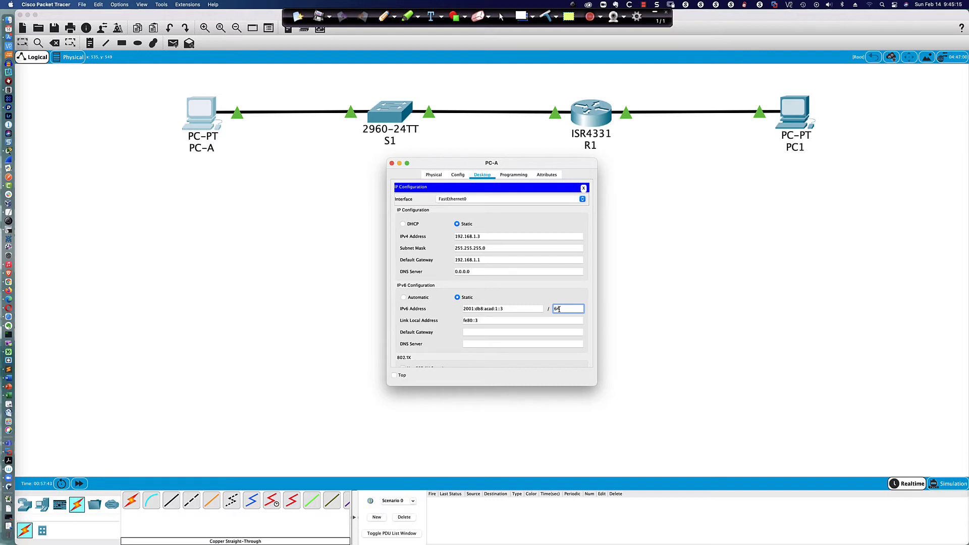
left_click(484, 320)
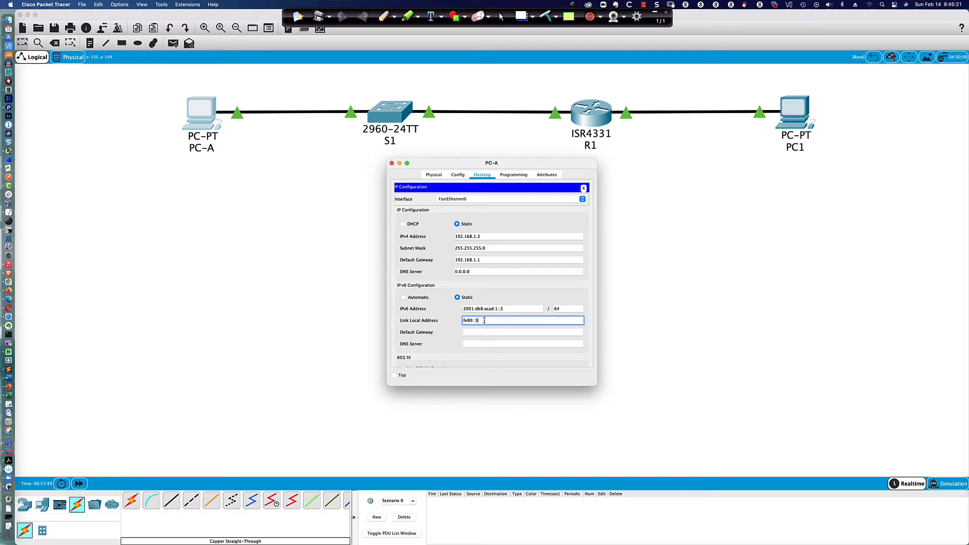
left_click(472, 332)
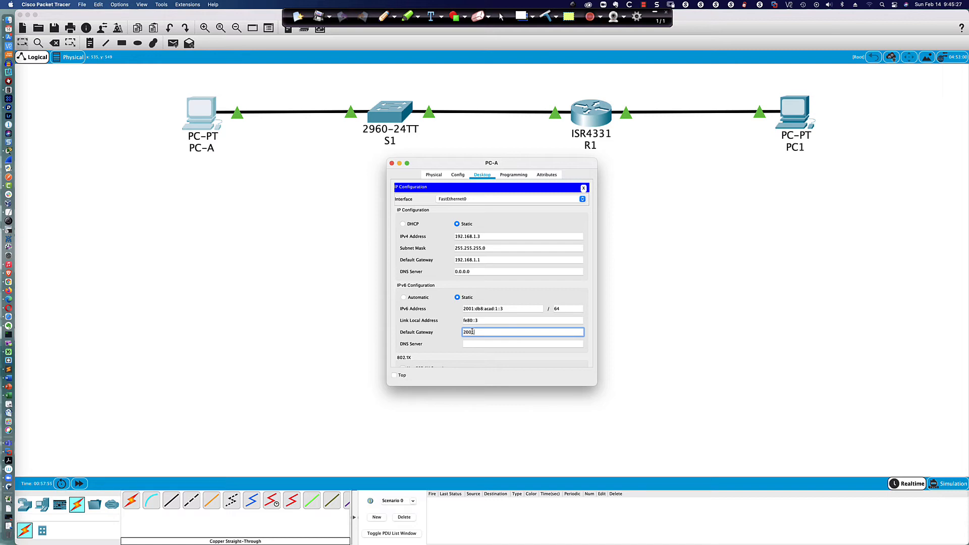
type("2001")
key("BackSpace")
key("BackSpace")
key("BackSpace")
Step: From PC-A's Command Prompt ping 192.168.1.1, fe80::1 and 2001:db8:acad:1::1, enlarging the window to view results
left_click(584, 189)
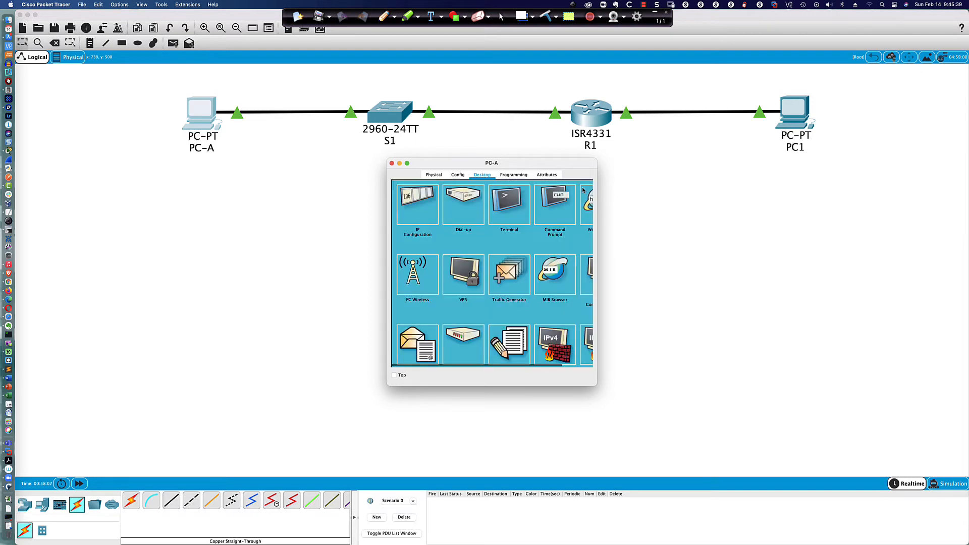
left_click(551, 202)
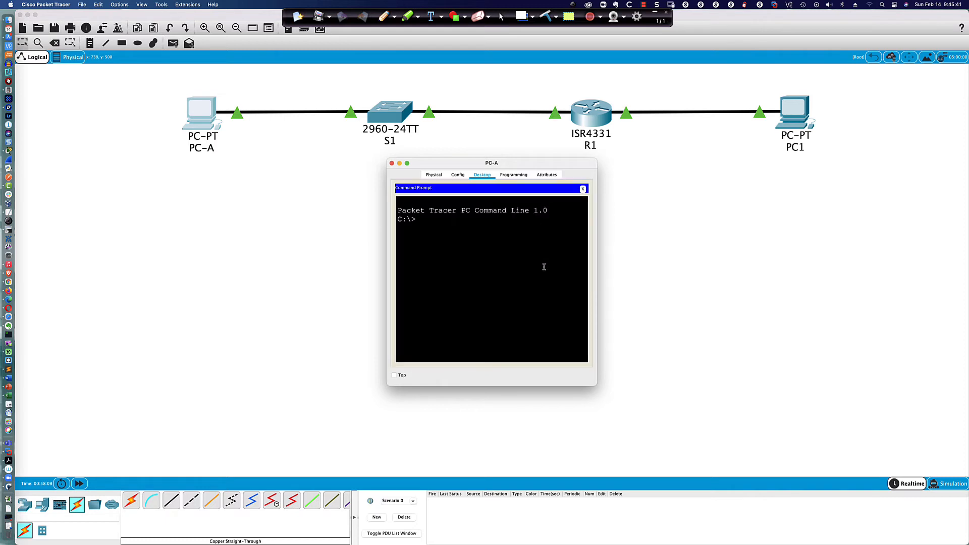
type("ping 192.168.1.1")
key("Return")
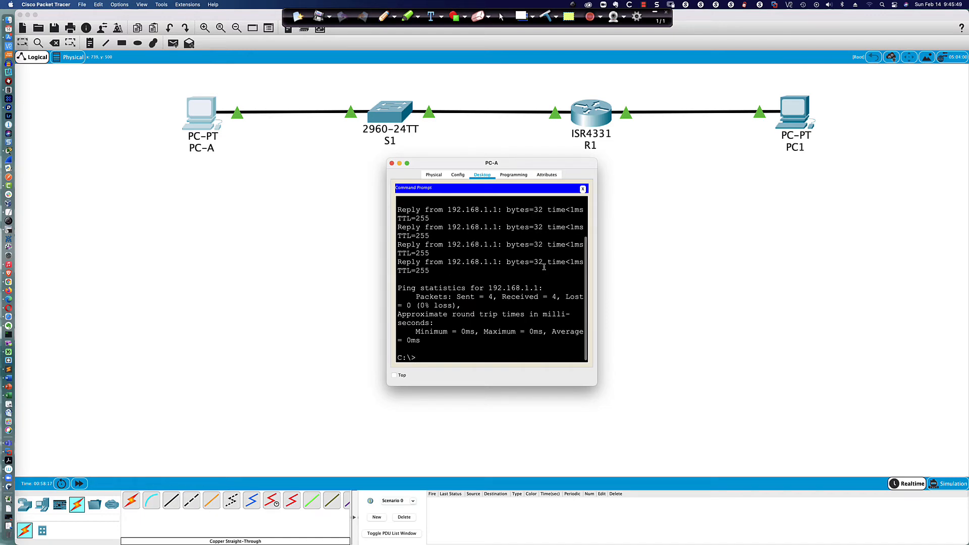
type("ping fe80::1")
key("Return")
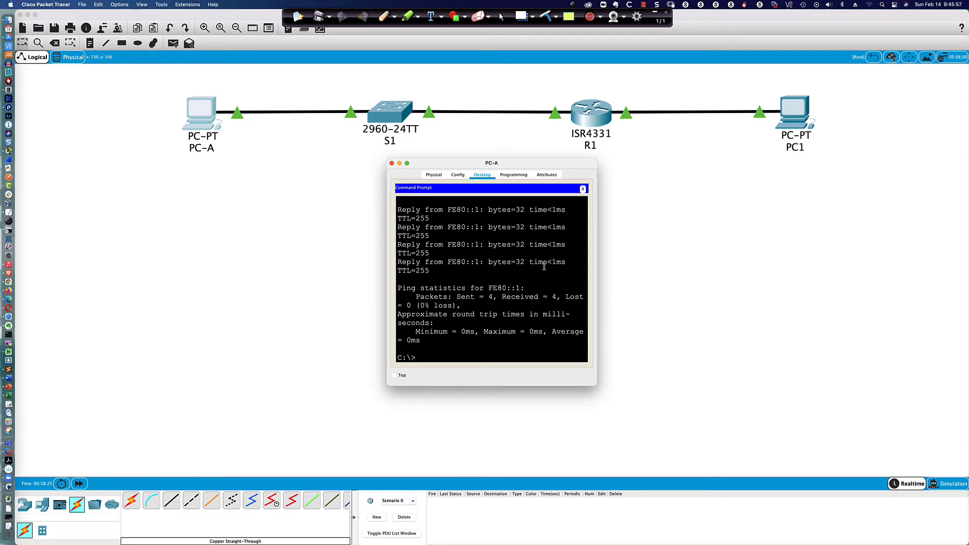
type("ping 2001:db8:acad:1::1")
key("Return")
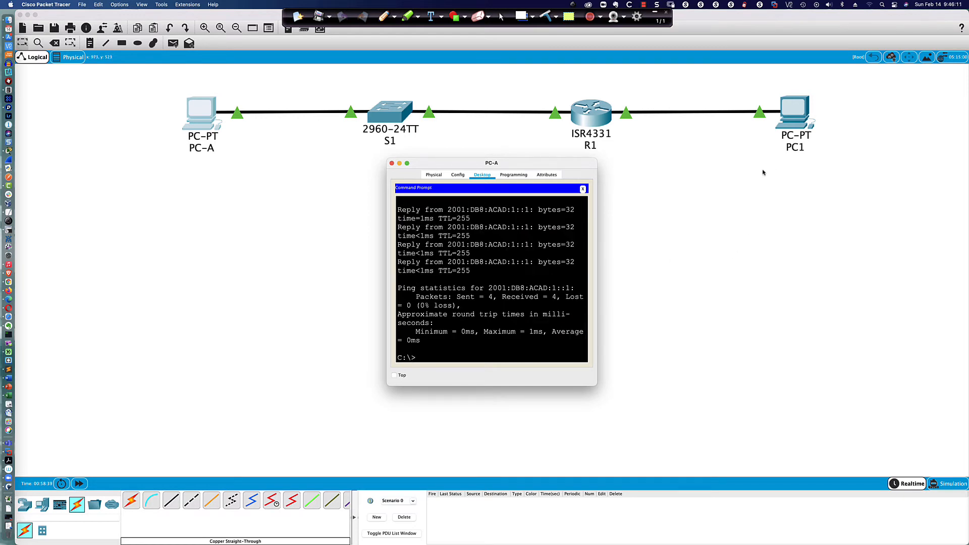
left_click_drag(533, 166, 373, 325)
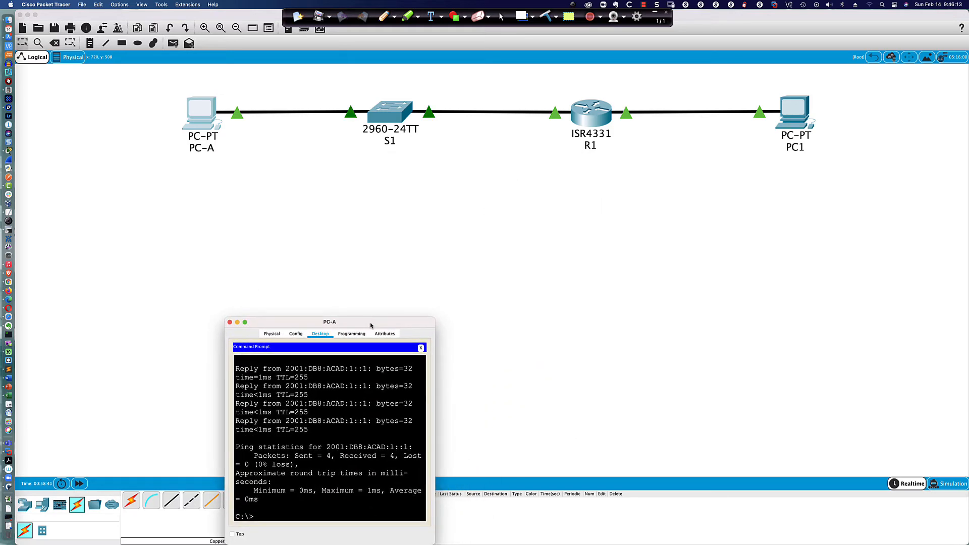
left_click_drag(437, 318, 819, 189)
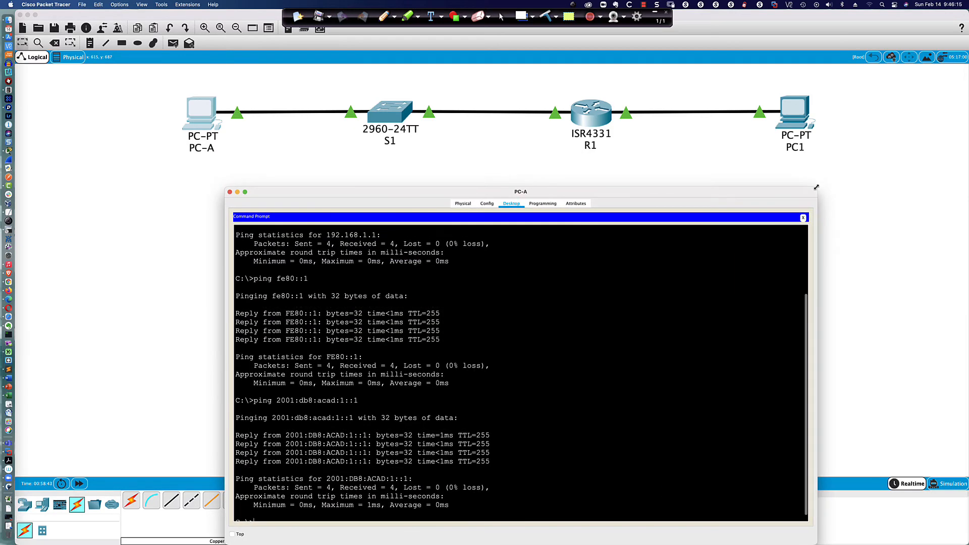
Step: Rename PC1 to PC-B in its Config settings
left_click(796, 113)
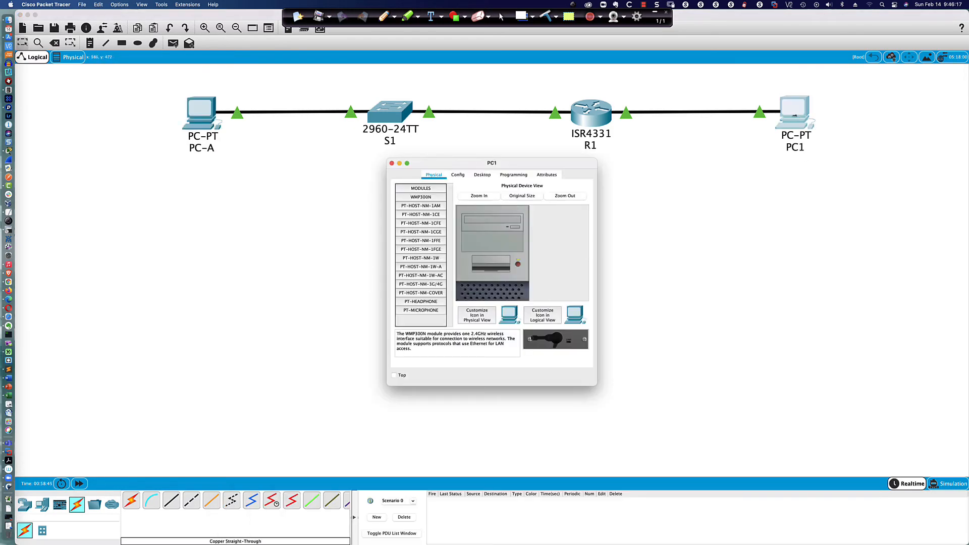
left_click(458, 175)
left_click(512, 208)
double_click(512, 208)
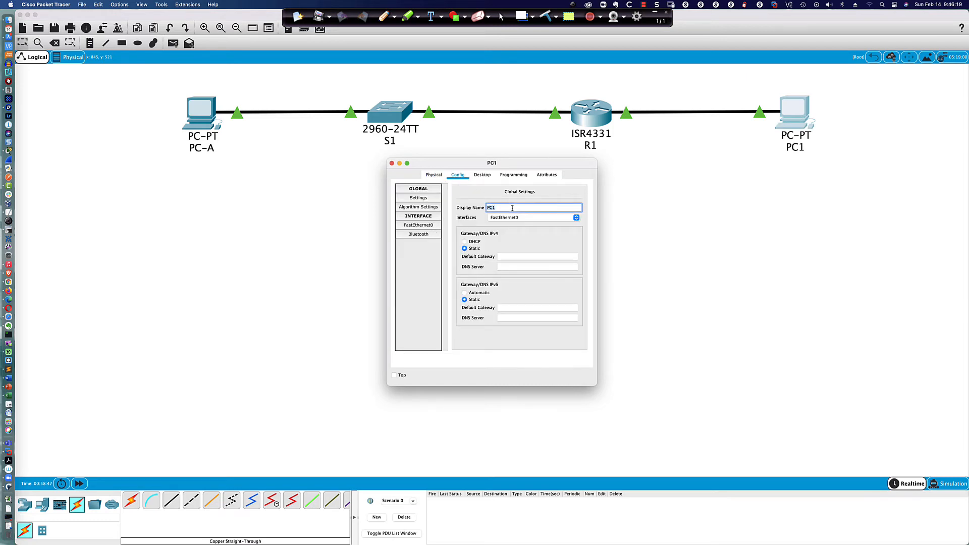
key("BackSpace")
type("PC-B")
Step: Enter IPv4 192.168.0.3 with mask 255.255.255.0 on PC-B, dismissing the invalid-address alert
left_click(482, 175)
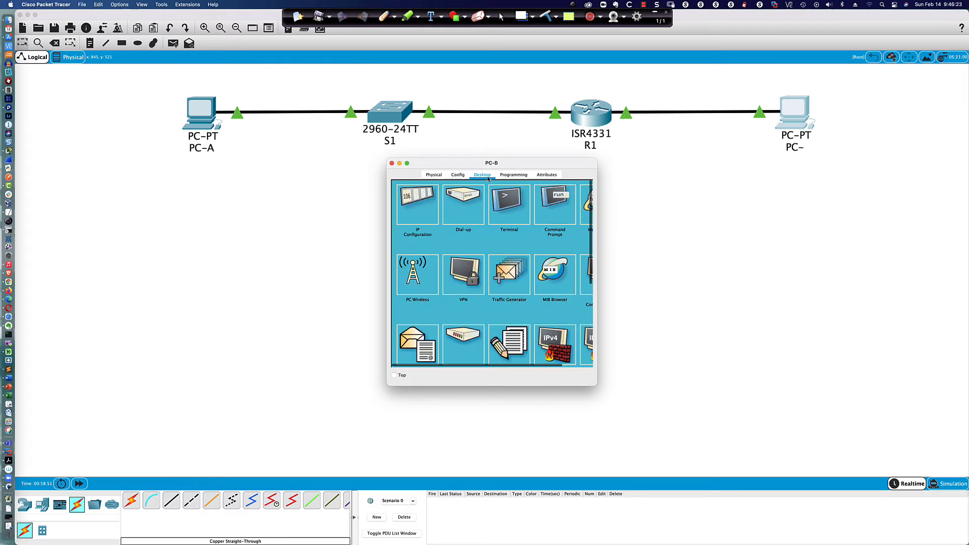
left_click(415, 202)
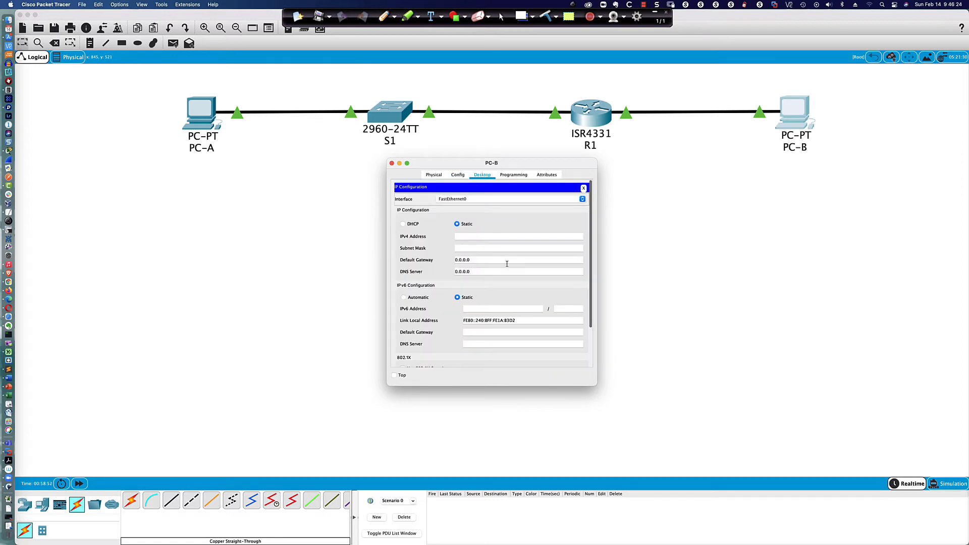
left_click(463, 237)
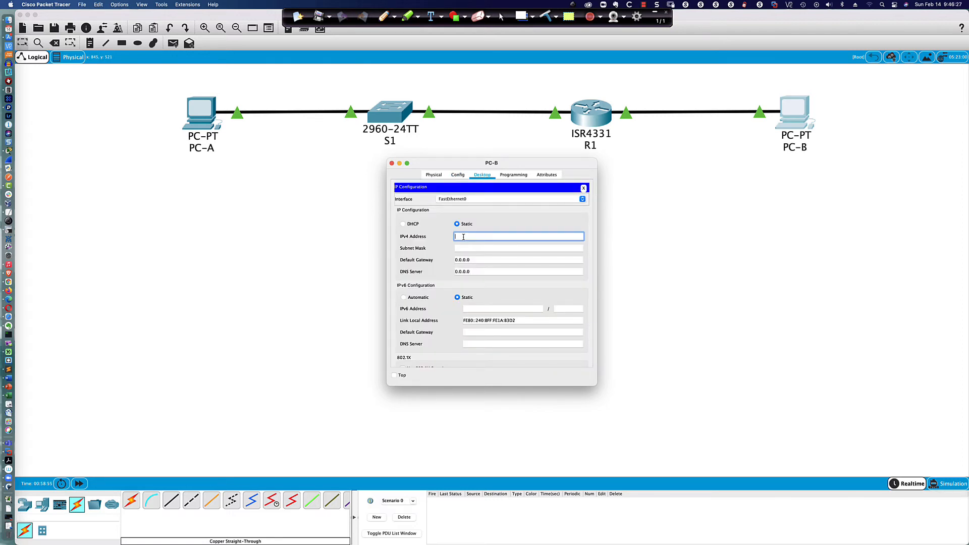
type("192.168")
type(".0.3")
key("Return")
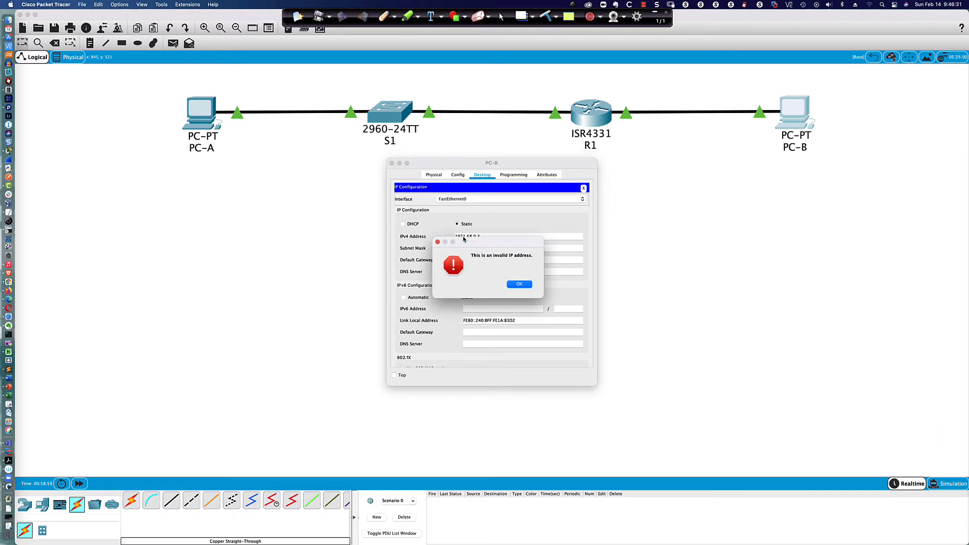
left_click(520, 283)
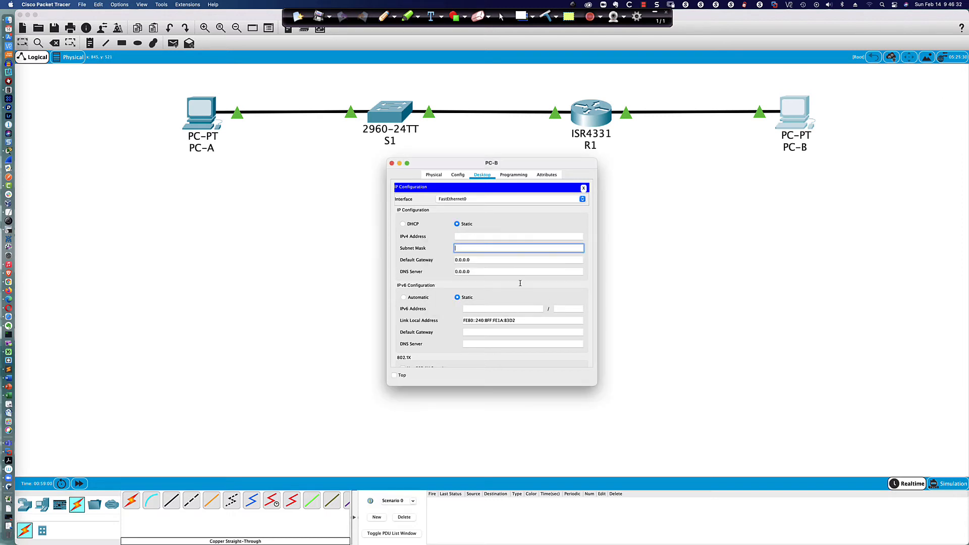
left_click(472, 236)
type("192.168")
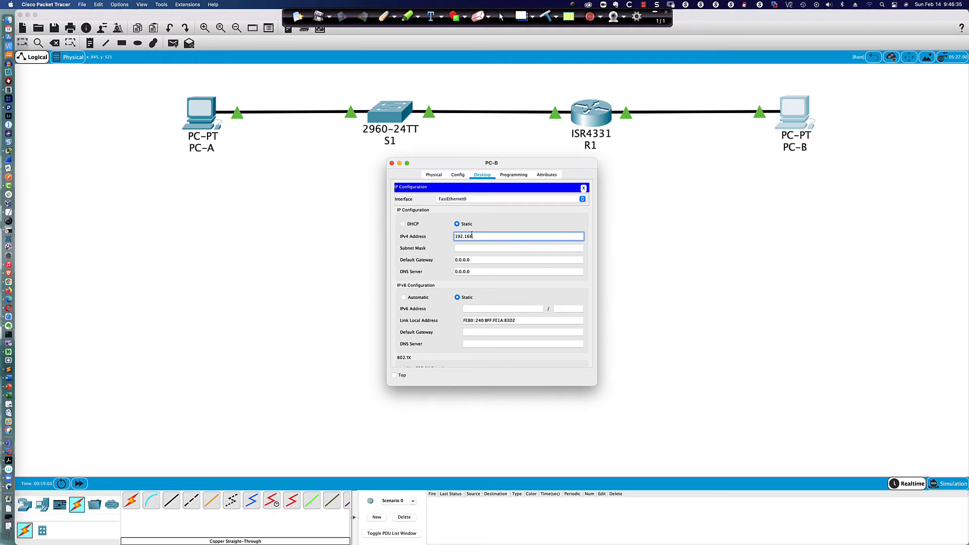
type(".0.3")
key("Tab")
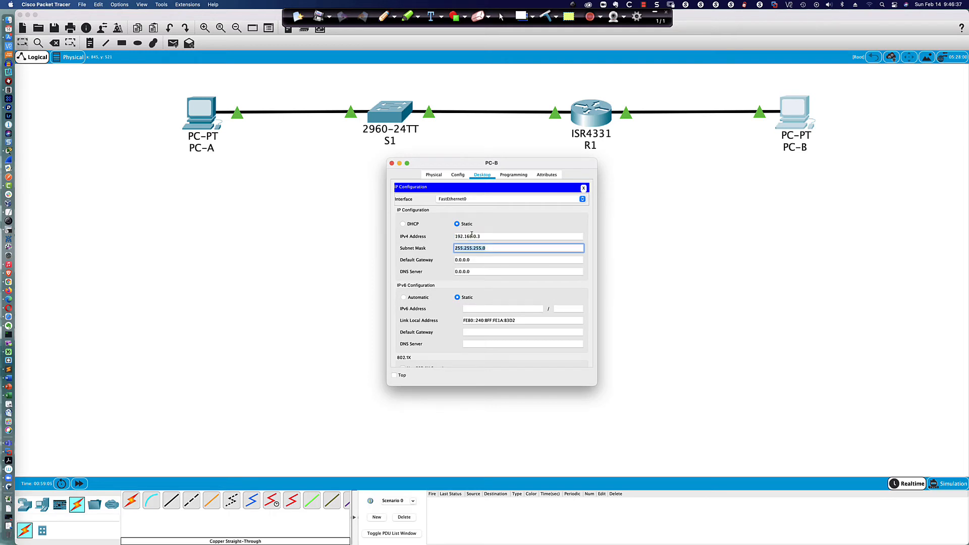
key("Tab")
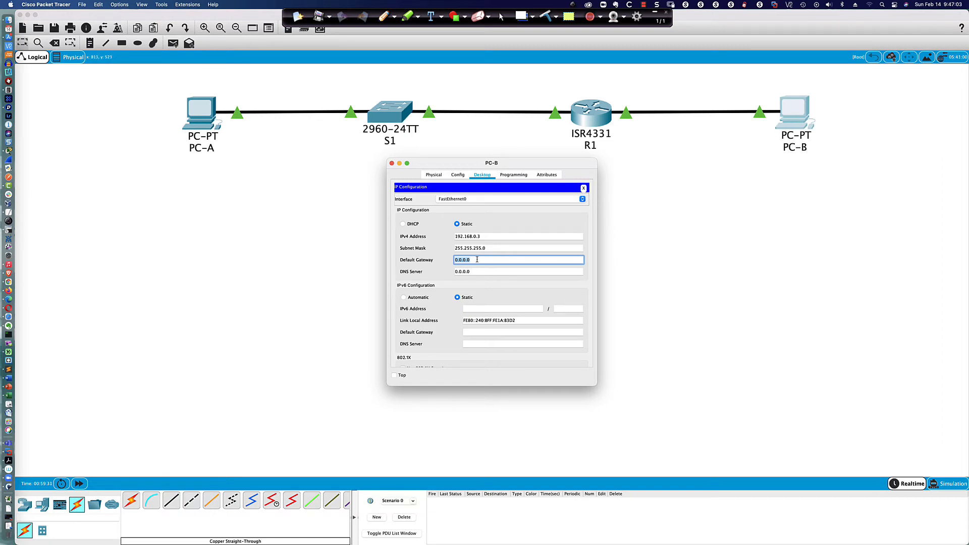
Step: Set PC-B's gateway to 192.168.0.1 and enter an IPv6 address 2001:db8:acad::3
type("192.168.0.1")
key("Tab")
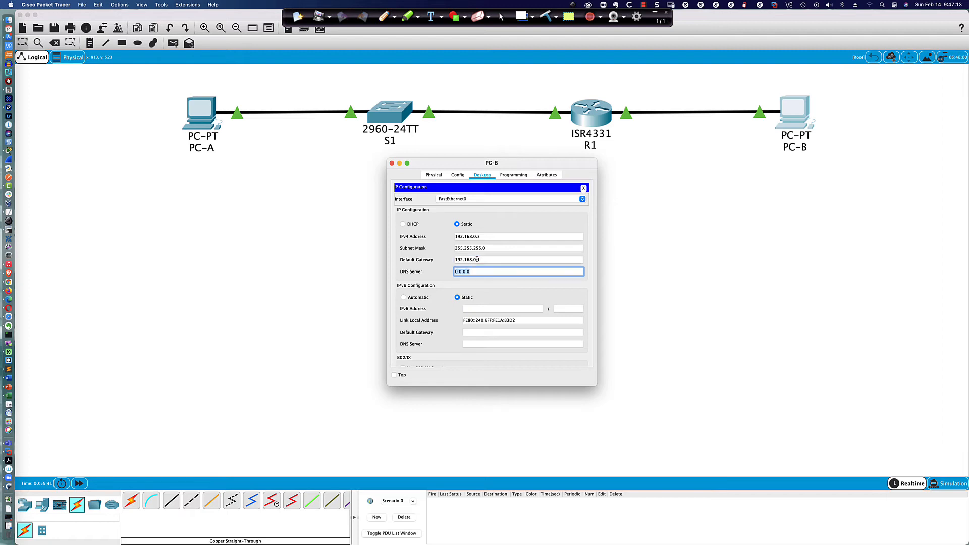
left_click(470, 309)
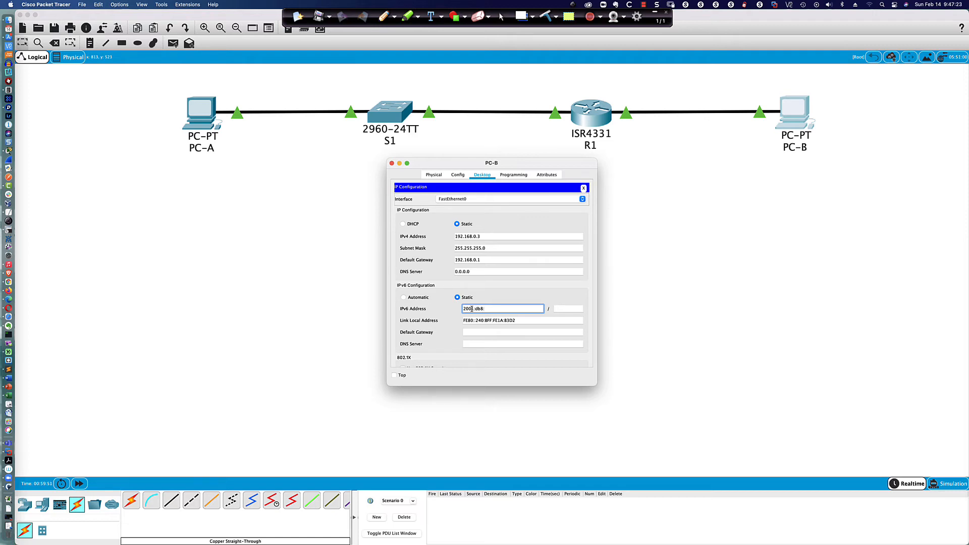
type("ad:0::3")
key("Tab")
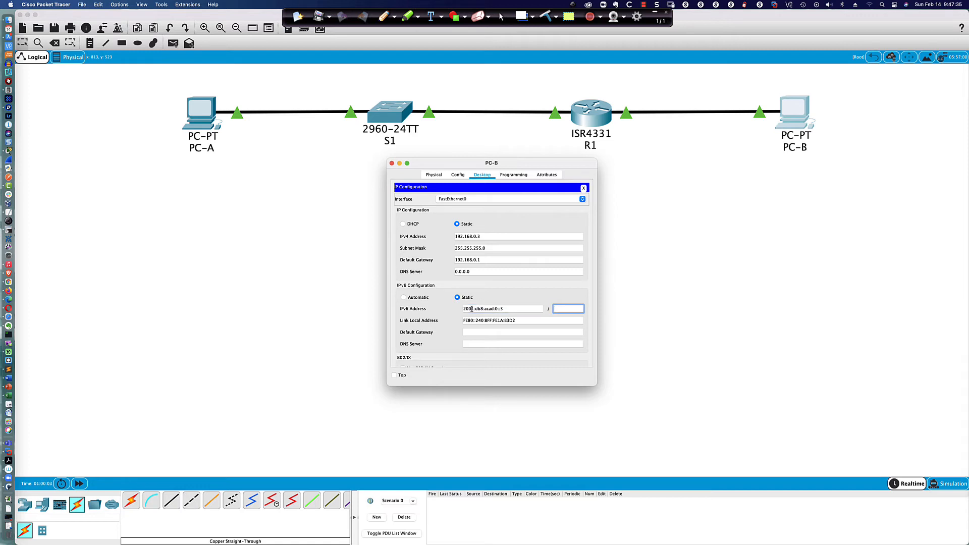
Step: Correct the IPv6 address to 2001:db8:acad:0000::3, with prefix 64 and link-local fe80::3
left_click(497, 308)
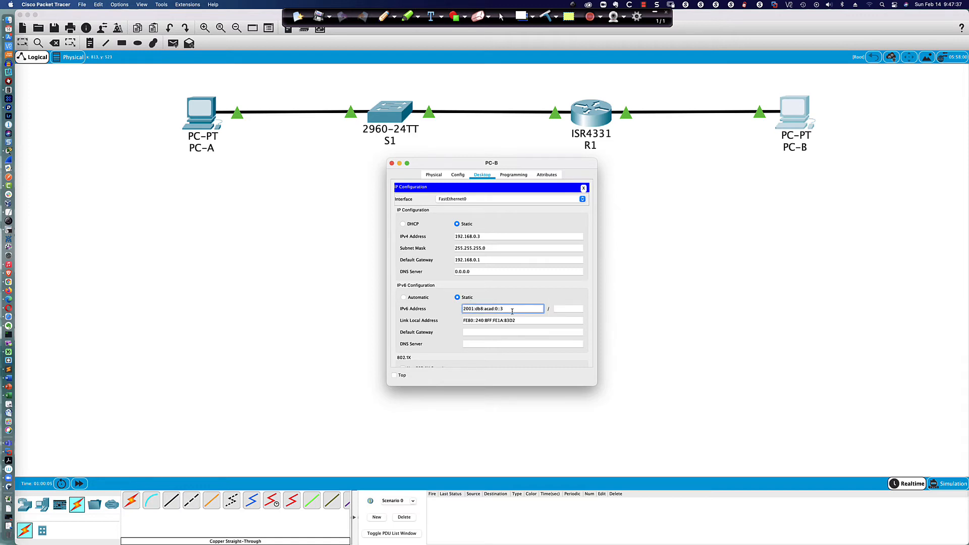
type("000")
left_click(561, 309)
type("6")
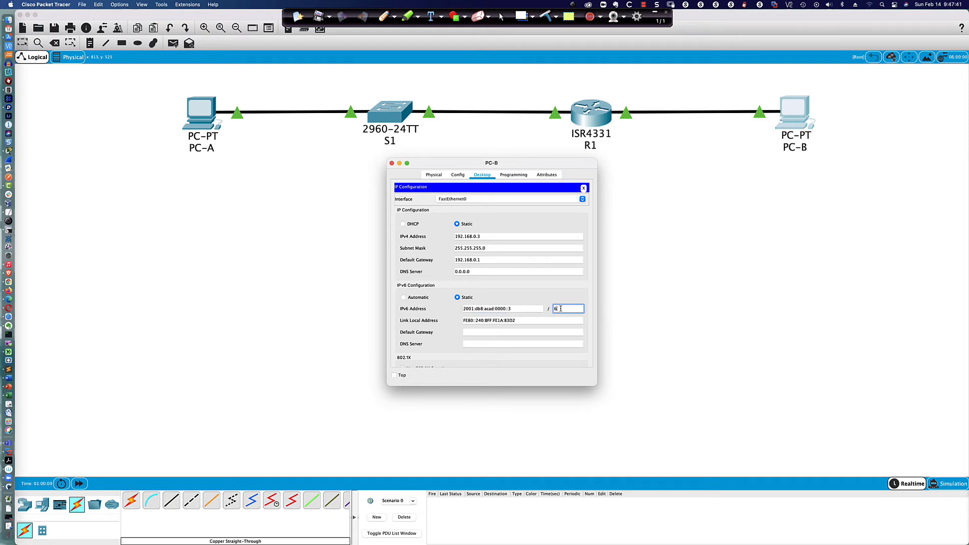
type("4")
key("Tab")
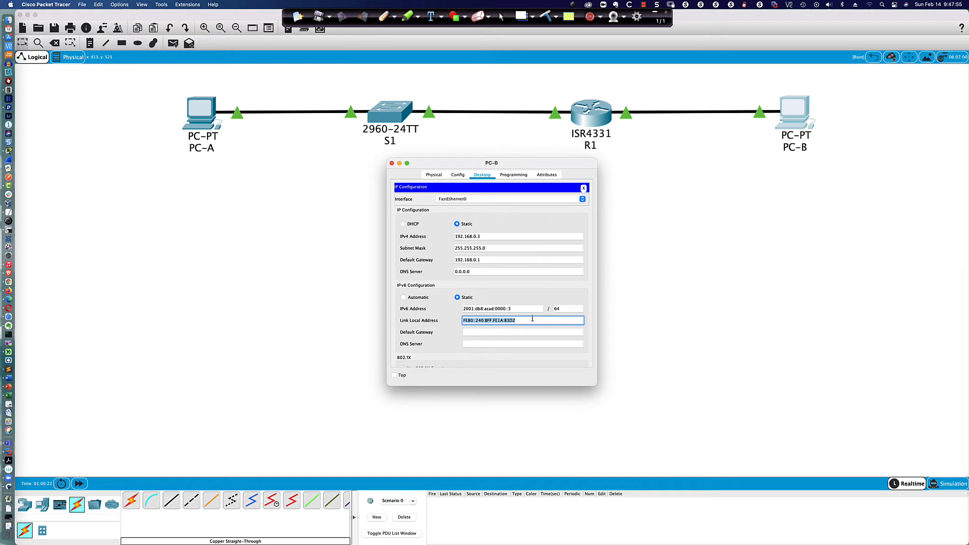
type("fe80::3")
key("Tab")
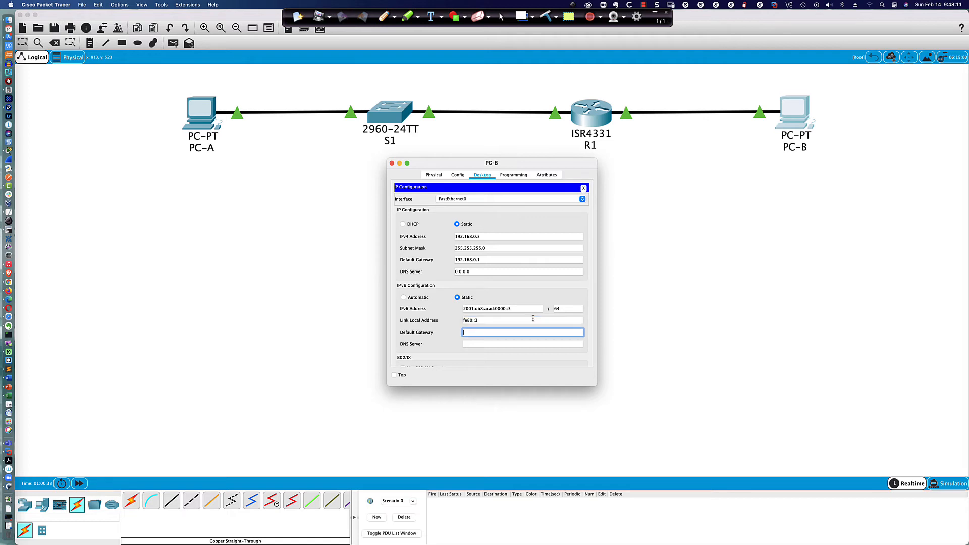
Step: From PC-B's command prompt, ping the router at 192.168.0.1 and fe80::1
left_click(583, 188)
left_click(555, 202)
type("p")
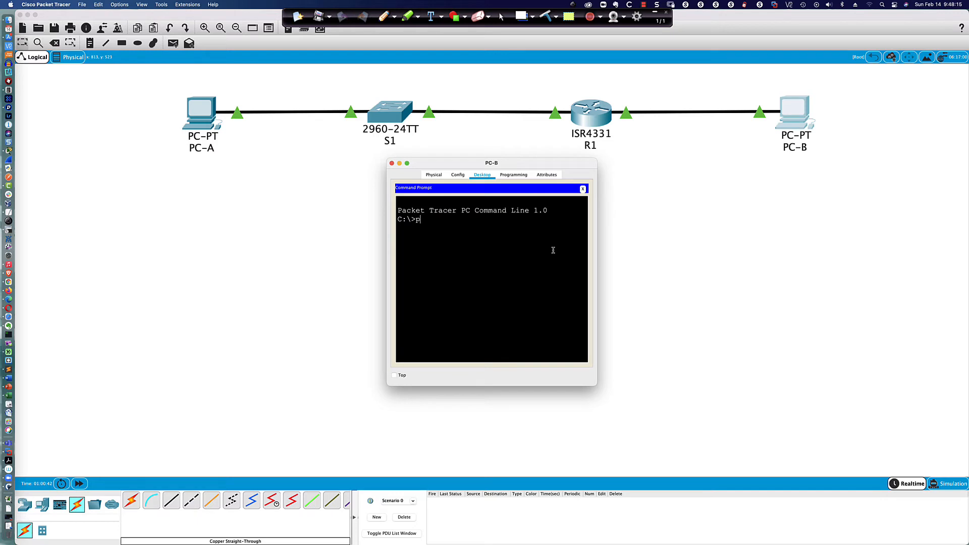
type("ing 192.168.0.1")
key("Return")
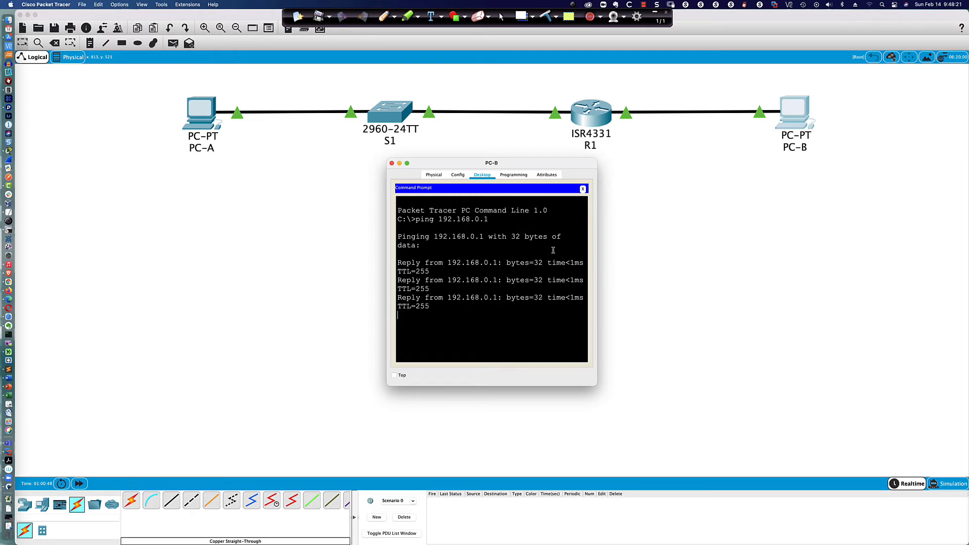
type("ping f")
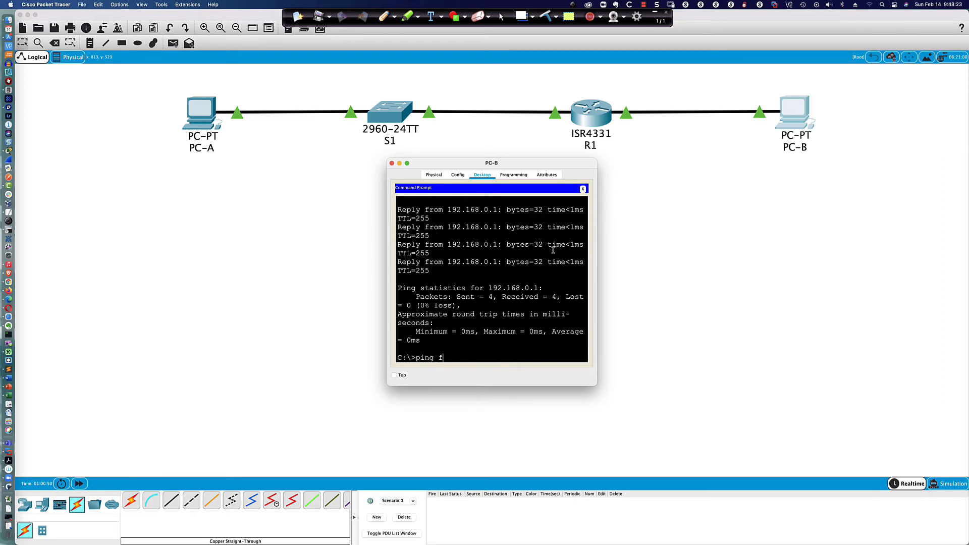
type("e80::1")
key("Return")
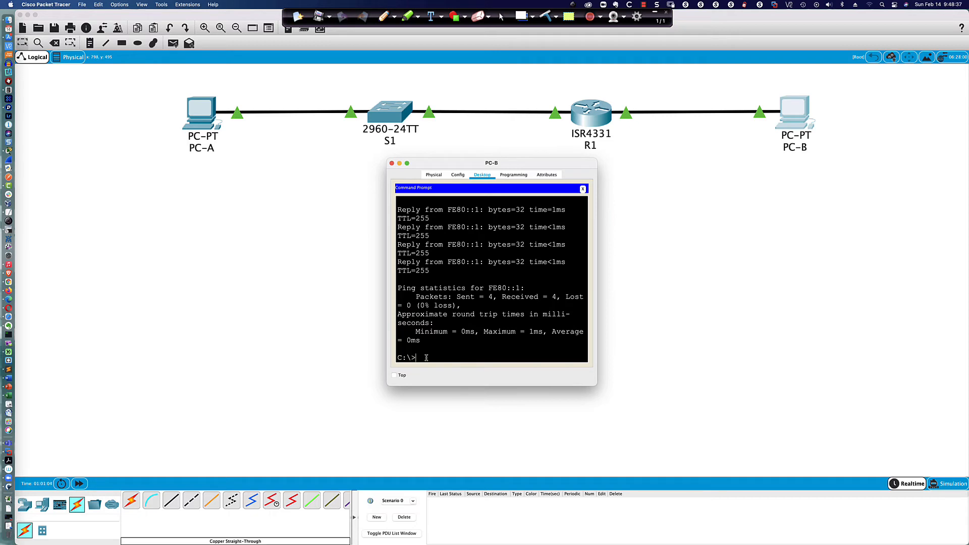
Step: Ping 2001:db8:acad::1, correcting the address until all 4 replies return with 0% loss
type("ping 2001:db8:acad:0000")
key("BackSpace")
type("::1")
key("Return")
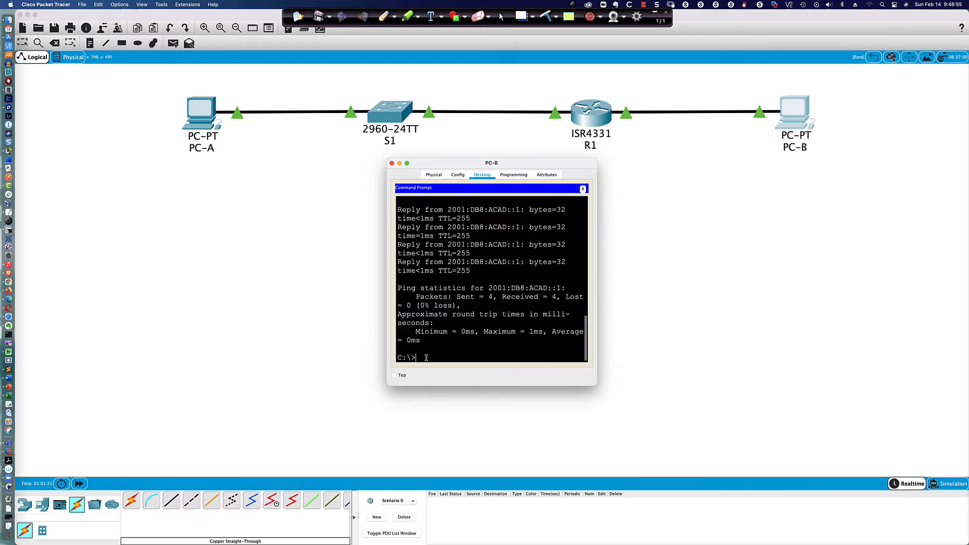
key("Up")
key("Return")
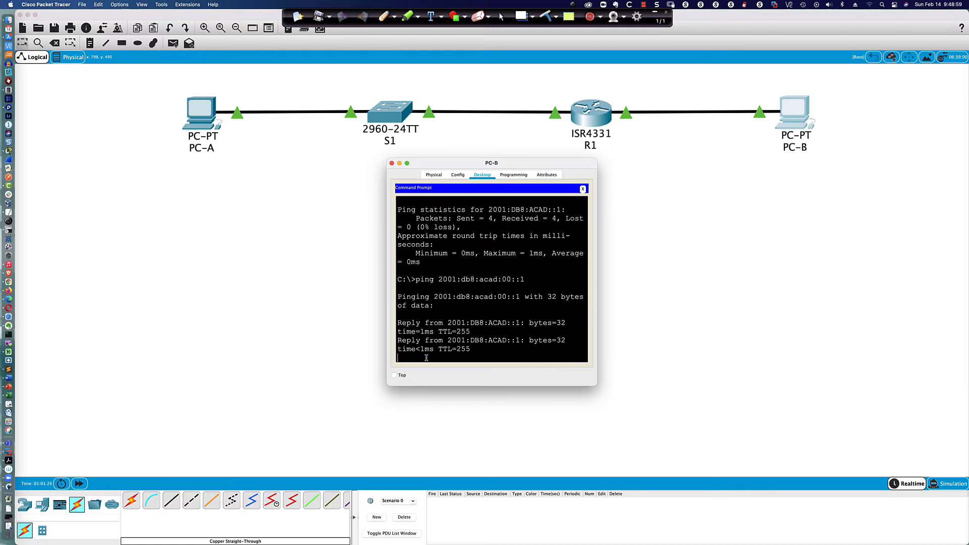
key("Up")
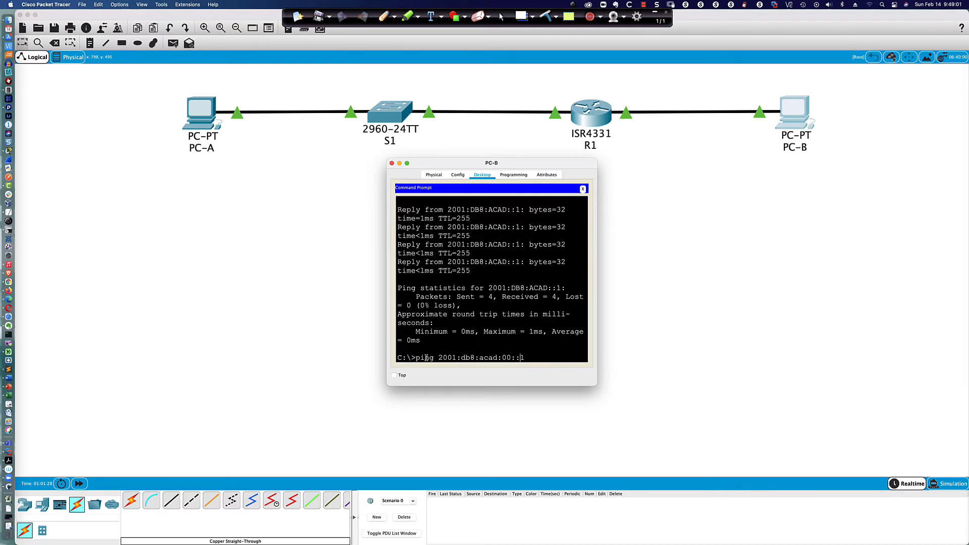
key("Left")
key("Left")
key("Left")
key("BackSpace")
key("BackSpace")
key("Return")
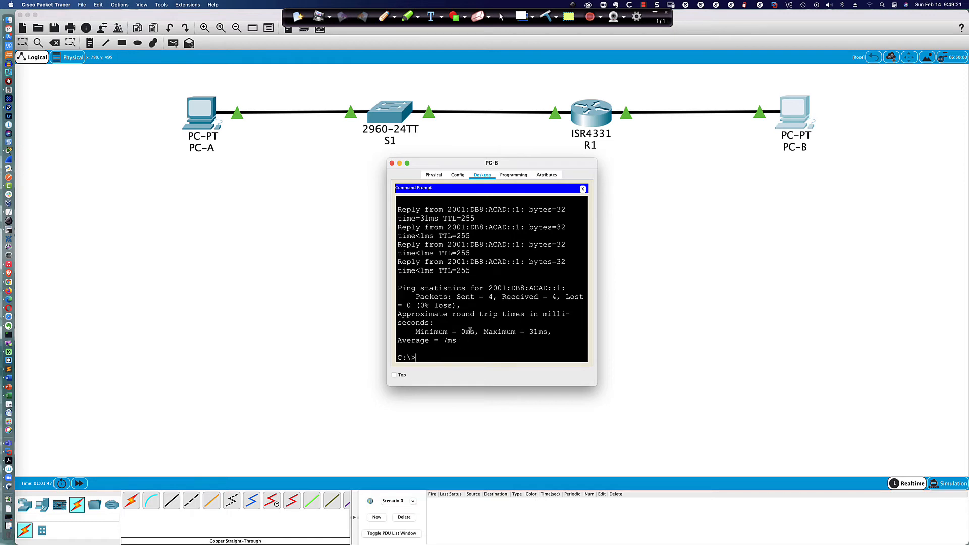
Step: Highlight ACAD in the IPv6 ping reply lines to review the responding address
left_click_drag(489, 262, 505, 262)
left_click(495, 268)
left_click_drag(488, 261, 504, 261)
left_click(432, 356)
scroll(437, 350, "up", 3)
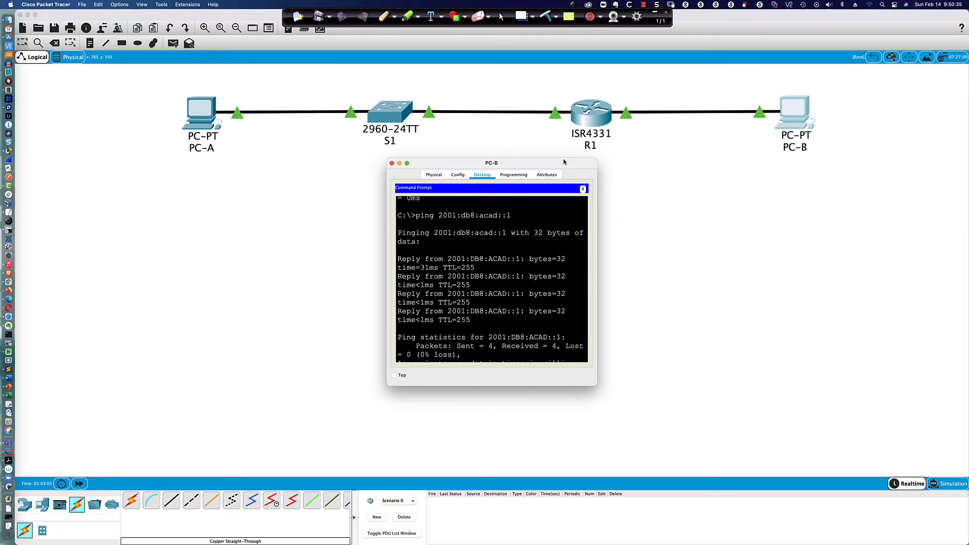
Step: Move the PC-B window aside and bring up R1's console at the R1> prompt
left_click_drag(565, 161, 799, 180)
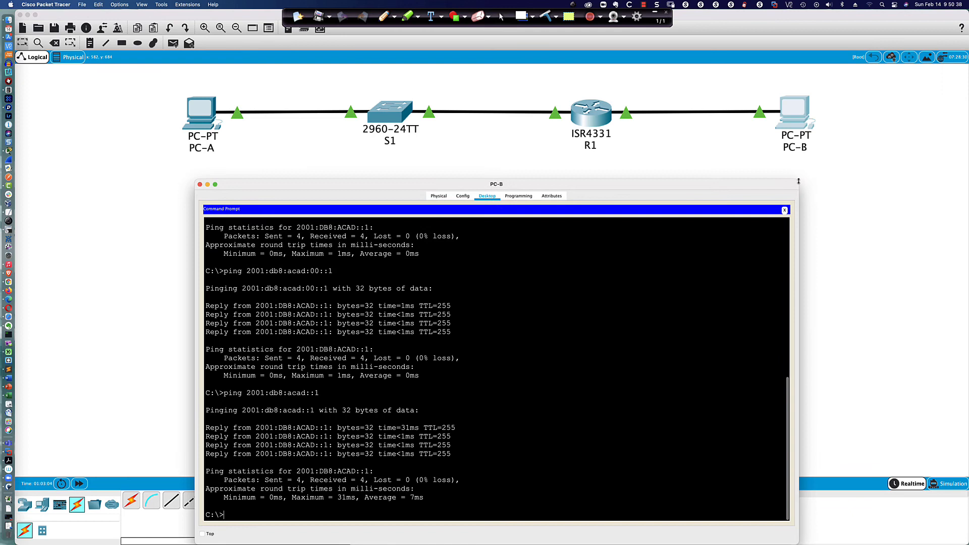
left_click(588, 110)
key("Return")
key("Return")
key("Return")
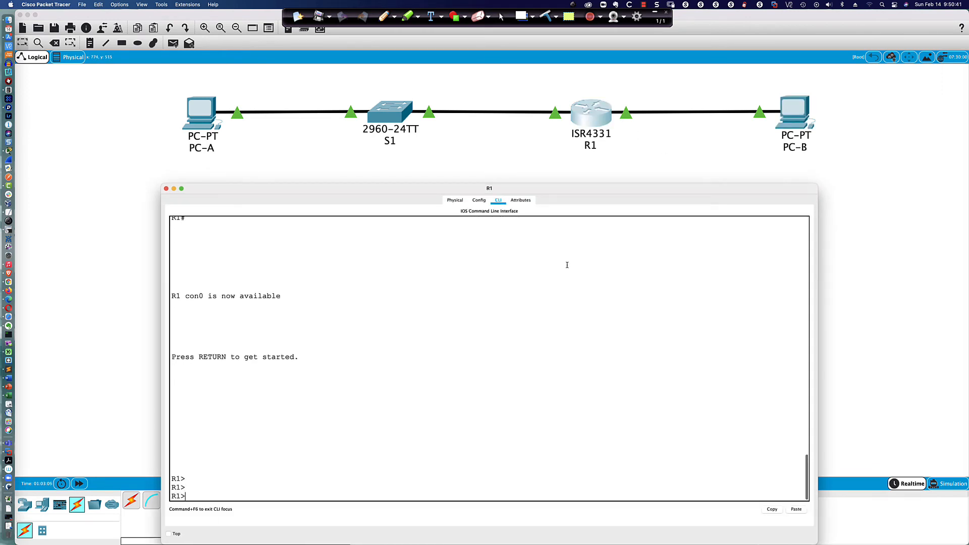
key("Return")
key("Return")
key("Return")
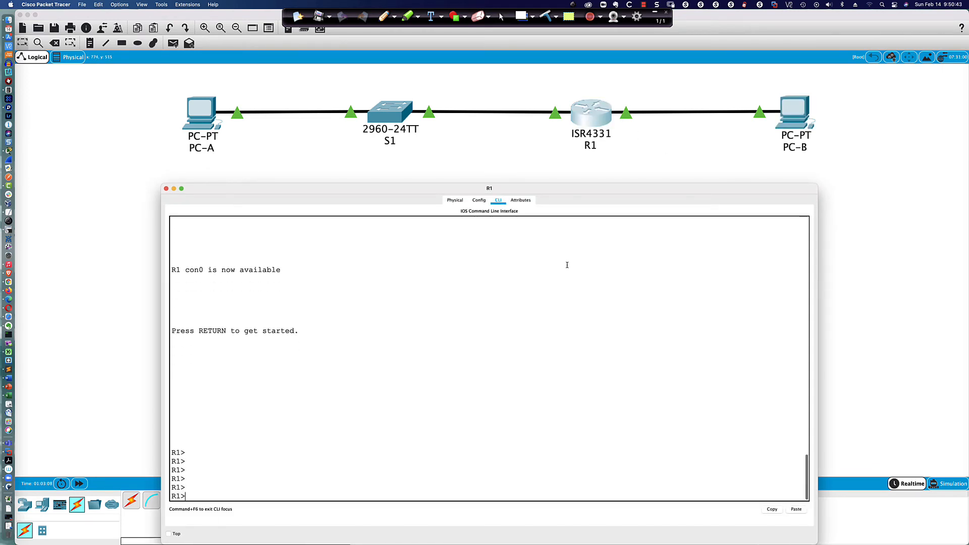
key("Return")
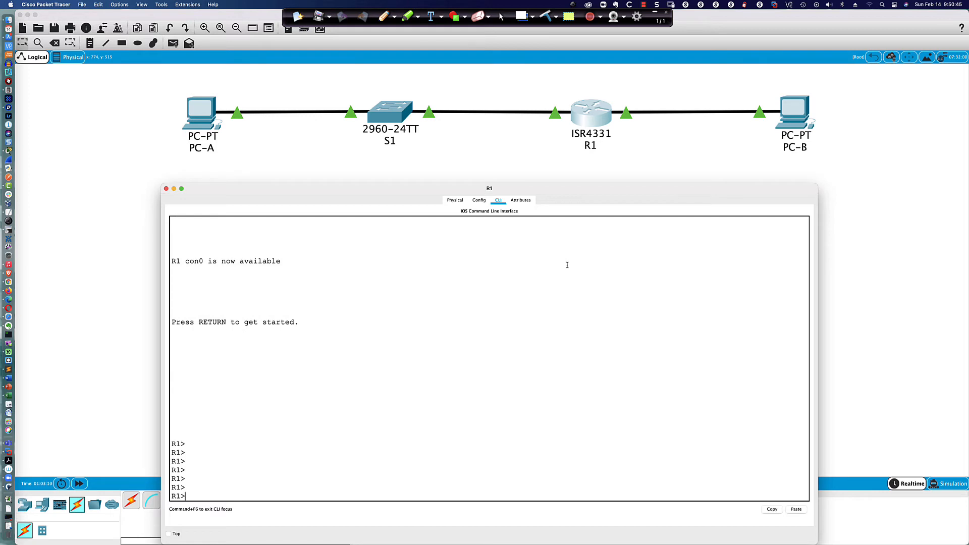
Step: Enter privileged EXEC and then global configuration mode on R1 with en and conf t
type("en")
key("Tab")
key("Return")
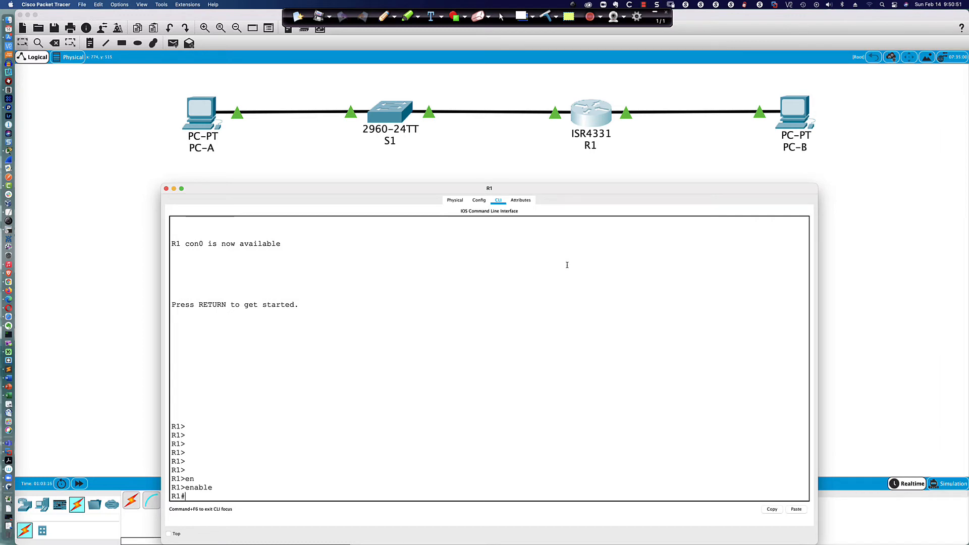
key("Return")
type("conf t")
key("Return")
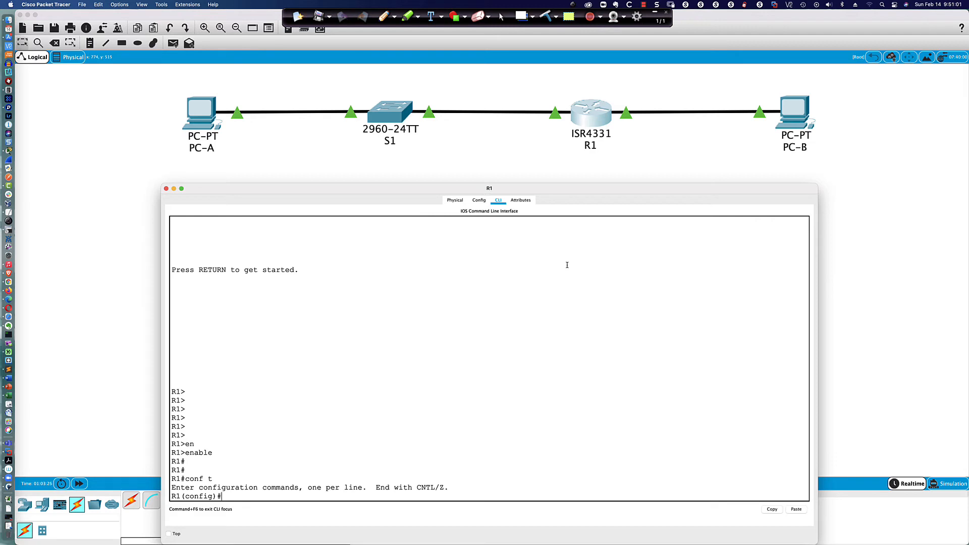
key("Return")
key("Return")
key("Return")
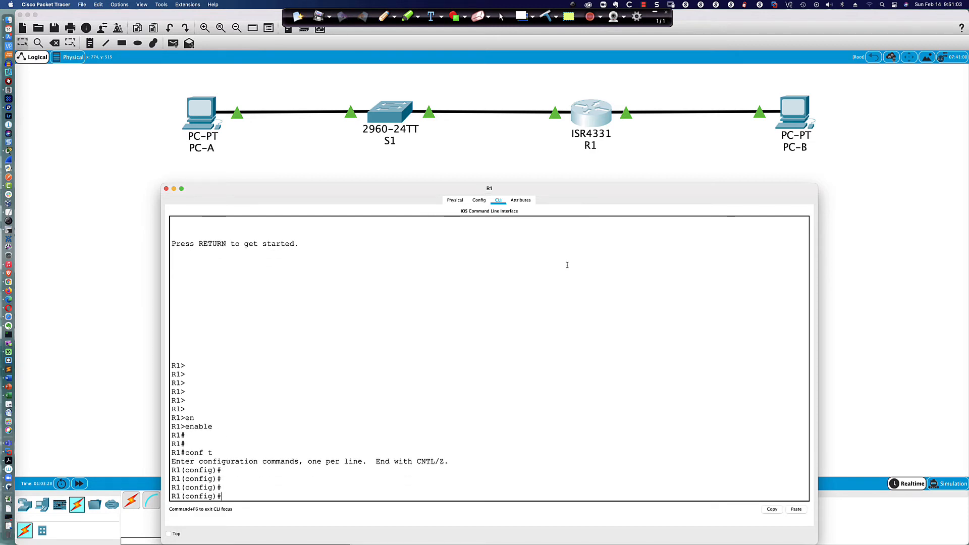
Step: Set R1's enable secret password and enter console line 0 configuration
type("en")
key("Tab")
type("a")
key("Tab")
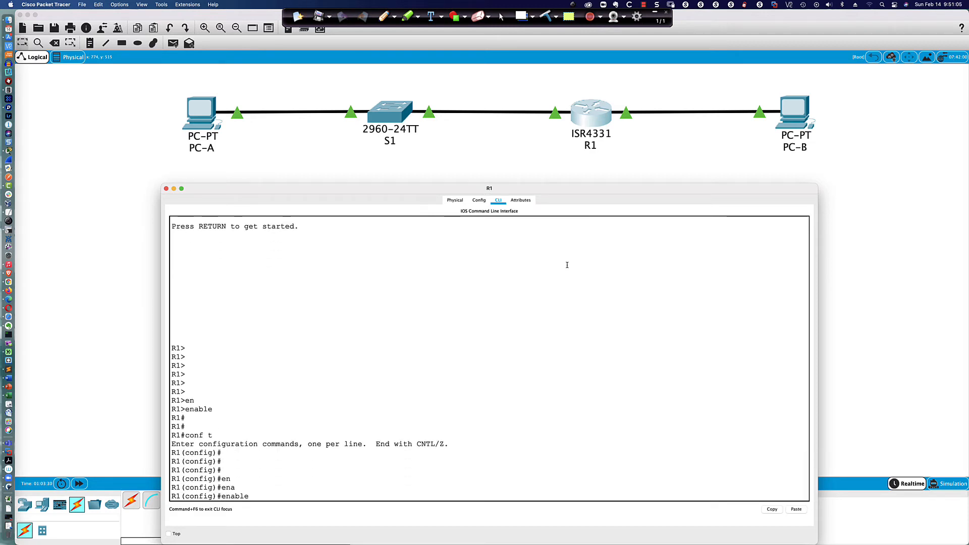
type("se")
key("Tab")
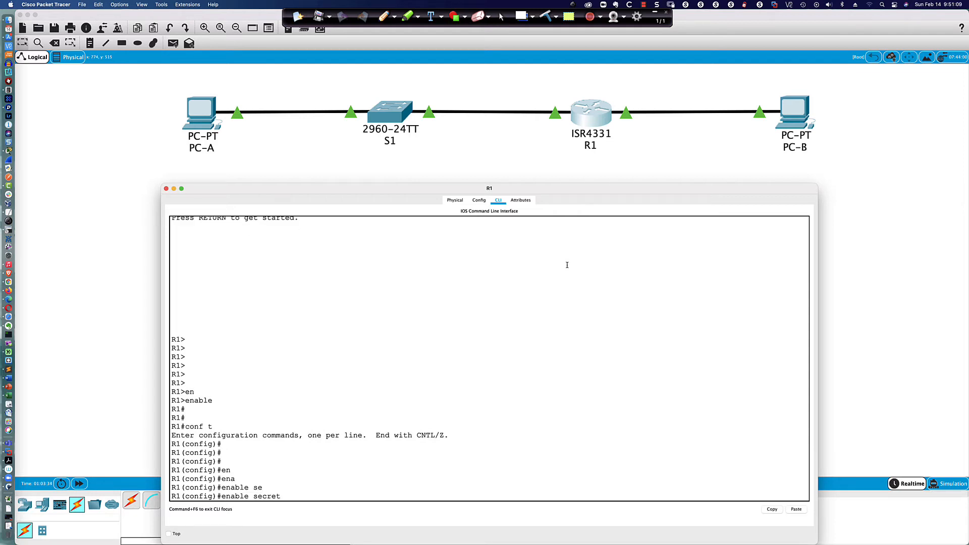
type("class")
key("Return")
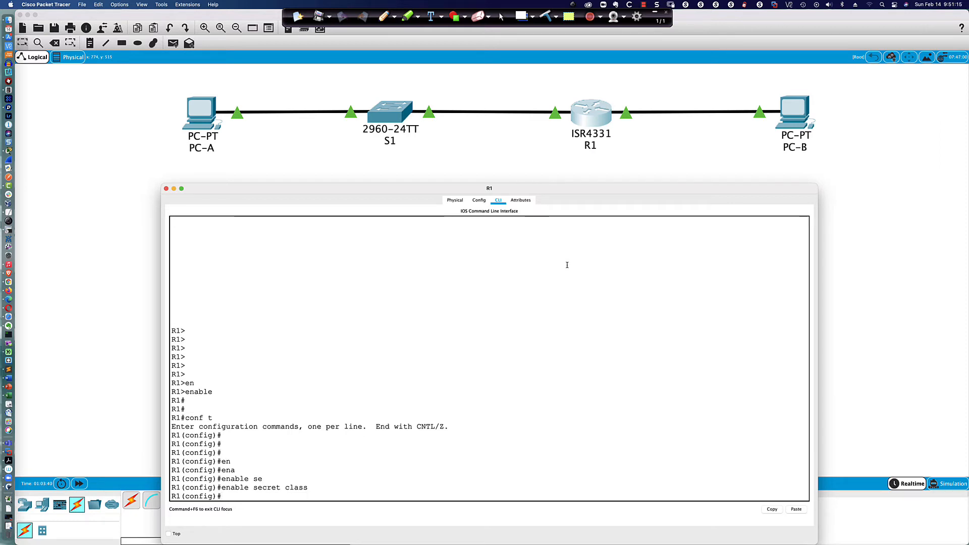
type("line con 0")
key("Return")
Step: Review R1's running configuration with do sh run after a rejected password entry
type("cisco")
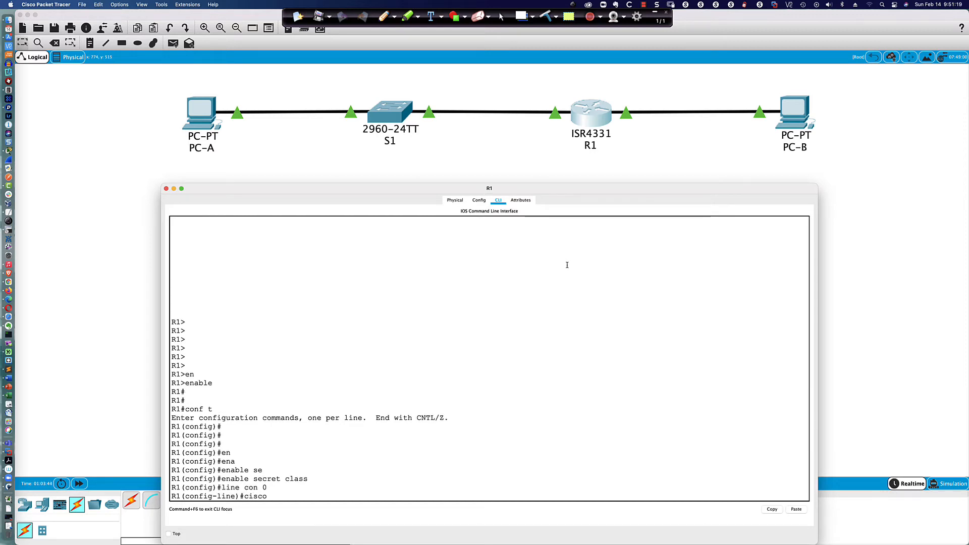
key("Return")
key("Return")
key("Return")
key("Return")
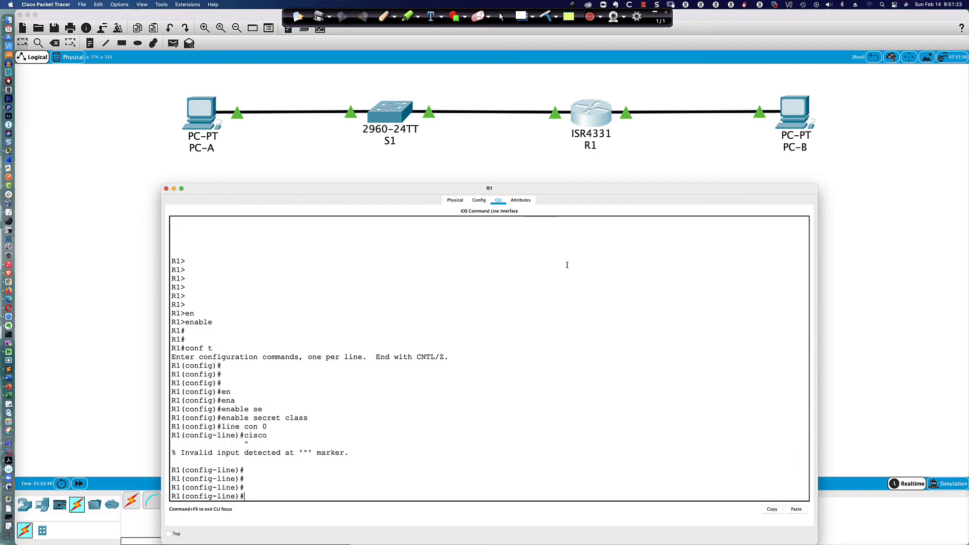
type("do sh run")
key("Return")
key("space")
key("space")
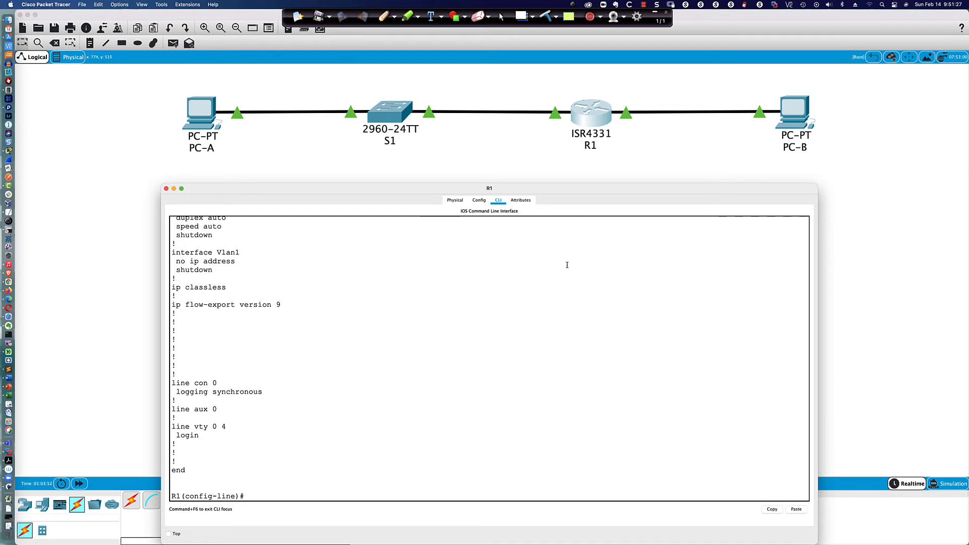
Step: Set a password and require login on vty lines 0 4
type("line vty 0 4")
key("Return")
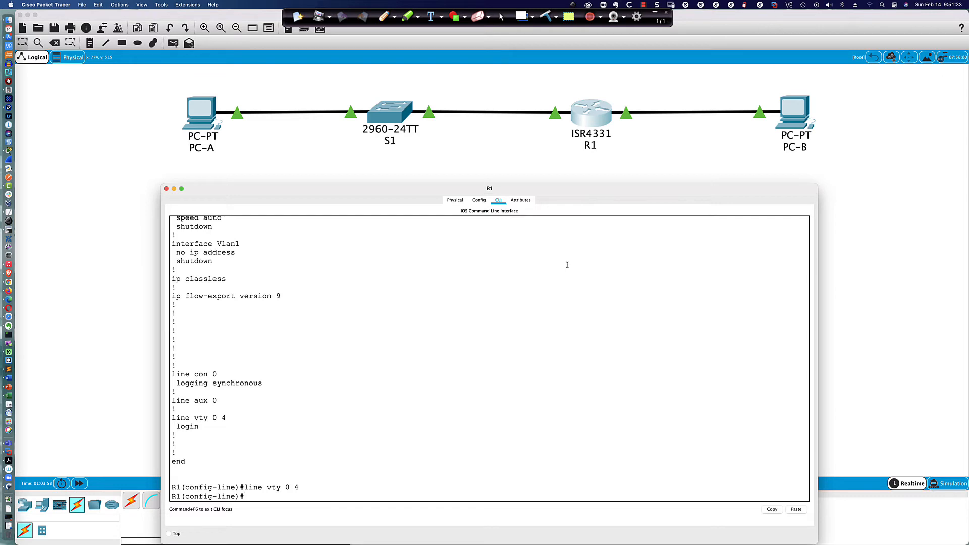
type("pass")
key("Tab")
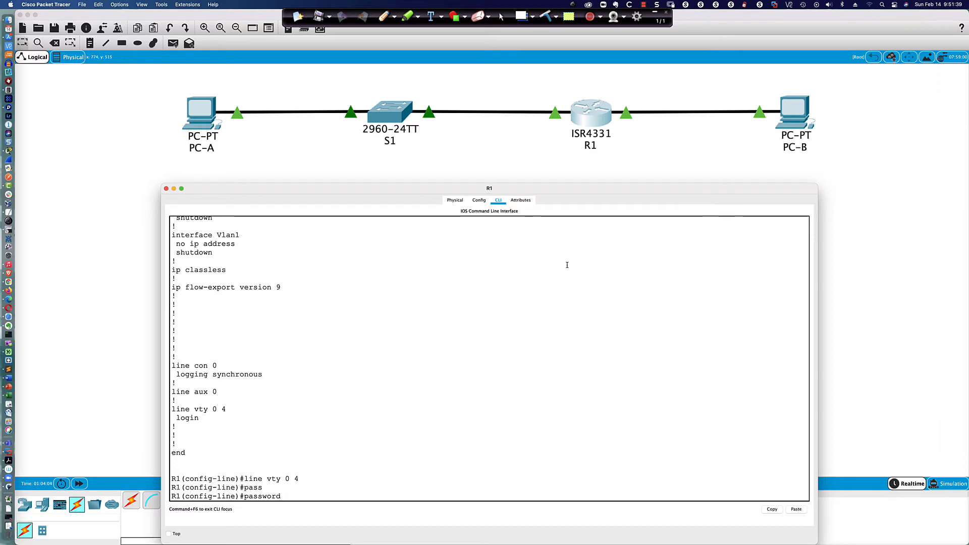
type("cisco")
key("Return")
type("login")
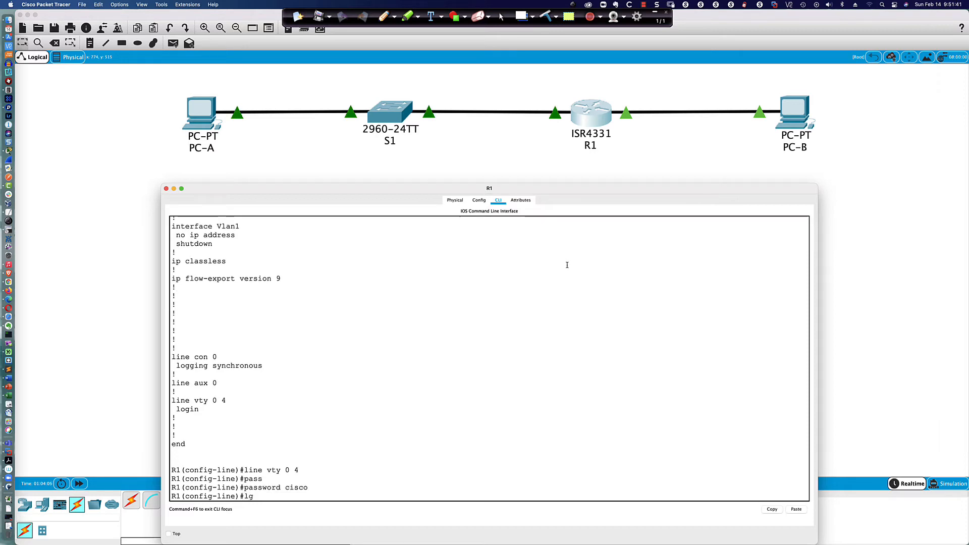
key("Return")
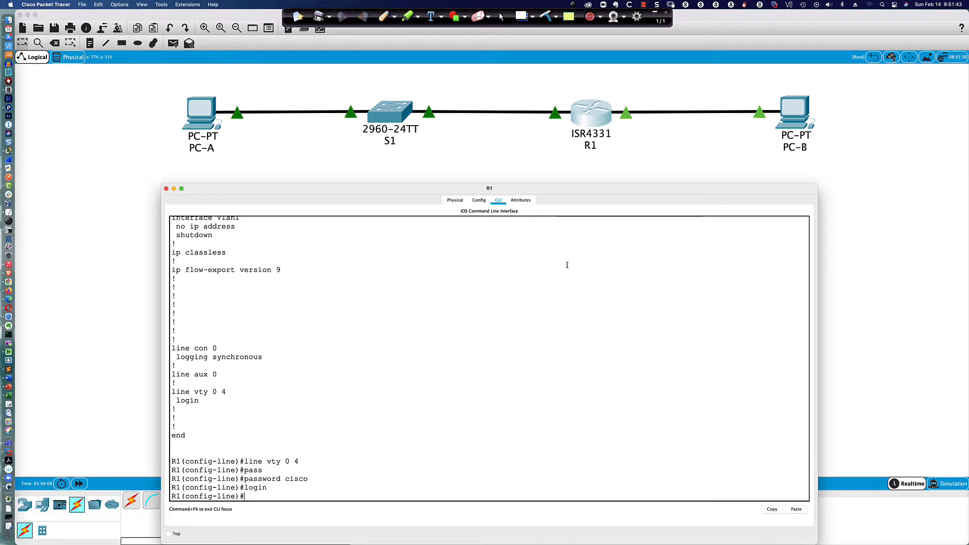
Step: Set a password and require login on console line 0
type("lin")
type("e con 0")
key("Return")
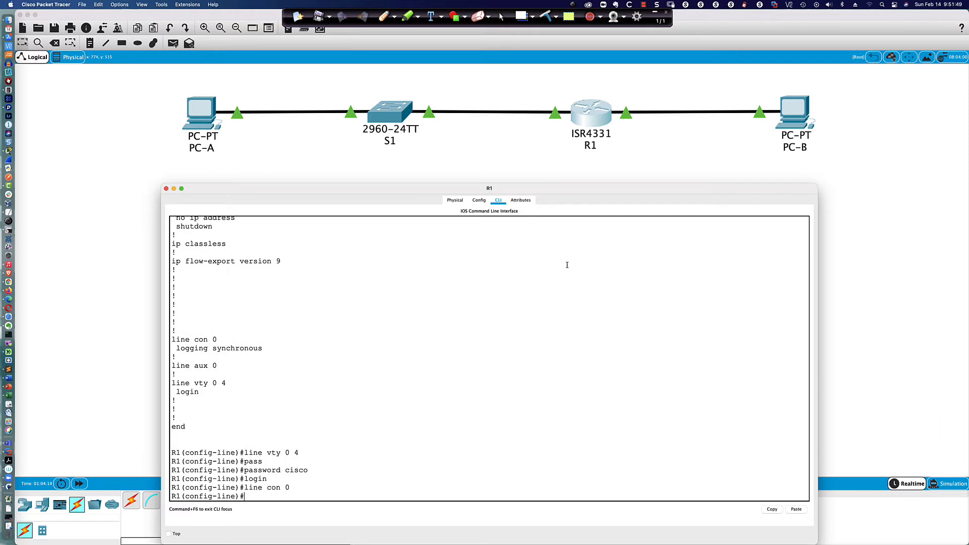
type("login")
key("Return")
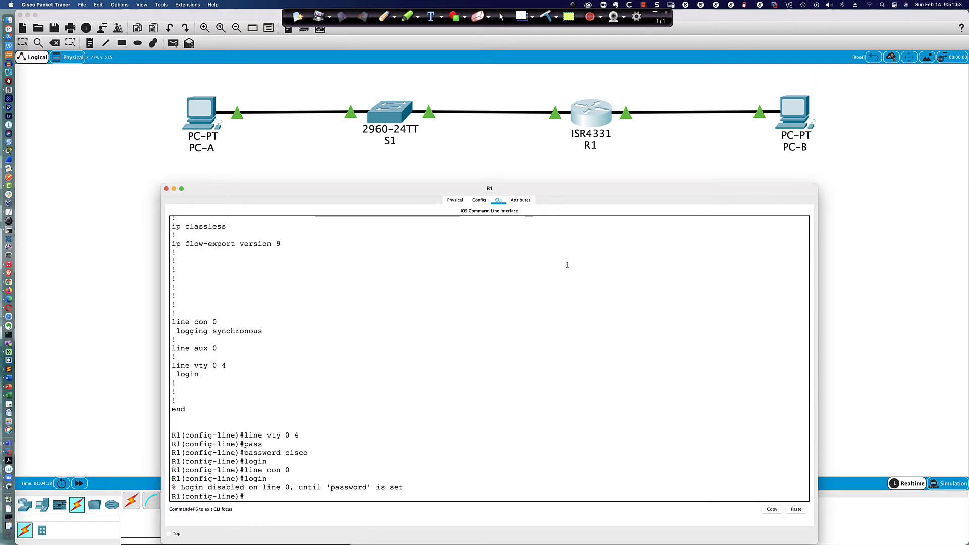
type("pas")
key("Tab")
type("cisco")
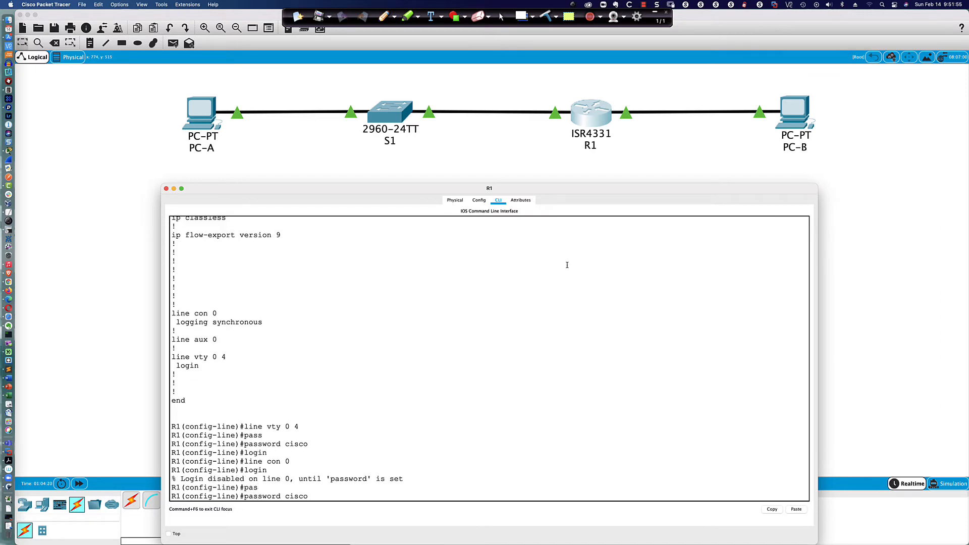
key("Return")
type("login")
key("Return")
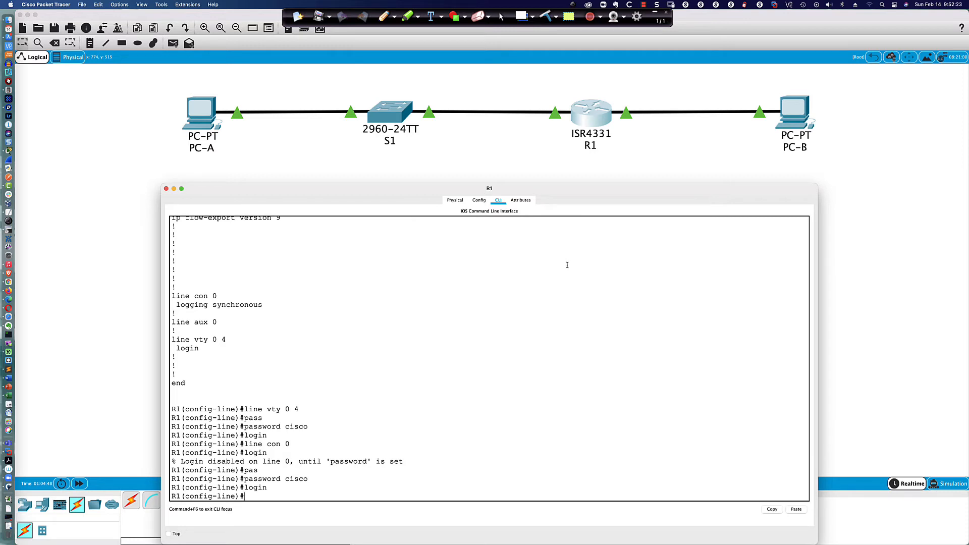
key("Return")
key("Return")
key("Return")
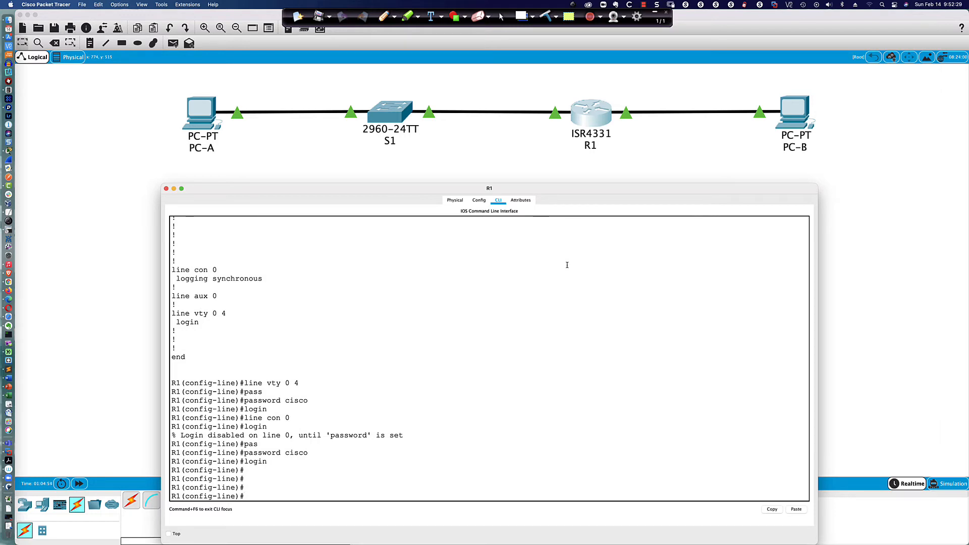
type("line vty 0 4")
key("Return")
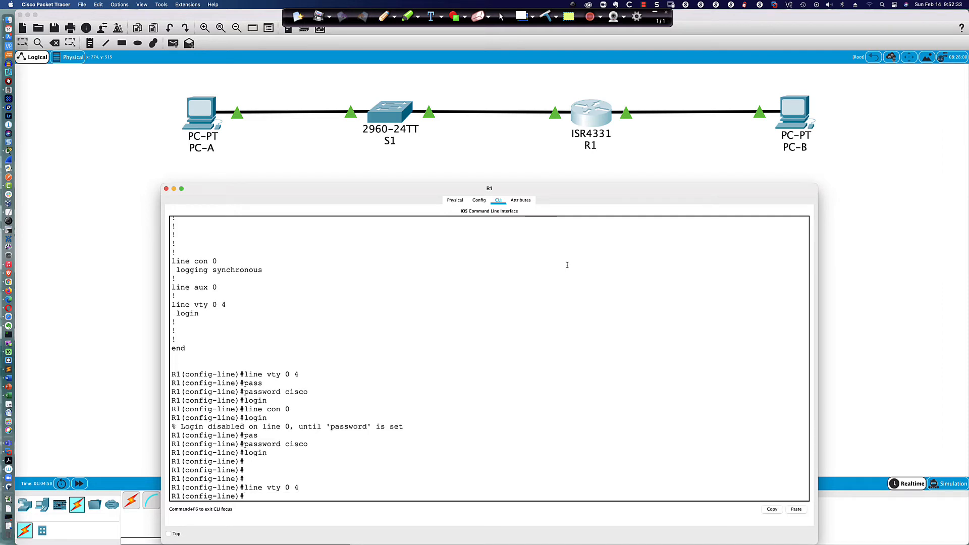
Step: List R1's running config and highlight the vty 0 4 password and login lines
type("do sh run")
key("Return")
key("space")
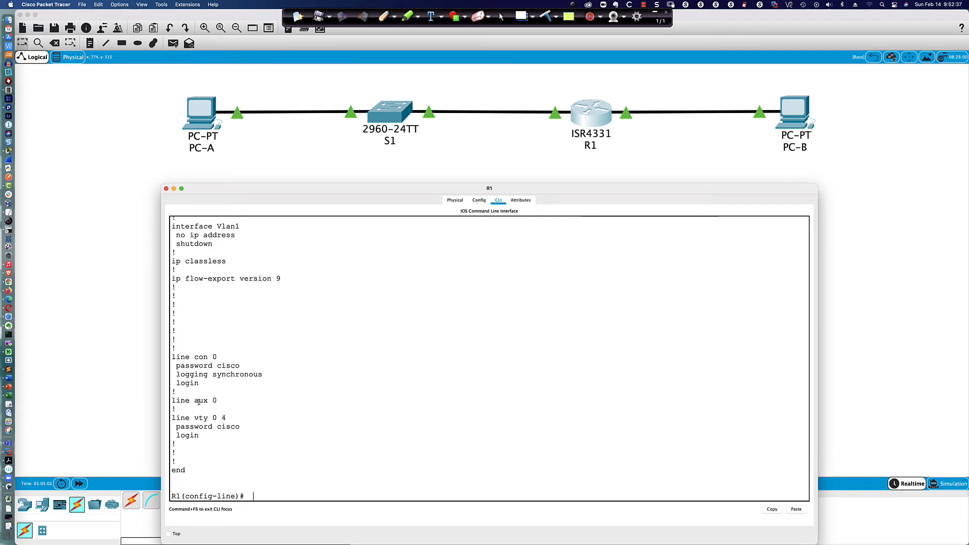
left_click_drag(171, 416, 220, 433)
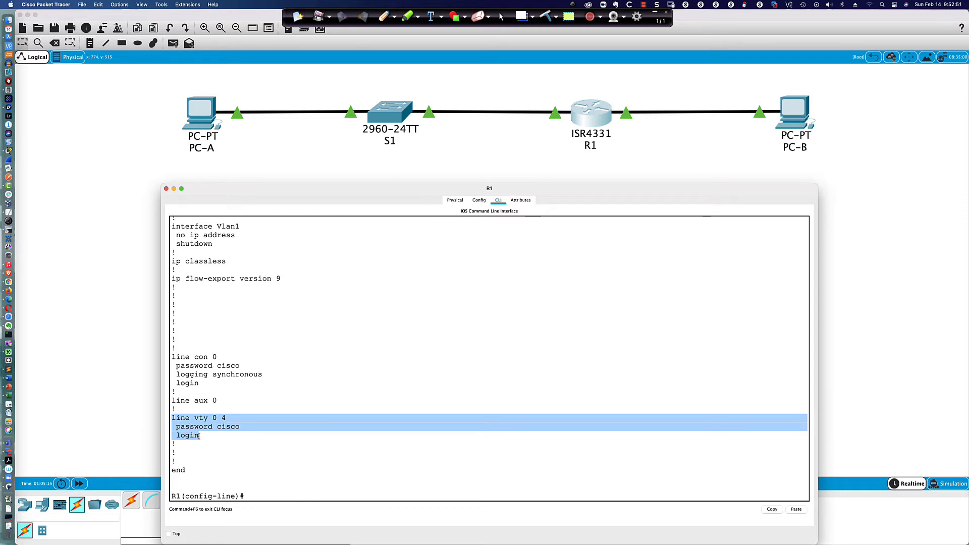
left_click(218, 440)
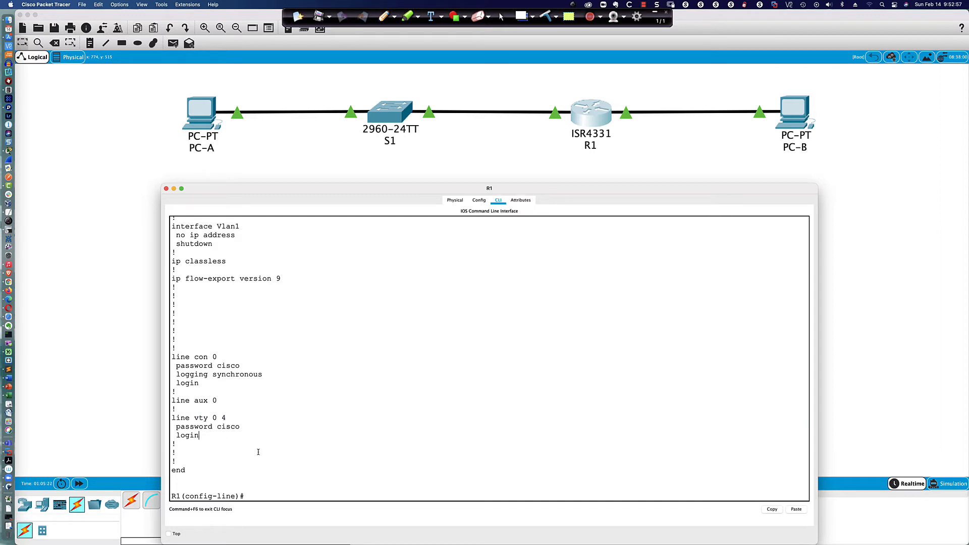
Step: Allow all transport input protocols on the vty lines and show the filtered line vty section
type("trans")
key("Tab")
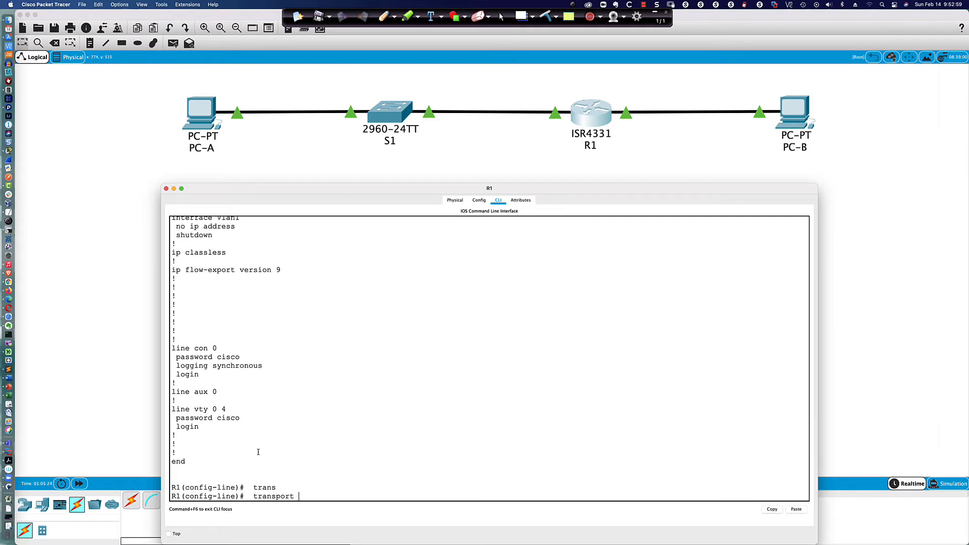
type("input")
key("Tab")
type("?")
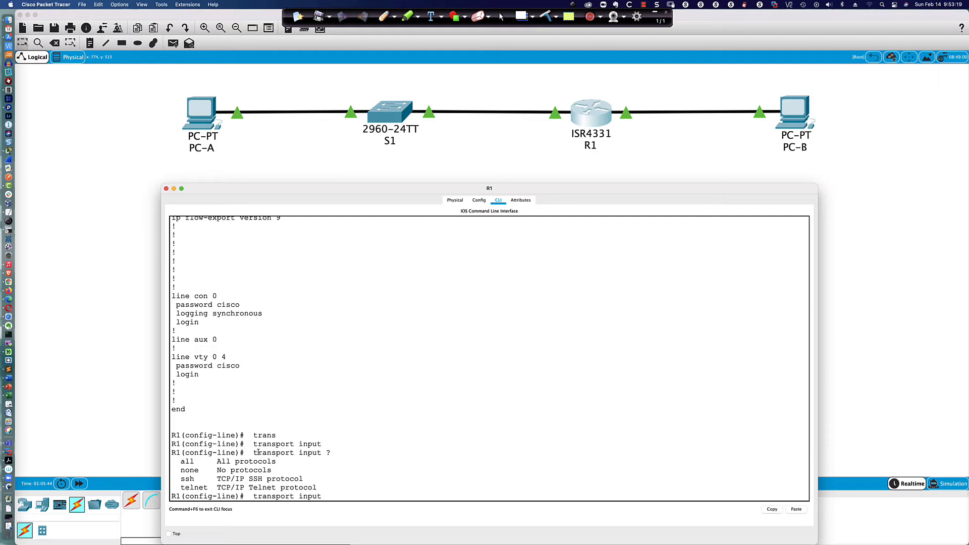
type("all")
key("Return")
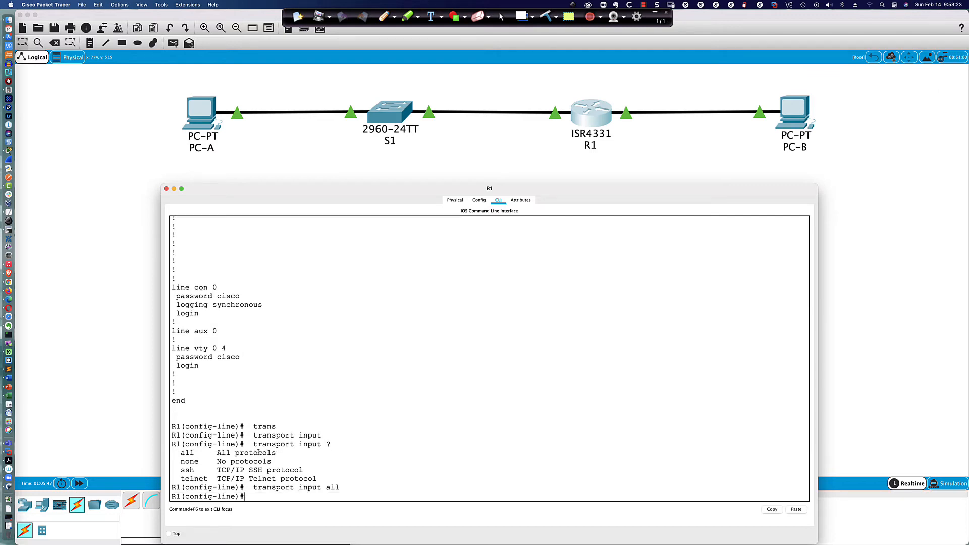
type("do sh run | sec")
type("line vty")
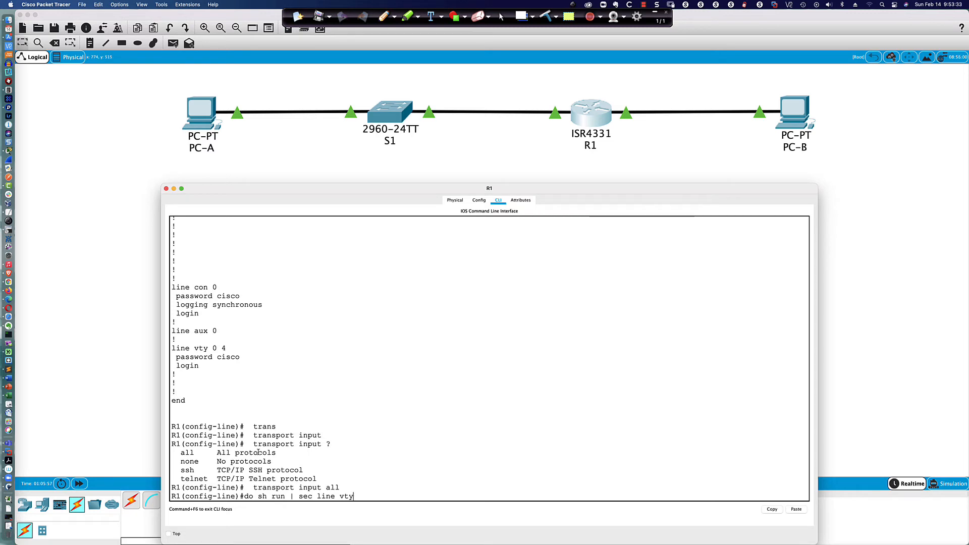
key("Return")
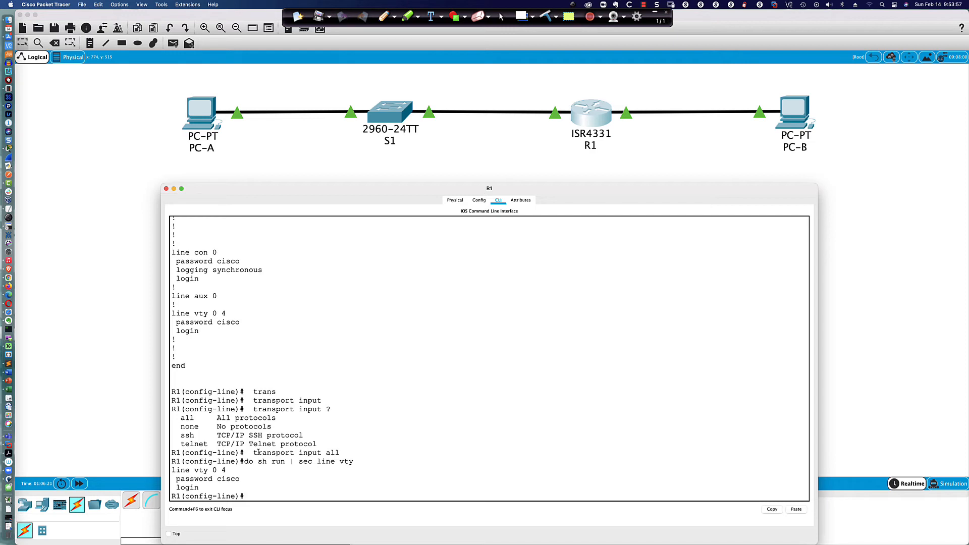
Step: Set transport input none on the vty lines and confirm it in the vty section
key("Up")
key("Up")
key("BackSpace")
key("BackSpace")
key("BackSpace")
type("non")
key("Return")
key("Up")
key("Up")
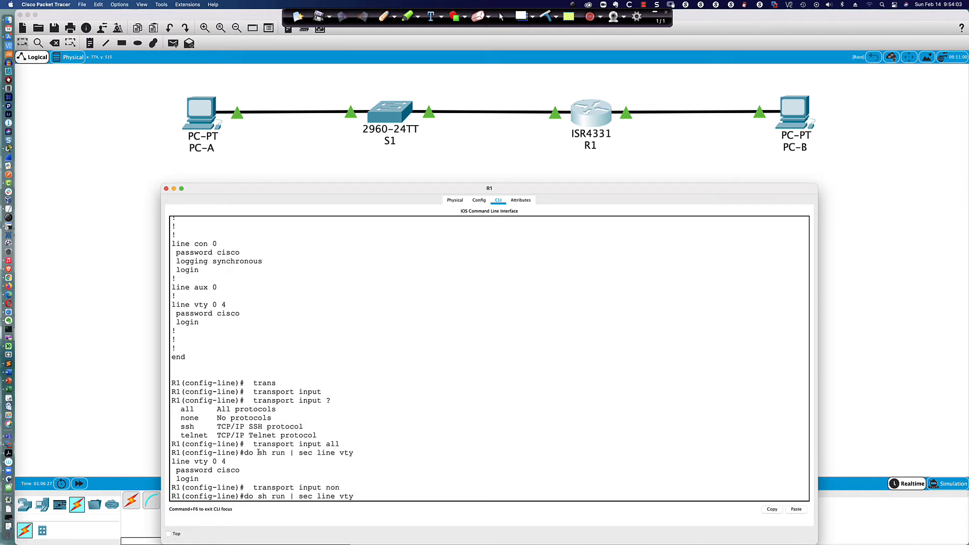
key("Return")
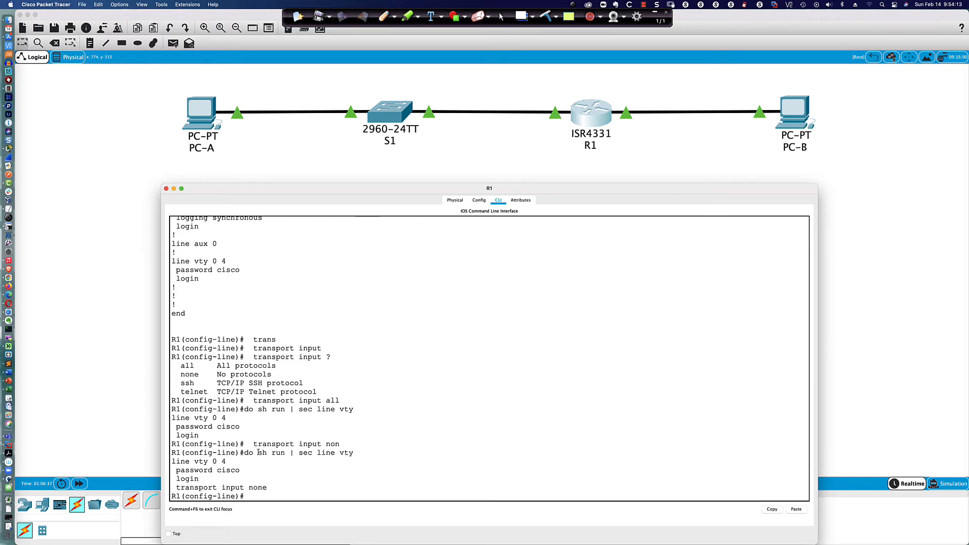
Step: Change vty transport input to telnet, verify it, and exit line configuration
key("Up")
key("Up")
key("BackSpace")
key("BackSpace")
key("BackSpace")
type("tel")
key("BackSpace")
key("BackSpace")
type("elnet")
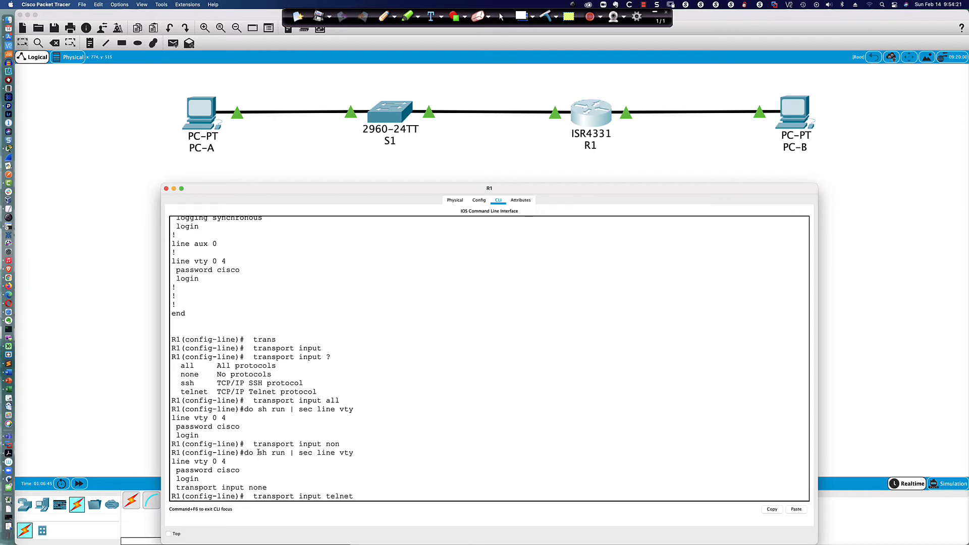
key("Return")
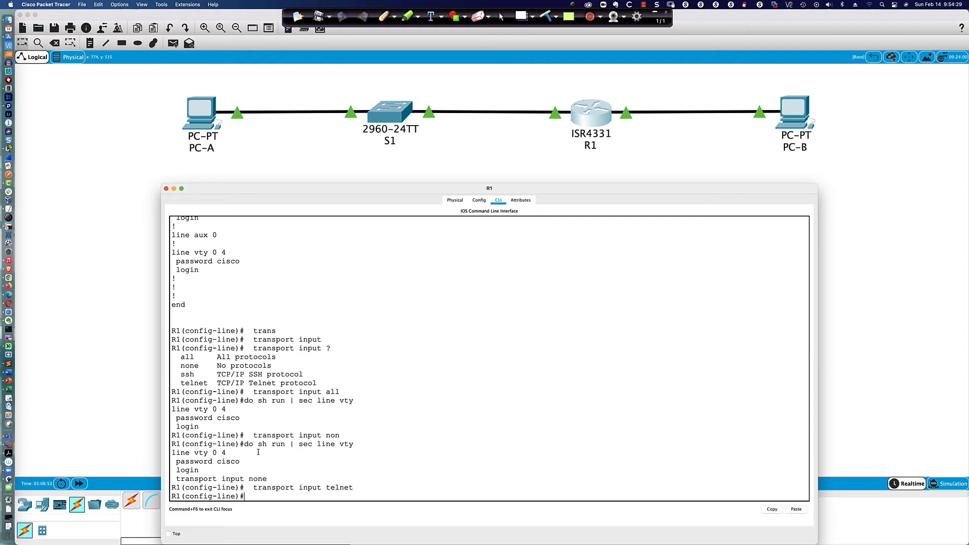
key("Up")
key("Up")
key("Return")
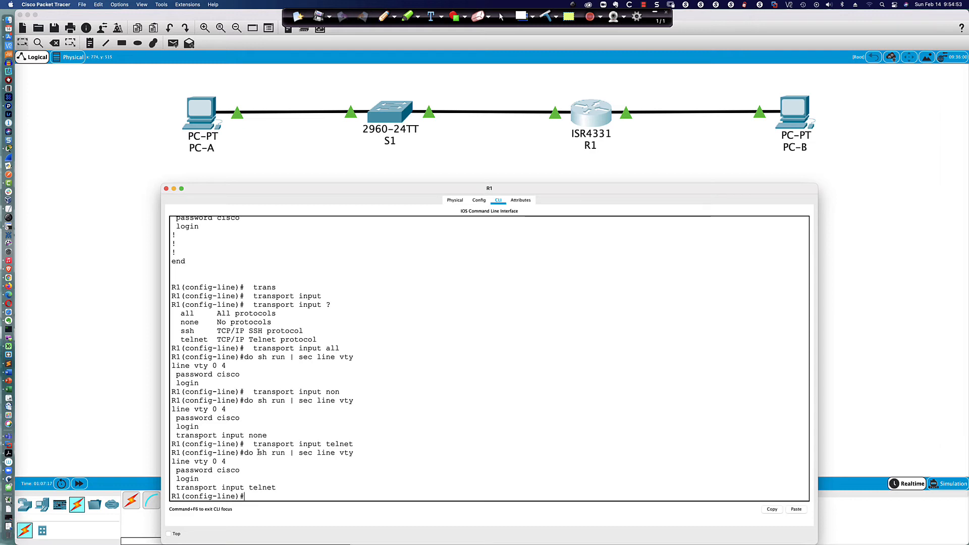
type("exit")
key("Return")
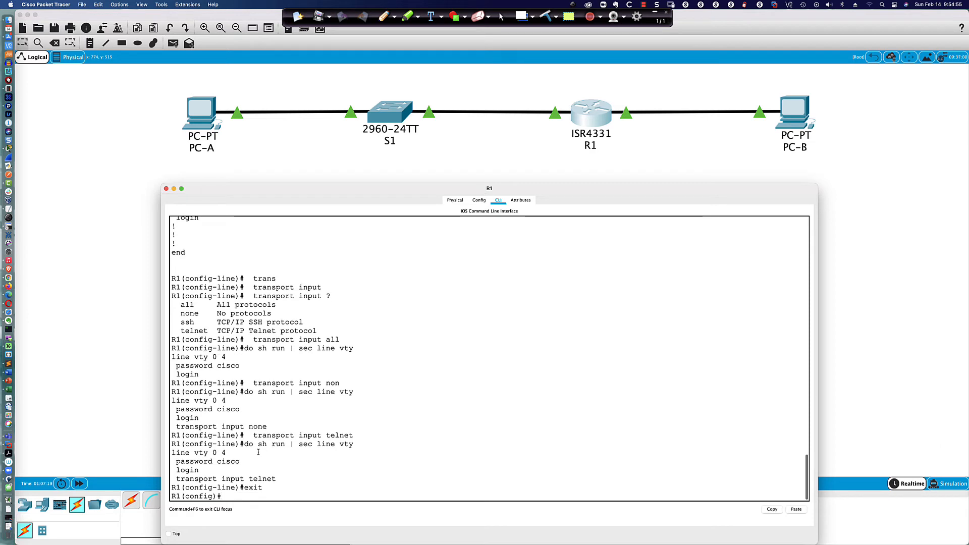
Step: Check the vty line section while the password is still stored in plain text
type("ser")
key("Tab")
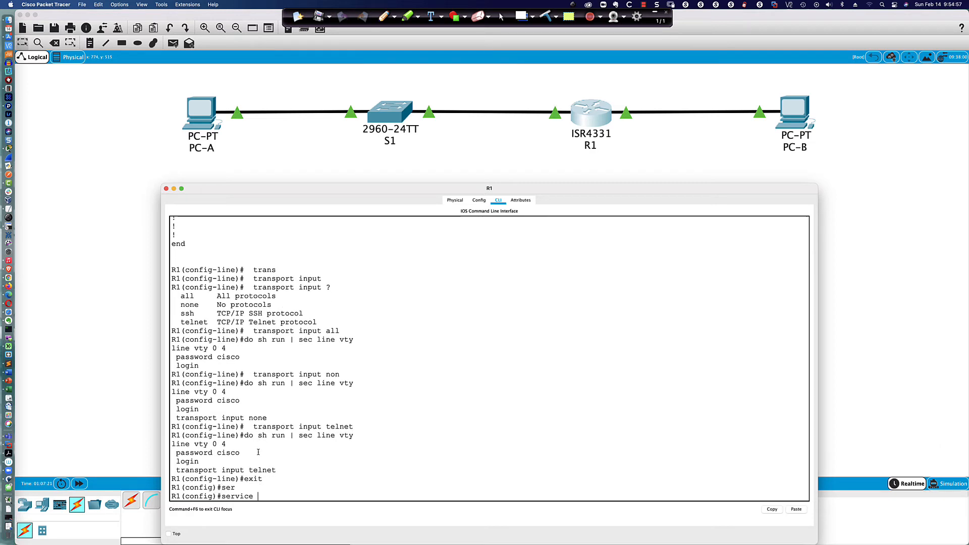
type("en")
key("Tab")
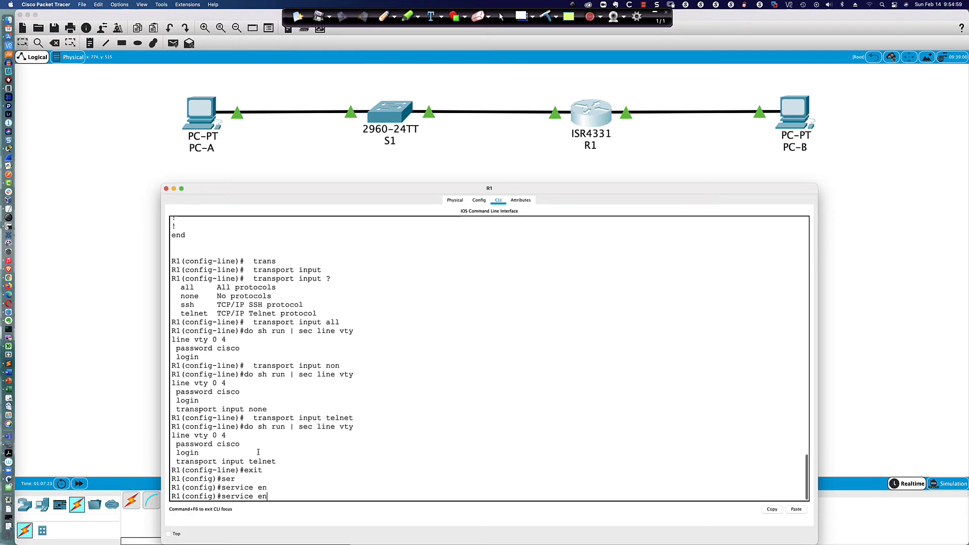
key("BackSpace")
key("BackSpace")
type("pas")
key("Tab")
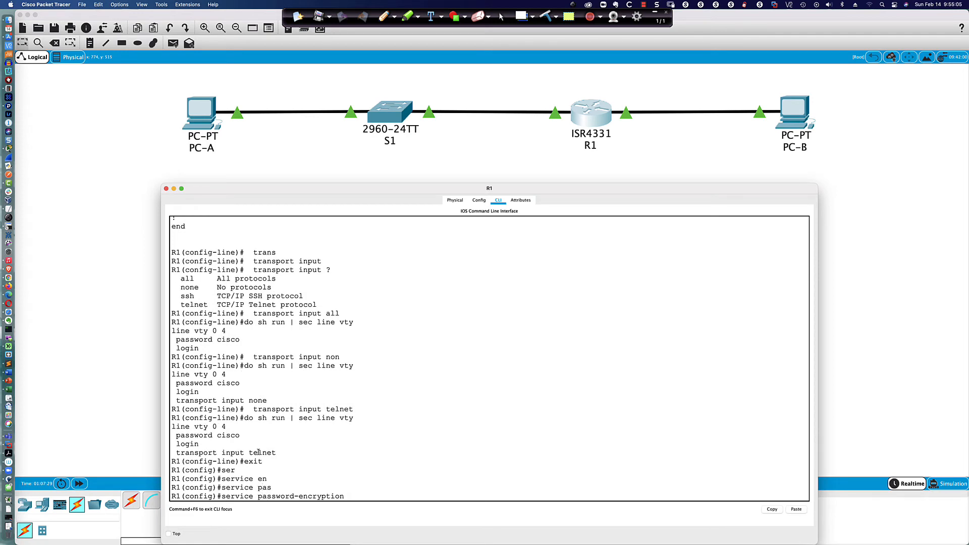
key("BackSpace")
key("BackSpace")
key("BackSpace")
key("BackSpace")
key("BackSpace")
key("BackSpace")
key("BackSpace")
key("BackSpace")
key("BackSpace")
key("BackSpace")
key("BackSpace")
key("BackSpace")
key("BackSpace")
key("BackSpace")
key("BackSpace")
key("BackSpace")
key("BackSpace")
key("BackSpace")
key("BackSpace")
key("BackSpace")
key("BackSpace")
key("BackSpace")
key("BackSpace")
key("BackSpace")
key("BackSpace")
key("BackSpace")
key("BackSpace")
key("BackSpace")
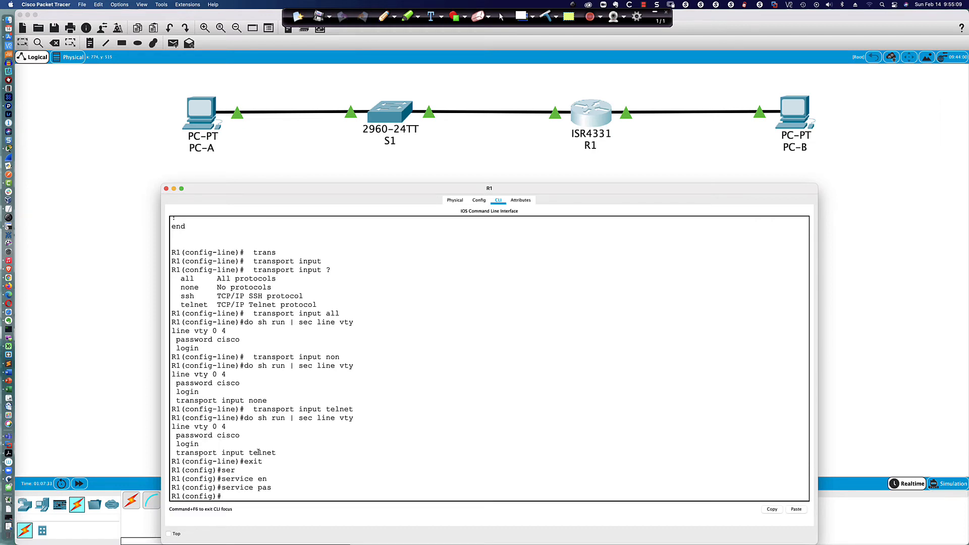
type("do sh run | sec line vty")
key("Return")
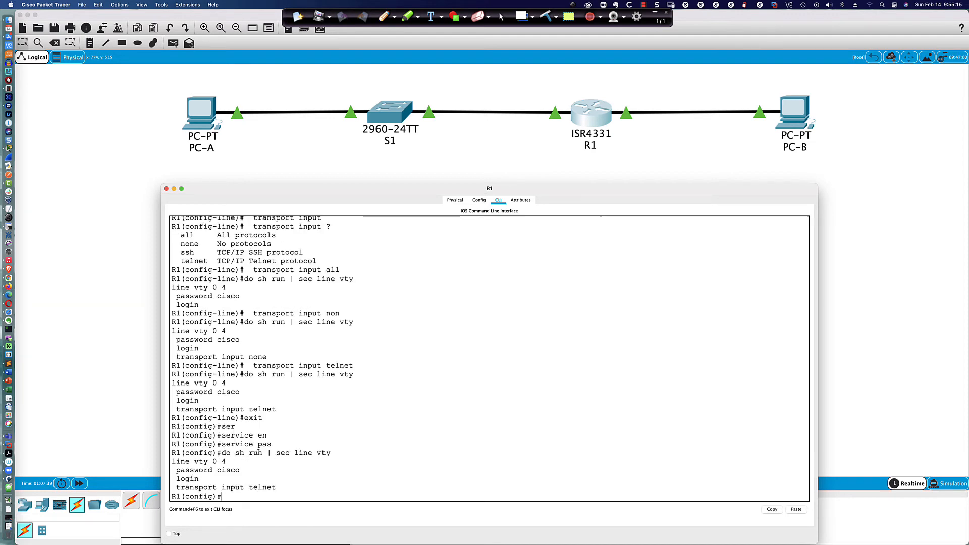
Step: Enable service password-encryption and confirm the vty password now shows as type 7
type("serv")
key("Tab")
type("pas")
key("Tab")
key("Return")
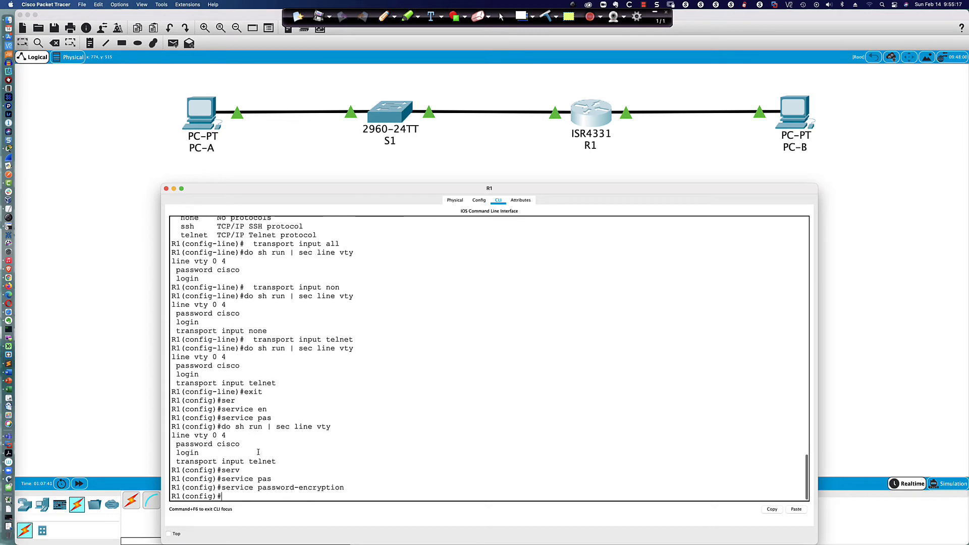
key("Up")
key("Up")
key("Return")
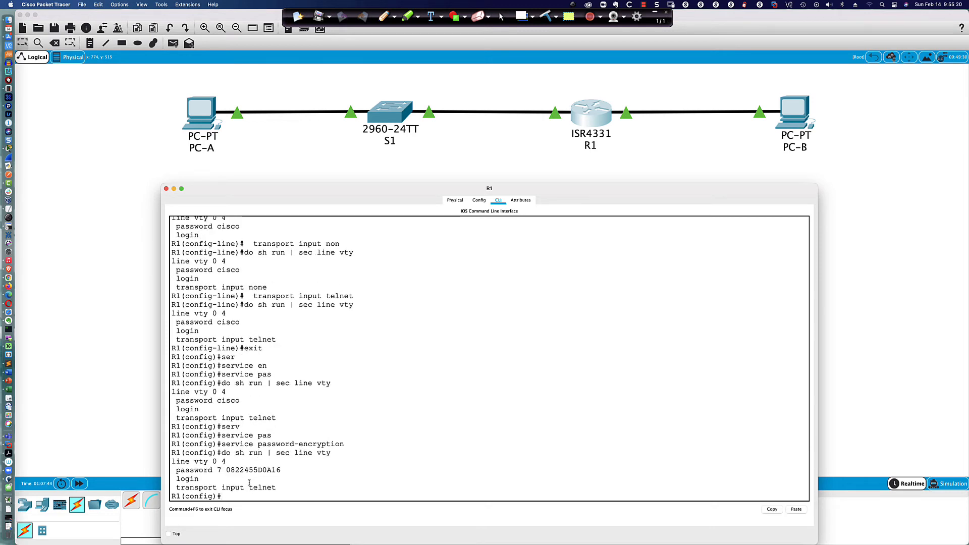
double_click(220, 470)
left_click_drag(227, 470, 281, 471)
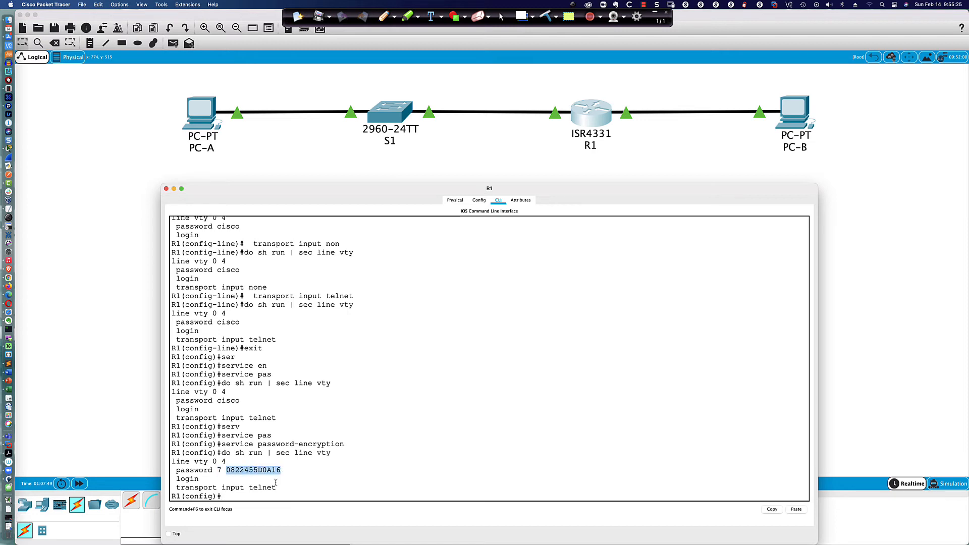
left_click(249, 497)
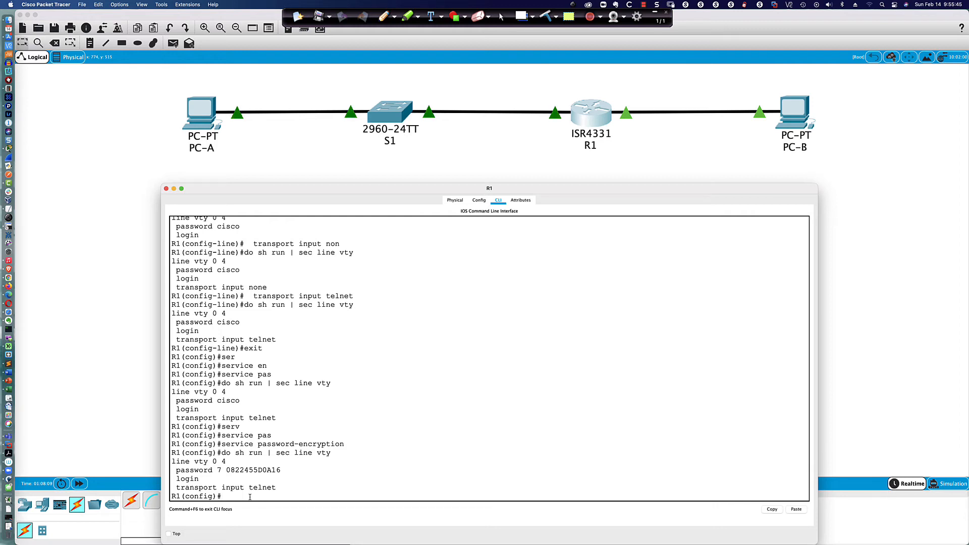
key("Return")
key("Return")
key("Return")
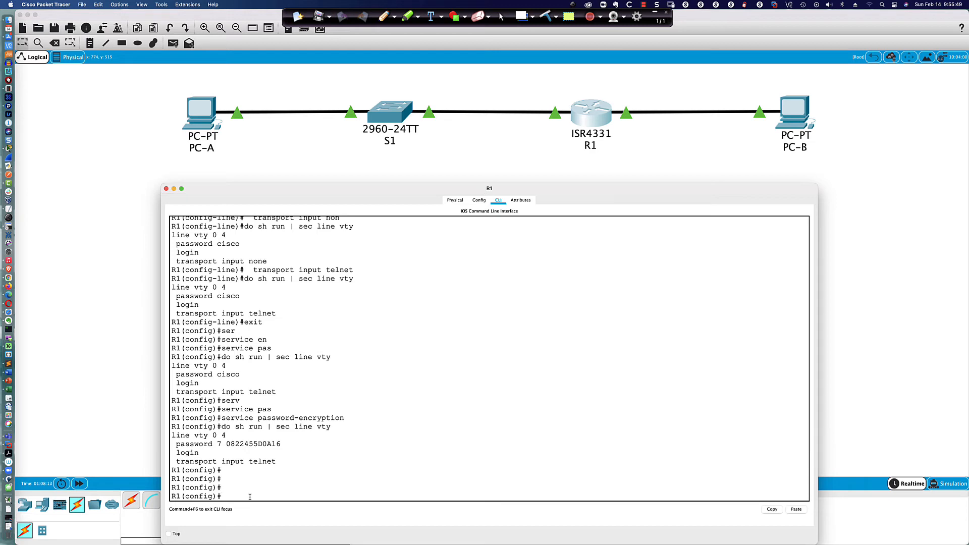
Step: Set R1's MOTD banner "If not authorized please log off now - no privacy is implied!!!"
type("bn")
key("Return")
type("b")
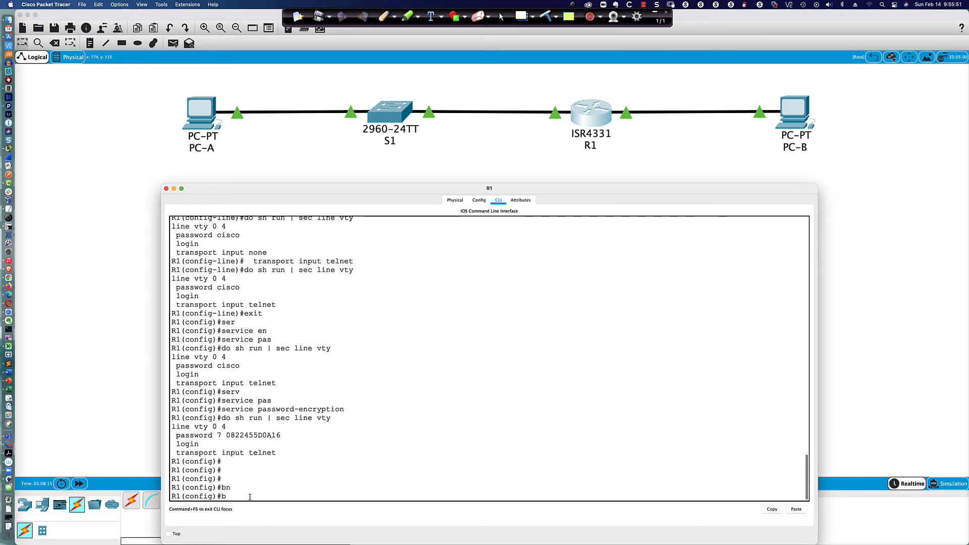
key("Tab")
type("ann")
key("Tab")
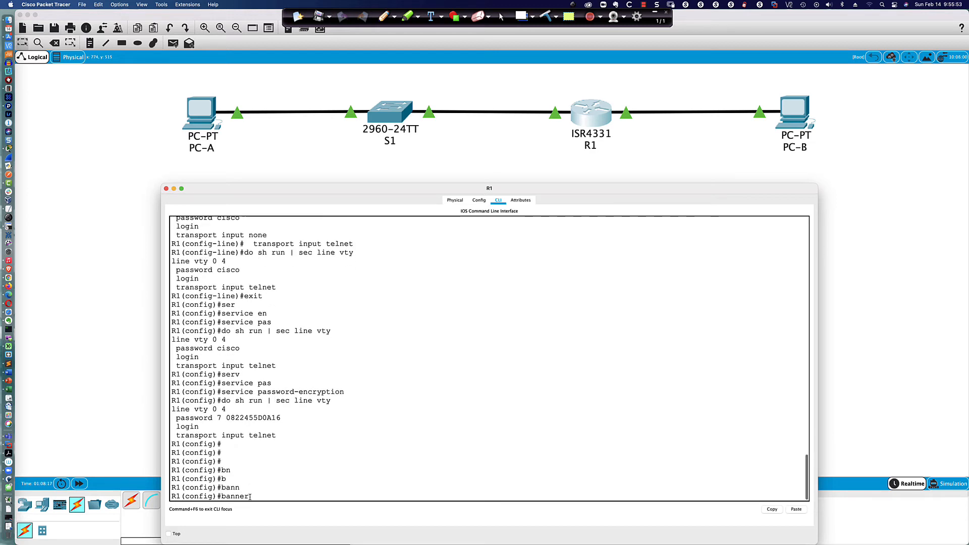
type("motd \"")
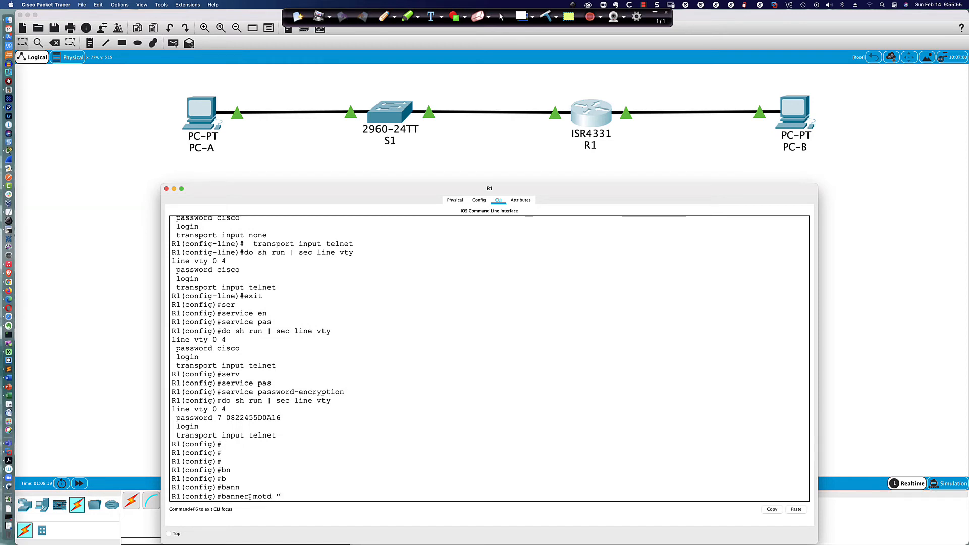
type("If not authorized please log")
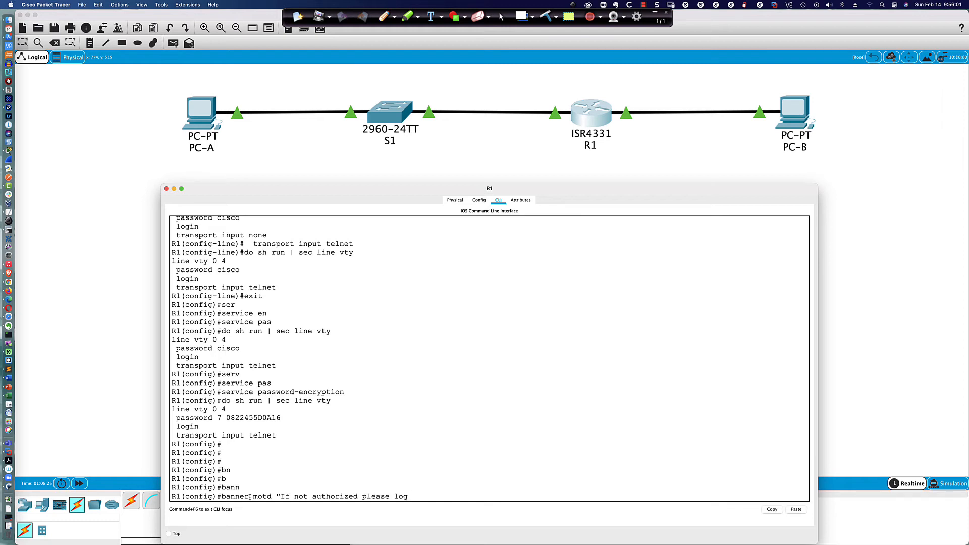
type(" off now - no privacy is impl")
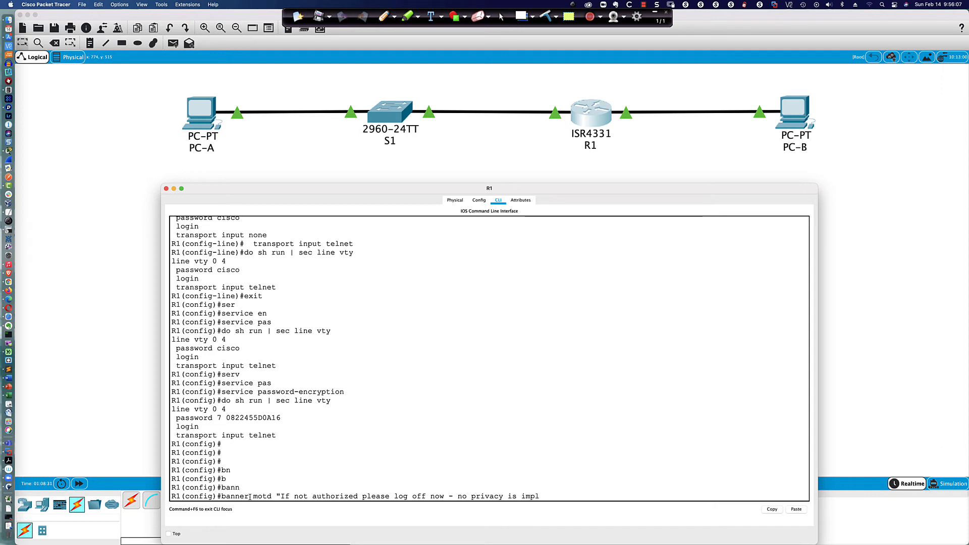
type("ied!!!\"")
key("Return")
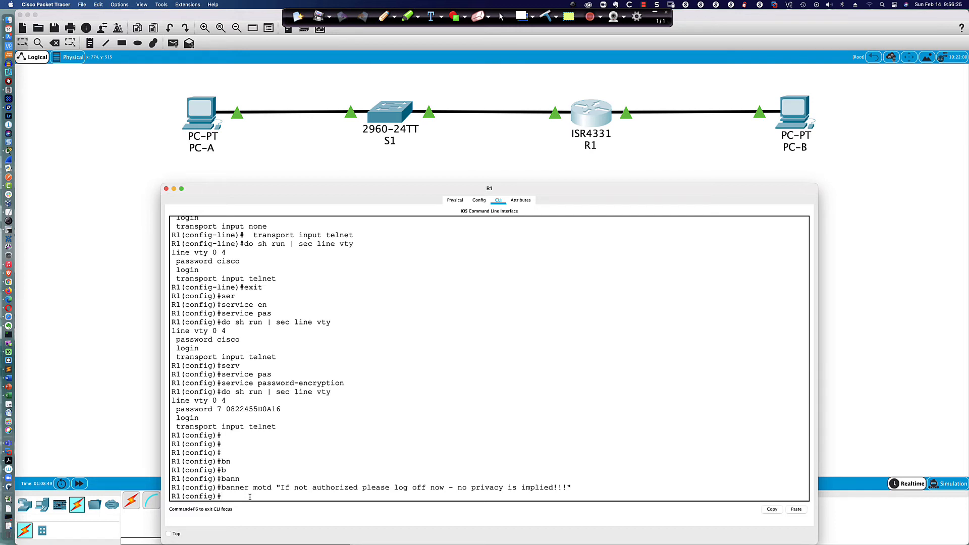
type("intdo sh ipint bri")
Step: List R1's interface summary and enter GigabitEthernet0/0/0 configuration mode
key("Return")
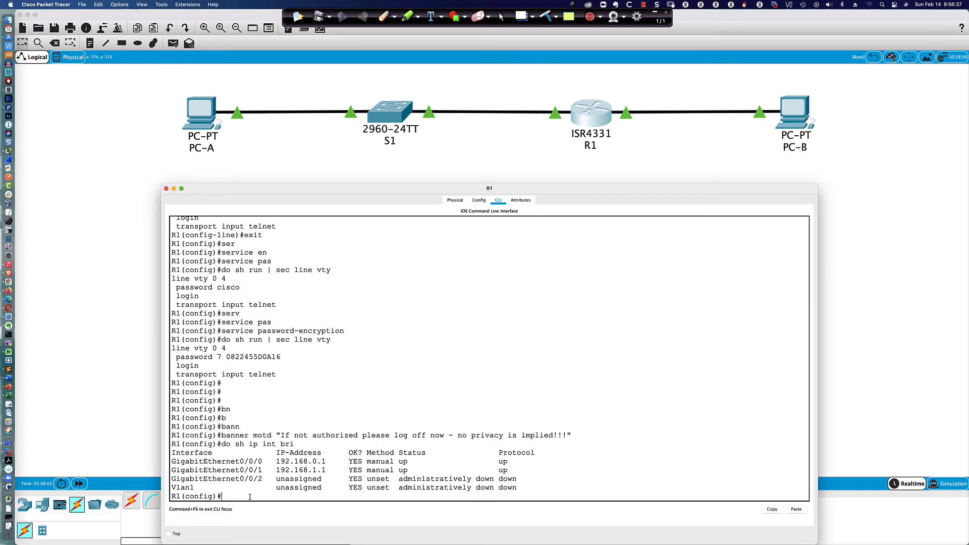
type("int gi0/0/0")
key("Return")
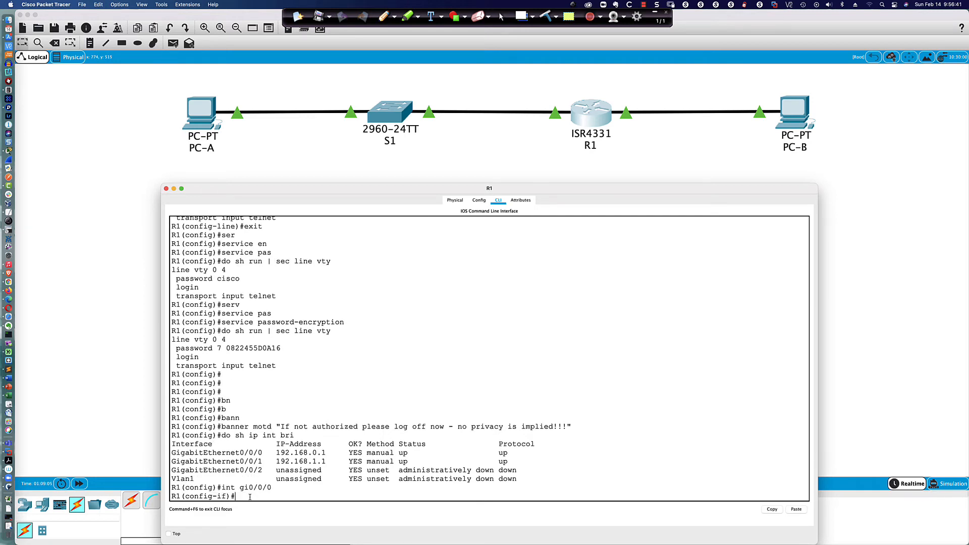
scroll(290, 383, "up", 1)
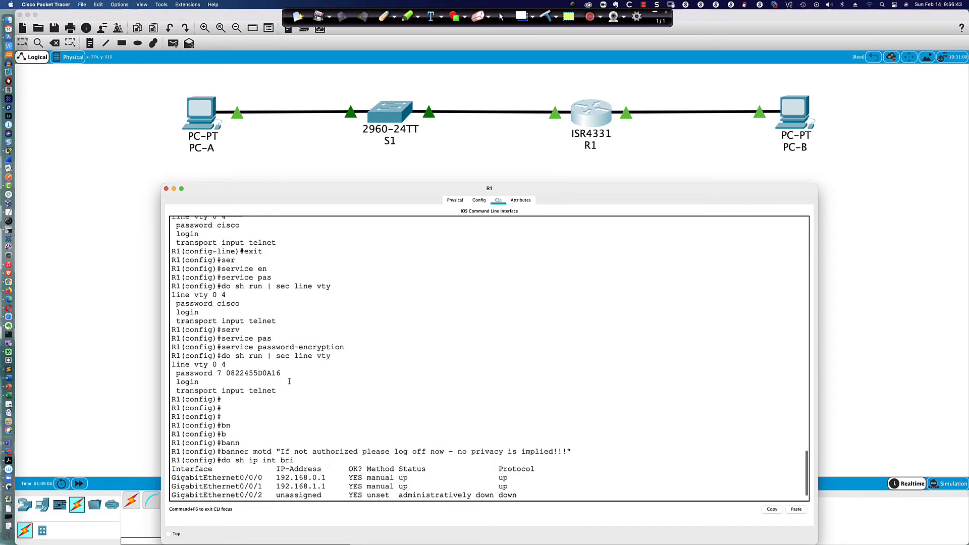
scroll(427, 314, "down", 1)
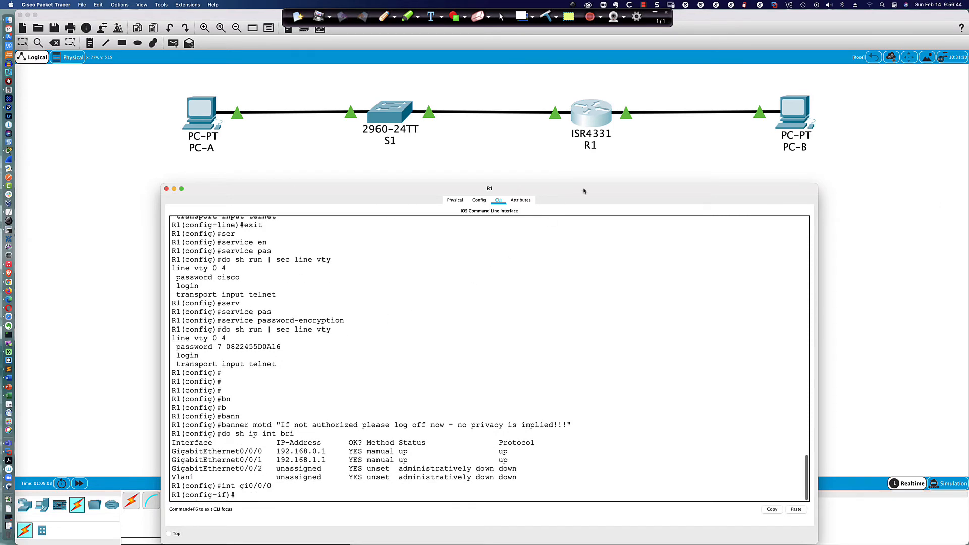
left_click(634, 158)
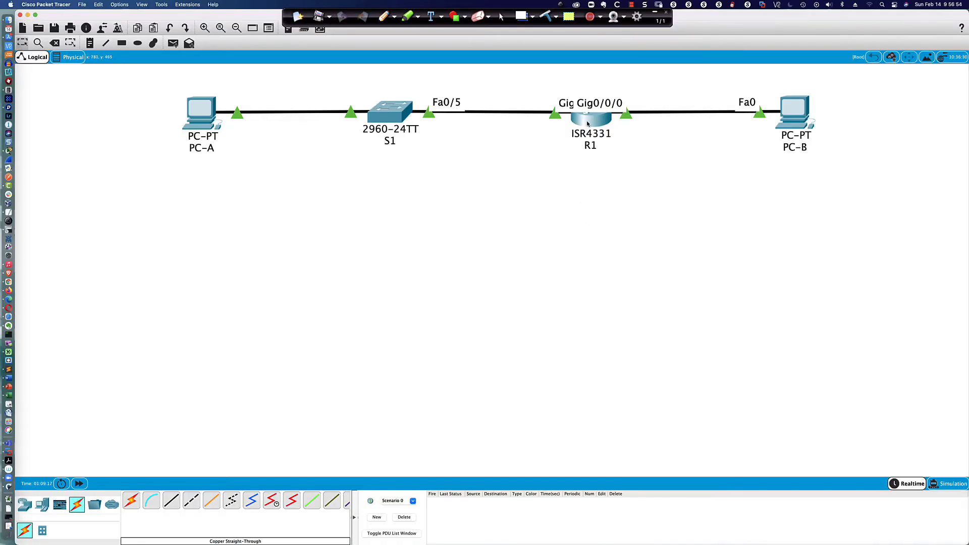
left_click(587, 124)
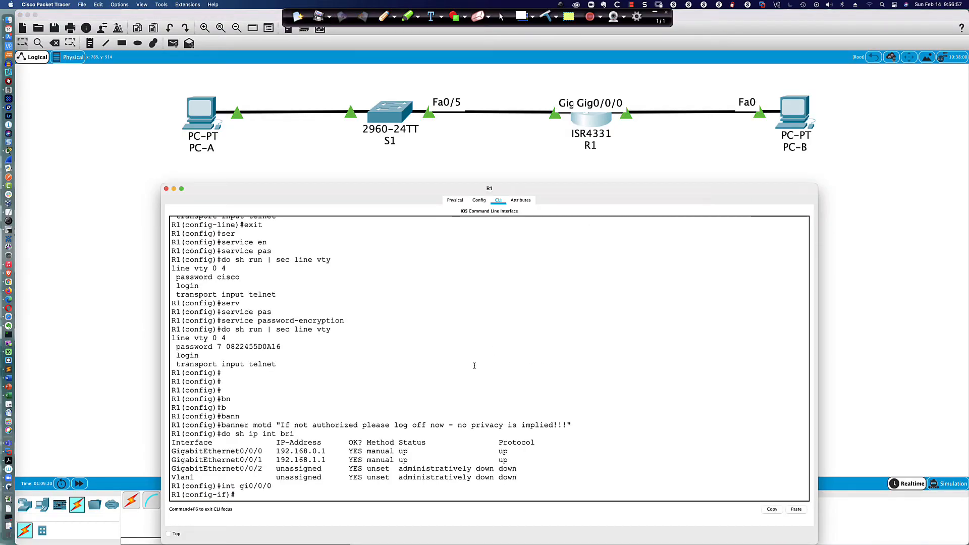
Step: Describe Gi0/0/0 as 'Interface connected to PC-B' with author initials, 02.14.2021 and a change-request number
type("desc")
key("Tab")
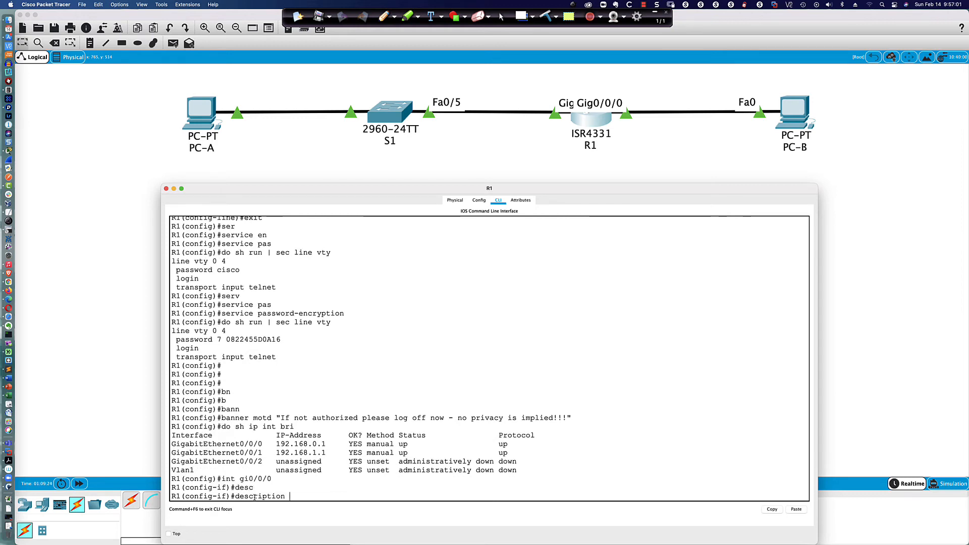
type("interface")
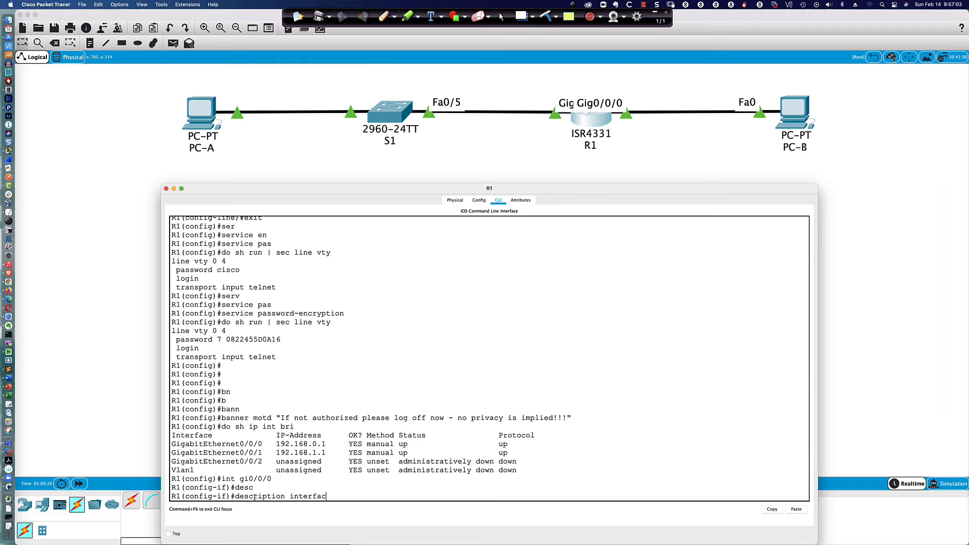
key("BackSpace")
key("BackSpace")
key("BackSpace")
key("BackSpace")
key("BackSpace")
key("BackSpace")
key("BackSpace")
key("BackSpace")
key("BackSpace")
type("Interface connected to P")
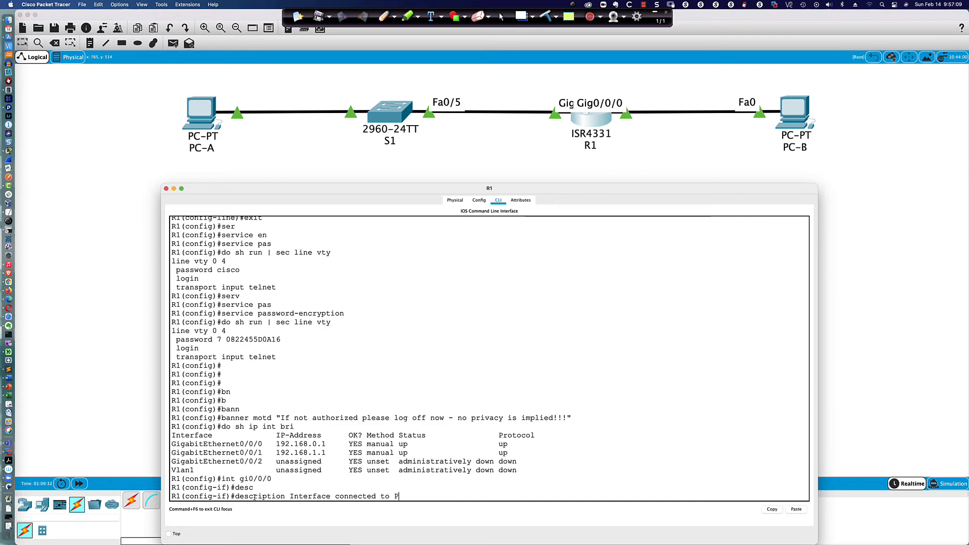
type("C-B - tpbonfi - 02.14.2021")
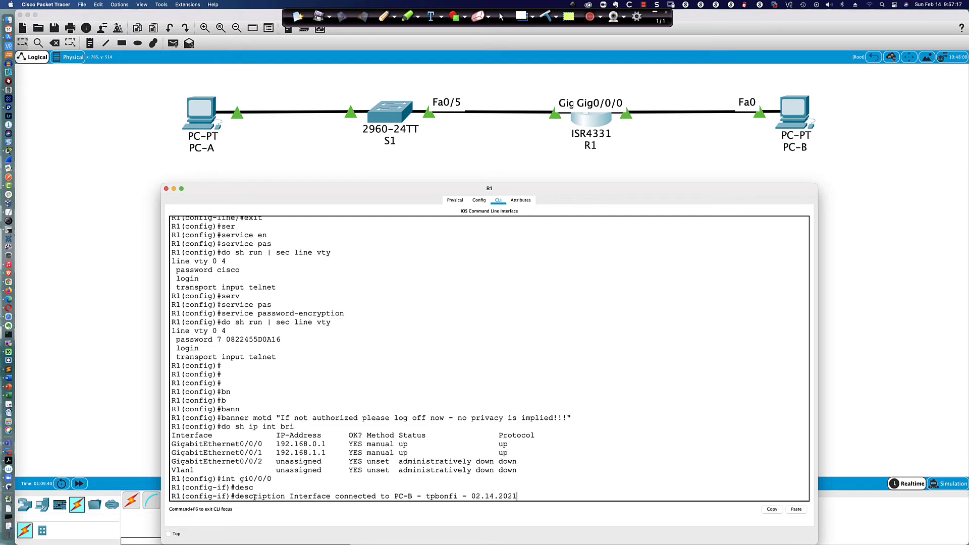
type(" - CCR#8675309")
key("Return")
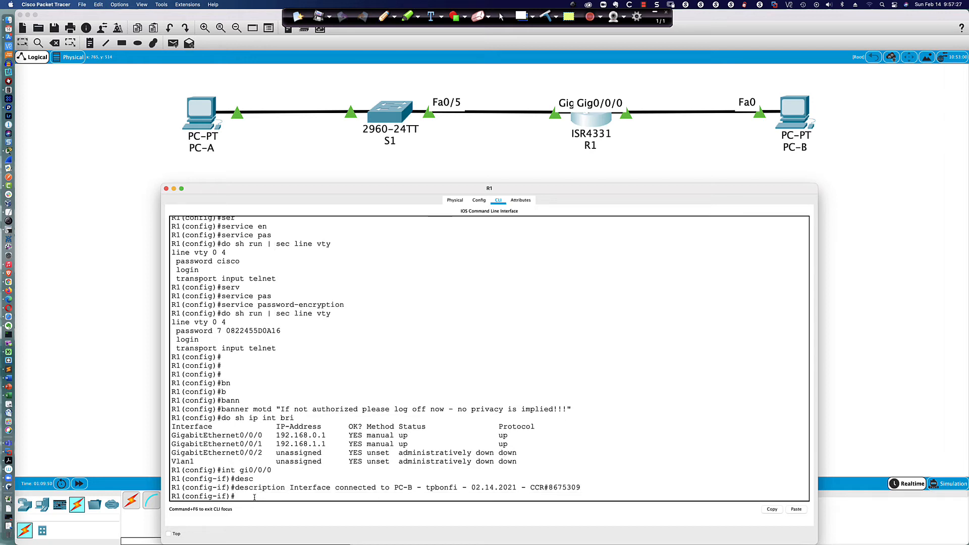
Step: List R1's running configuration with 'do sh run', paging through it, then quit the listing
type("do sh run")
key("Return")
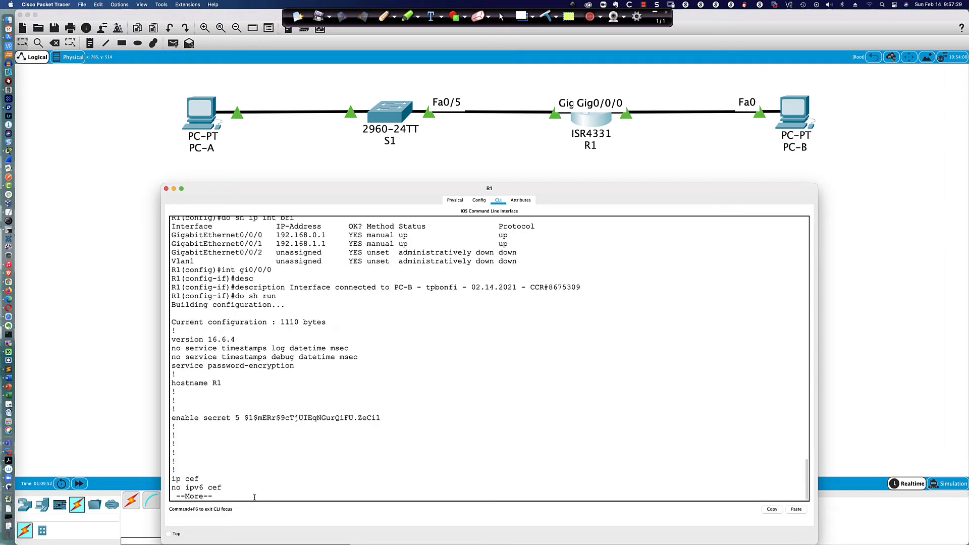
key("space")
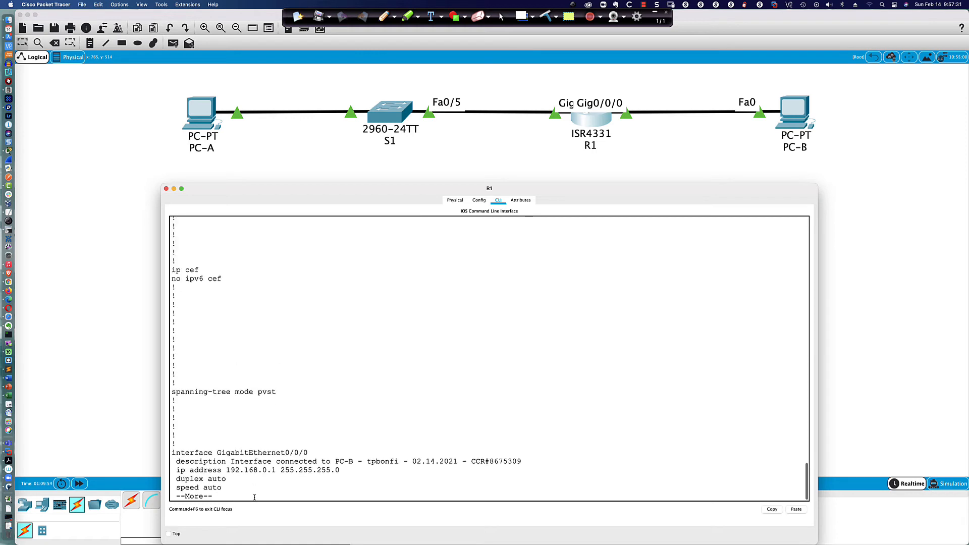
key("space")
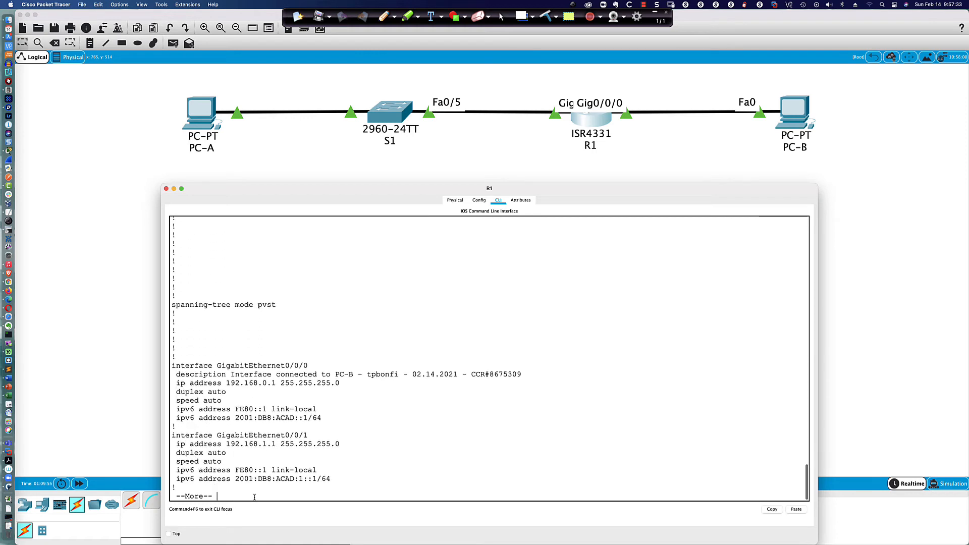
key("Return")
key("Return")
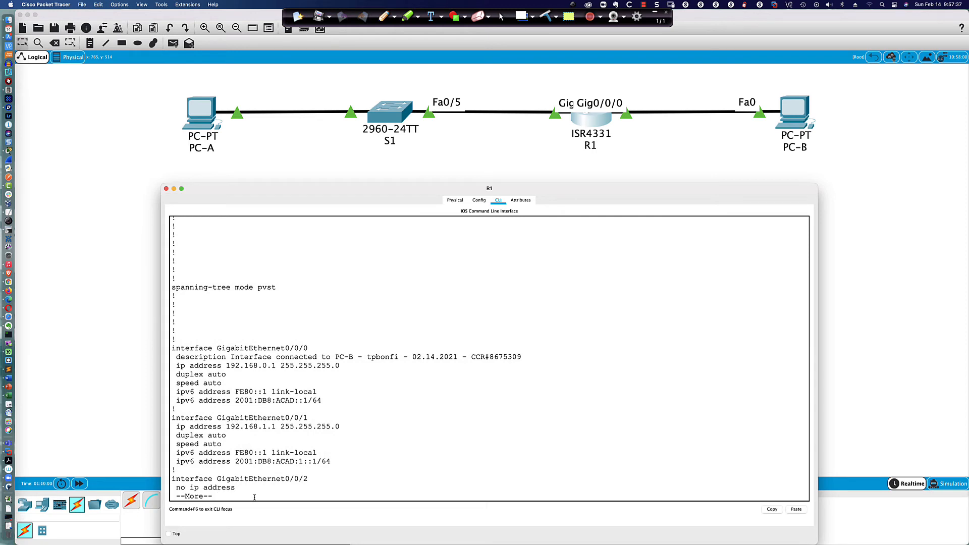
key("q")
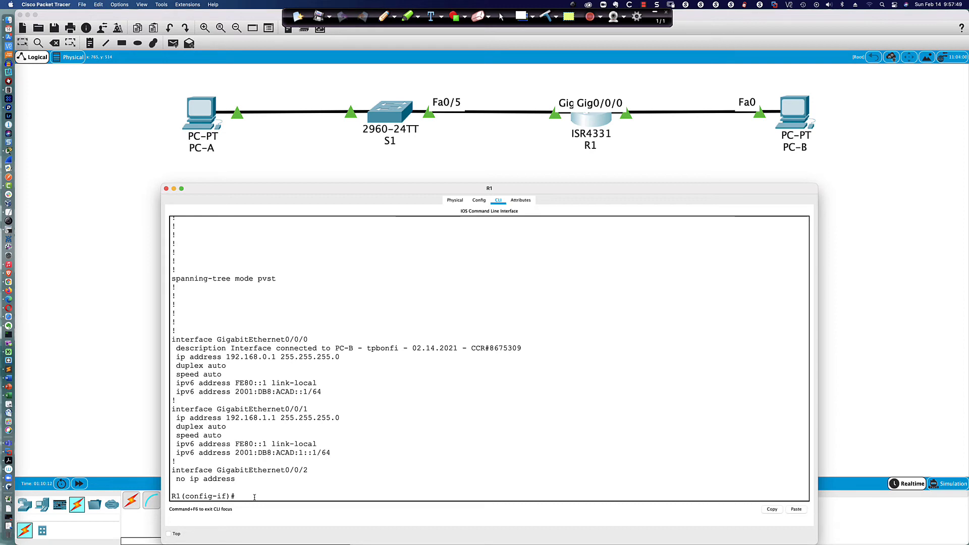
Step: Under int gi0/0/1, set the description 'Interface connected to S1 - fa0/5' by editing the pasted line
type("int gi0/0/1")
key("Return")
key("Return")
key("Return")
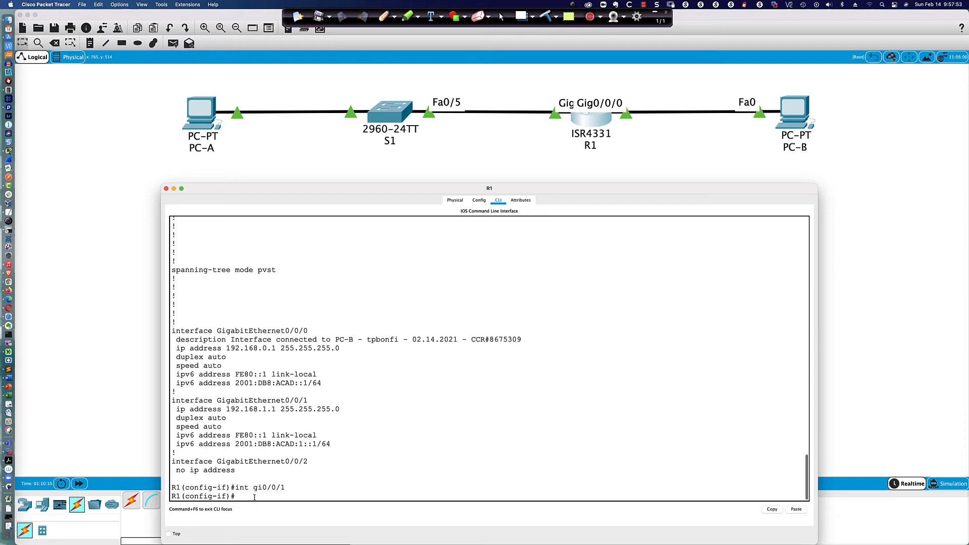
type("description Interface connected to PC-B - tpbonfi - 02.14.2021 - CCR#8675309")
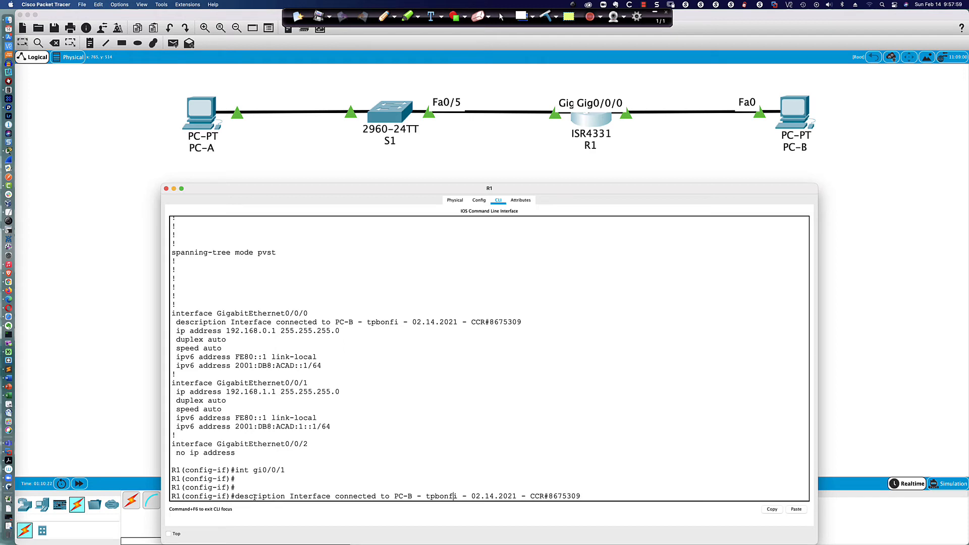
key("Left")
key("Left")
key("Left")
key("BackSpace")
key("BackSpace")
key("BackSpace")
key("BackSpace")
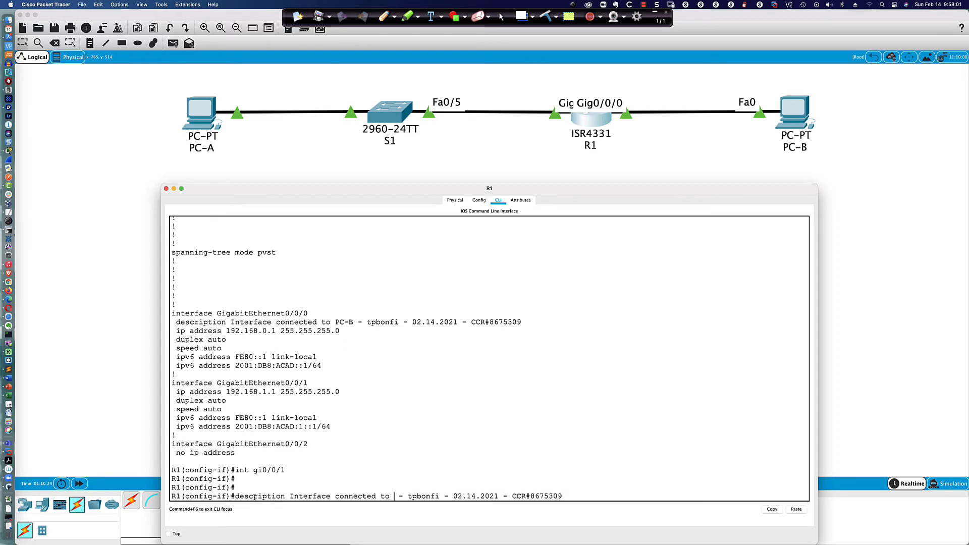
type("S1/PC-A")
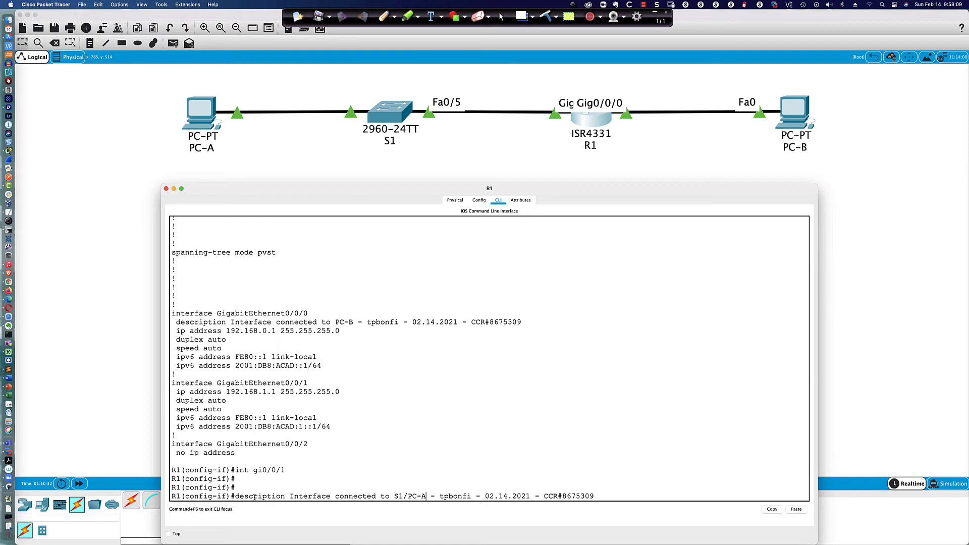
key("BackSpace")
key("BackSpace")
key("BackSpace")
key("BackSpace")
key("BackSpace")
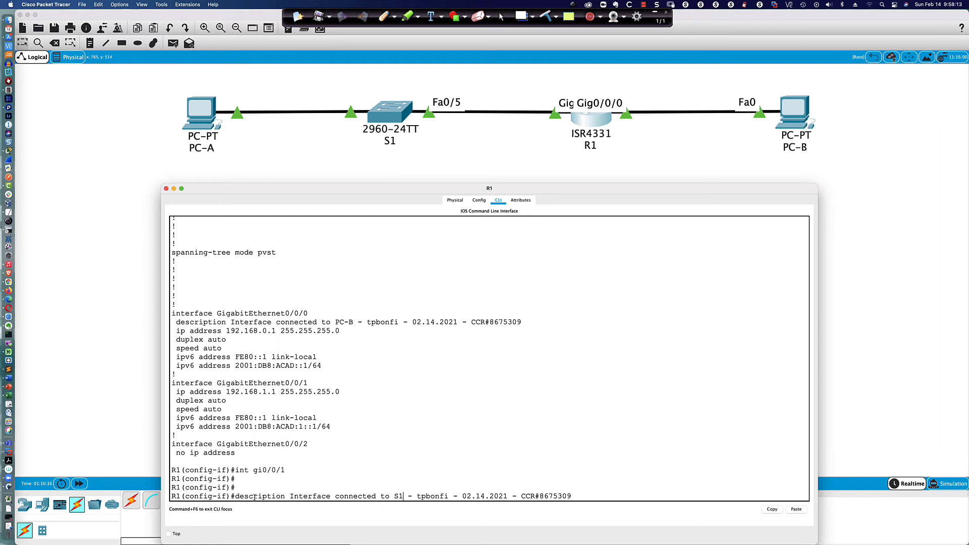
type("/fa")
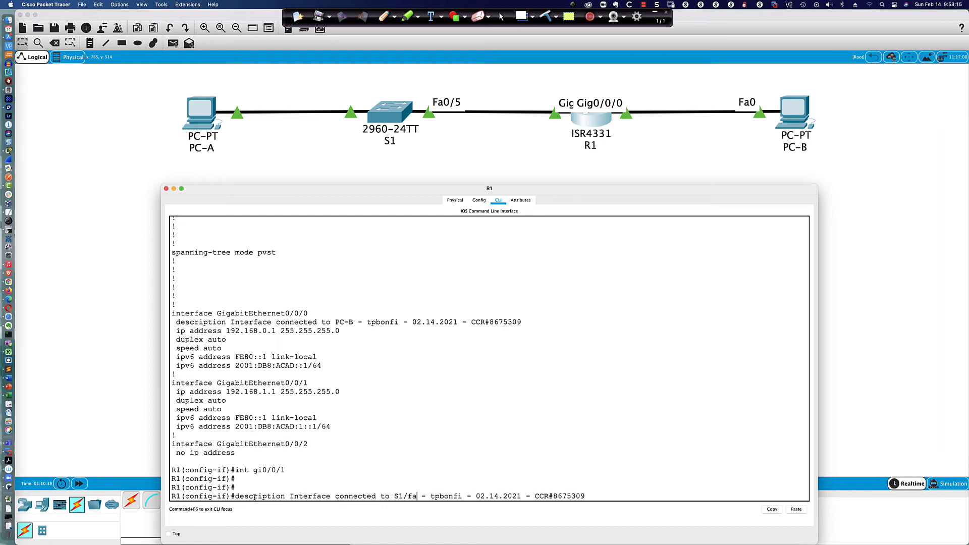
type("/")
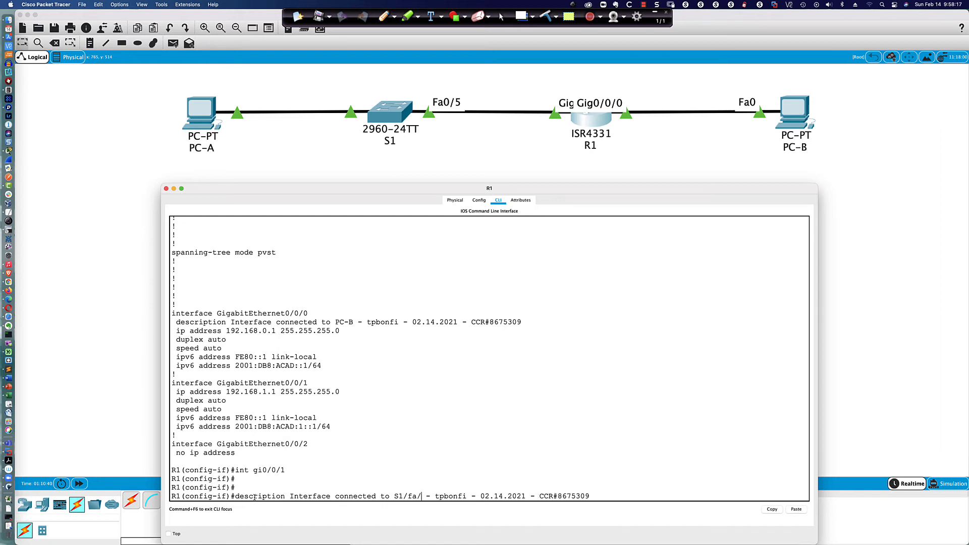
key("BackSpace")
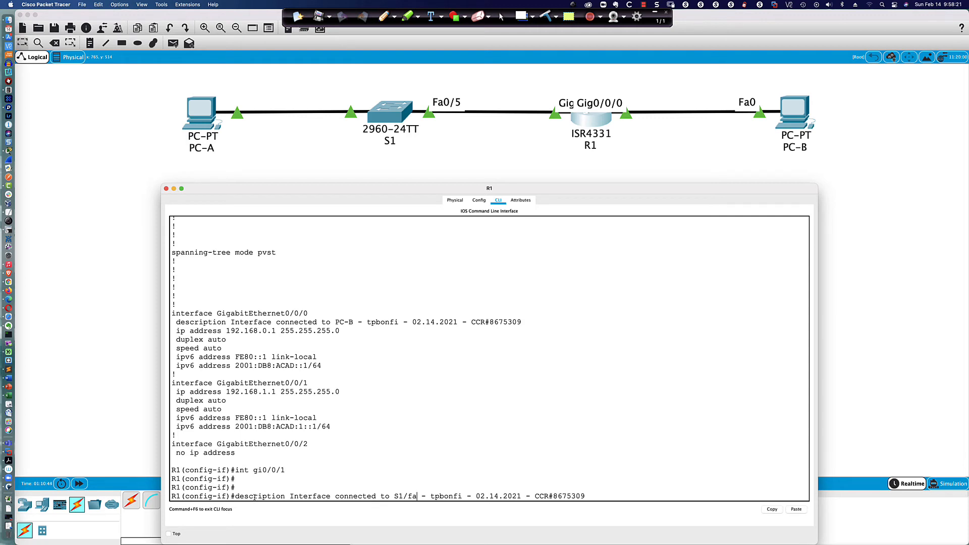
type("0/5")
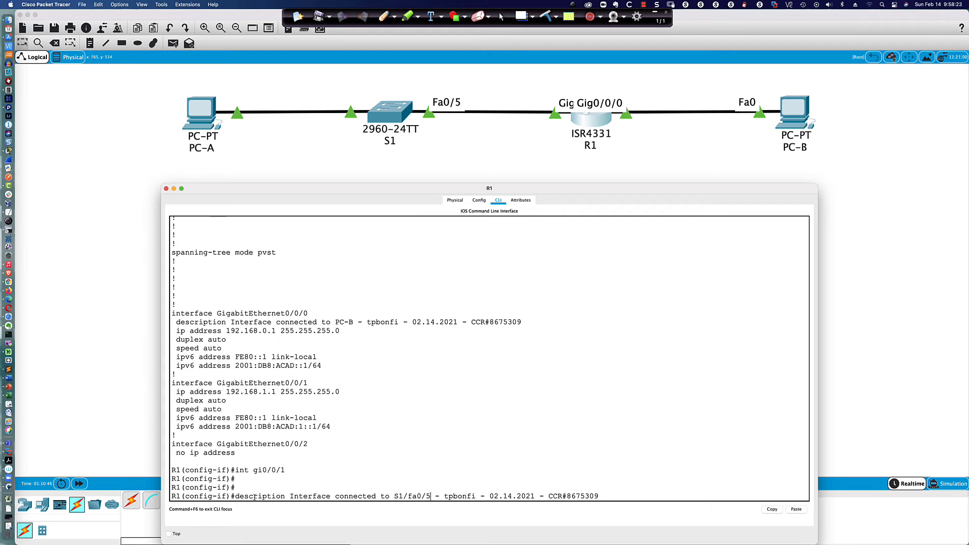
key("BackSpace")
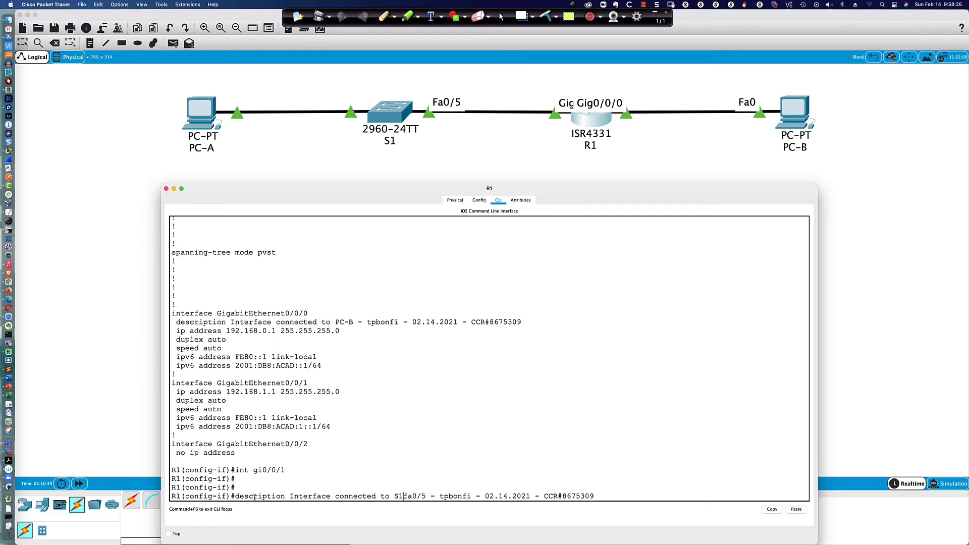
type("-")
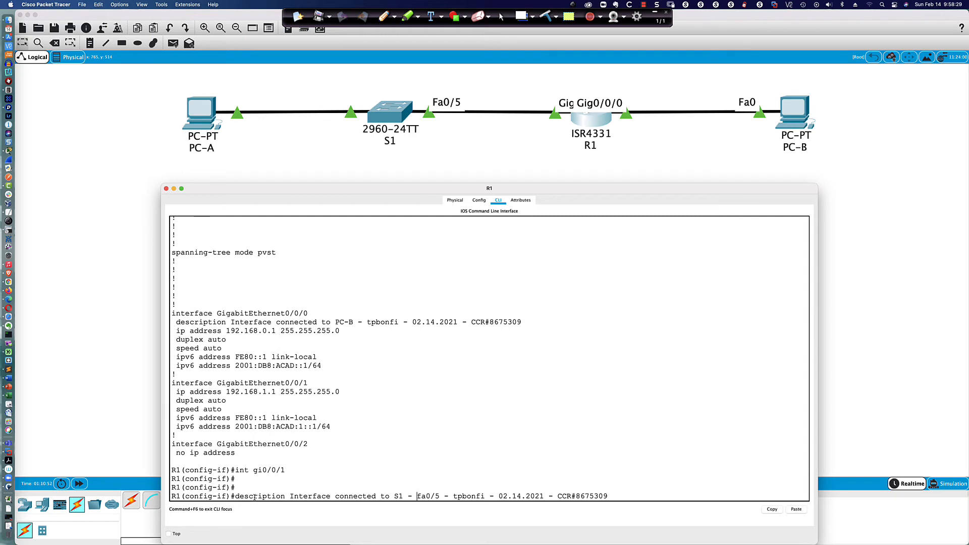
key("Return")
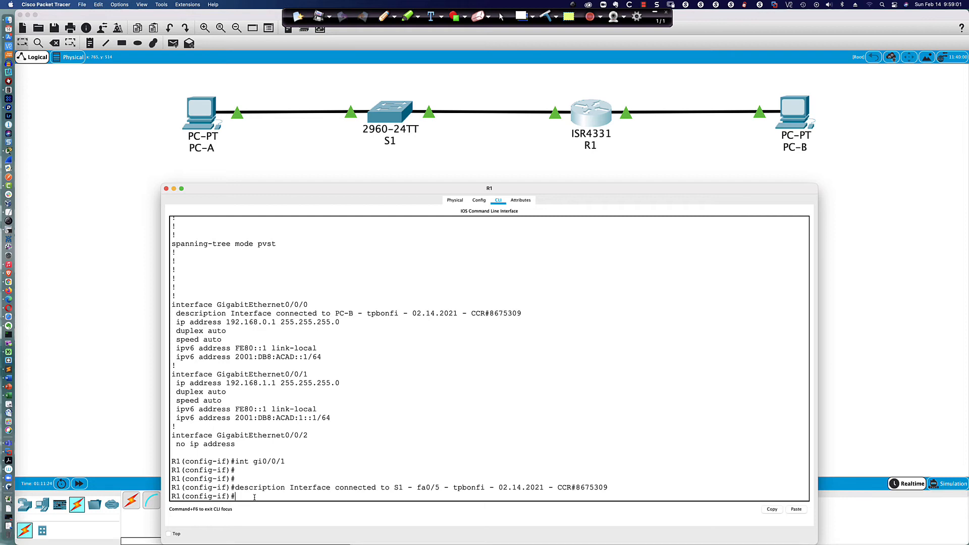
Step: Exit interface configuration mode back to global configuration
key("Return")
key("Return")
key("Return")
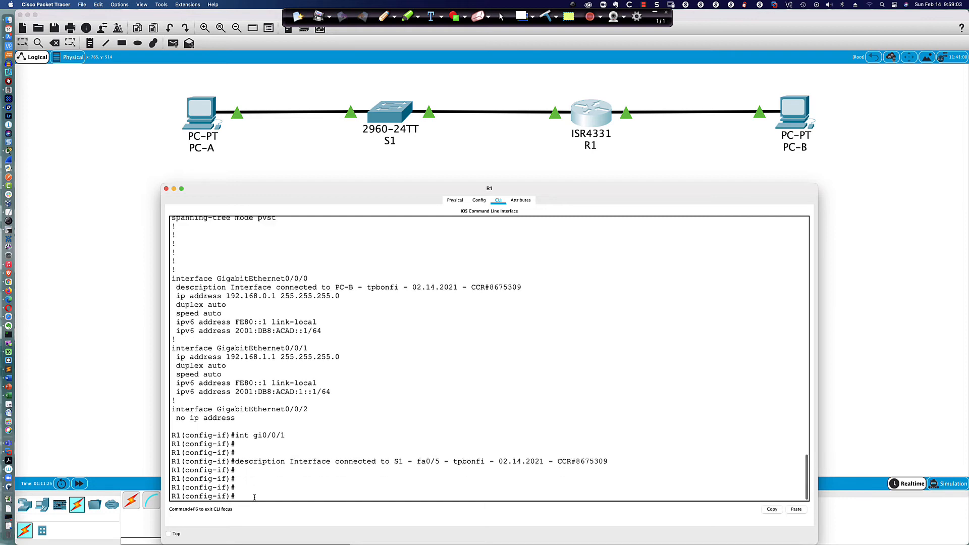
type("exit")
key("Return")
key("Return")
key("Return")
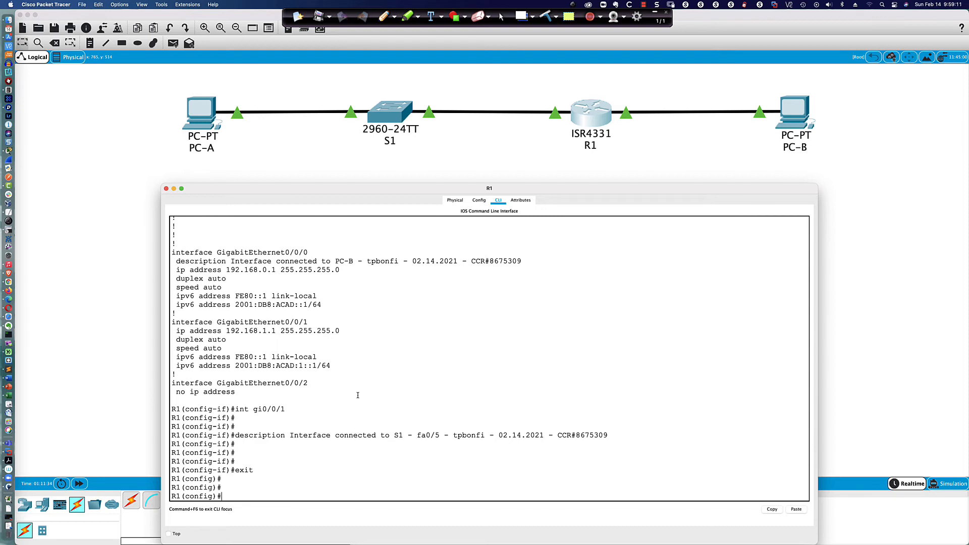
Step: From PC-B's command prompt, ping 2001:db8:acad:1::3
left_click(792, 112)
left_click(793, 112)
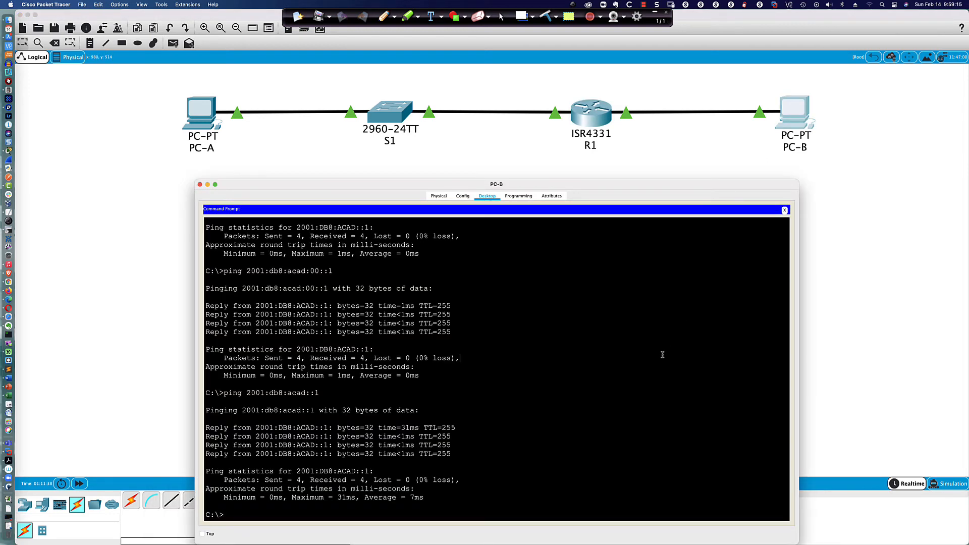
type("ping 2001:")
type("db8:acad")
type(":1::3")
key("Return")
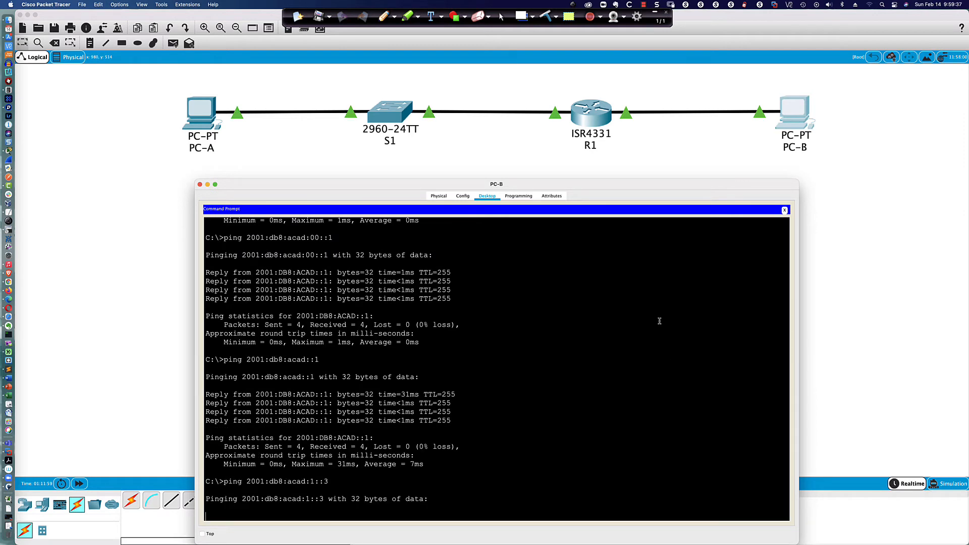
Step: Check PC-A's IP Configuration, then return to PC-B's command prompt
left_click(193, 119)
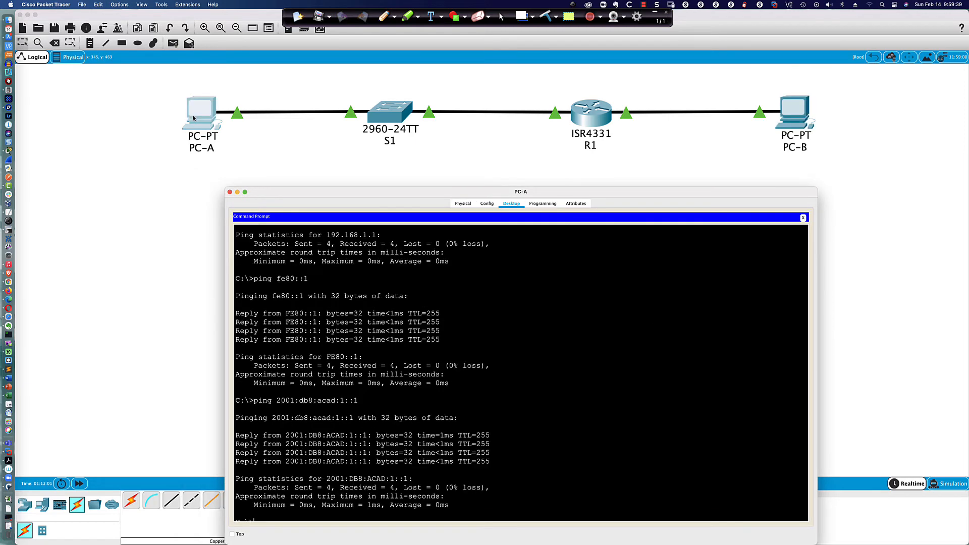
left_click(803, 218)
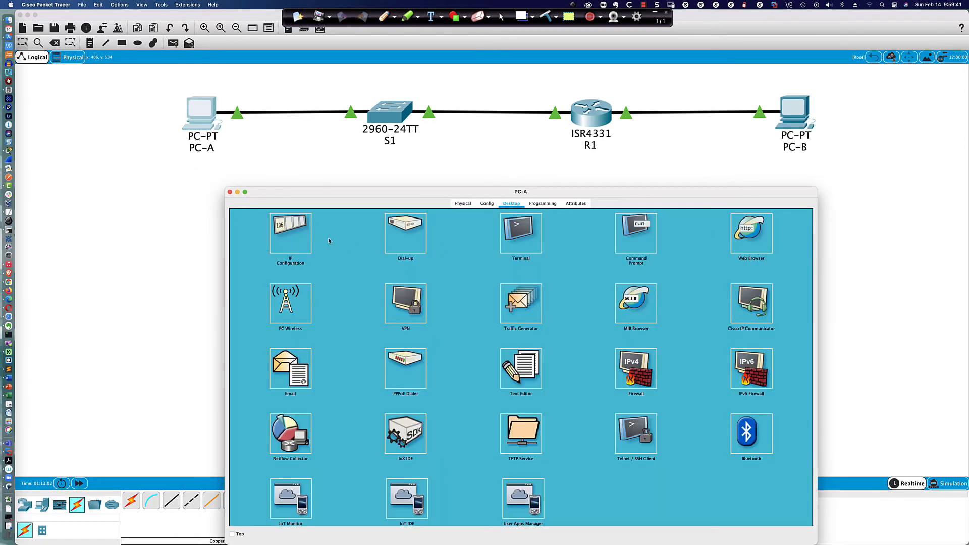
left_click(289, 231)
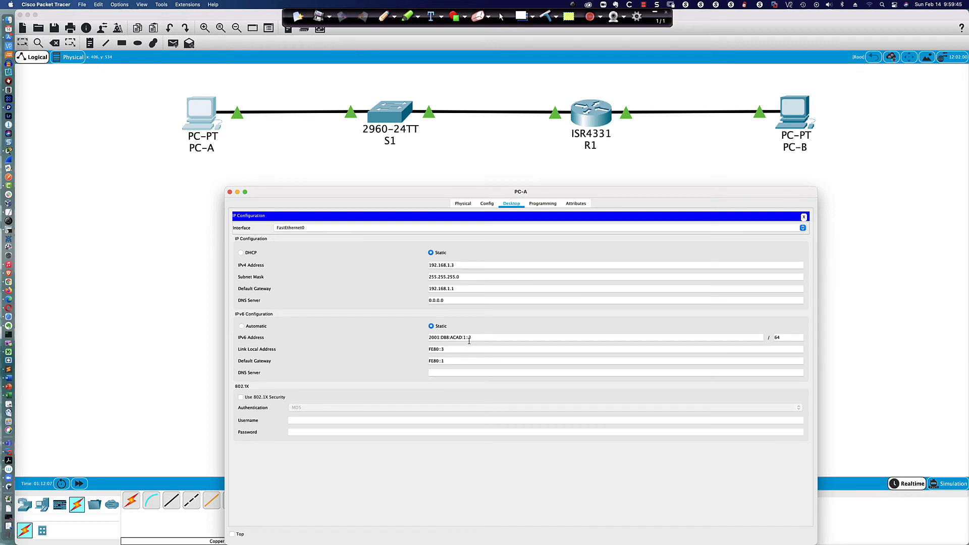
left_click(804, 217)
left_click(795, 110)
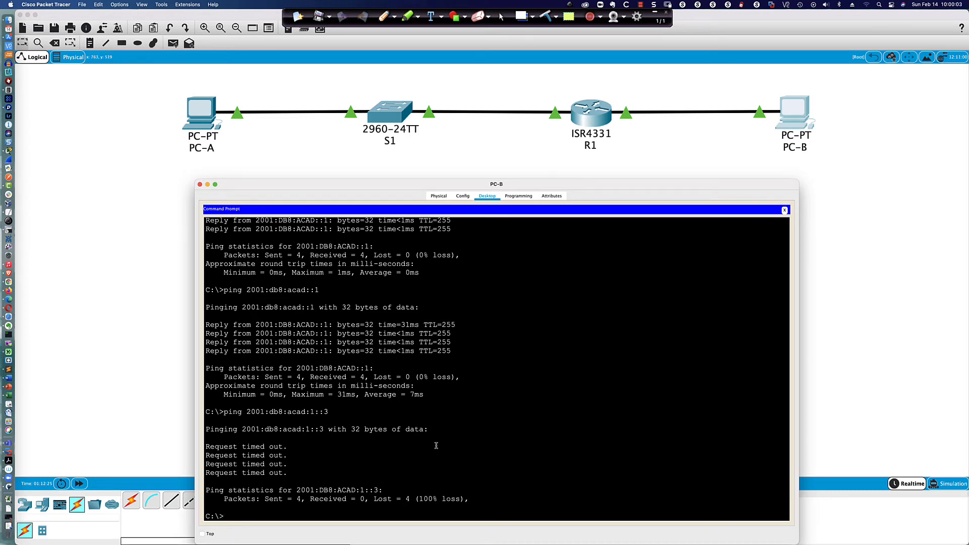
Step: Show R1's IPv4 routing table with 'do sh ip route'
left_click(584, 118)
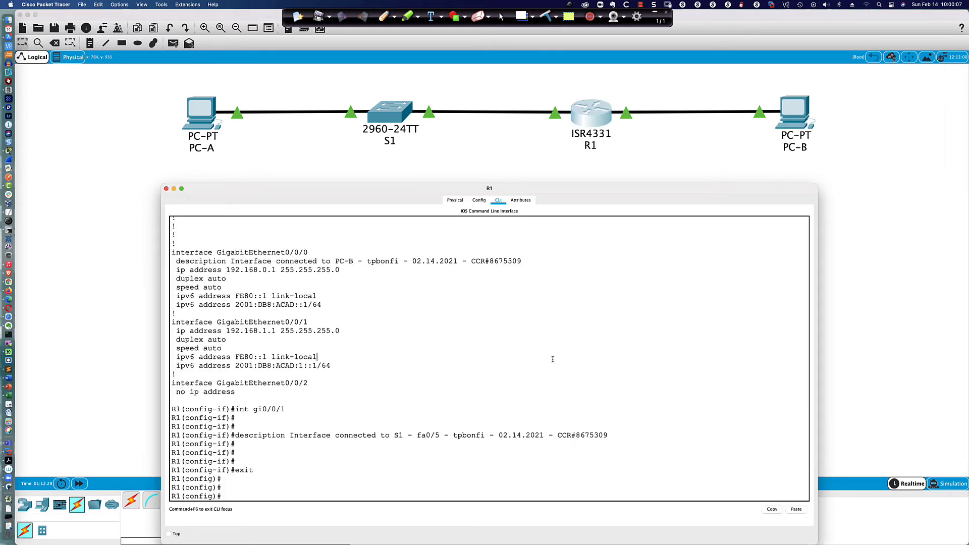
type("do sh ip route")
key("Return")
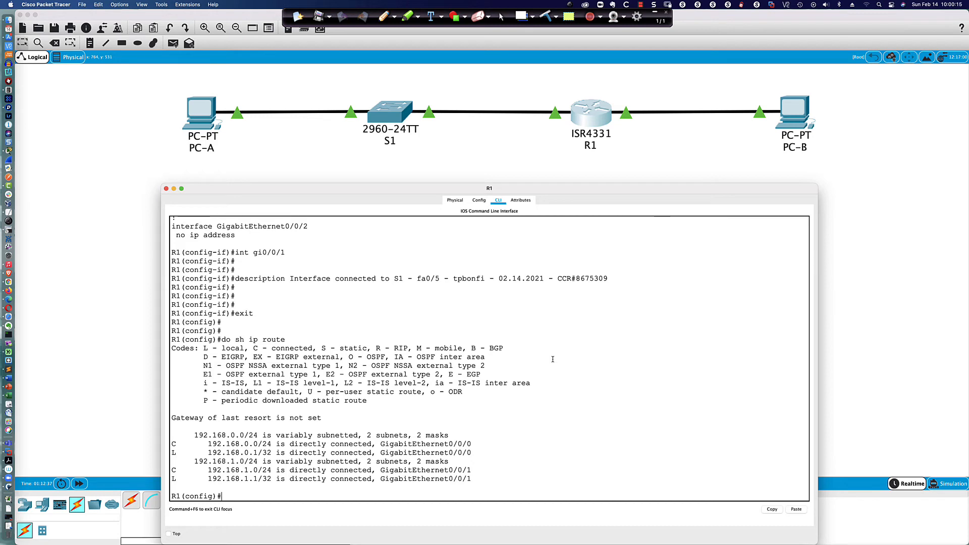
key("Return")
key("Return")
key("Return")
Step: Show R1's IPv6 routing table and highlight the connected 2001:DB8:ACAD:1::/64 route
type("do sh ipv")
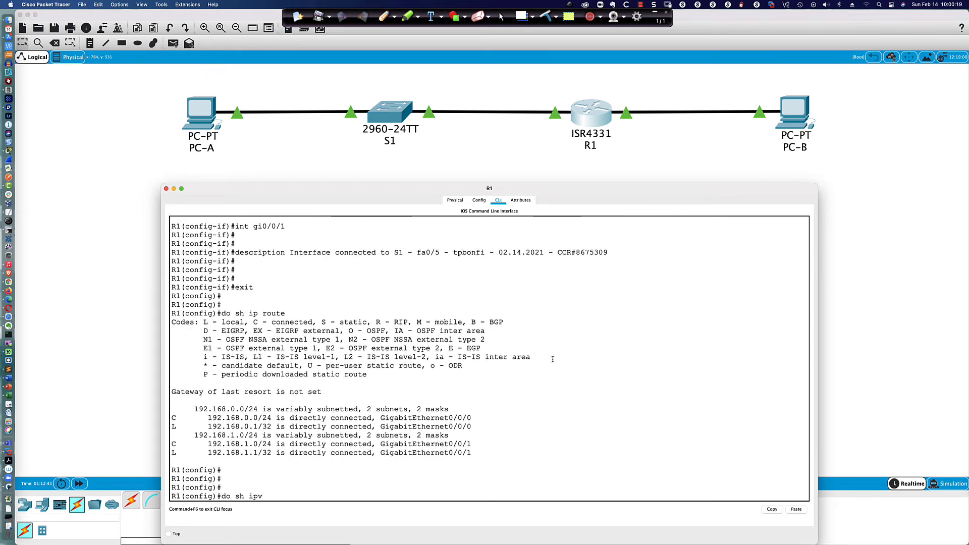
key("BackSpace")
key("BackSpace")
key("BackSpace")
type("r")
key("BackSpace")
type("ipv6 route")
key("Return")
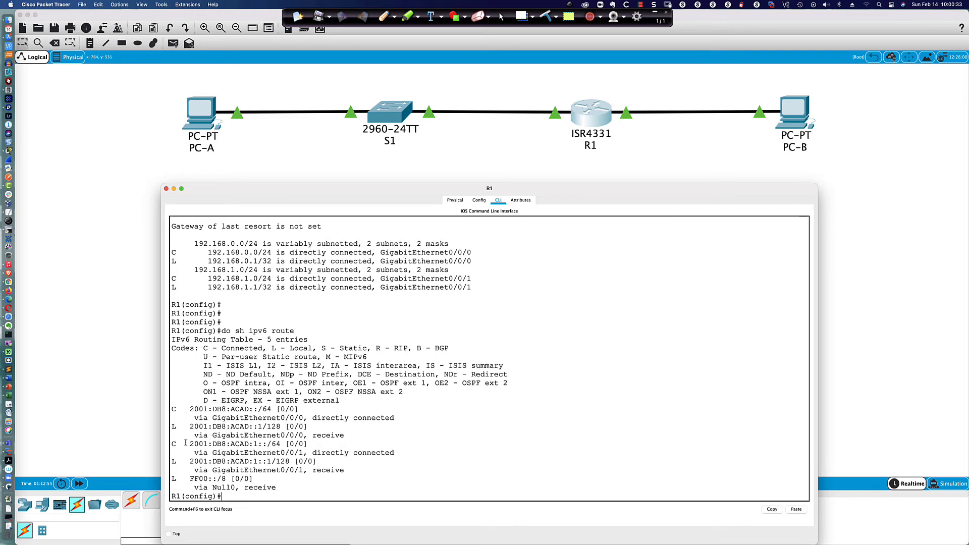
left_click_drag(172, 444, 397, 452)
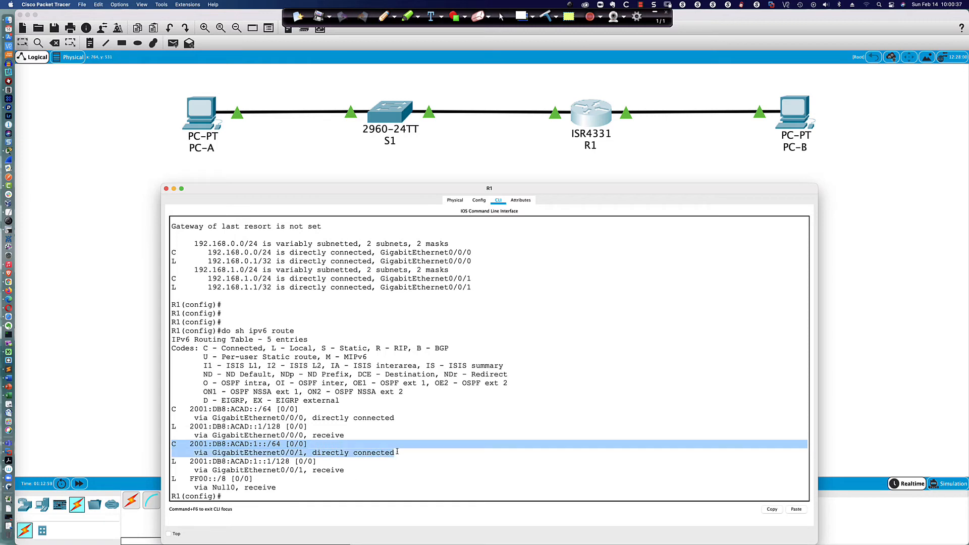
left_click(237, 497)
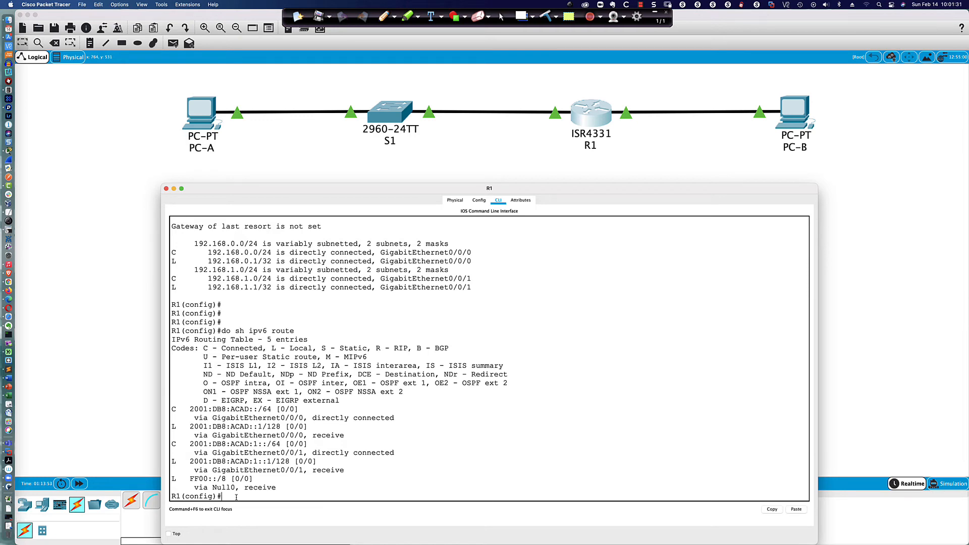
Step: Enable ipv6 unicast-routing on R1
type("ipv6 uni")
key("Tab")
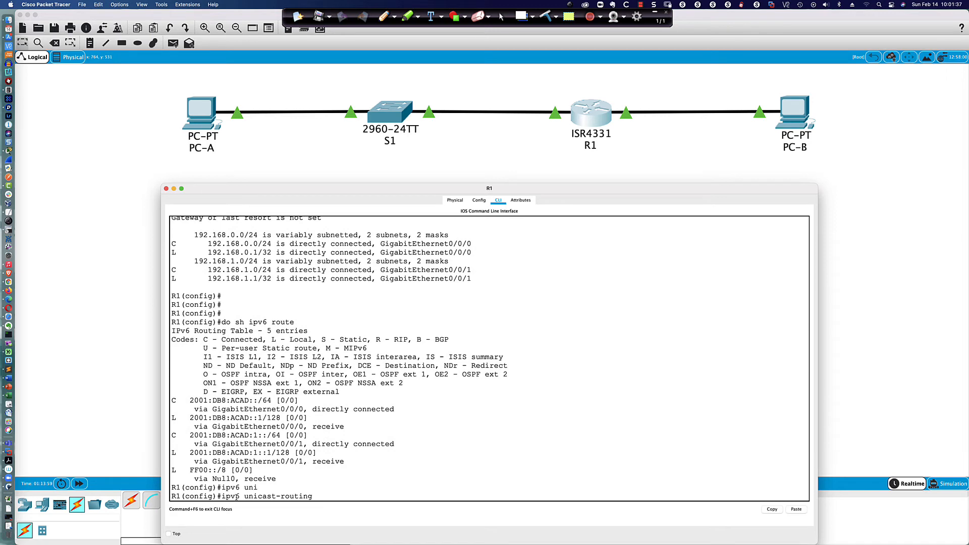
key("Return")
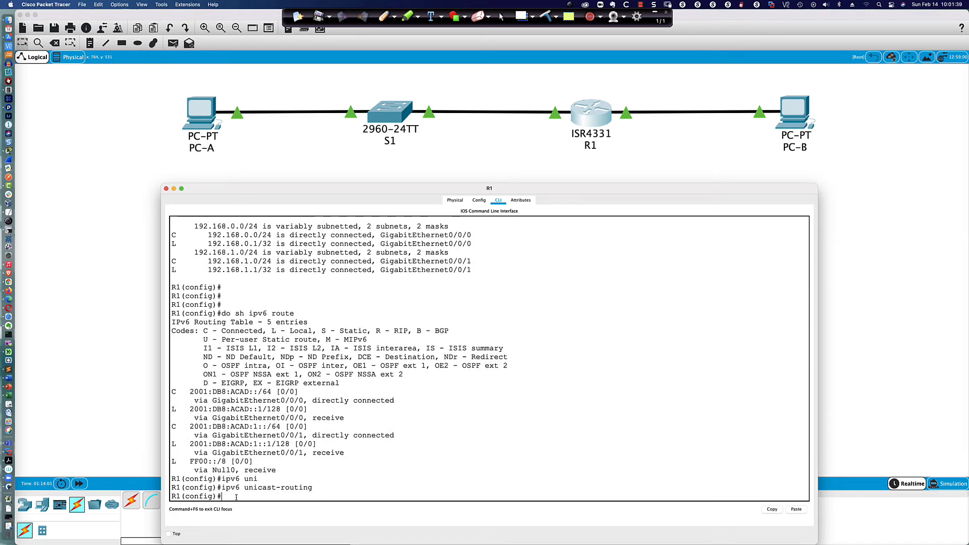
Step: Rerun PC-B's ping to 2001:db8:acad:1::3, which still times out
left_click(785, 134)
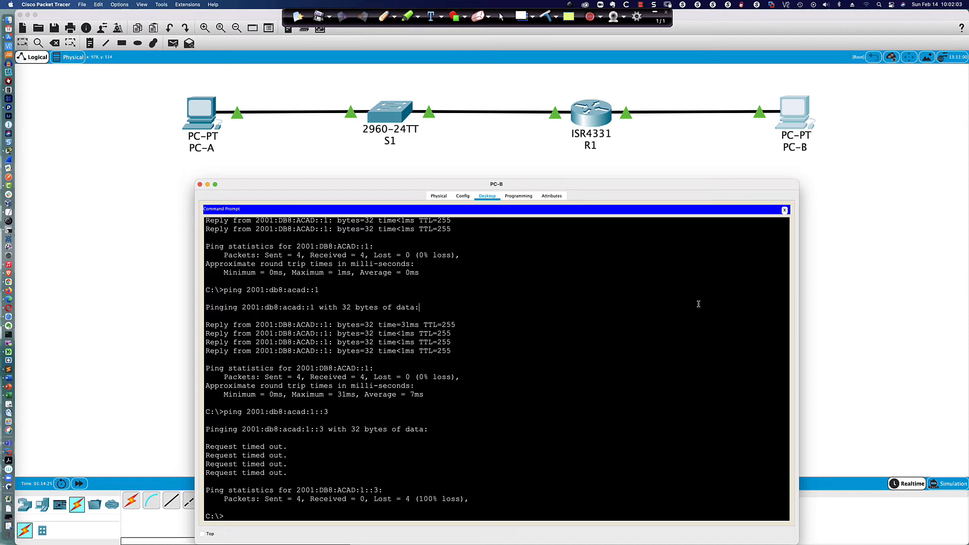
key("Return")
key("Return")
key("Return")
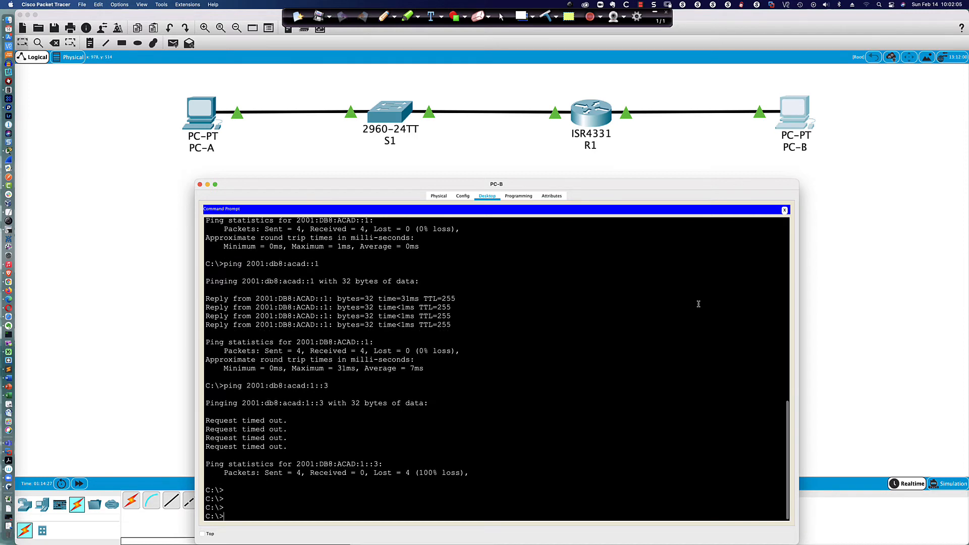
key("Up")
key("Return")
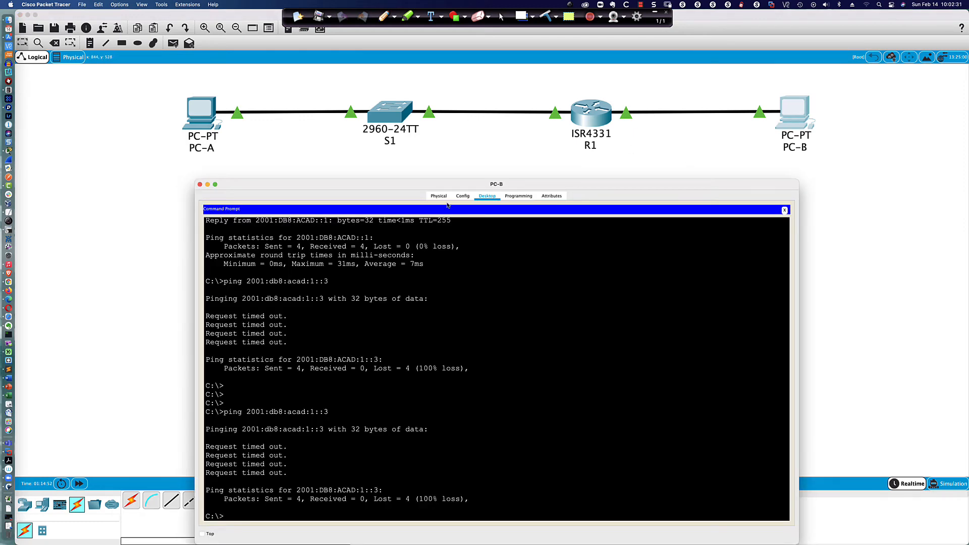
Step: Enter fe80::1 as PC-B's IPv6 Default Gateway, then go back to its Command Prompt
left_click(784, 210)
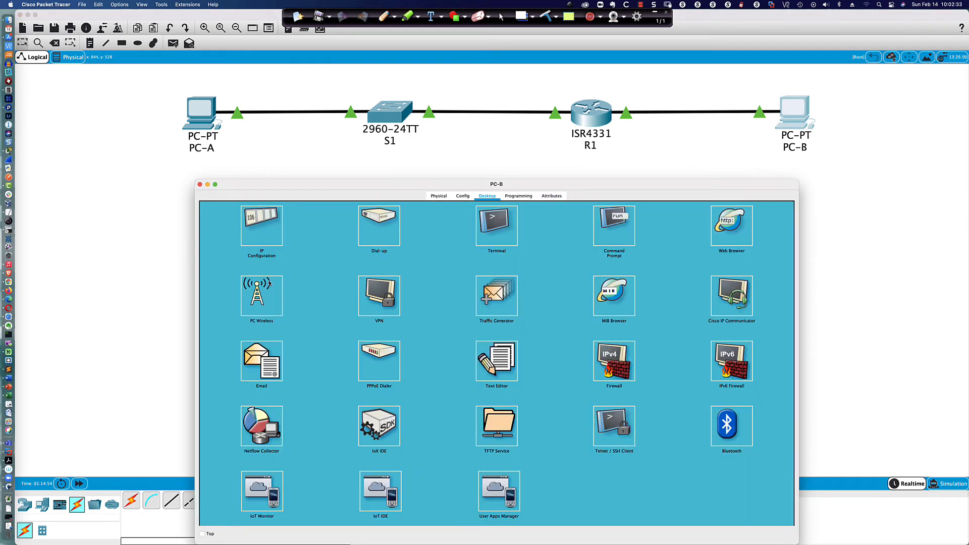
left_click(261, 238)
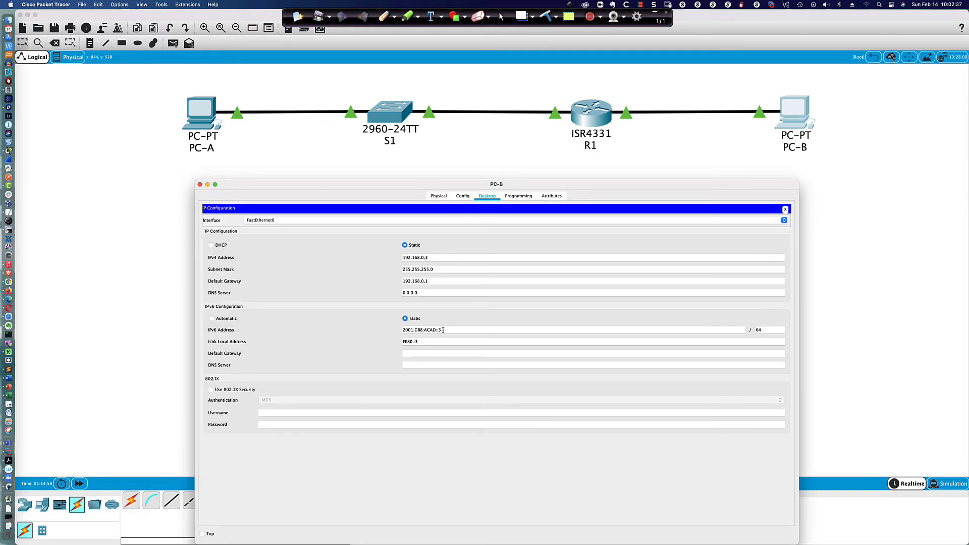
left_click(412, 353)
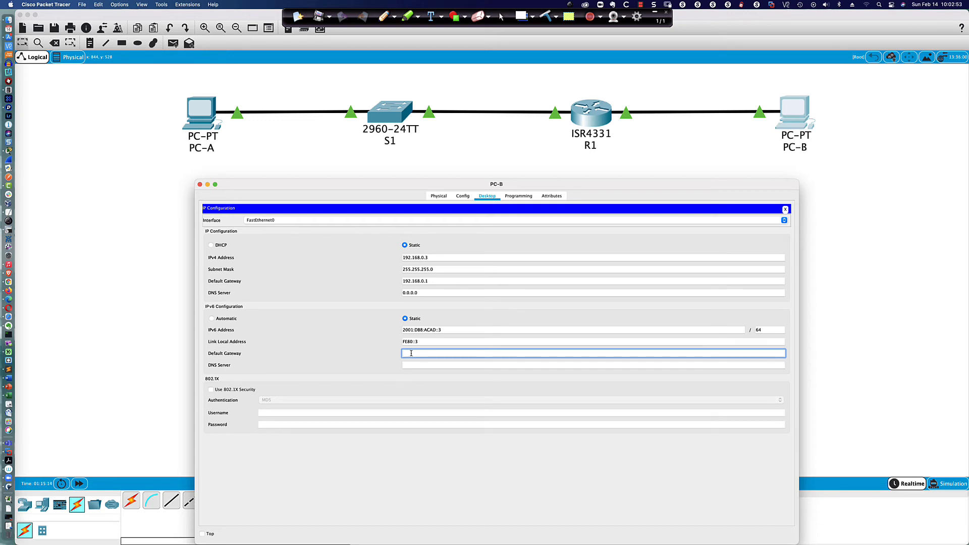
type("80::1")
key("Tab")
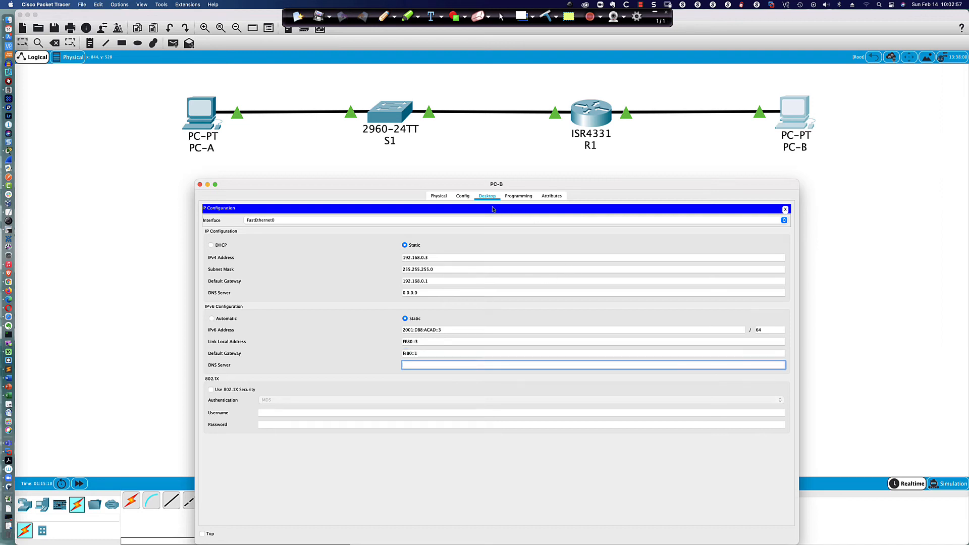
left_click(785, 209)
left_click(618, 231)
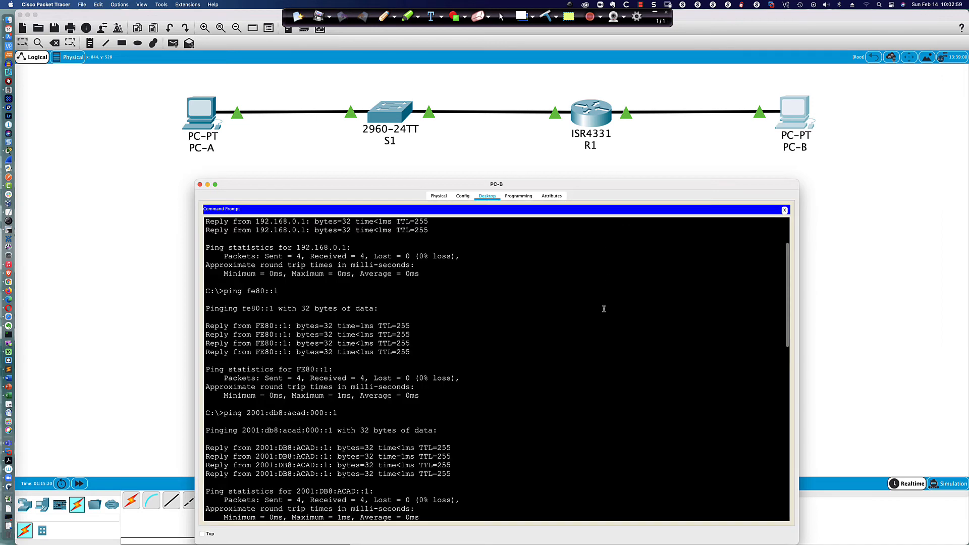
Step: Rerun PC-B's ping to 2001:db8:acad:1::3, now succeeding 4/4
key("Return")
key("Return")
key("Return")
key("Up")
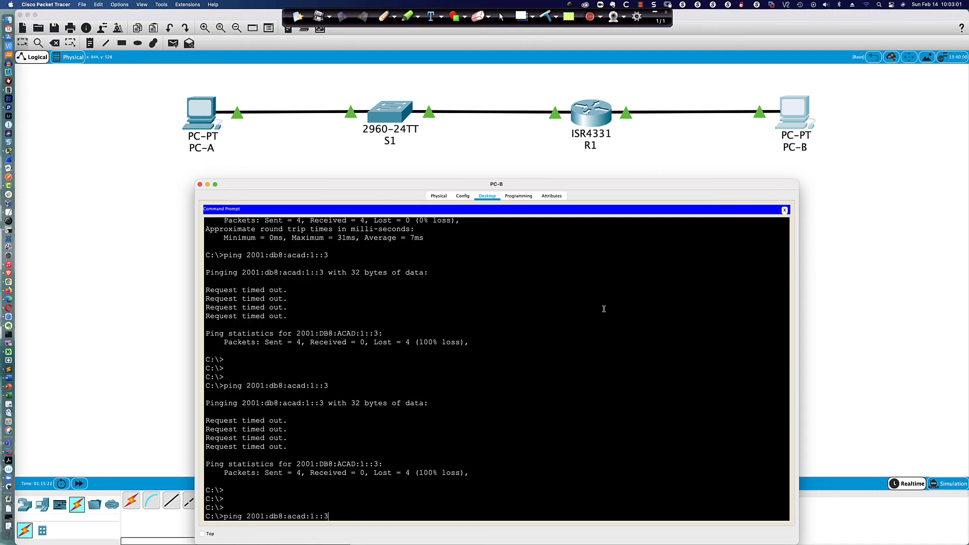
key("Return")
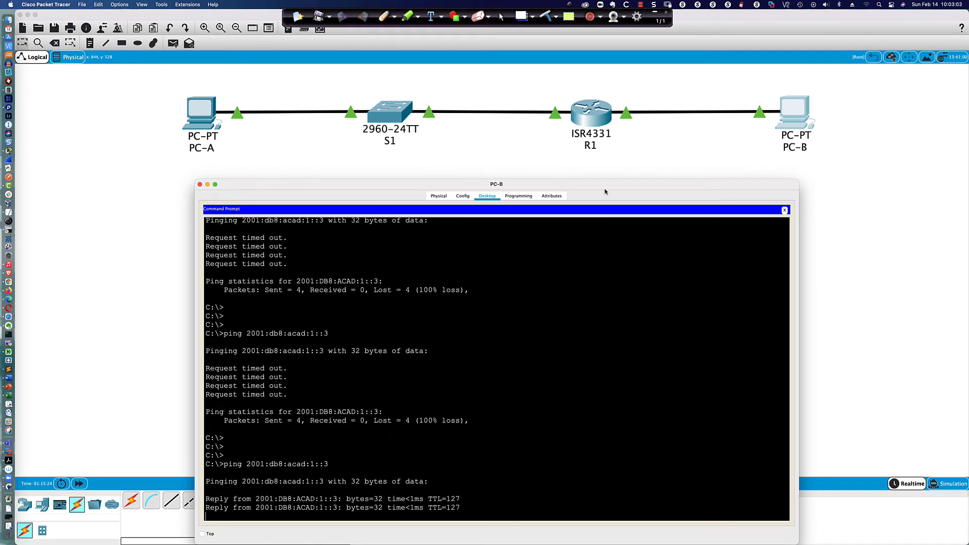
Step: Disable IPv6 routing on R1 with 'no ipv6 unicast-routing'
left_click(591, 116)
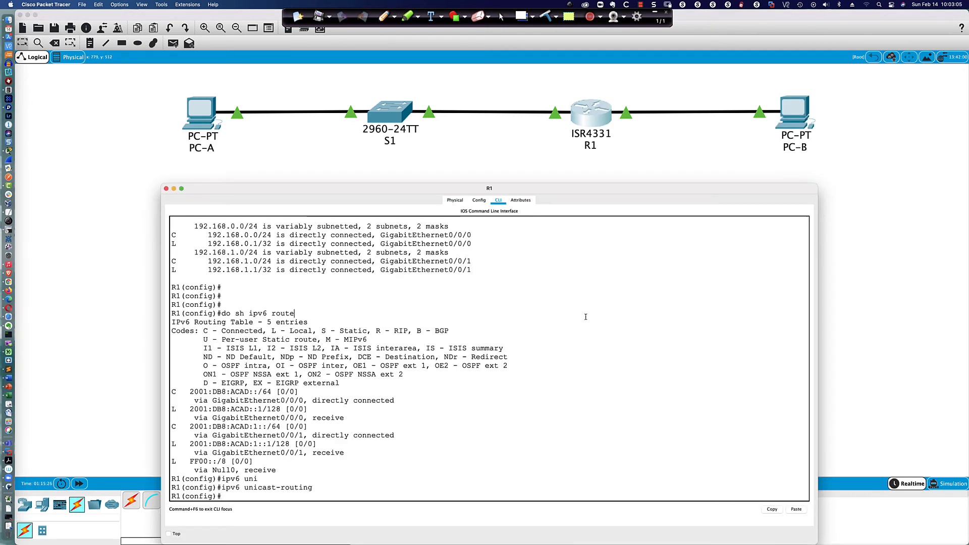
key("Up")
key("Left")
key("Left")
key("Left")
key("Left")
key("Left")
key("Left")
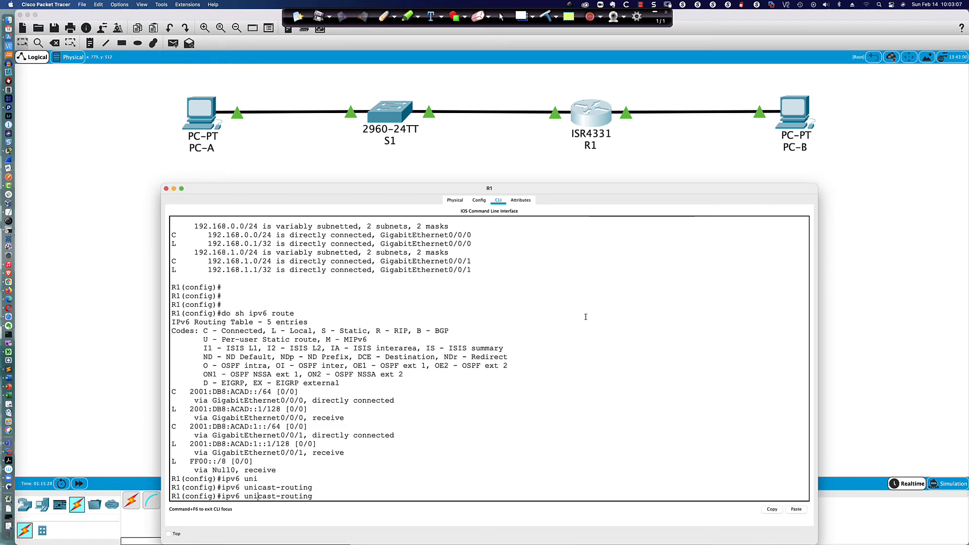
key("Left")
key("Left")
type("no")
key("Return")
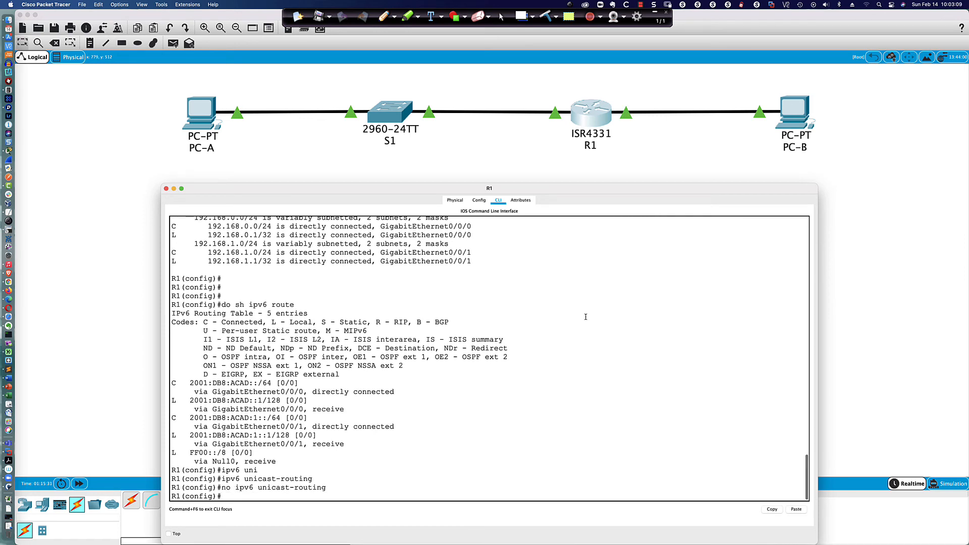
Step: Ping 2001:db8:acad:1::3 from PC-B again and see it time out
left_click(796, 115)
key("Up")
key("Return")
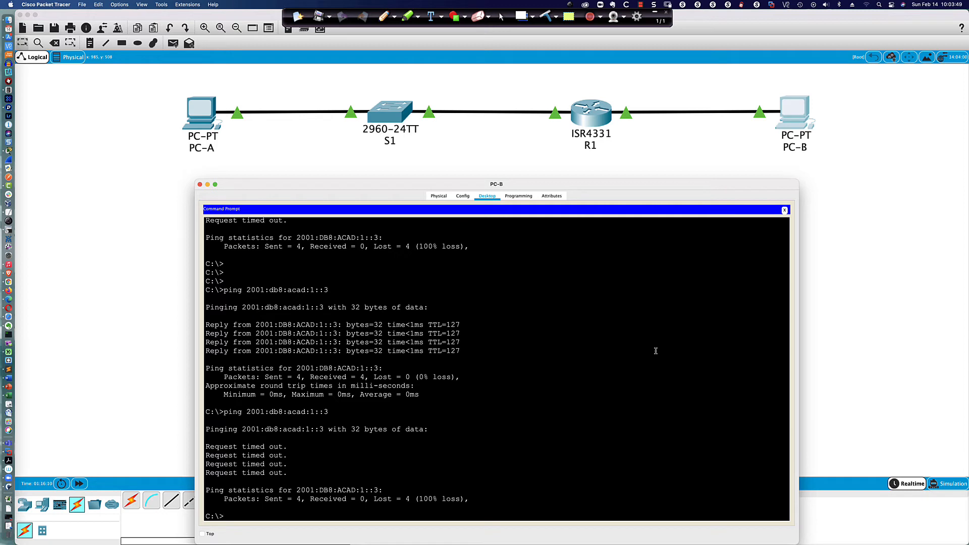
Step: Review R1's 'no ipv6 unicast-routing' line and rerun PC-B's ping to 2001:db8:acad:1::3
left_click(586, 115)
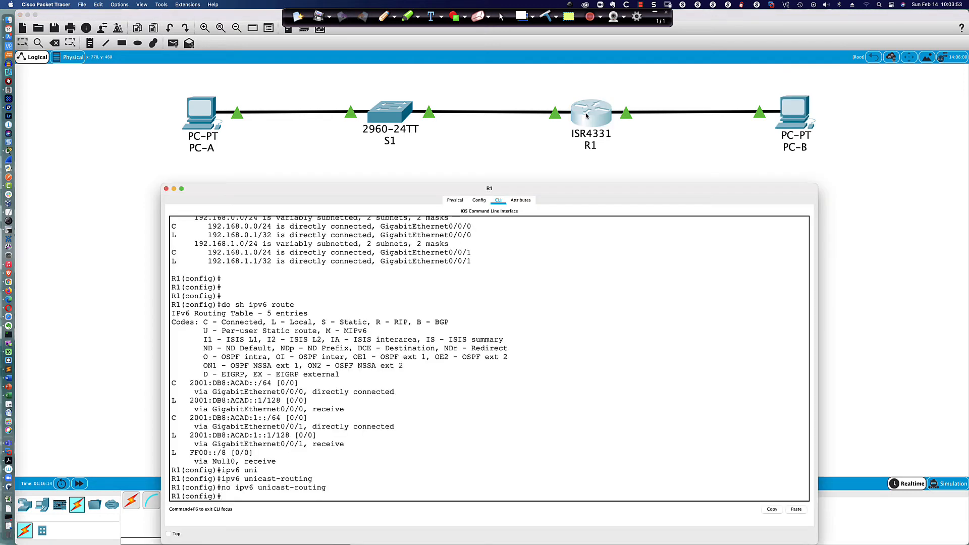
left_click_drag(235, 487, 328, 488)
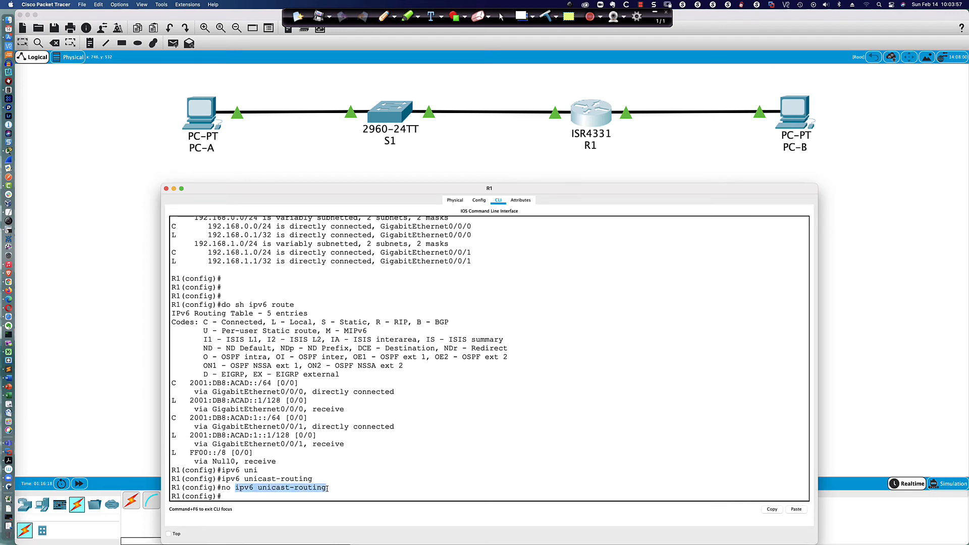
left_click(257, 497)
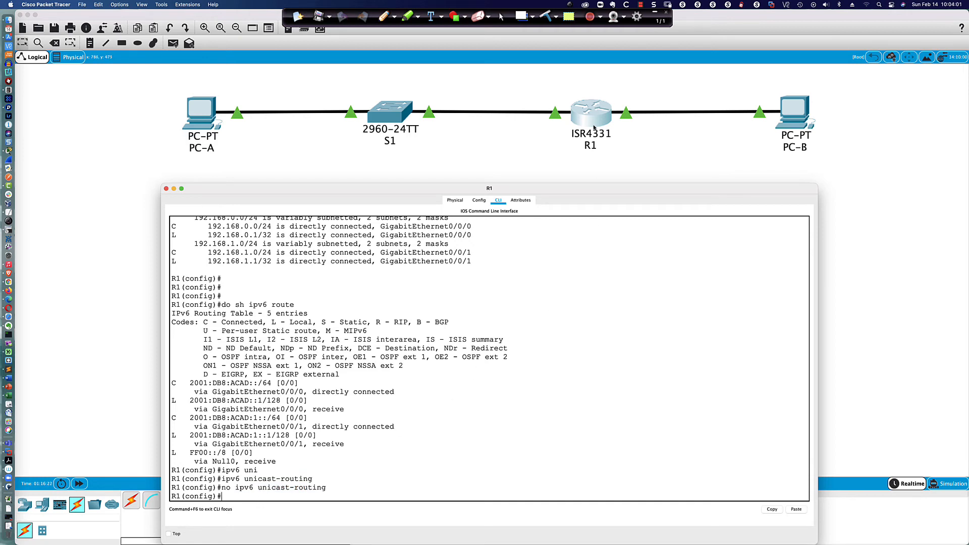
left_click(765, 120)
key("Up")
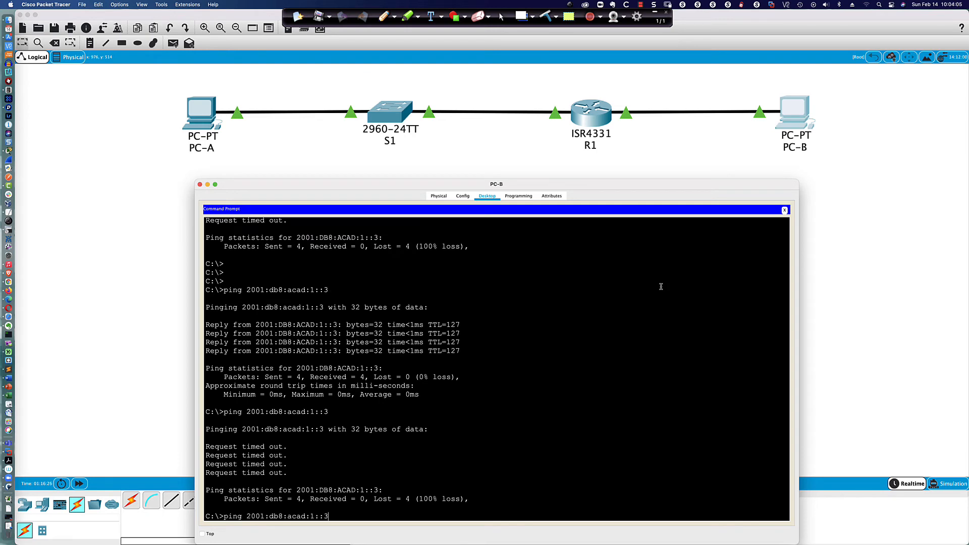
key("Return")
Step: Re-enter 'ipv6 unicast-routing' on R1 and check PC-B's latest ping result
left_click(602, 128)
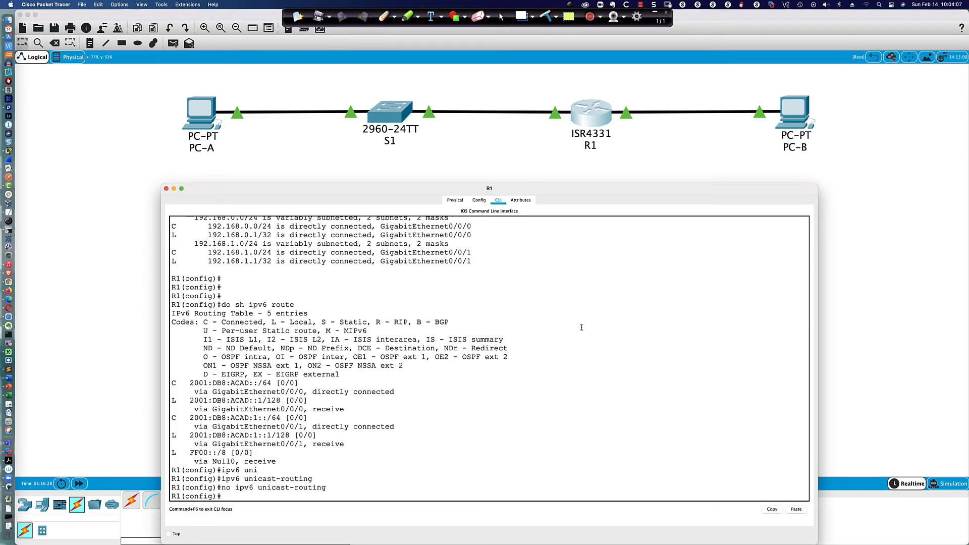
key("Up")
key("Up")
key("Return")
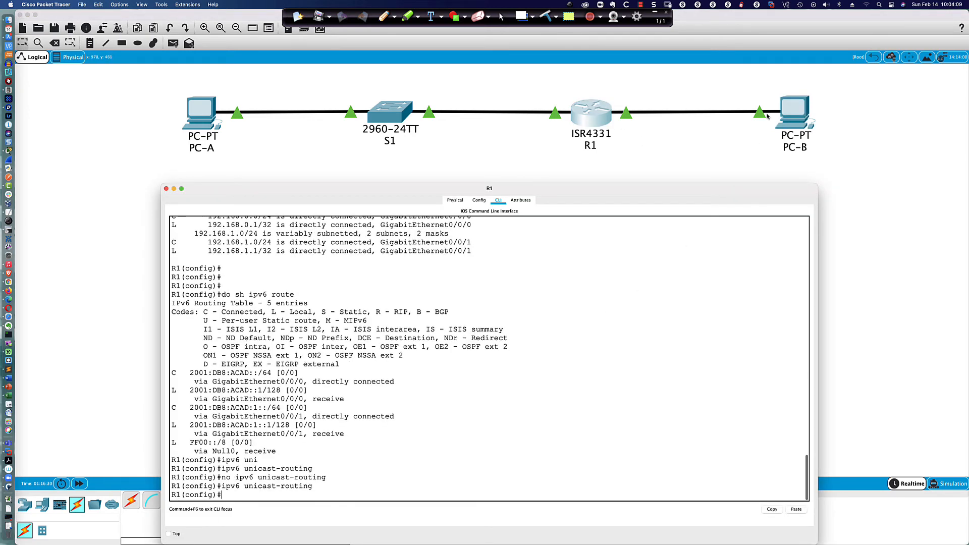
left_click(799, 114)
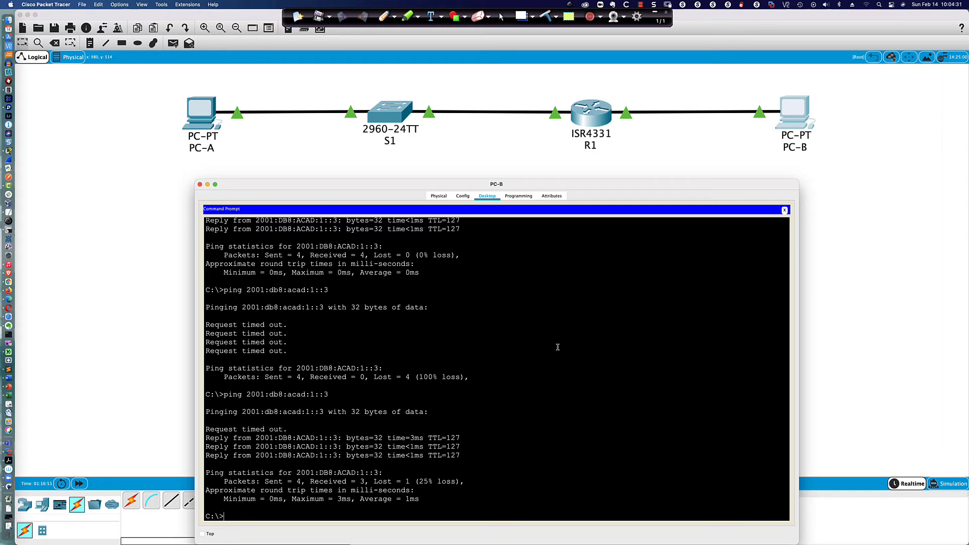
left_click(591, 116)
Step: Leave configuration mode and save R1's configuration with 'wri mem'
type("end")
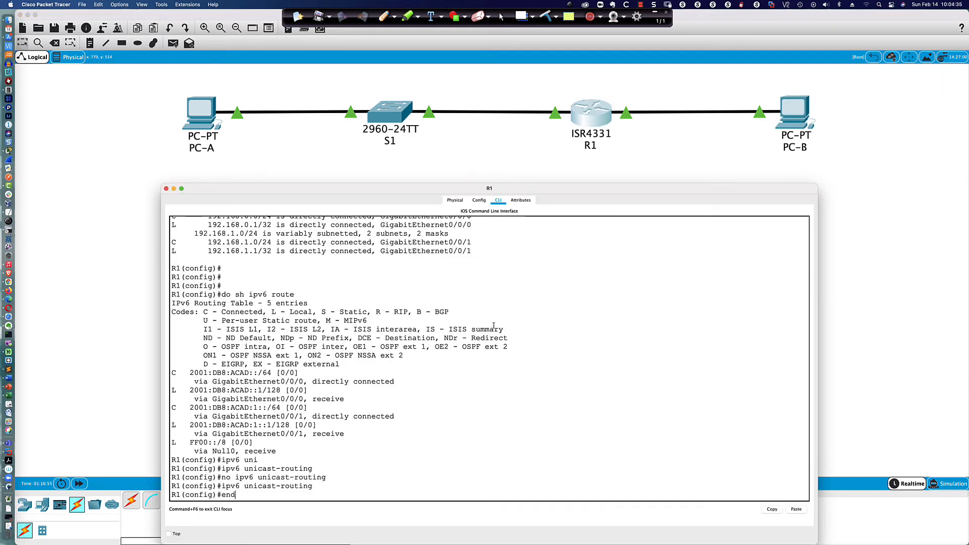
key("Return")
key("Return")
key("Return")
key("Return")
key("Return")
type("wri mem")
key("Return")
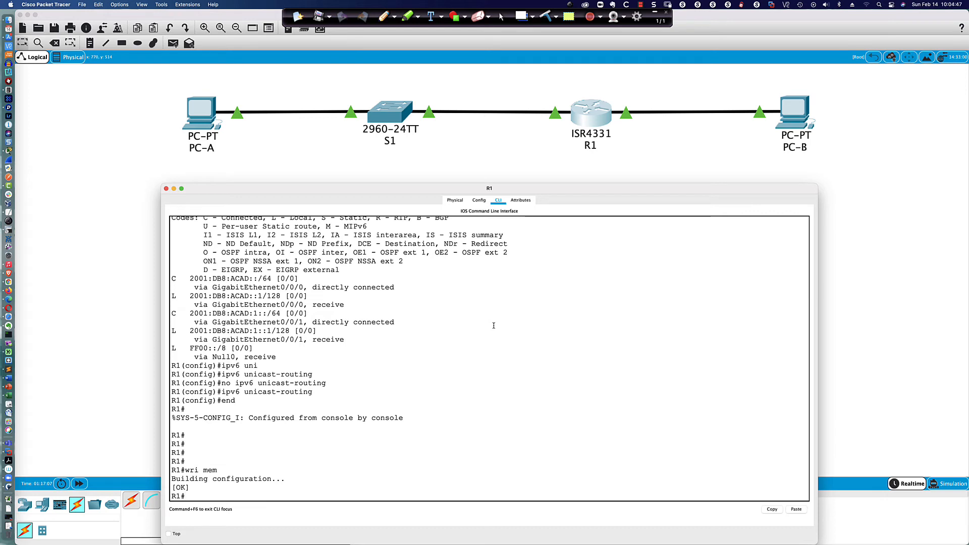
Step: Look up the clock entry in the ? help list and check the 'clock set' syntax
type("?")
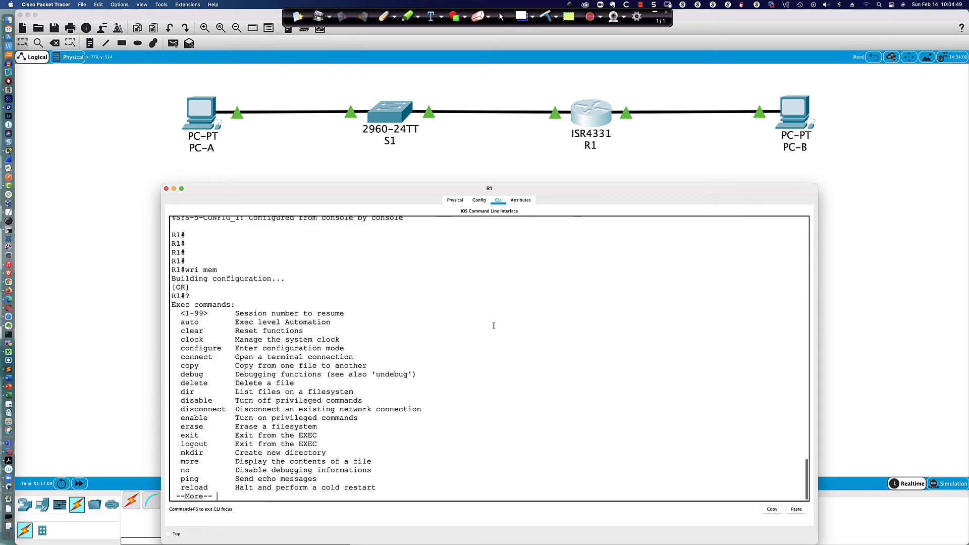
key("space")
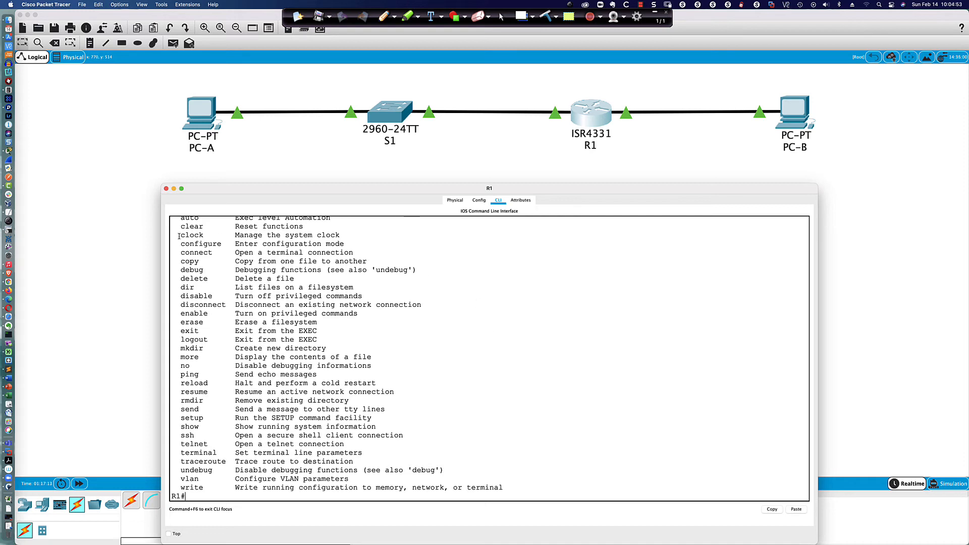
left_click_drag(179, 235, 341, 235)
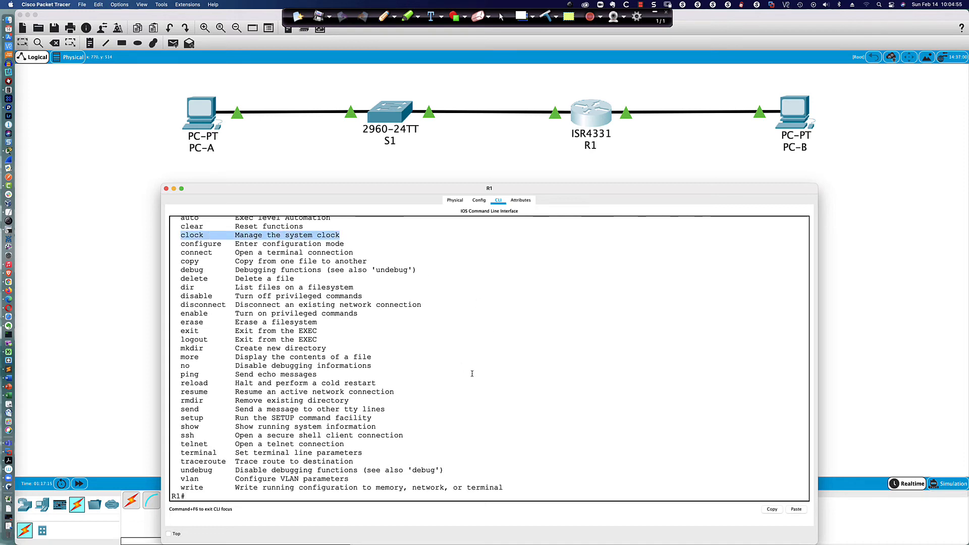
left_click(525, 391)
scroll(525, 389, "down", 1)
key("Return")
key("Return")
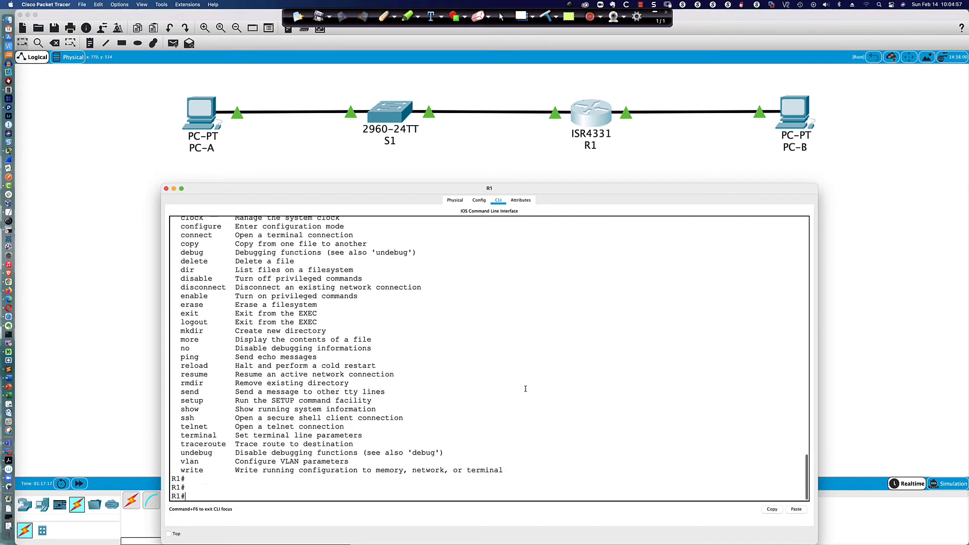
type("clock se")
key("Tab")
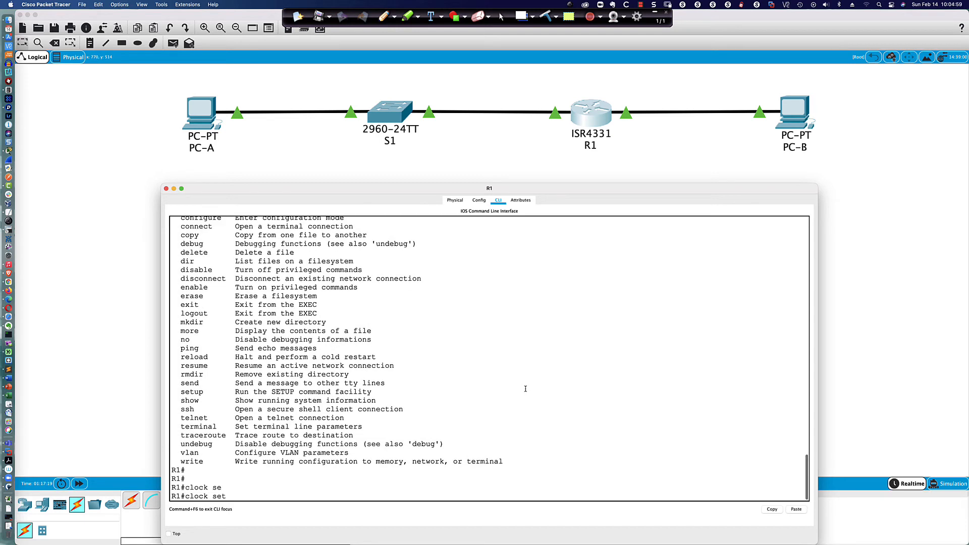
type("?")
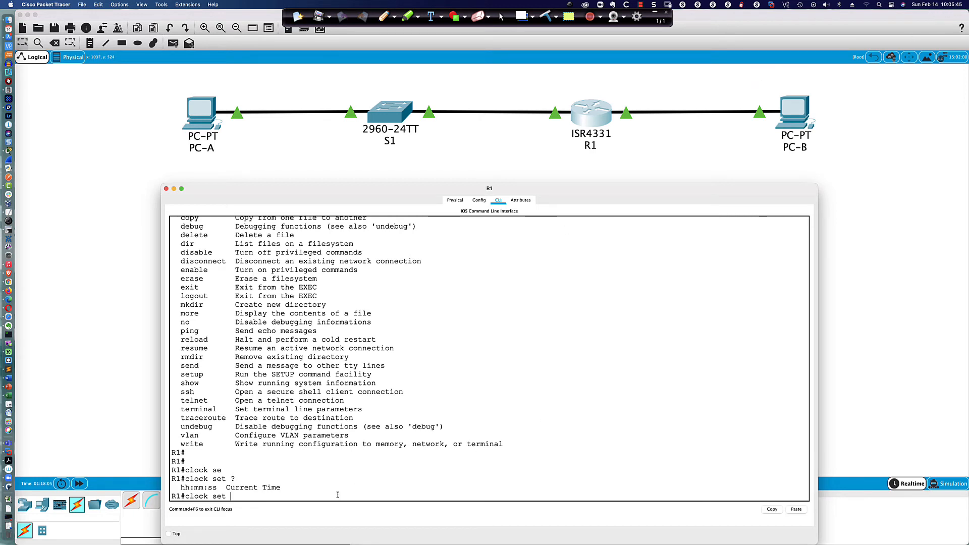
Step: Set R1's clock to 15:06:00 14 FEB 2021 and verify it with 'sh clock'
type("15:06:00 ?")
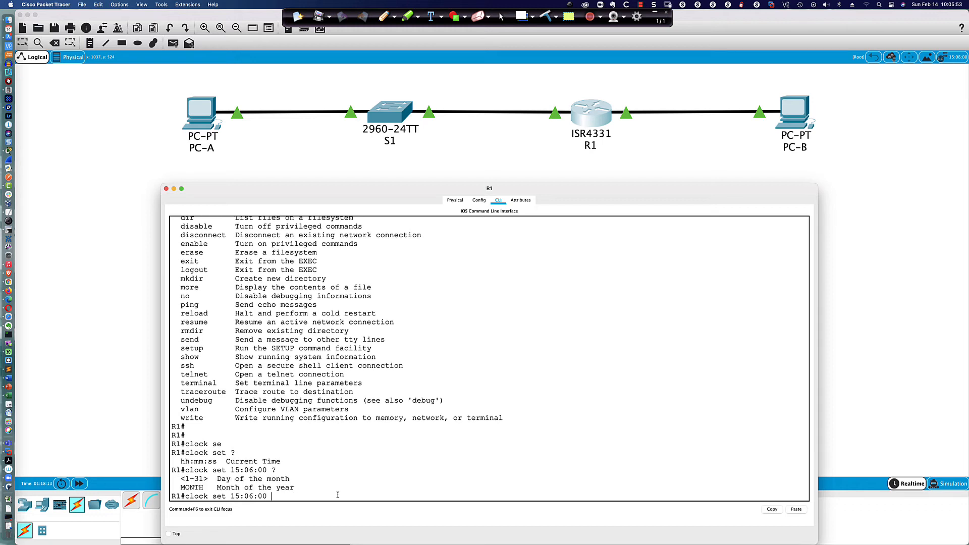
type("14 FEB 2021")
key("Return")
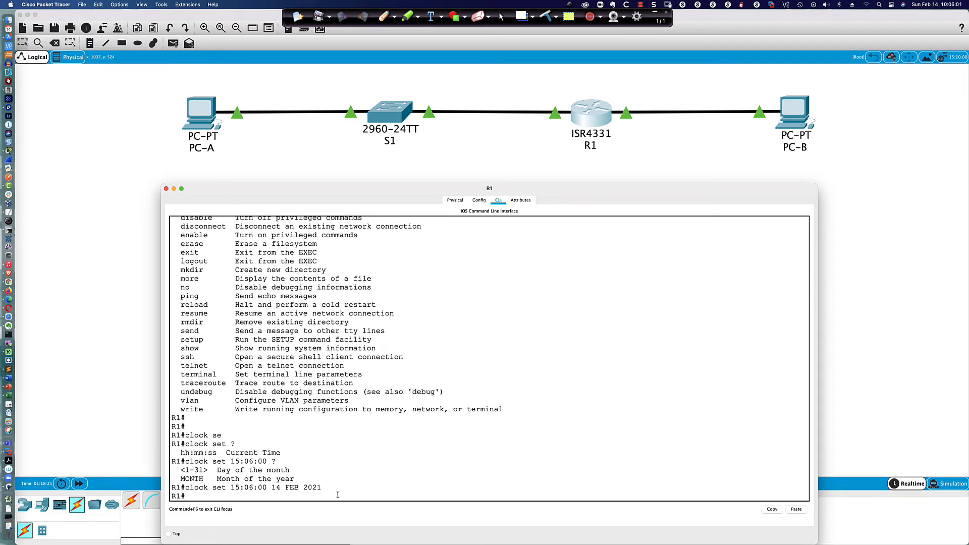
key("Return")
key("Return")
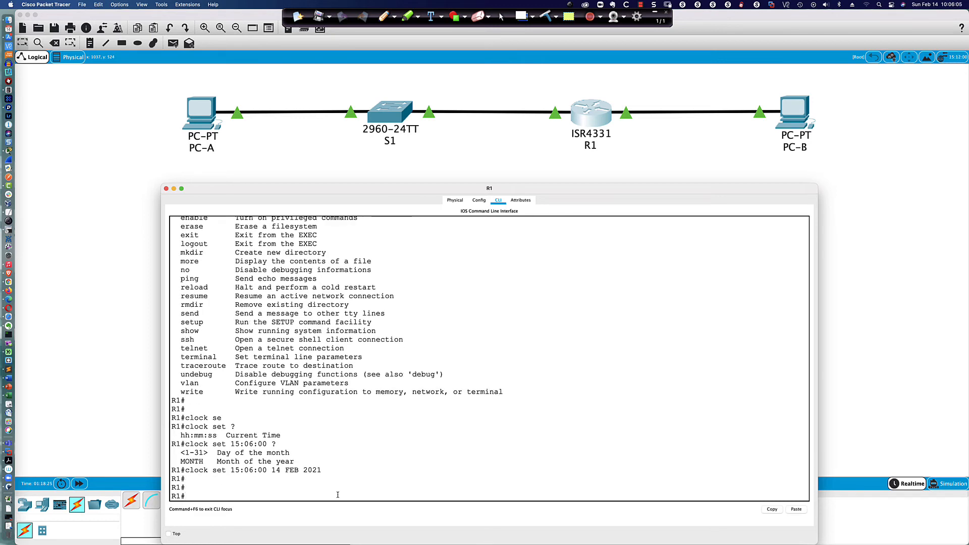
type("sh clock")
key("Return")
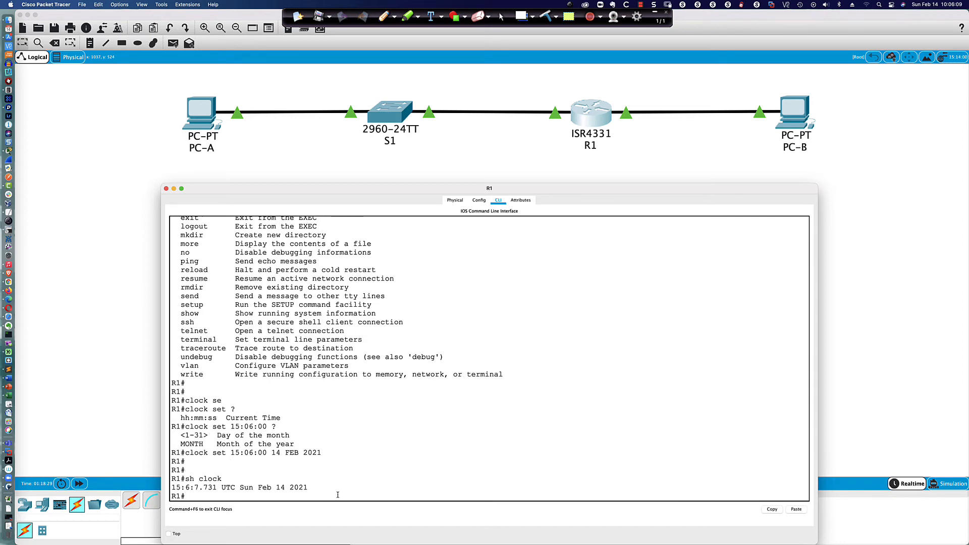
scroll(338, 494, "up", 2)
scroll(337, 495, "down", 2)
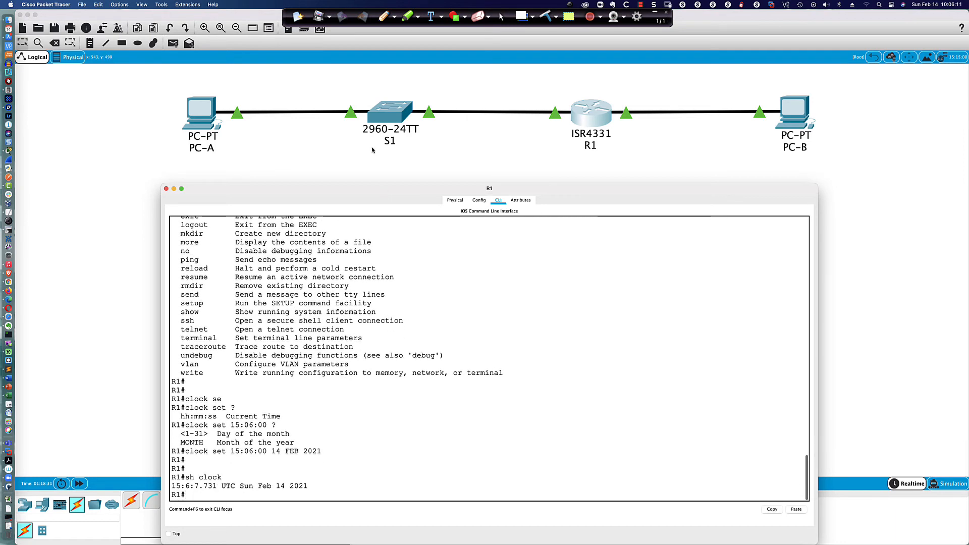
Step: On switch S1, enter privileged mode and show its clock, highlighting the UTC zone and asterisk
left_click(387, 117)
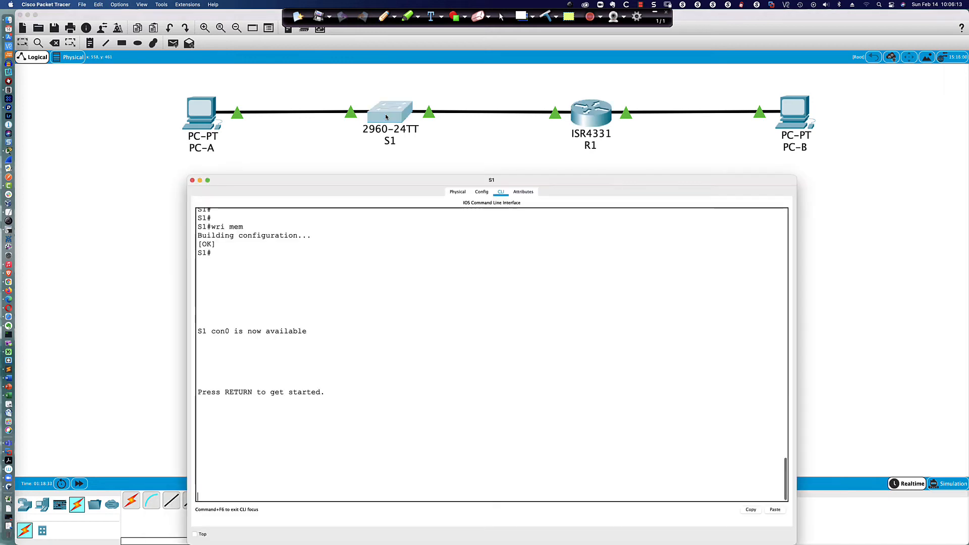
key("Return")
key("Return")
key("Return")
key("Return")
key("Return")
type("en")
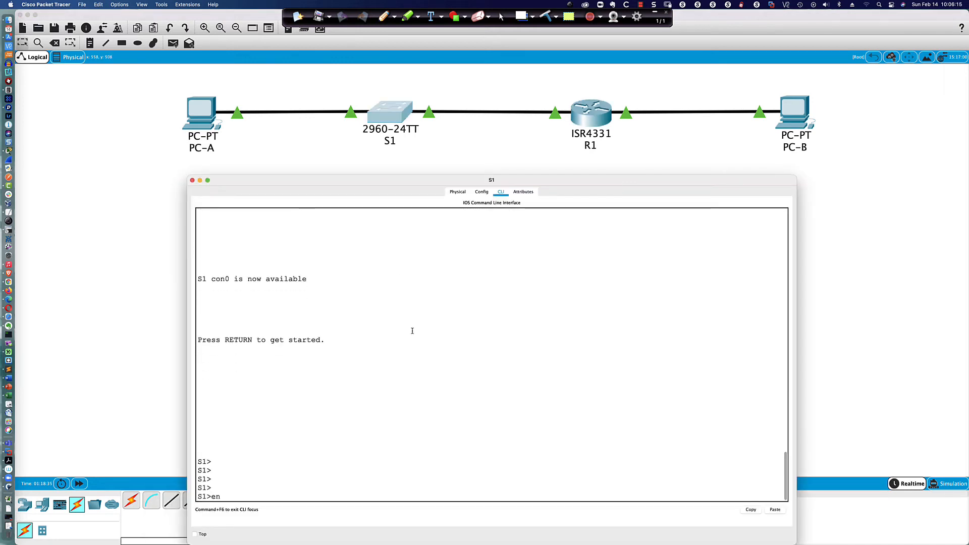
key("Return")
type("sh clock")
key("Return")
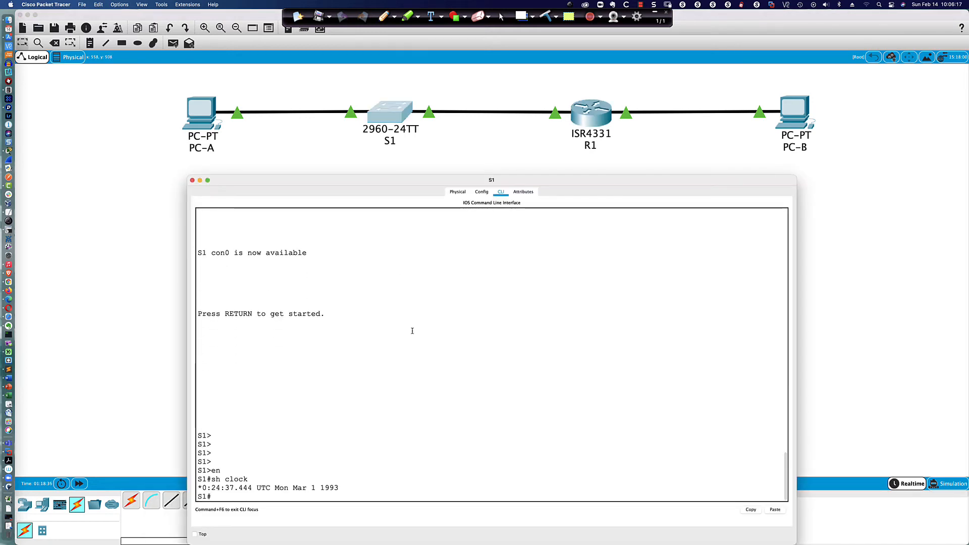
left_click_drag(338, 487, 198, 488)
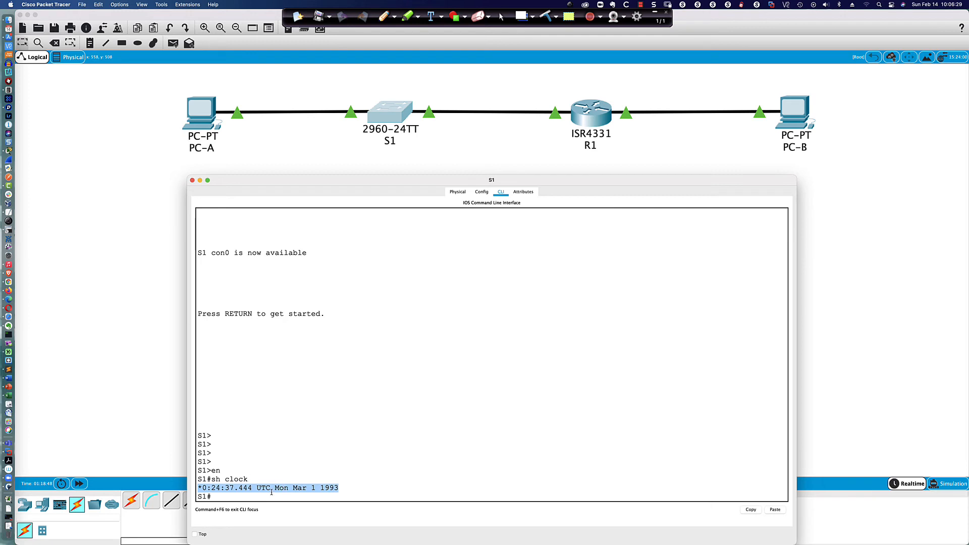
left_click_drag(257, 487, 269, 488)
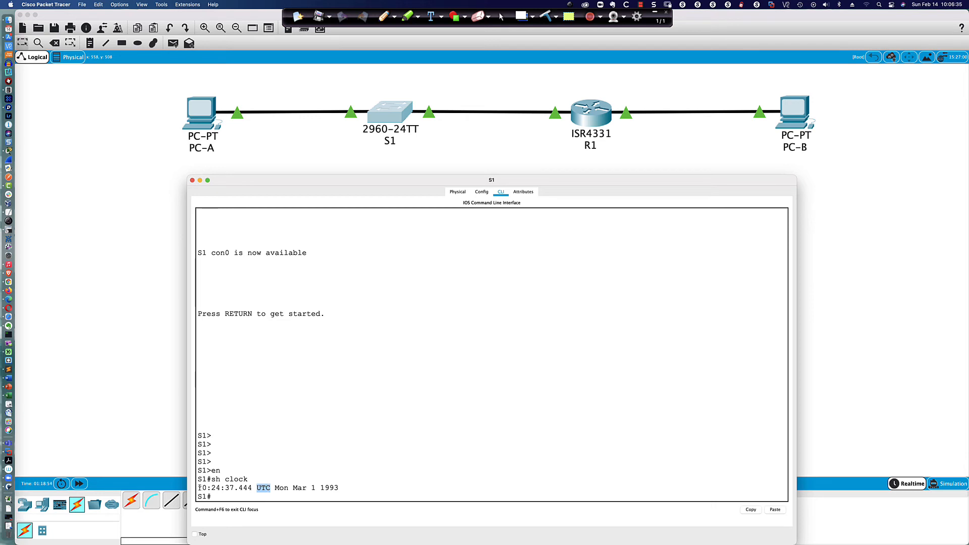
left_click_drag(198, 487, 199, 488)
Step: Run 'show clock detail' on S1 to reveal its hardware calendar time source
type("show clock det")
key("Return")
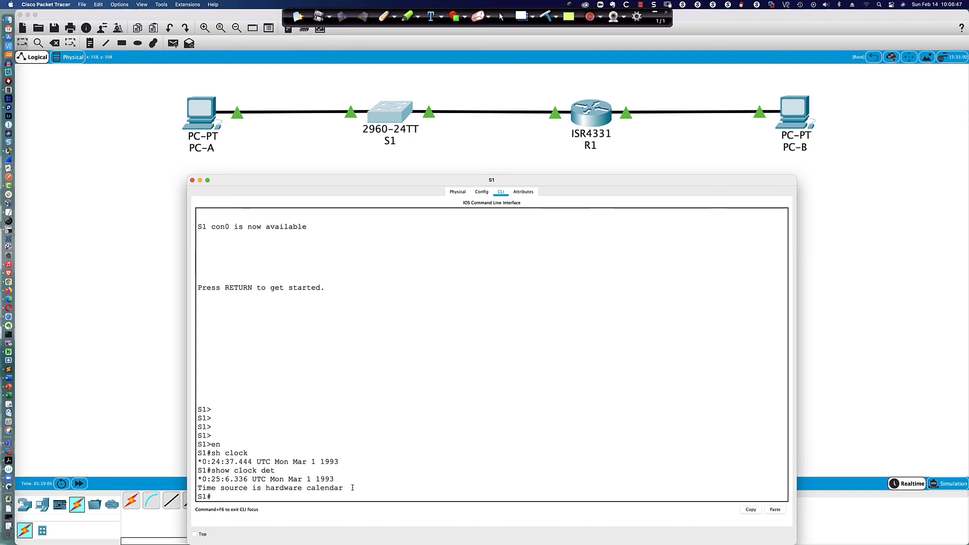
left_click_drag(345, 487, 197, 488)
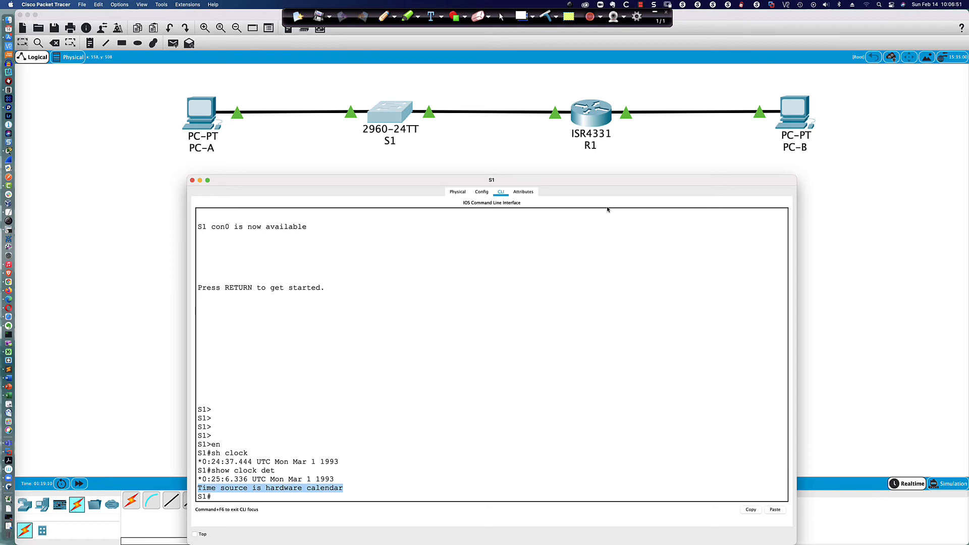
Step: Back on R1, display its current clock with 'sh clock'
left_click(591, 113)
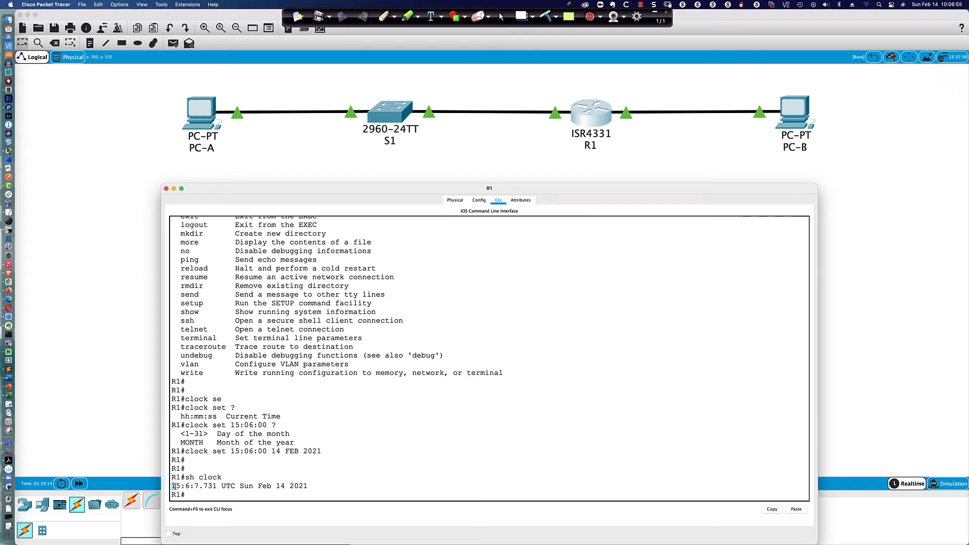
left_click_drag(174, 487, 308, 487)
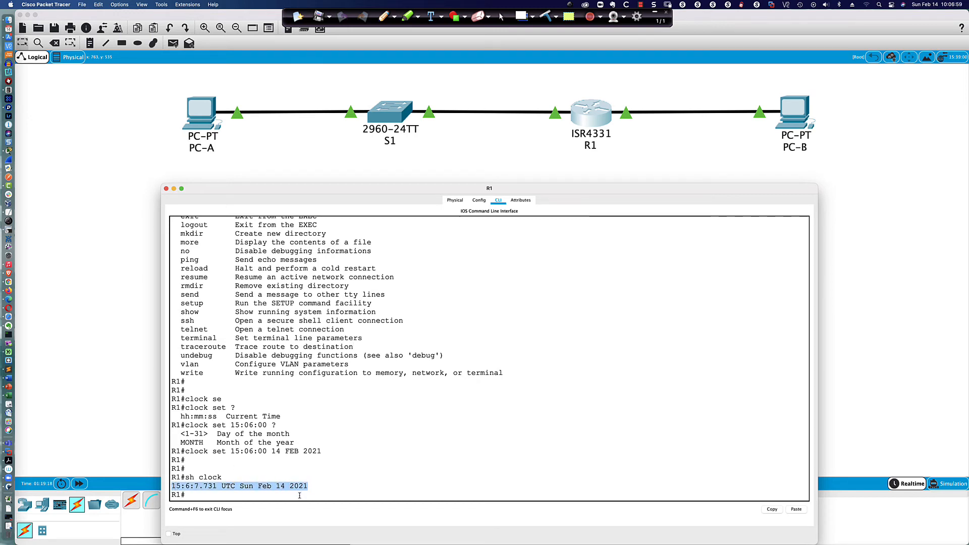
left_click(299, 498)
type("sh clock")
key("Return")
Step: Run 'show clock detail' on R1 and highlight the user configuration time source
type("sh clock det")
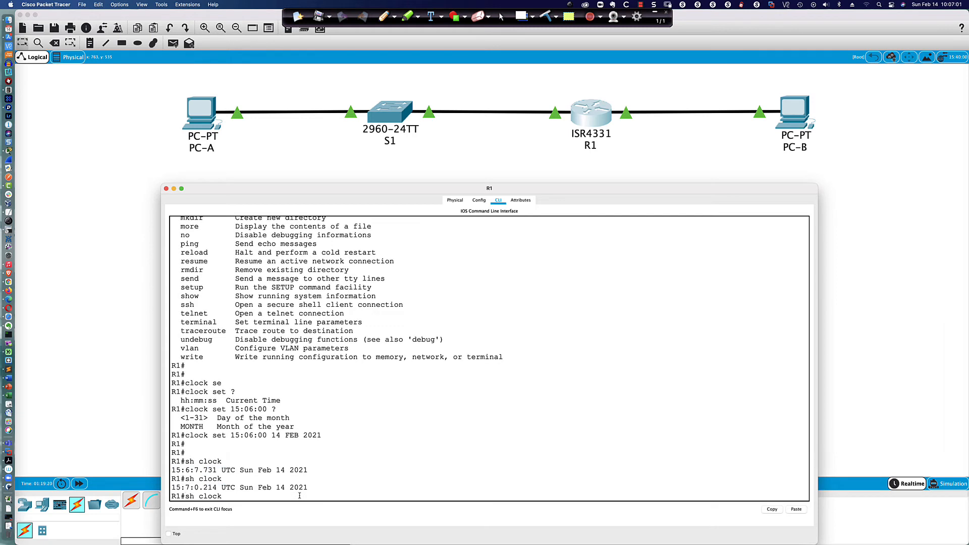
key("Tab")
key("Return")
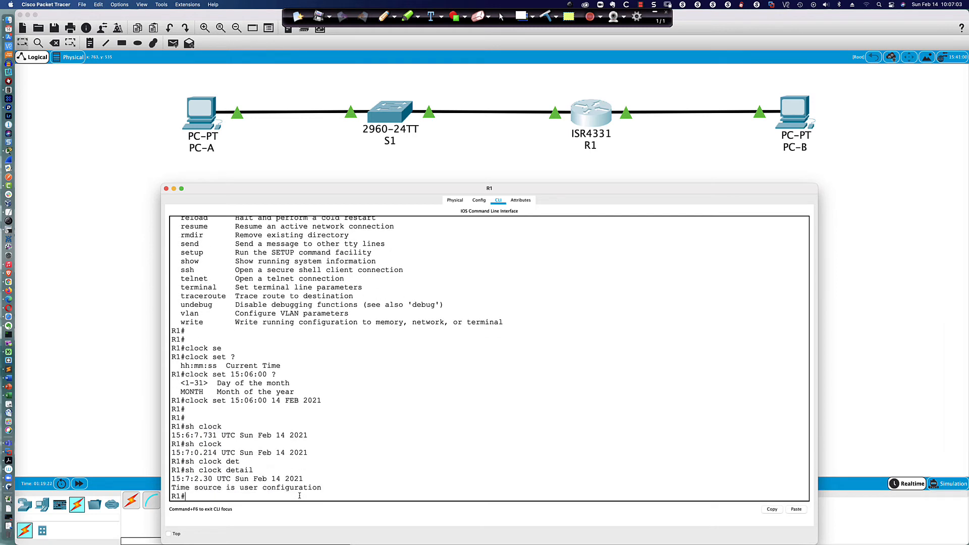
left_click_drag(323, 487, 172, 486)
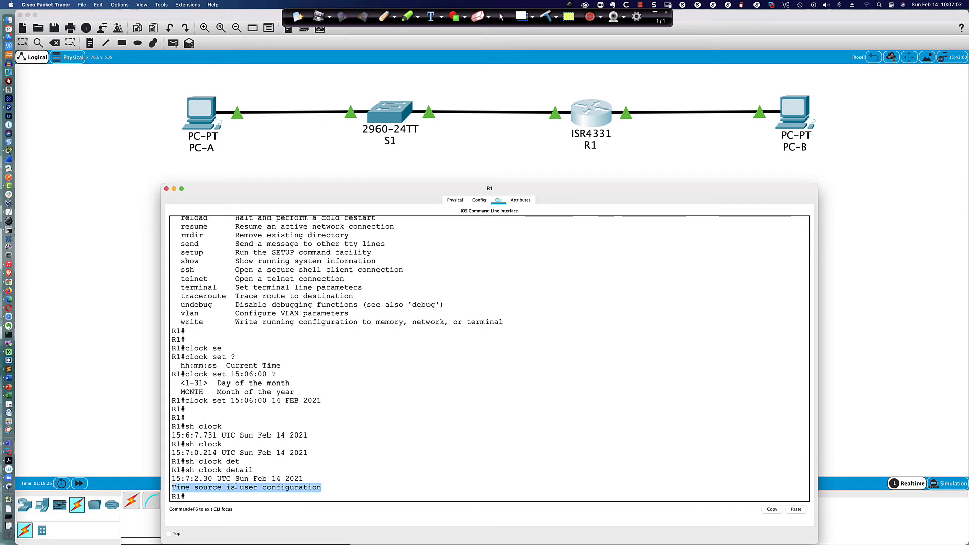
left_click(270, 496)
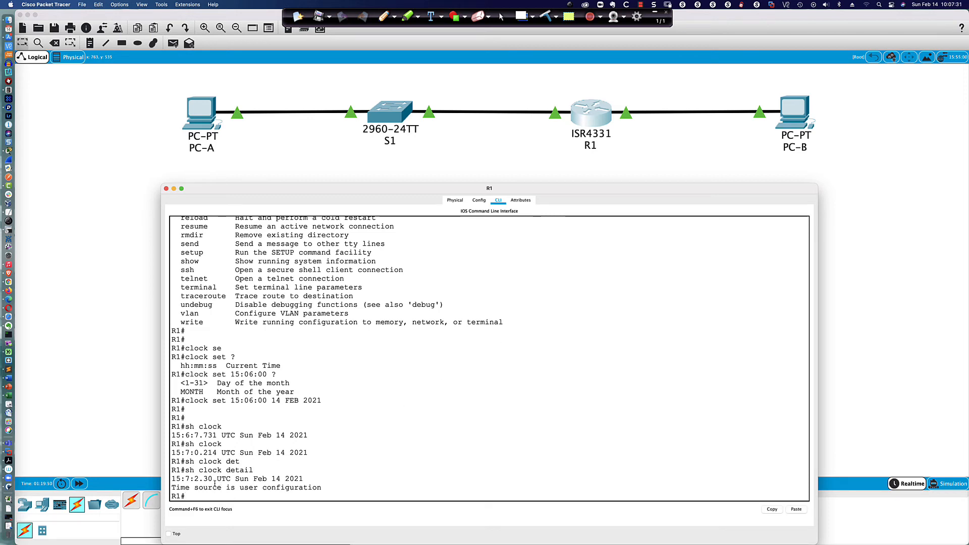
left_click_drag(172, 477, 321, 488)
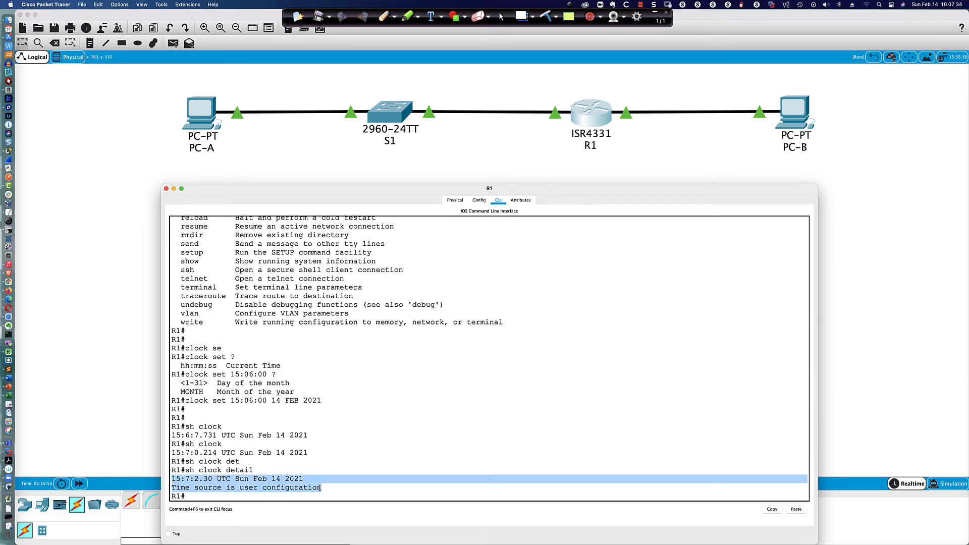
left_click(266, 478)
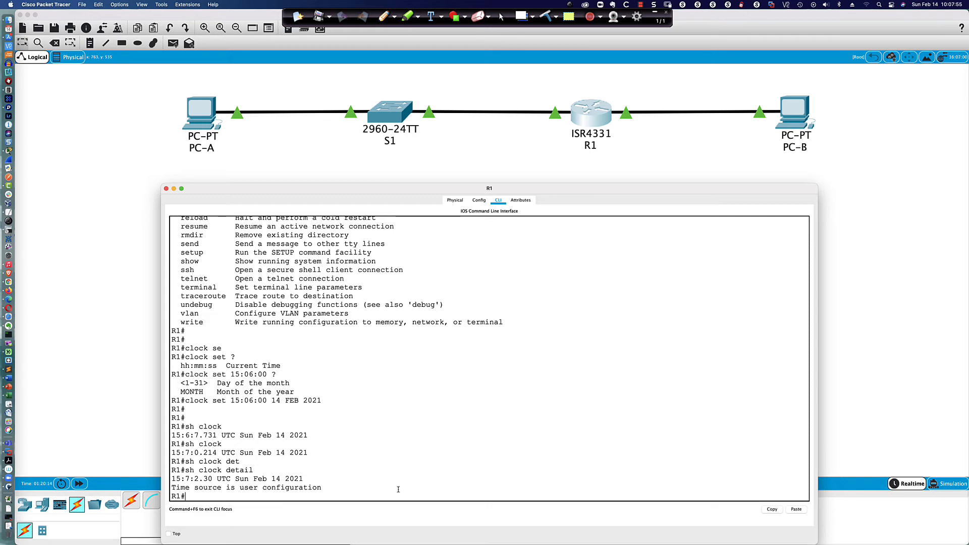
Step: In global configuration, enable 'service timestamps log datetime msec' on R1
key("Return")
key("Return")
type("conf t")
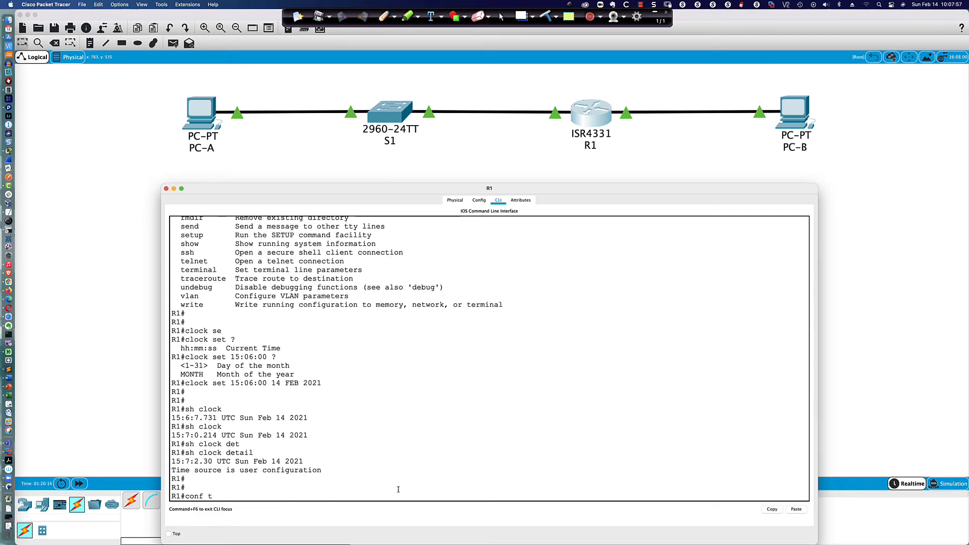
key("Return")
type("ser")
key("Tab")
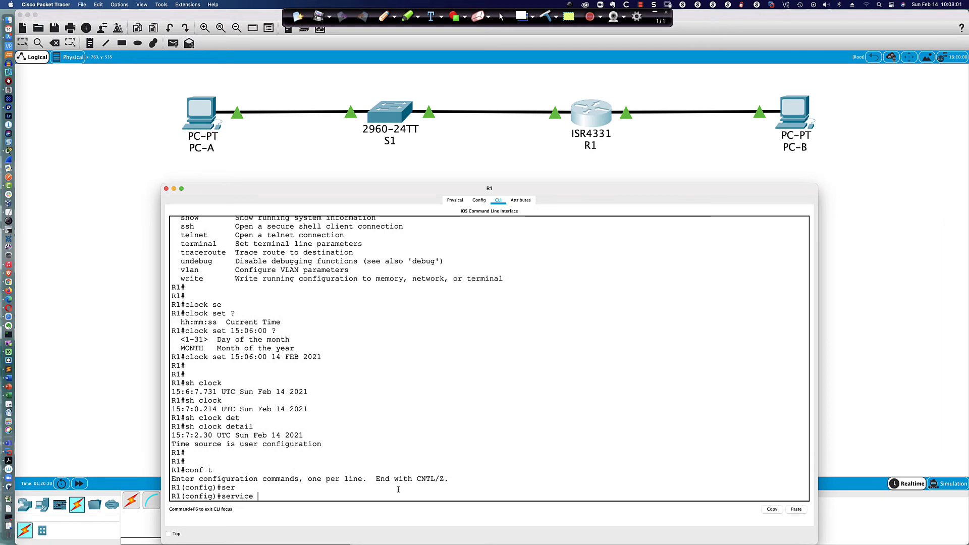
type("ti")
key("Tab")
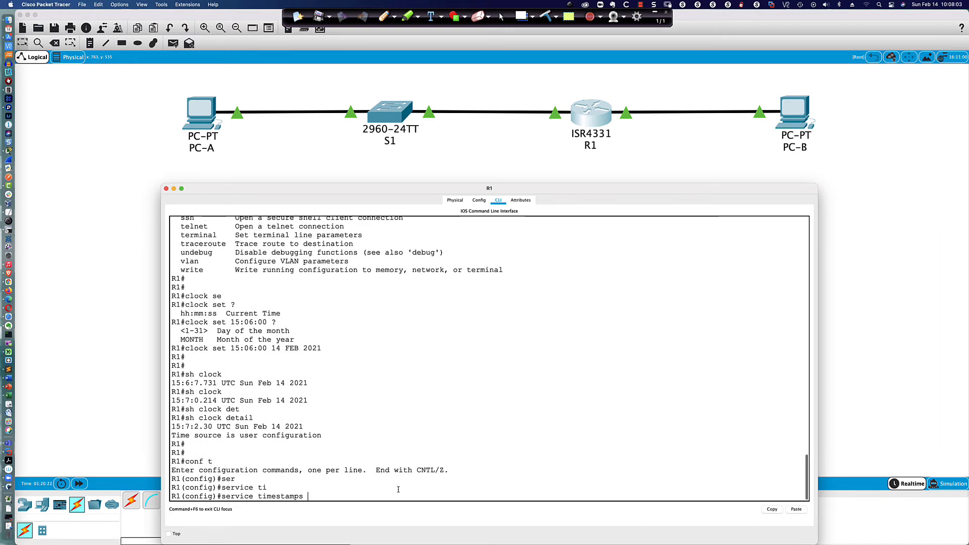
type("log ?")
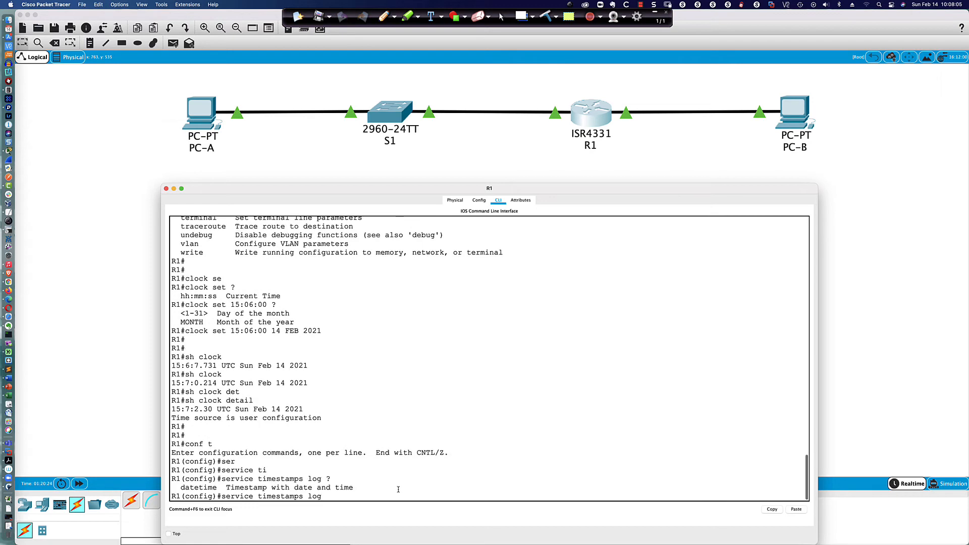
type("dat")
key("Tab")
type("?")
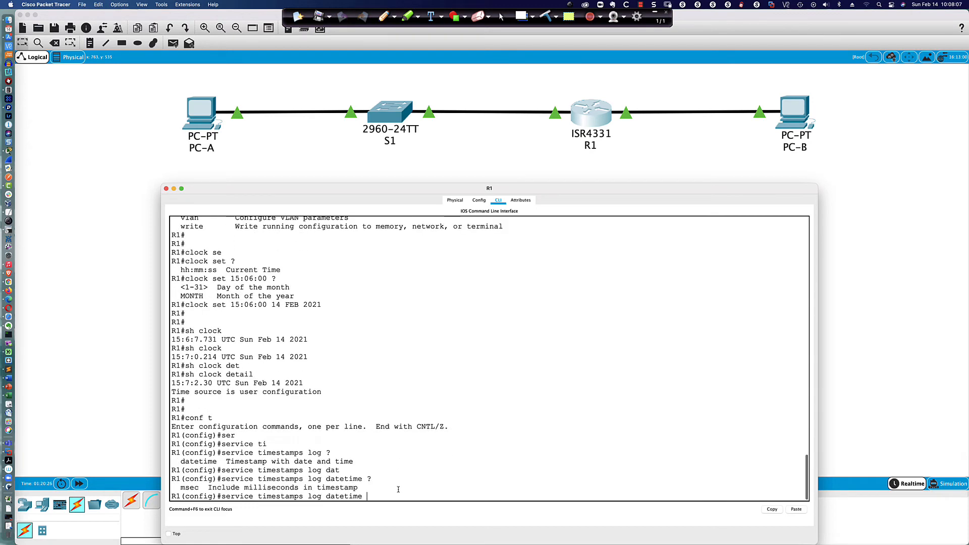
type("ms")
key("Tab")
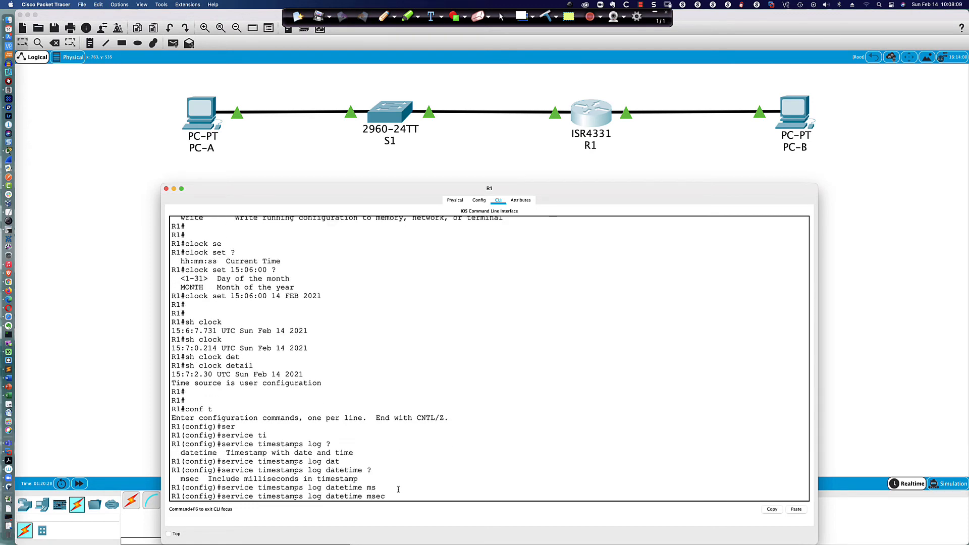
key("Return")
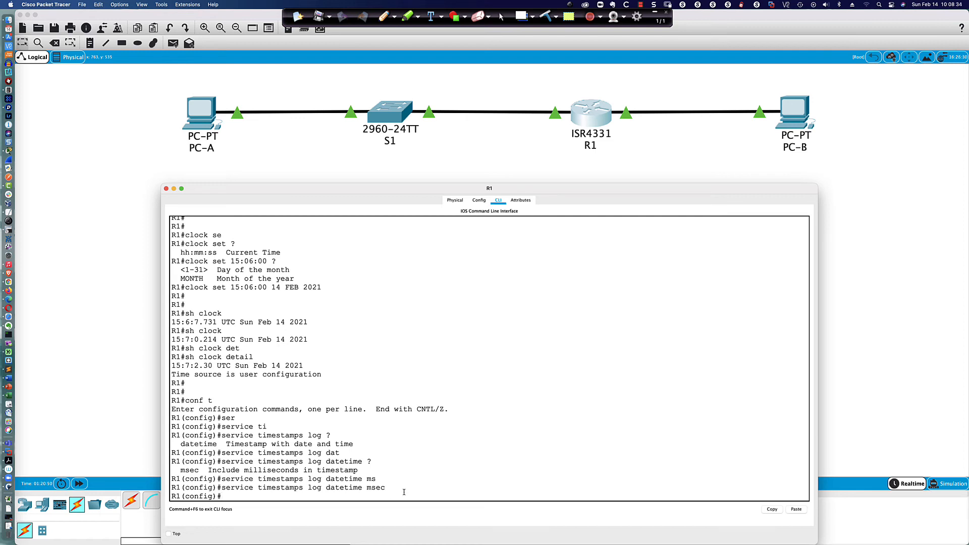
Step: Display R1's logging status with 'do sh logg' and page through the output
type("do sh log")
key("Return")
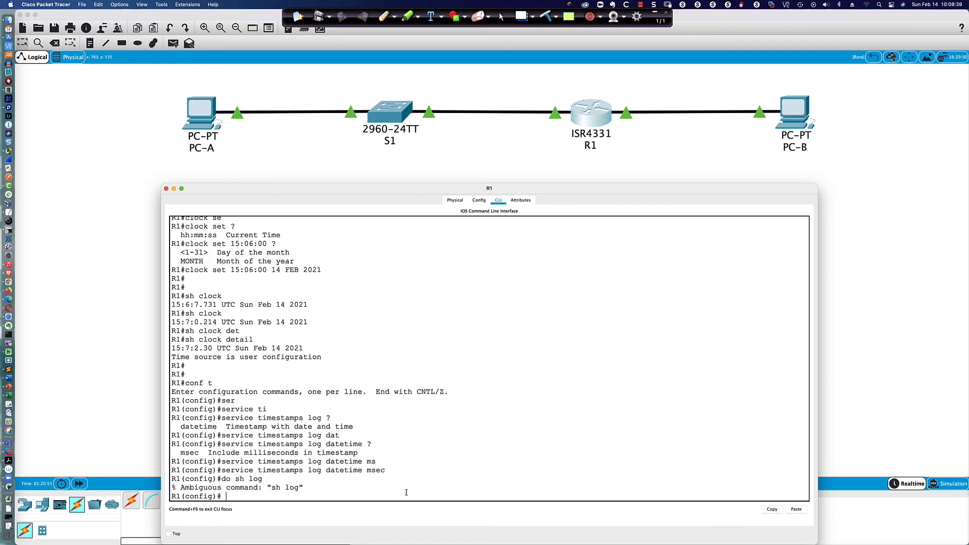
type("do sh logg")
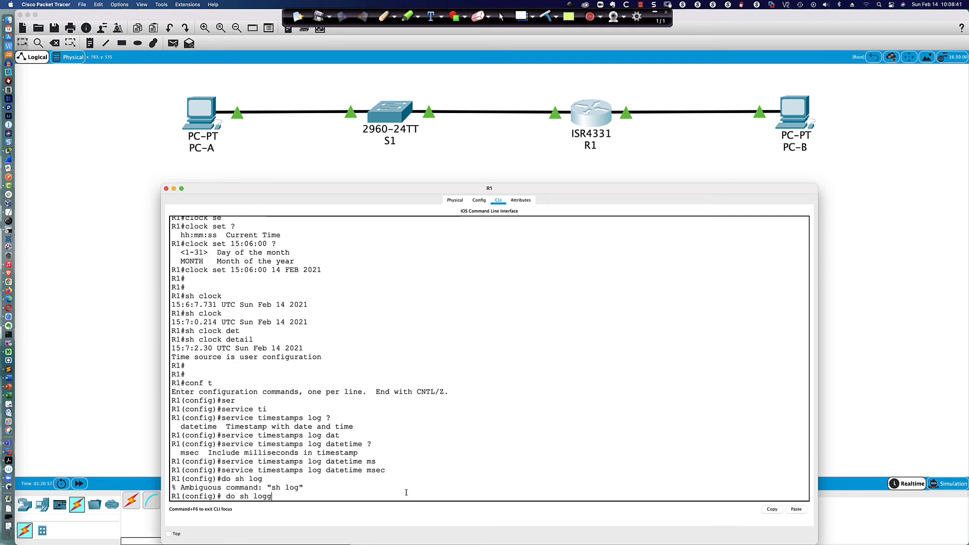
key("Tab")
type("'")
key("Return")
type("do sh logg")
key("Return")
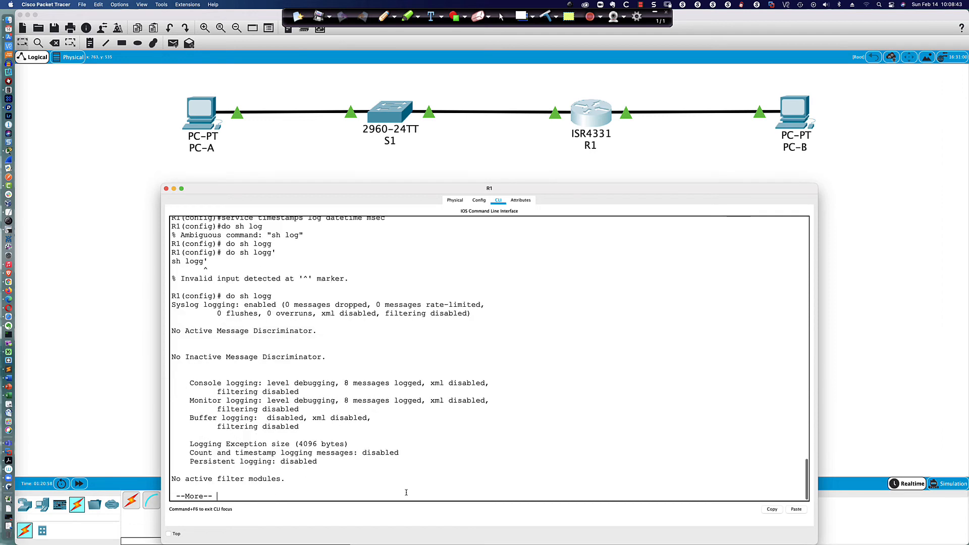
key("space")
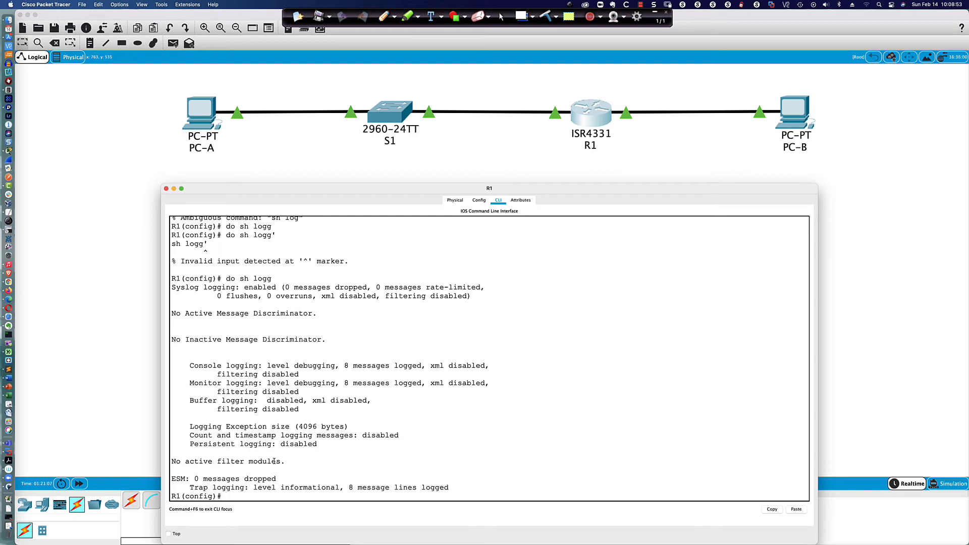
scroll(281, 435, "up", 3)
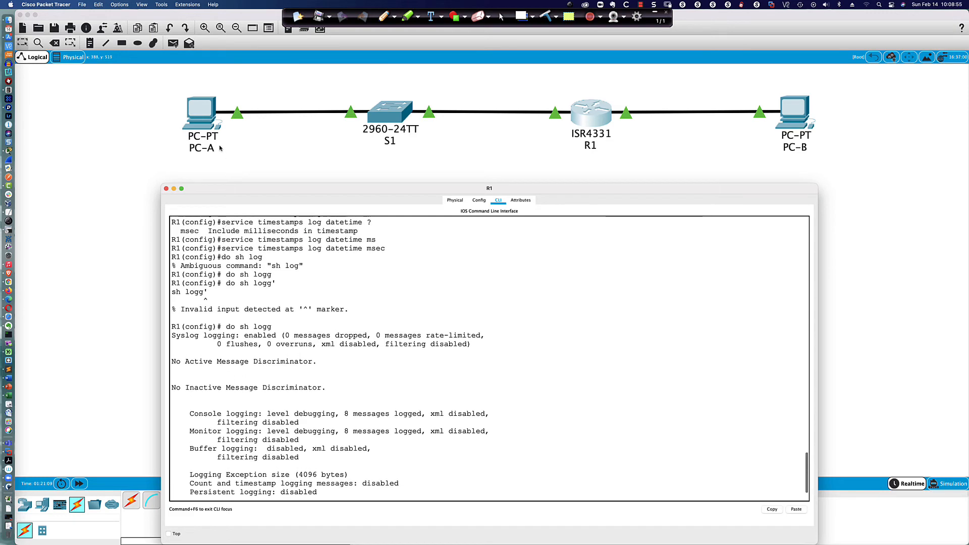
Step: From PC-A's command prompt, ping 192.168.0.3 and 2001:db8:acad:0000::3 successfully
left_click(202, 117)
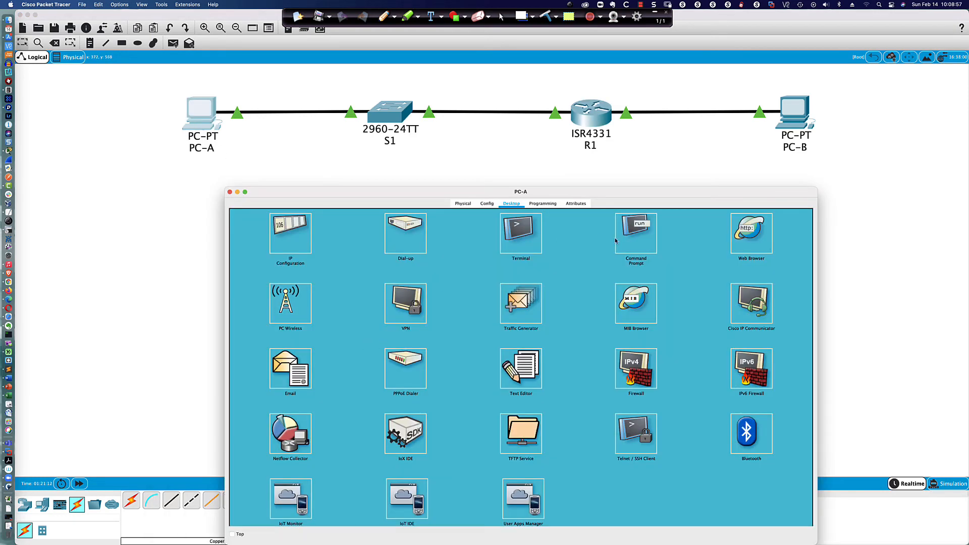
left_click(636, 234)
key("Return")
key("Return")
key("Return")
key("Return")
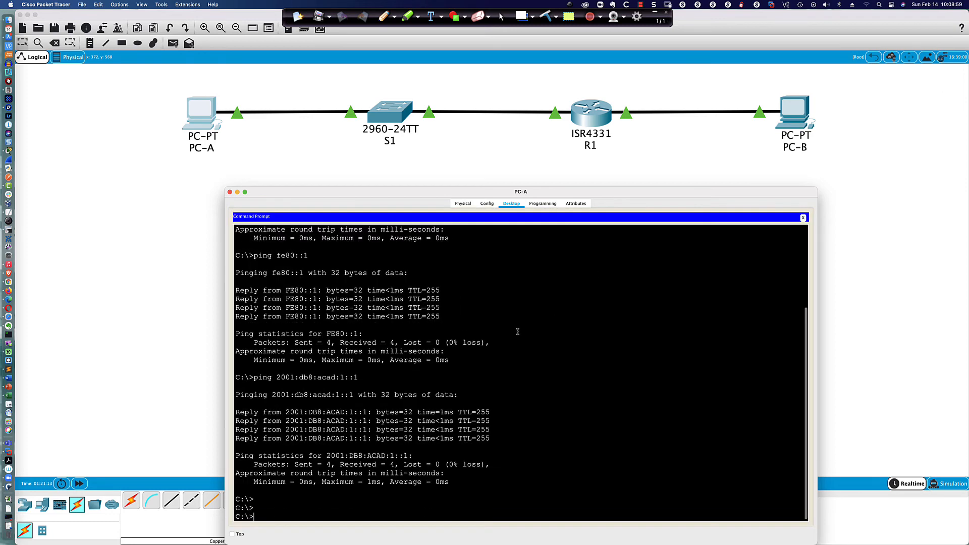
type("ping")
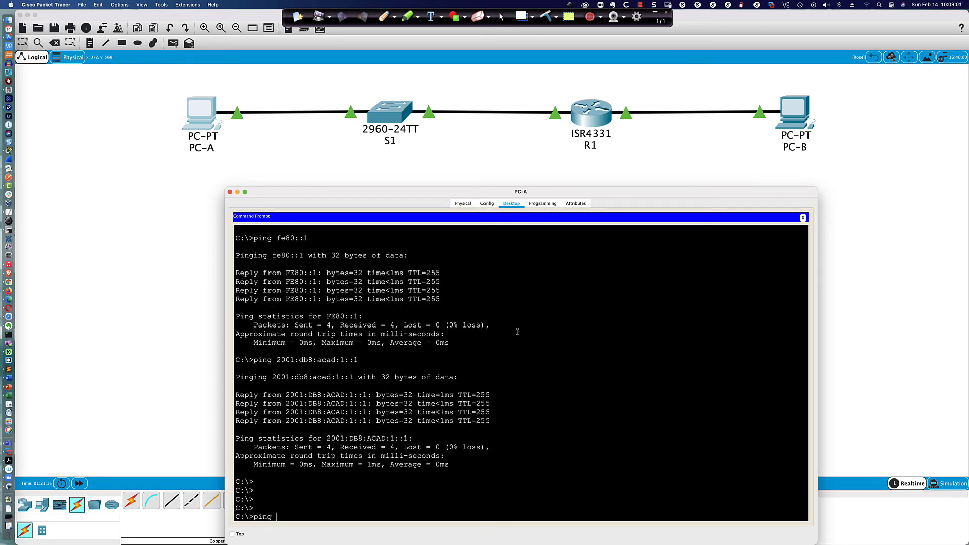
type(" 192.168.0.3")
key("Return")
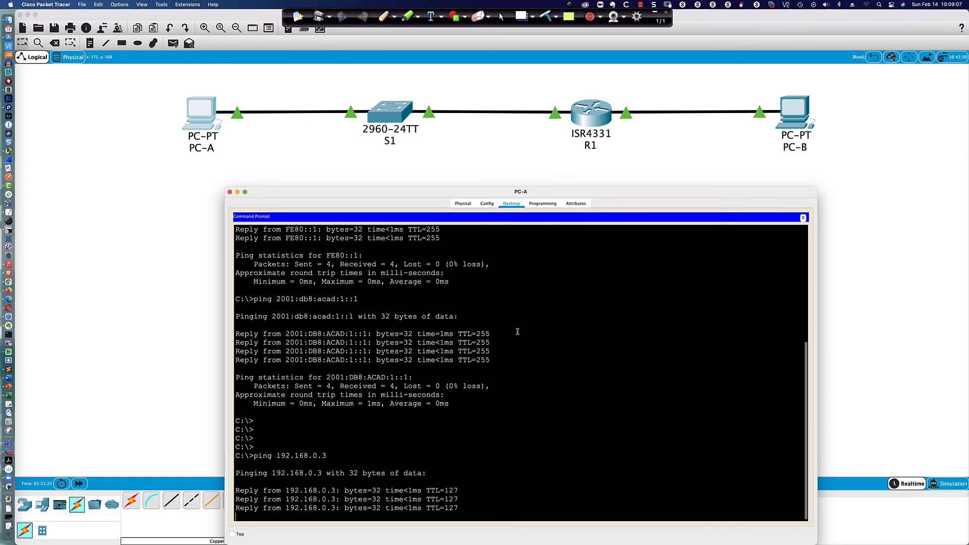
type("pi")
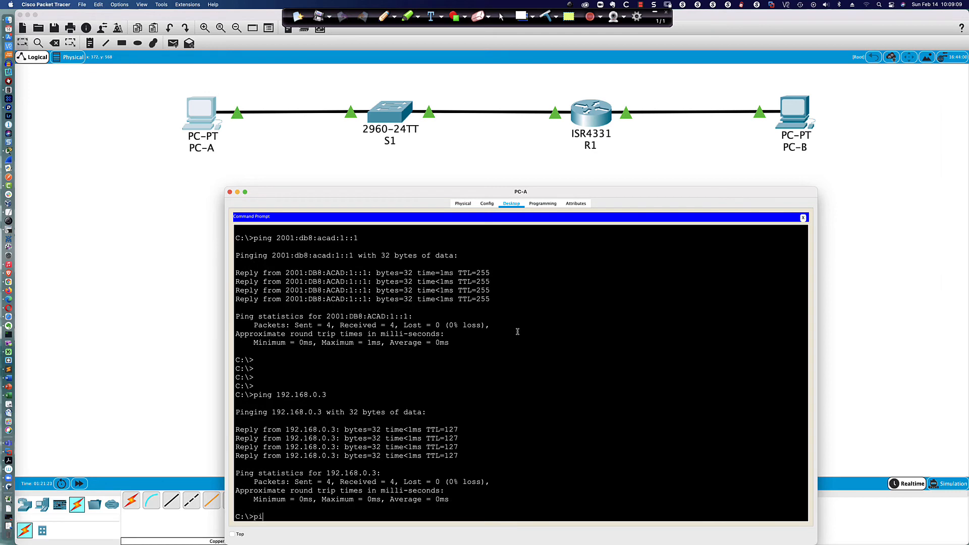
type("ng 2001:db8:acad:0000::3")
key("Return")
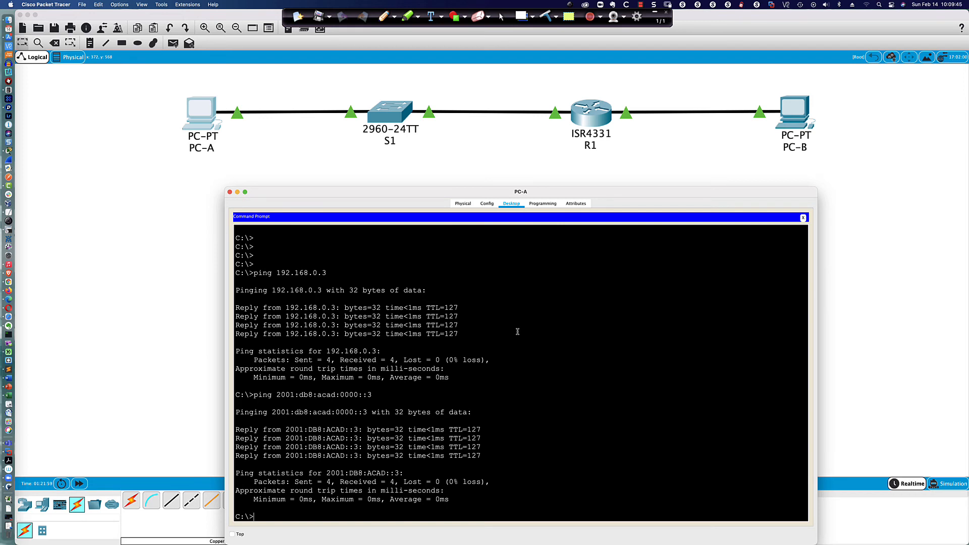
key("super+Tab")
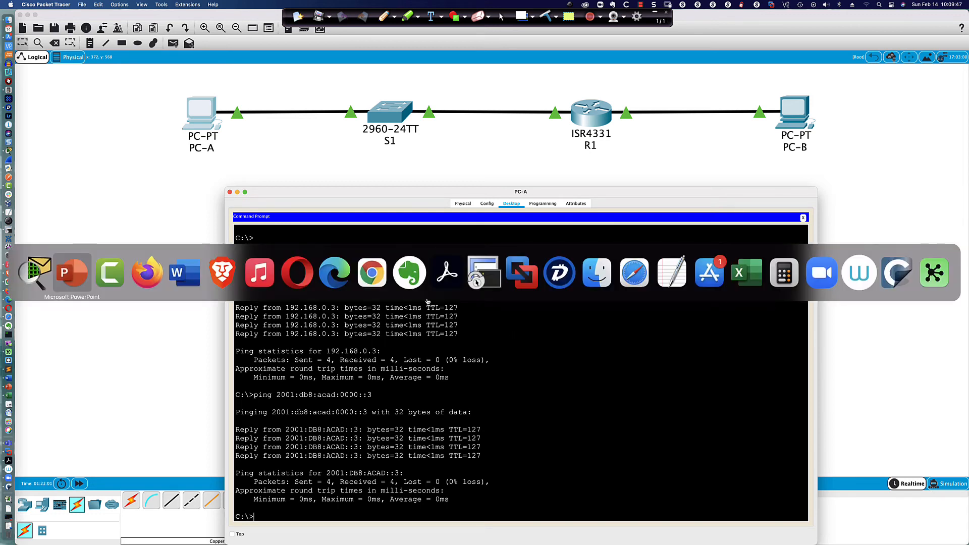
Step: In SecureCRT's ALSw01-2960 session, run 'sh run | inc domain' to check domain-lookup settings
left_click(481, 283)
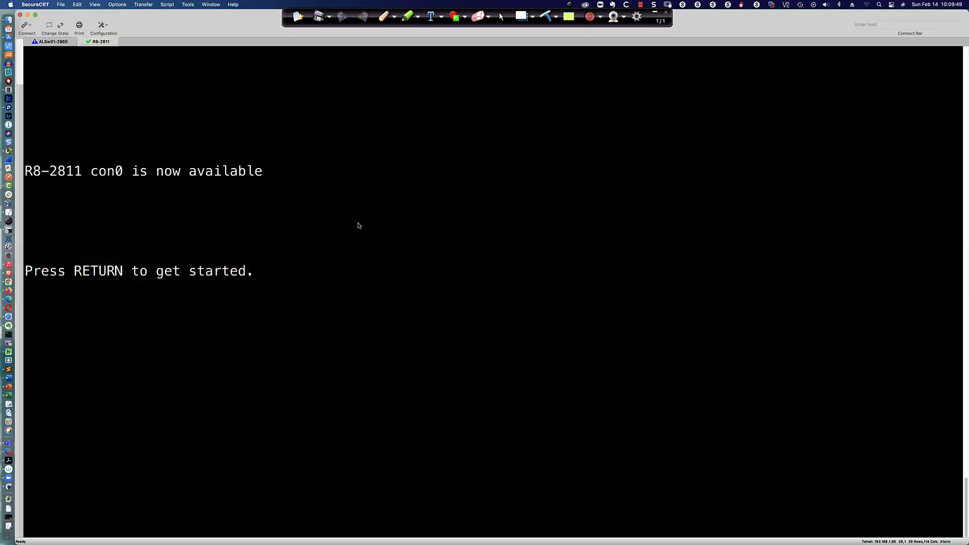
left_click(52, 42)
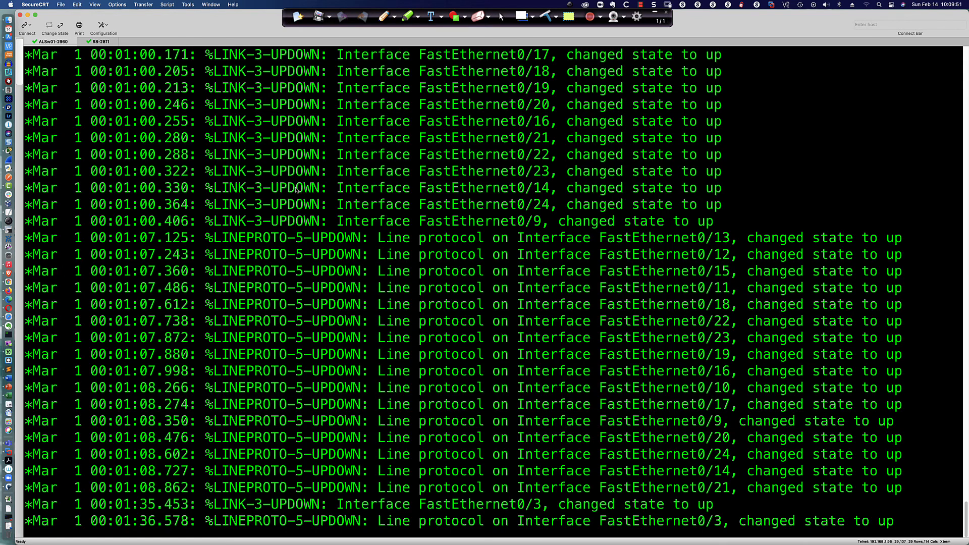
key("Return")
key("Return")
key("Return")
key("Return")
key("Return")
key("Return")
key("Return")
key("Return")
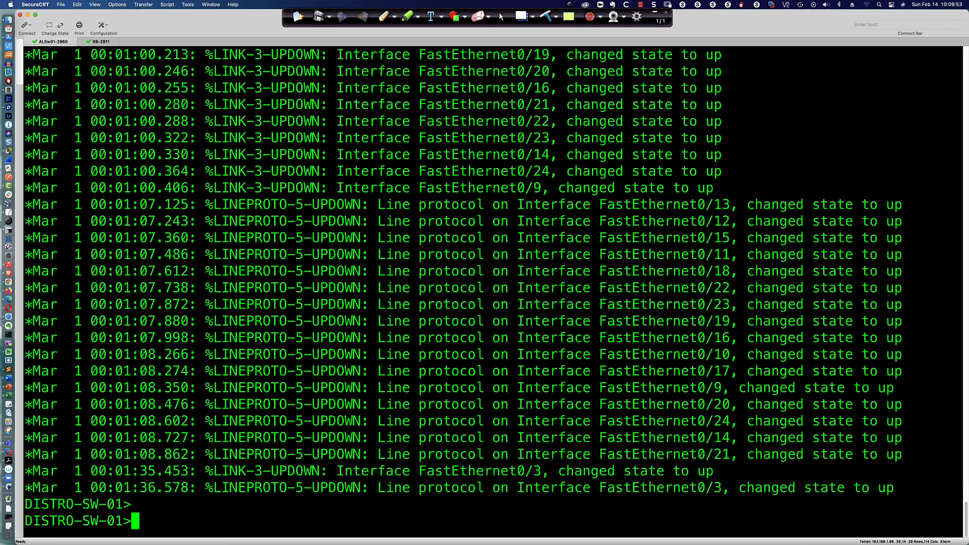
type("en")
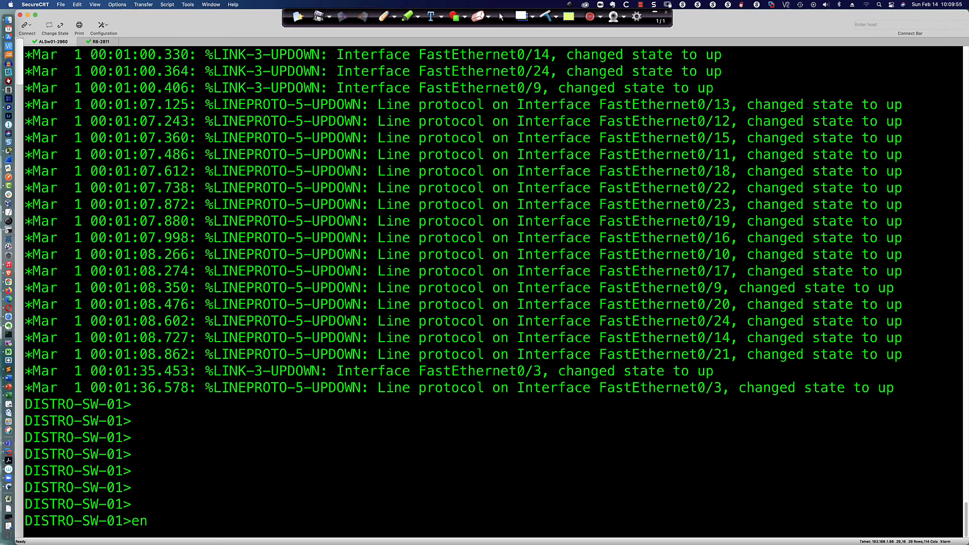
key("Return")
type("sh run |")
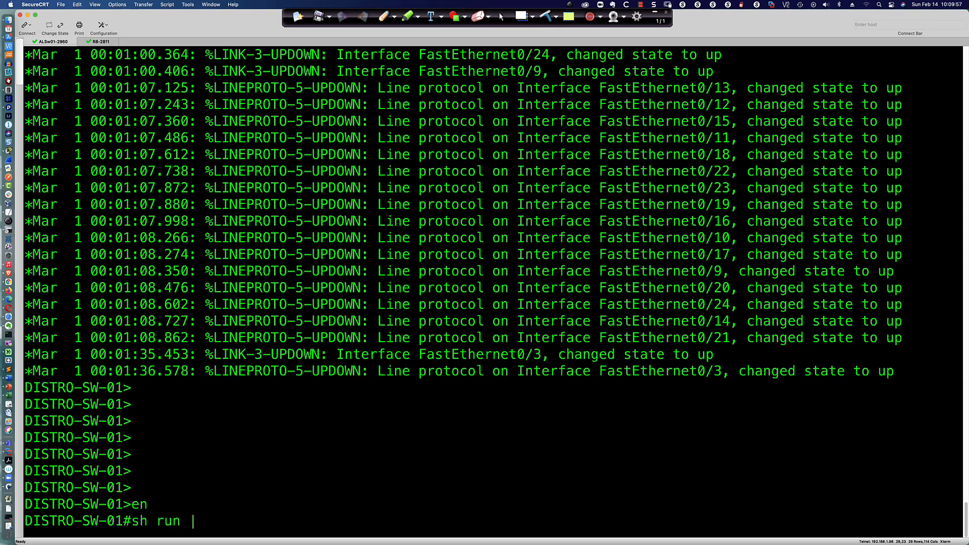
type(" inc domain")
key("Return")
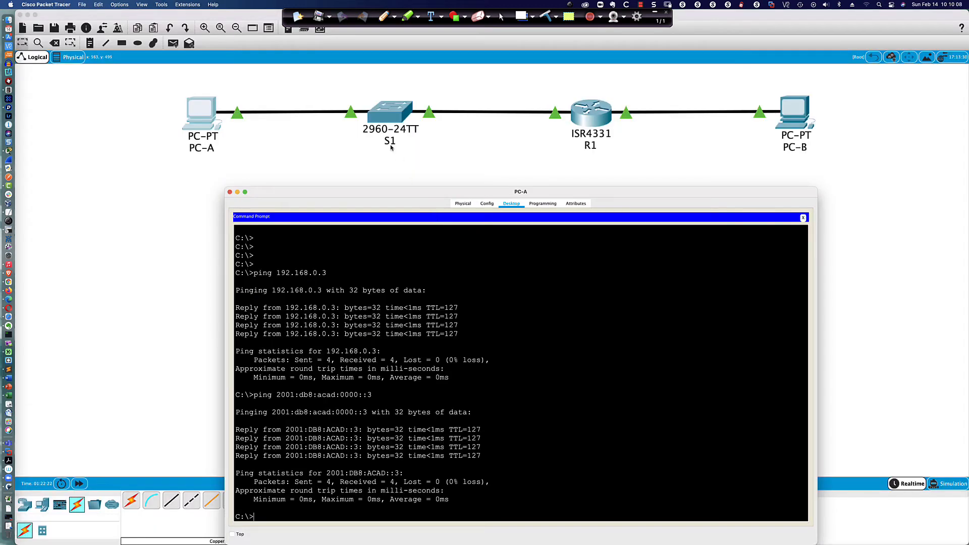
left_click(388, 112)
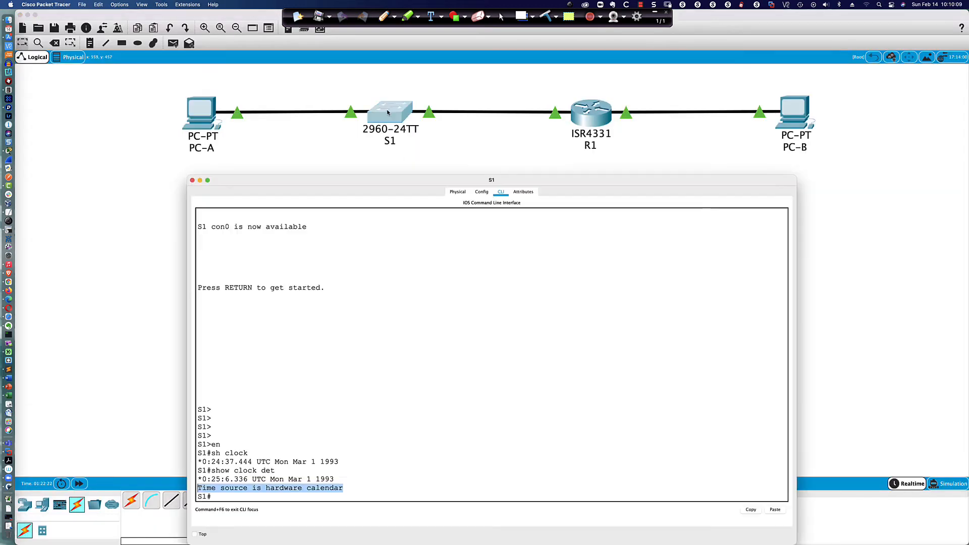
Step: Disable DNS lookup on S1 with 'no ip domain-lookup' and save with 'wri mem'
left_click(455, 285)
key("Return")
type("conf t")
key("Return")
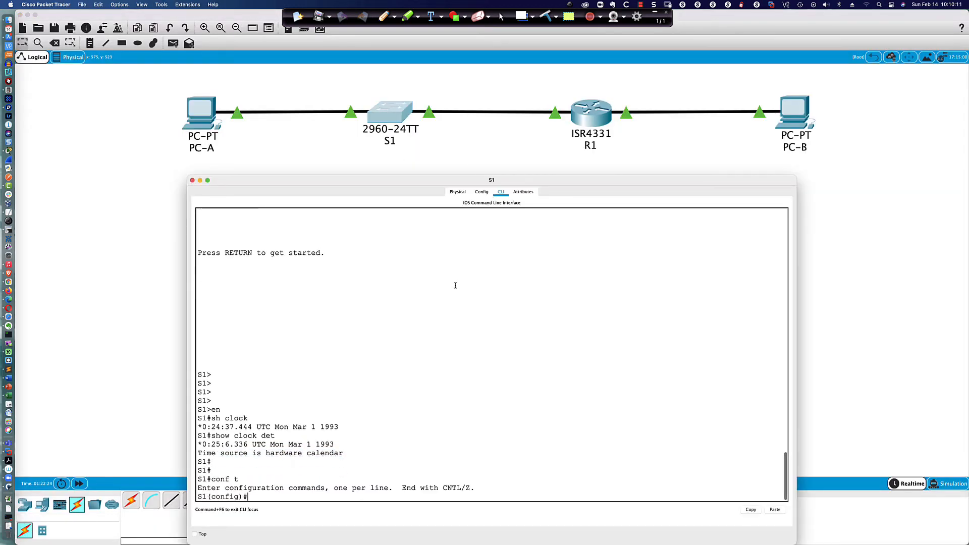
type("no ip domain-look")
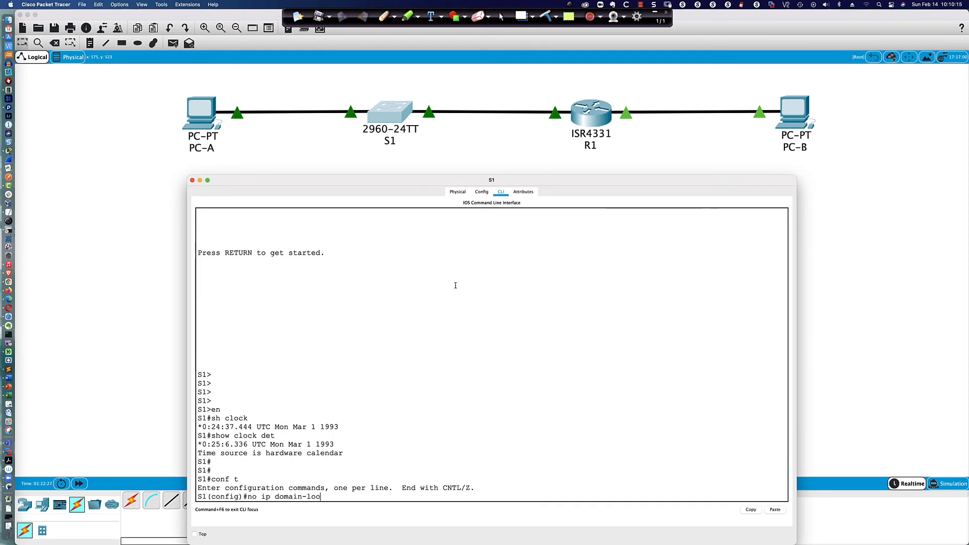
key("Return")
type("end")
key("Return")
type("wri mem")
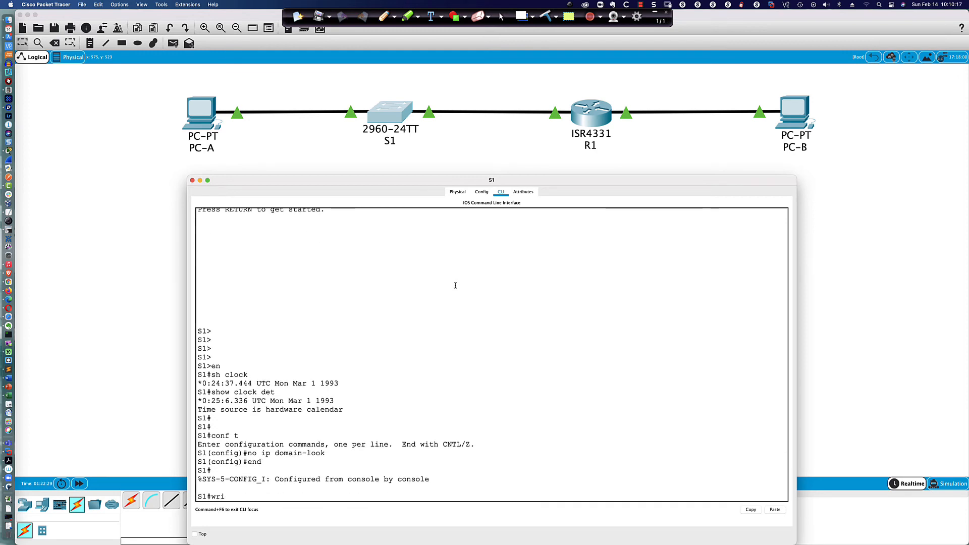
key("Return")
Step: Page through S1's running configuration with 'sh run' to confirm the change
key("Return")
key("Return")
key("Return")
type("sh run")
key("Return")
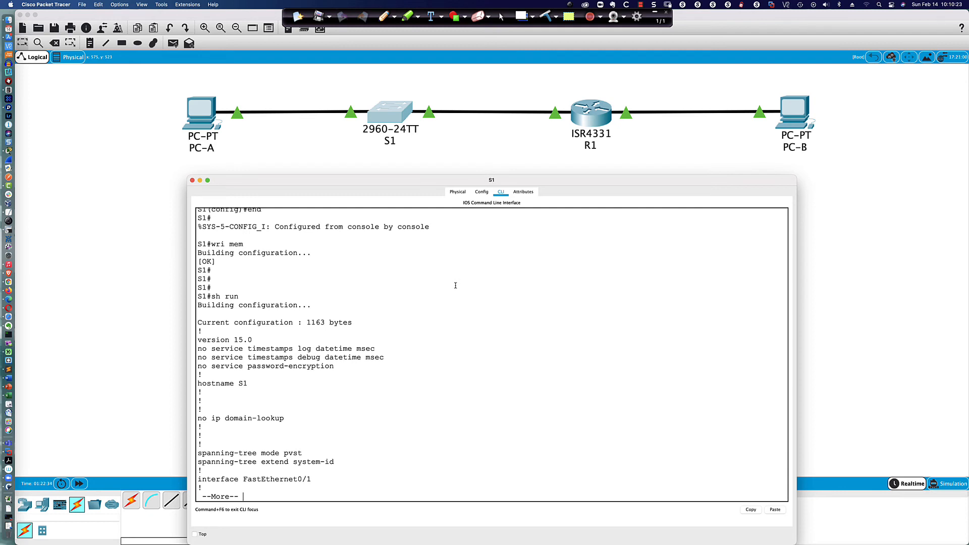
key("Return")
key("Return")
key("Return")
key("Return")
key("Return")
key("Return")
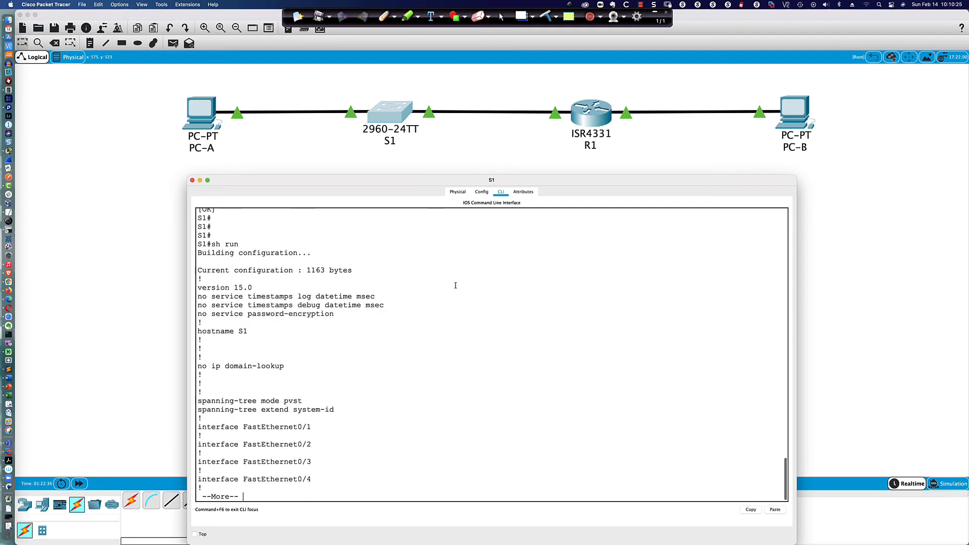
key("q")
key("Return")
key("Return")
key("Return")
key("Return")
key("Return")
key("Return")
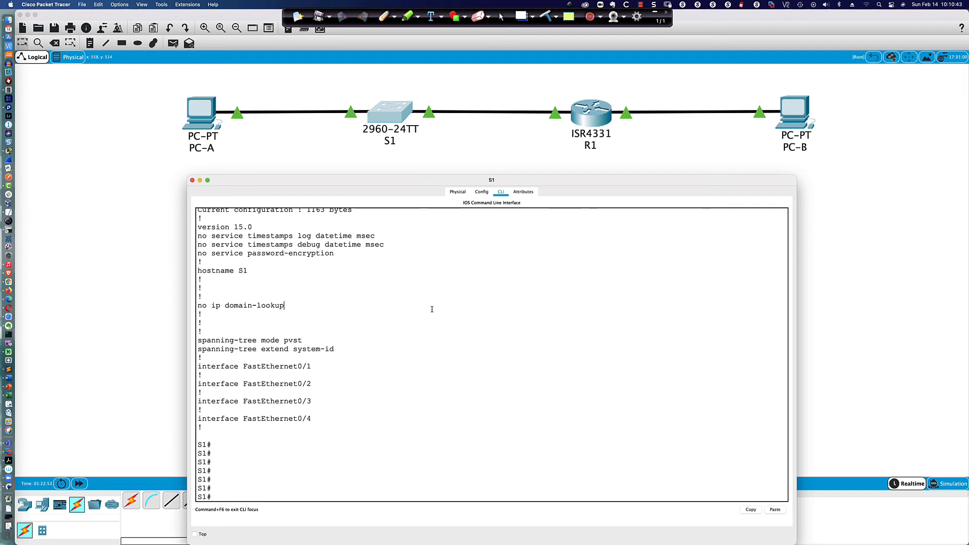
Step: Ping 192.168.1.3 from S1 three times
type("ping")
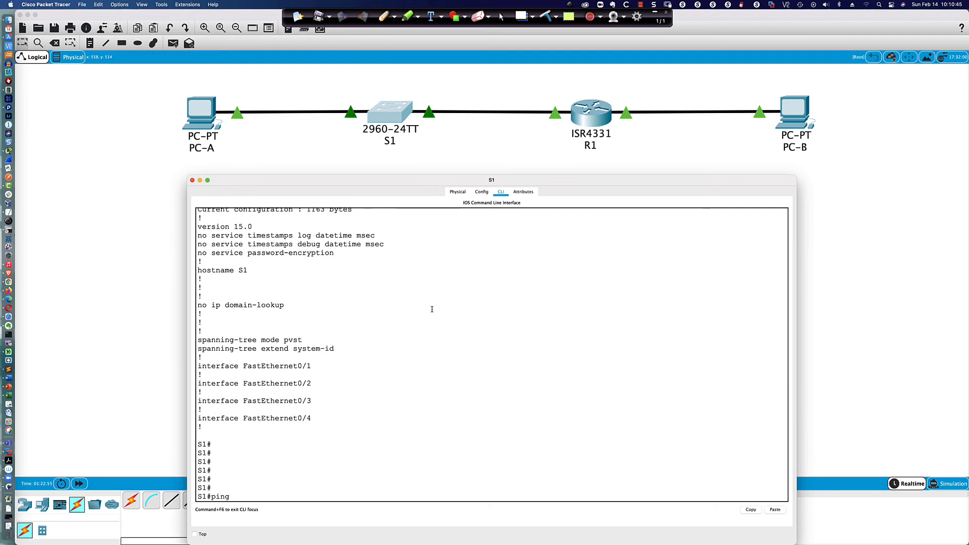
type(" 192.168.1.3")
key("Return")
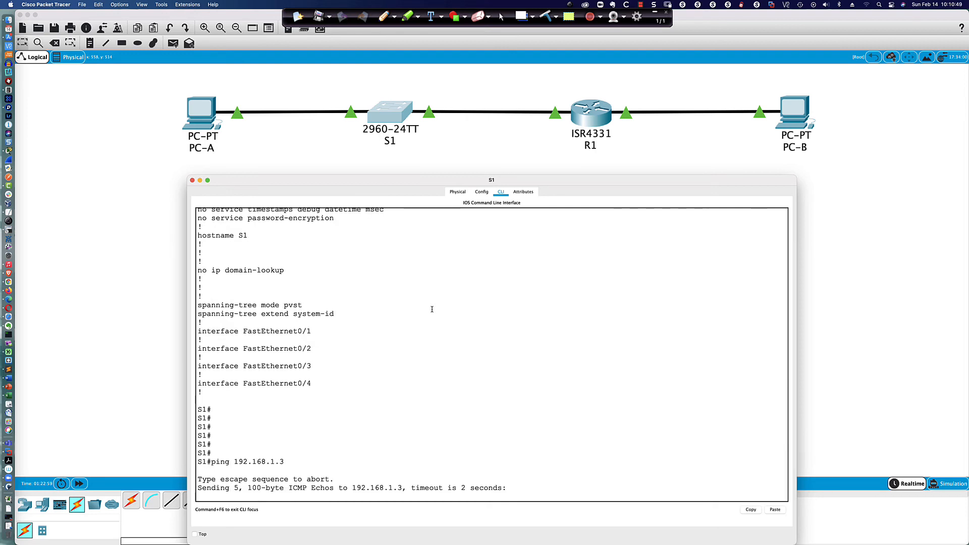
key("Up")
key("Return")
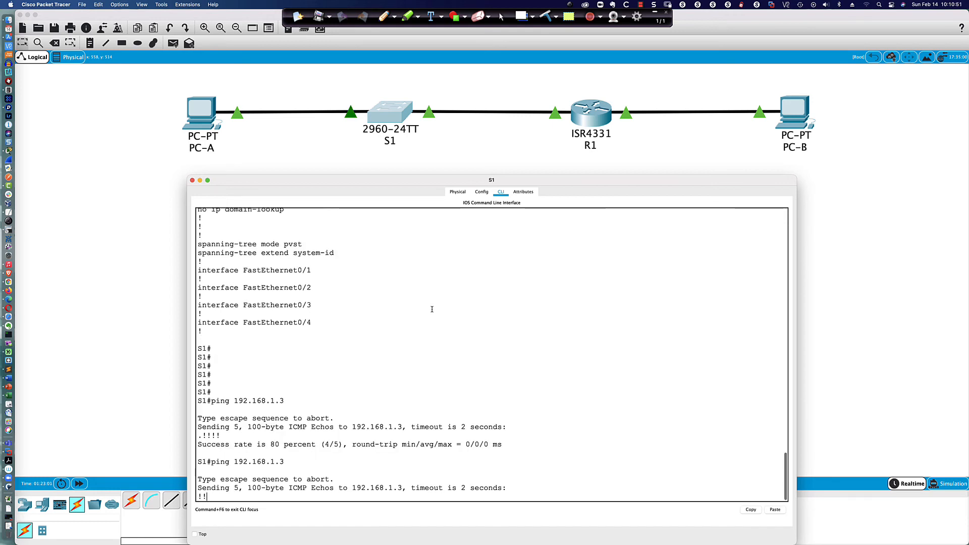
key("Up")
key("Return")
Step: Ping 192.168.0.3 from S1 repeatedly, highlighting the single timed-out reply and target address
key("Up")
key("Left")
key("Left")
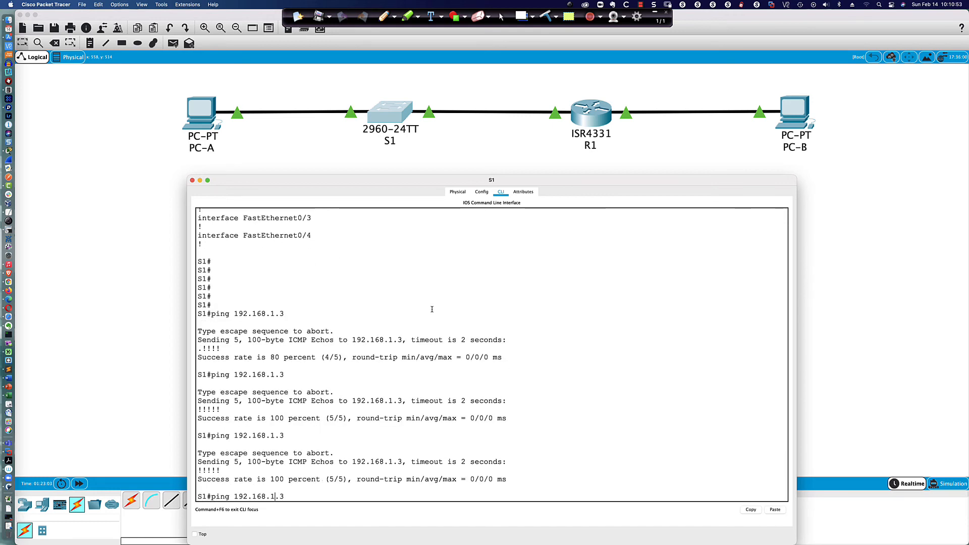
key("BackSpace")
type("0")
key("Return")
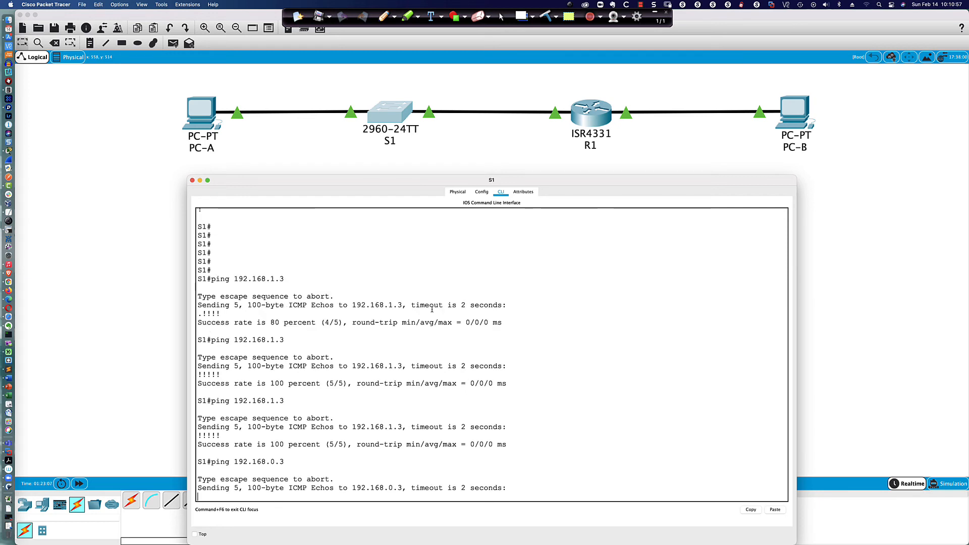
key("Up")
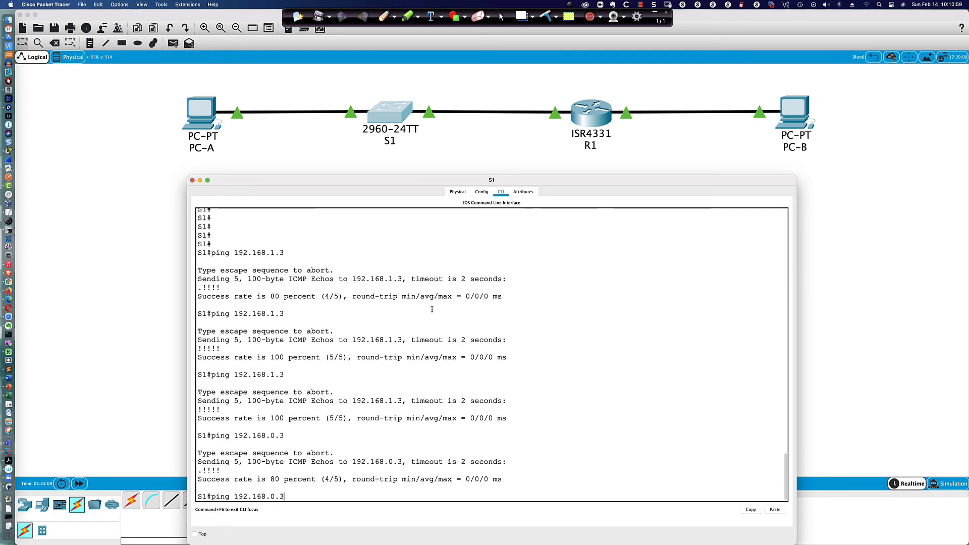
key("Return")
key("Up")
key("Return")
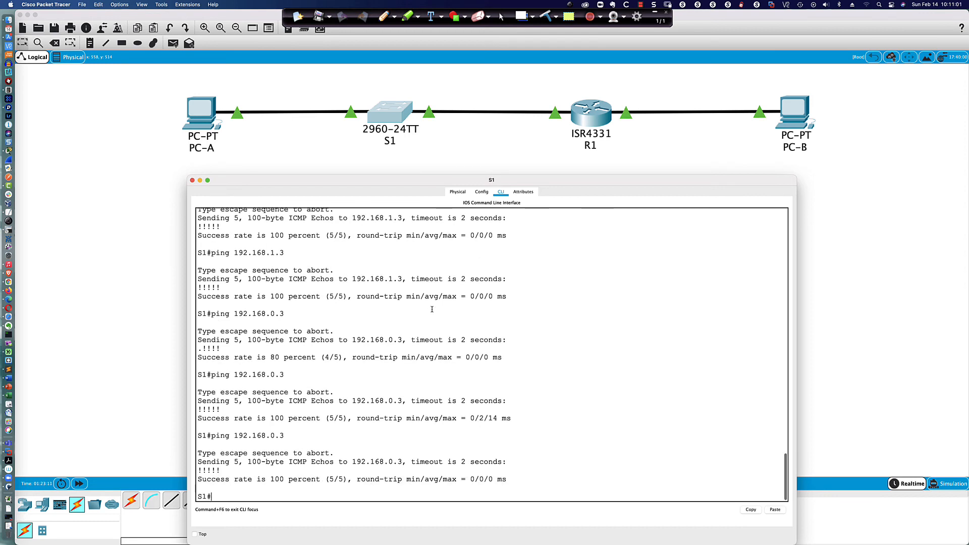
key("Up")
key("Return")
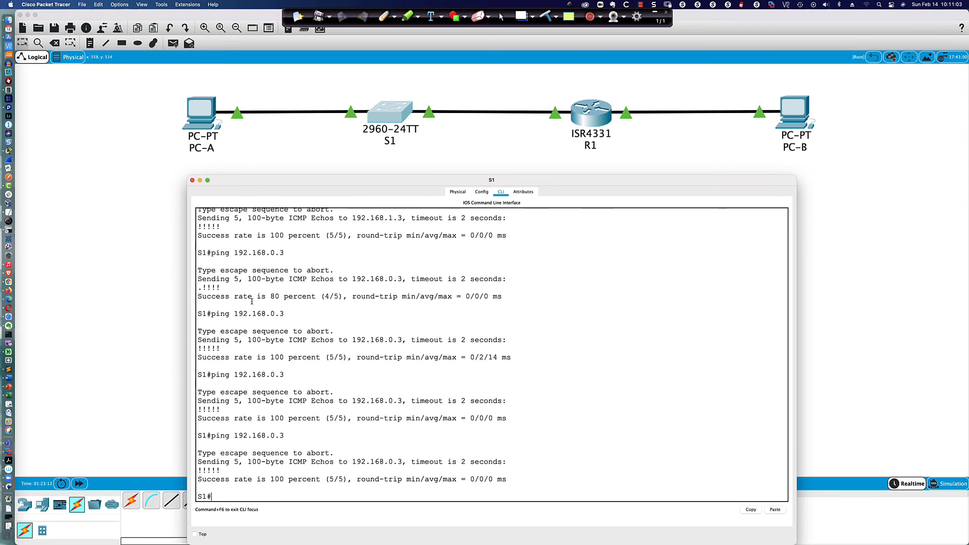
left_click_drag(203, 289, 199, 289)
left_click_drag(286, 438, 227, 436)
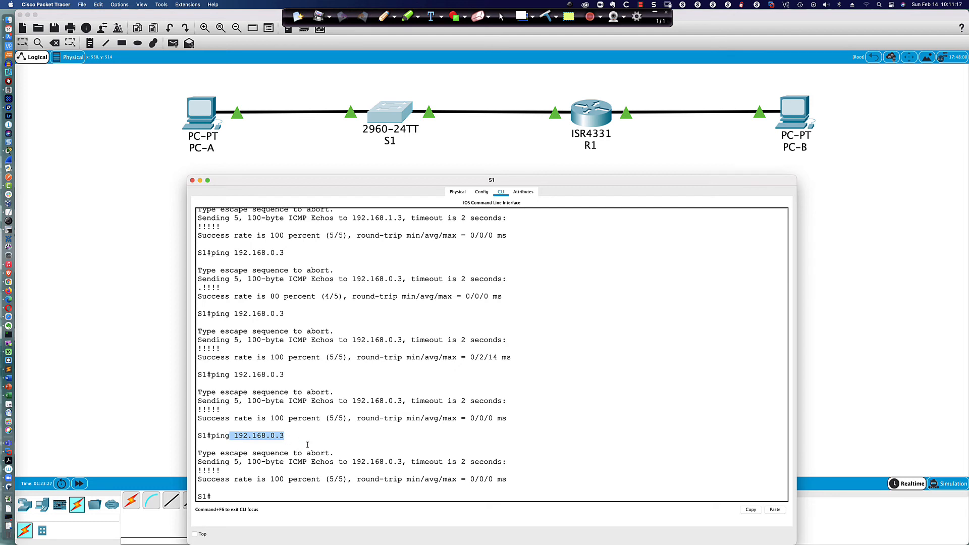
left_click(372, 489)
Step: Display S1's ARP table with 'sh ip arp'
key("Return")
key("Return")
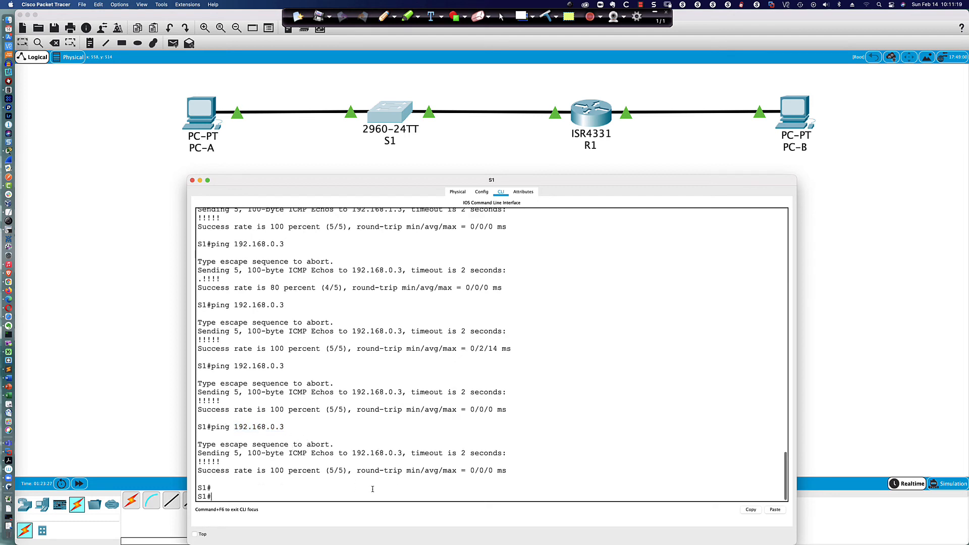
type("sh ip arp")
key("Return")
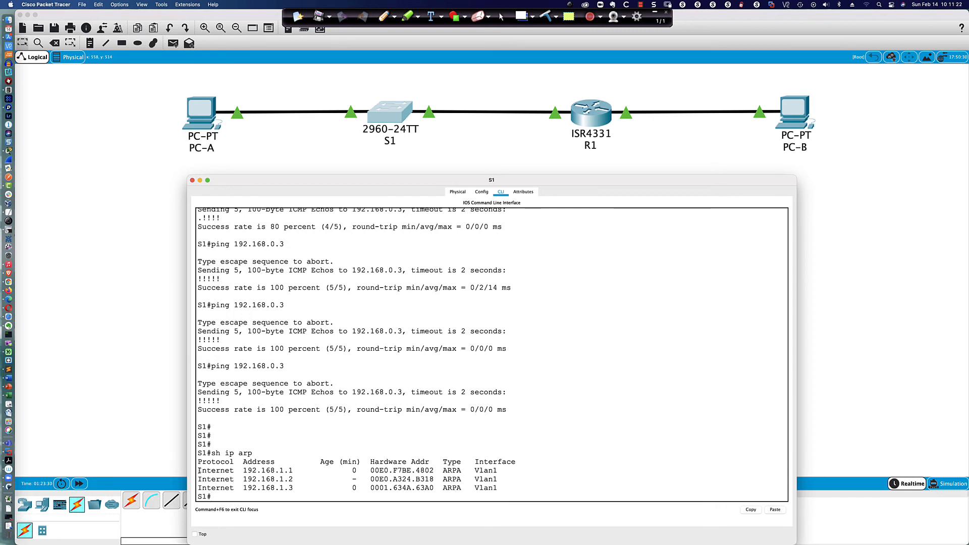
Step: Highlight the 192.168.1.1 and 192.168.1.3 ARP entries and MAC 0001.634A.63A0, then close S1's window
left_click_drag(199, 470, 498, 473)
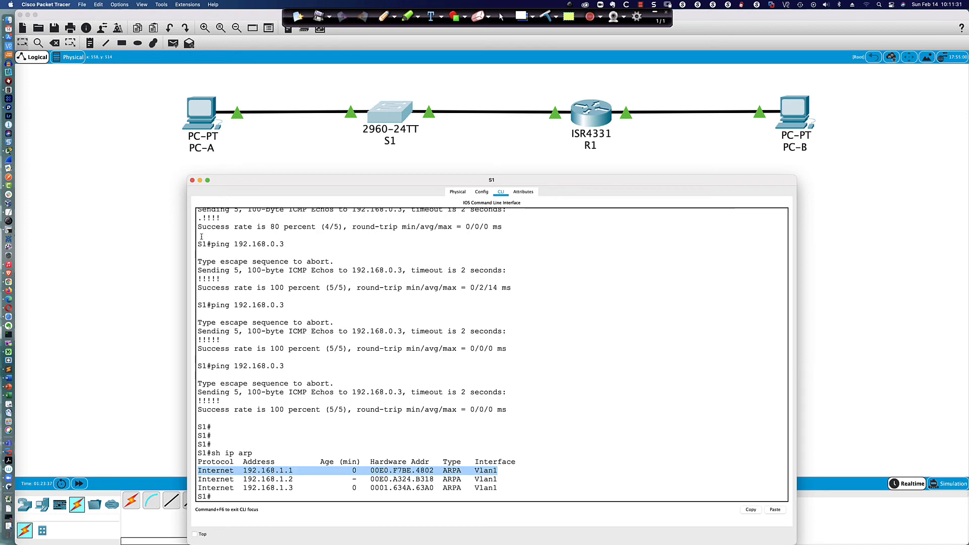
left_click_drag(202, 219, 198, 220)
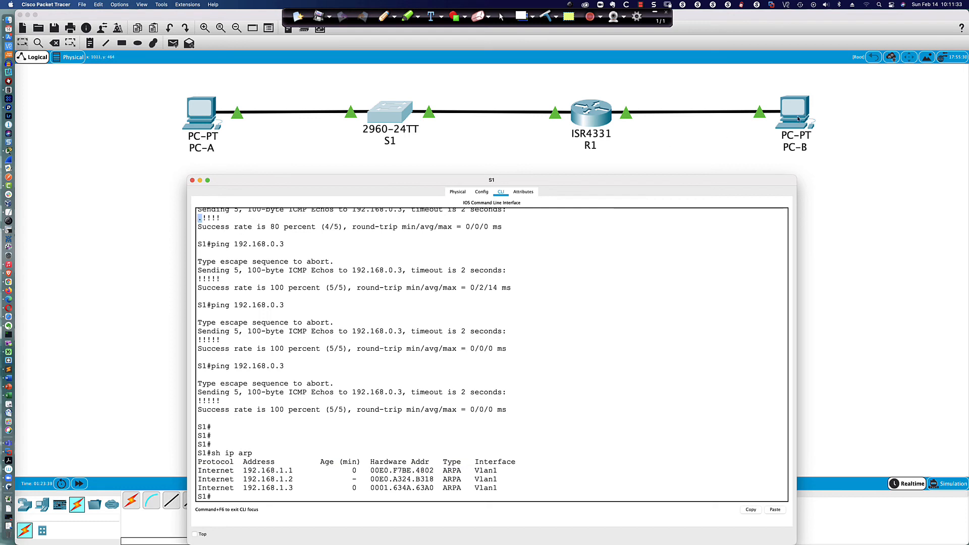
left_click(623, 415)
left_click_drag(199, 488, 499, 488)
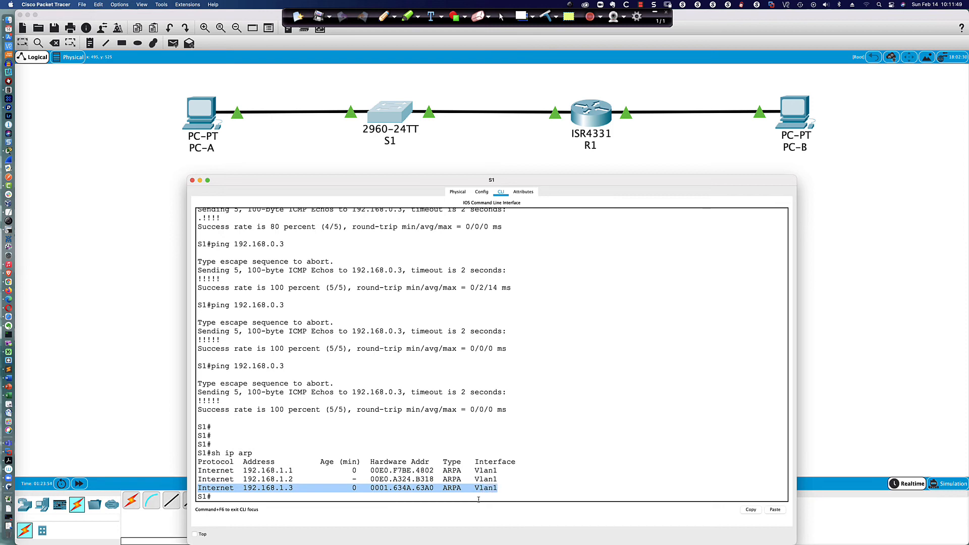
left_click_drag(369, 488, 433, 489)
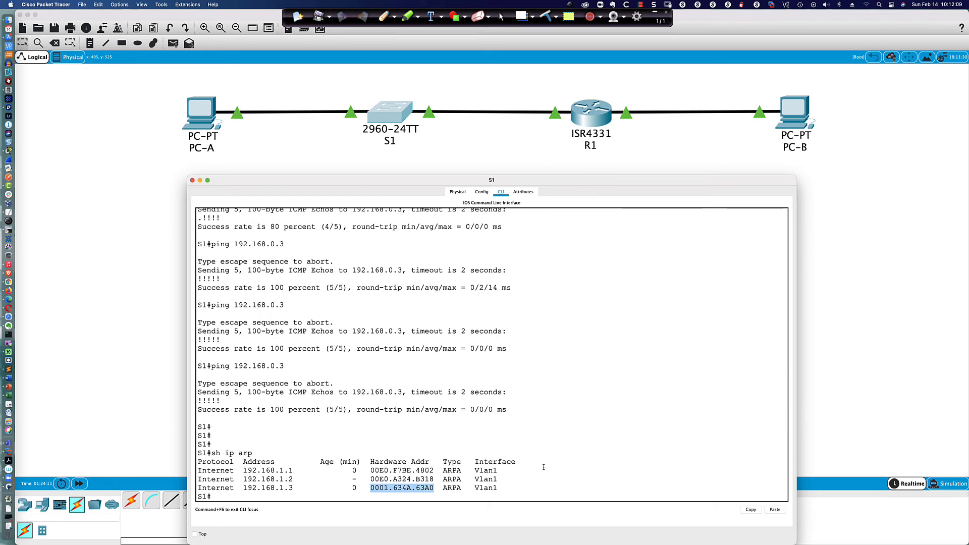
left_click(601, 114)
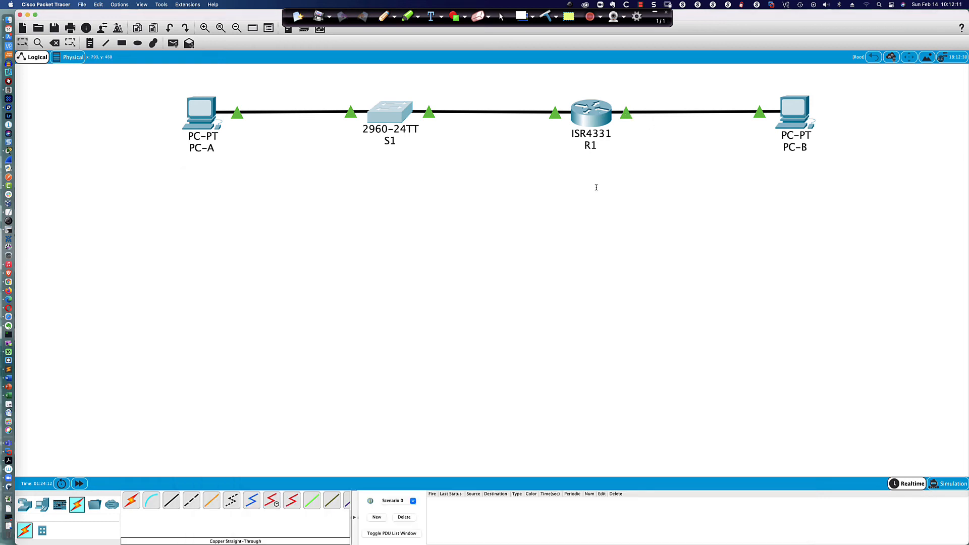
Step: Exit configuration mode on R1 and save its configuration with 'wri mem'
key("Return")
key("Return")
key("Return")
key("Return")
key("Return")
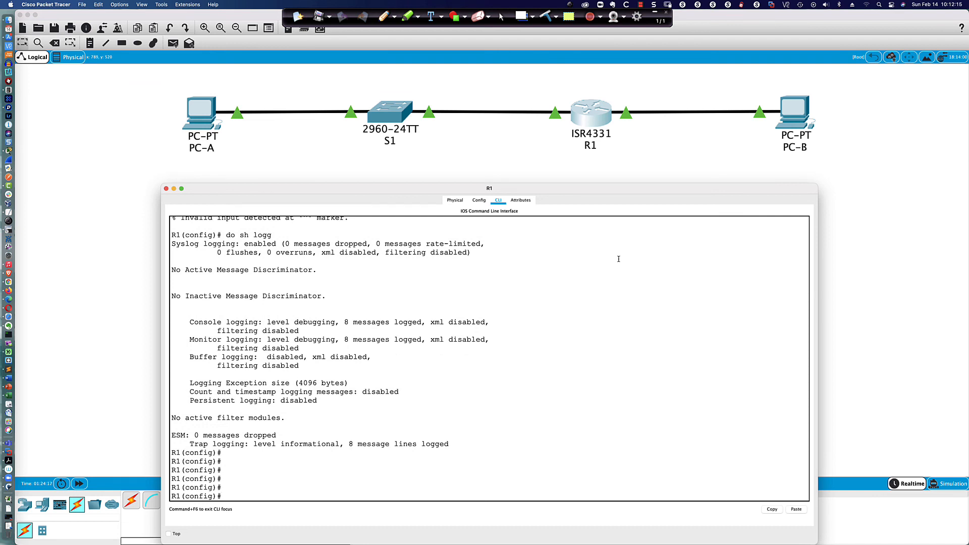
type("end")
key("Return")
key("Return")
key("Return")
key("Return")
type("wri mem")
key("Return")
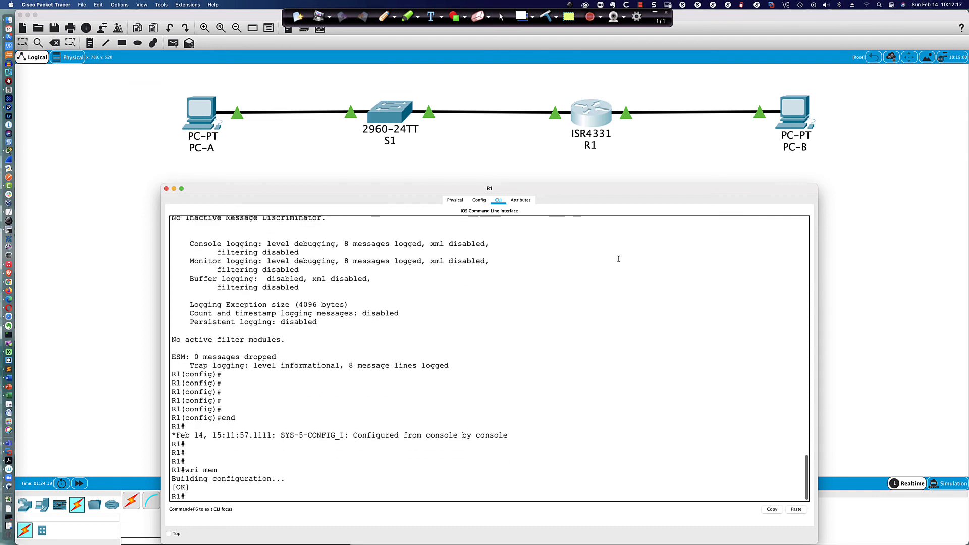
Step: Show R1's routing table, highlighting the connected-route code and 192.168.0.0/24 interface
type("sh ip route")
key("Return")
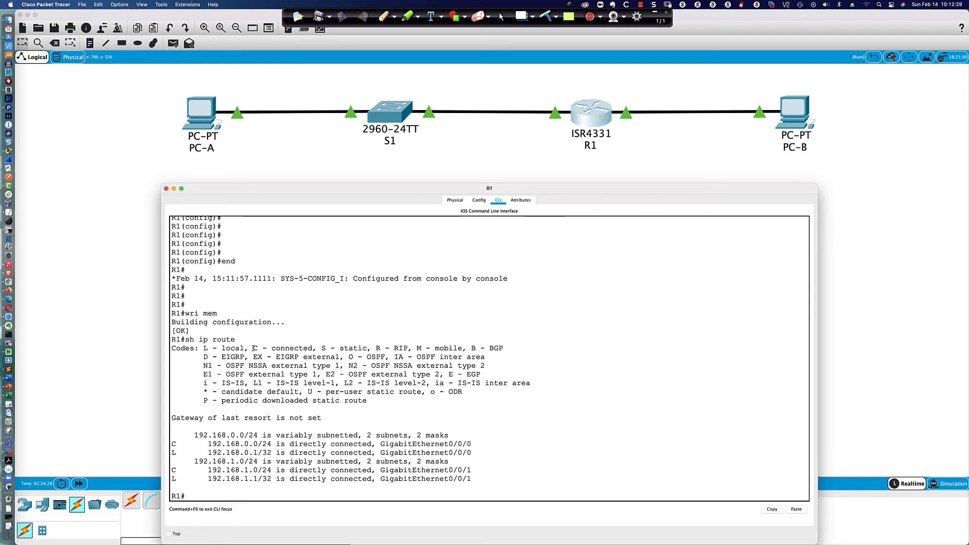
left_click_drag(253, 348, 317, 348)
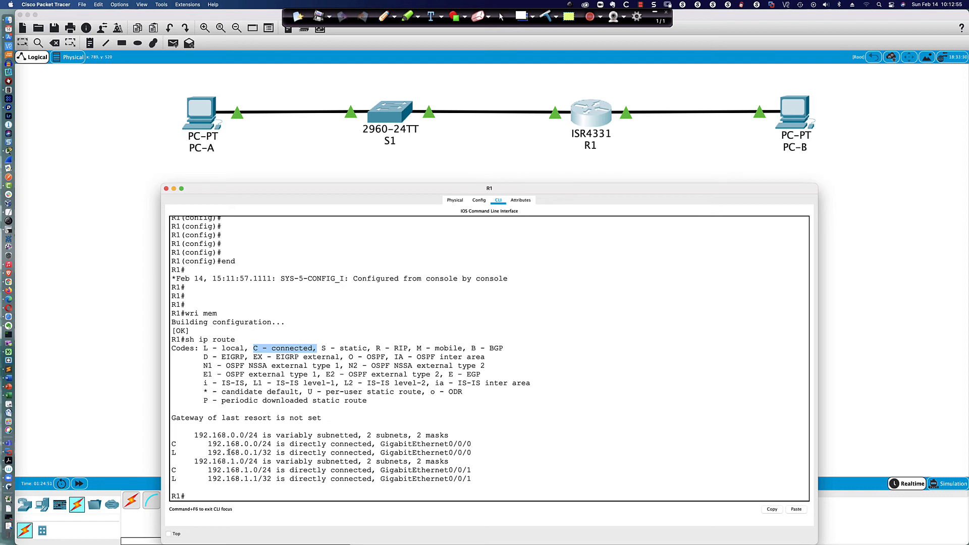
left_click_drag(279, 444, 472, 444)
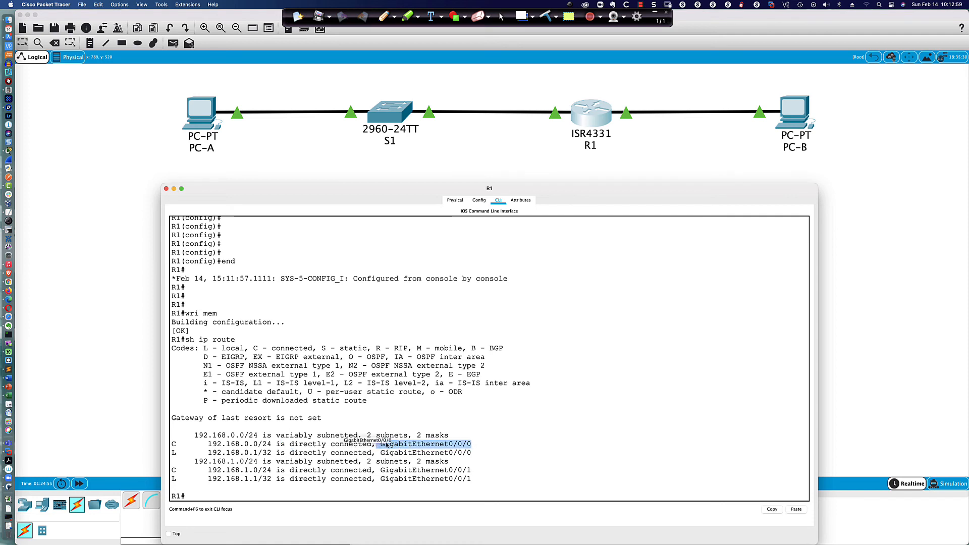
left_click(417, 444)
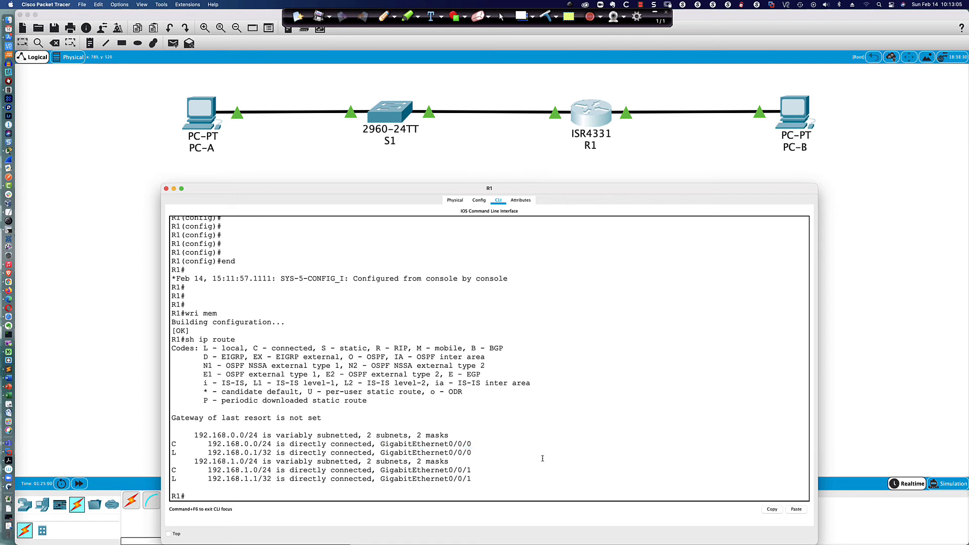
Step: Run 'sh ipv6 route' on R1 to list its IPv6 routing table
key("Return")
key("Return")
type("sh ipv")
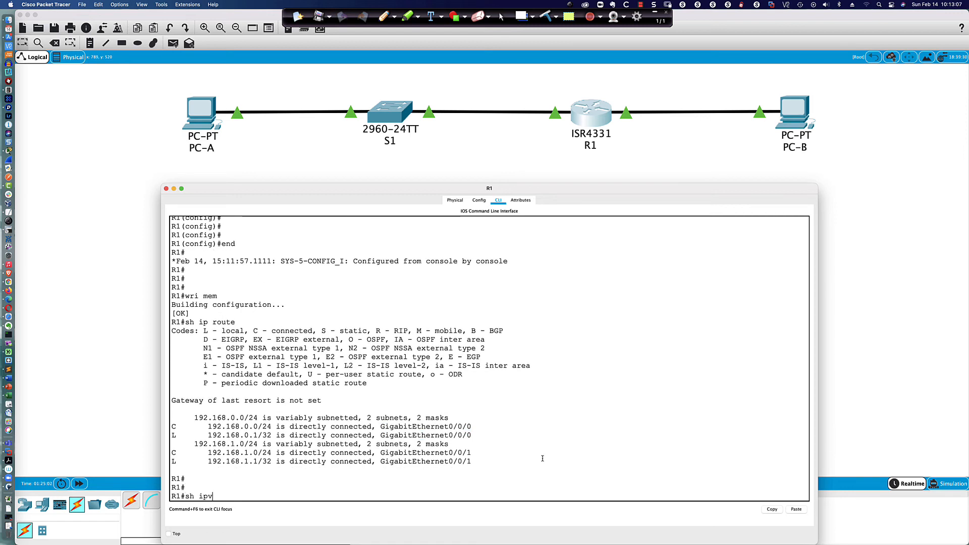
type("6 route")
key("Return")
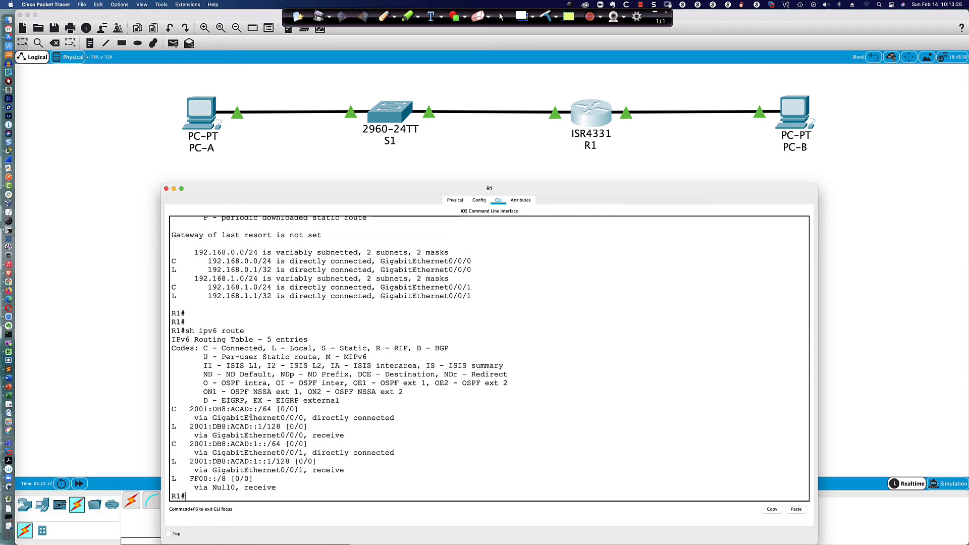
Step: Highlight the connected 2001:DB8:ACAD::/64 route in R1's IPv6 routing table
left_click_drag(255, 411, 395, 420)
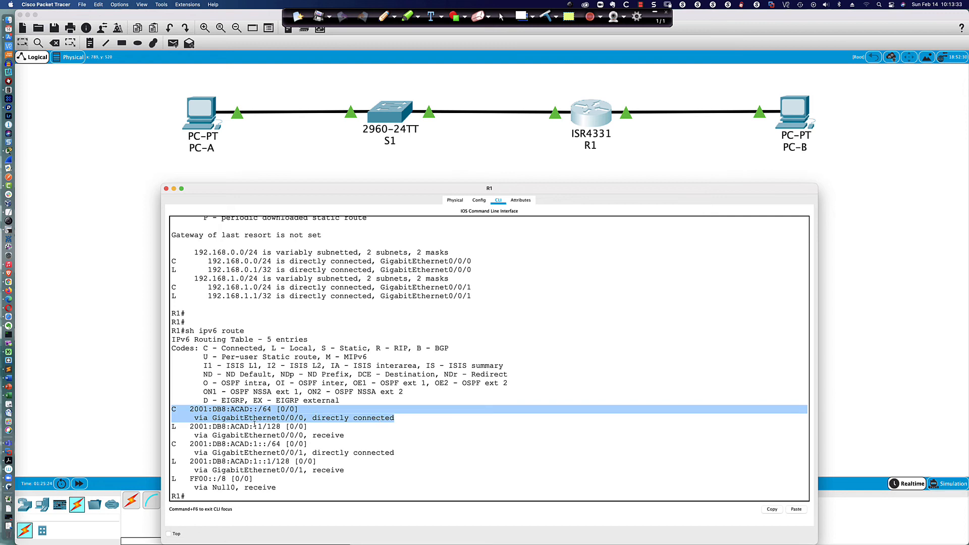
scroll(255, 424, "up", 1)
left_click_drag(171, 271, 481, 272)
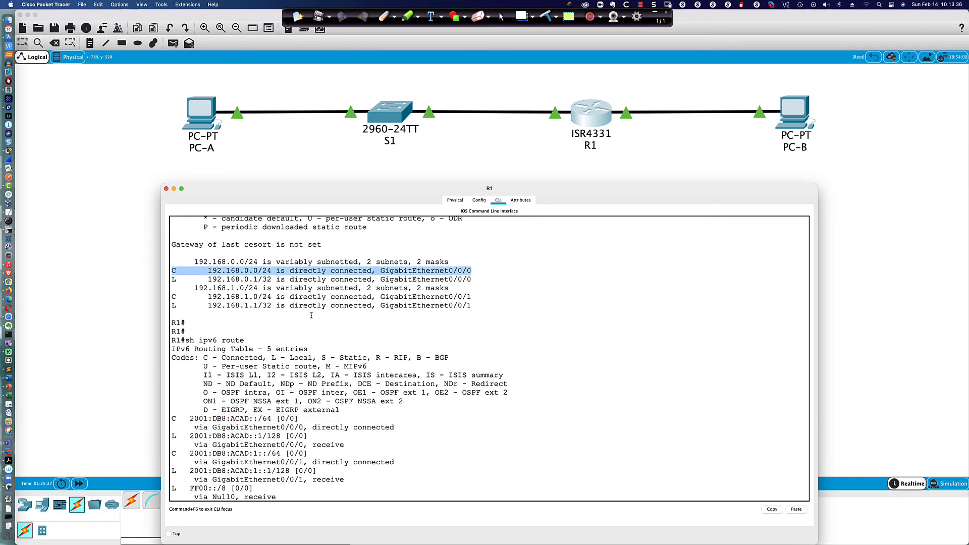
scroll(283, 363, "down", 1)
left_click_drag(190, 408, 405, 419)
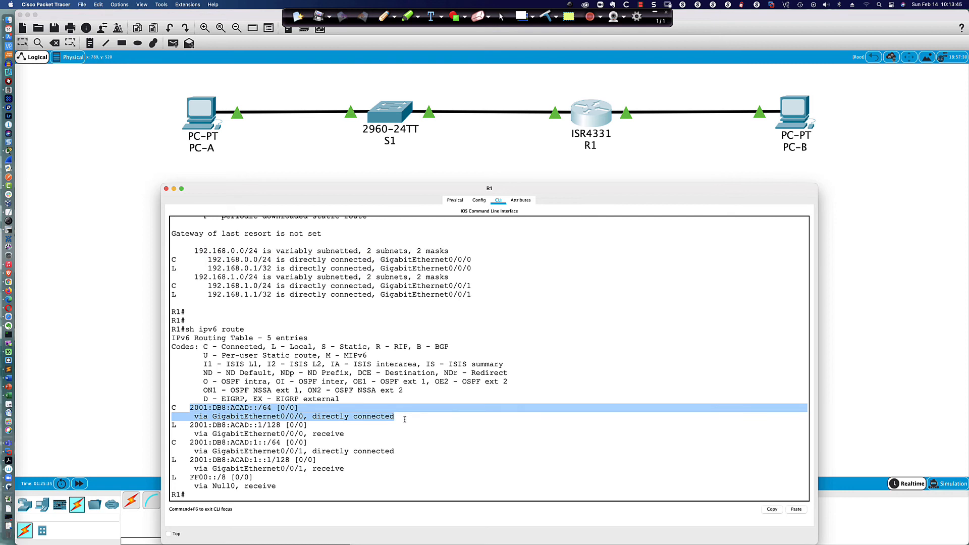
left_click(412, 455)
type("sh ")
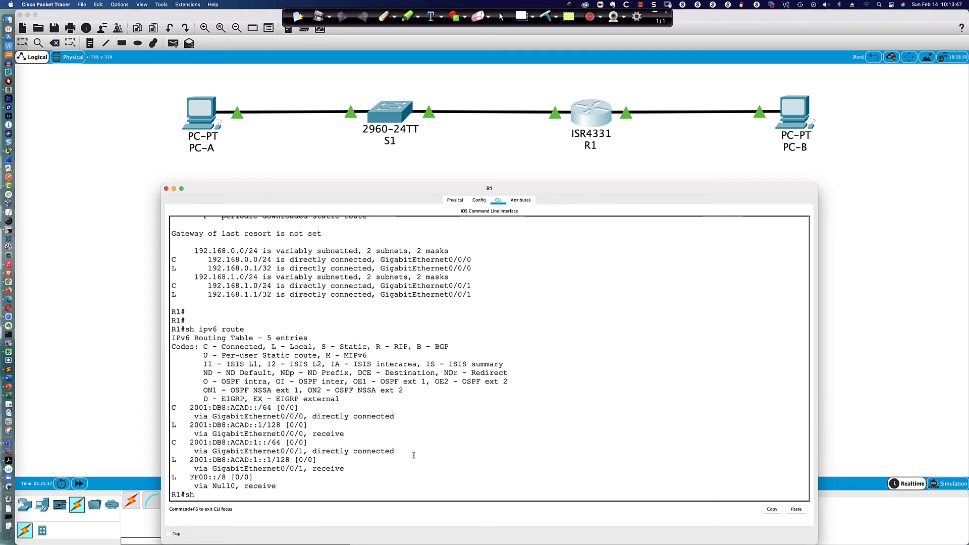
type("ip int gi0/0/1")
Step: Show the full 'sh ip int gi0/0/1' output and make R1's CLI window taller
key("Return")
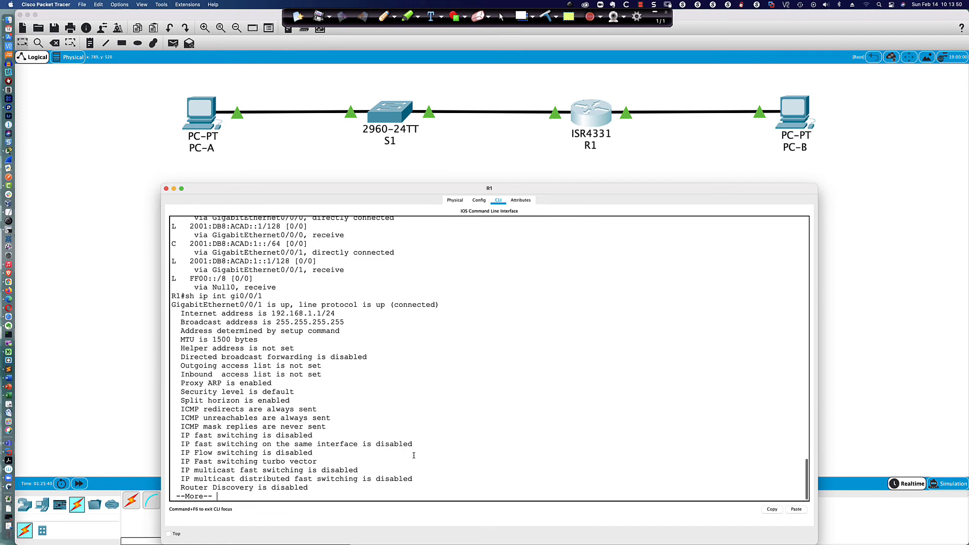
key("space")
scroll(341, 279, "up", 1)
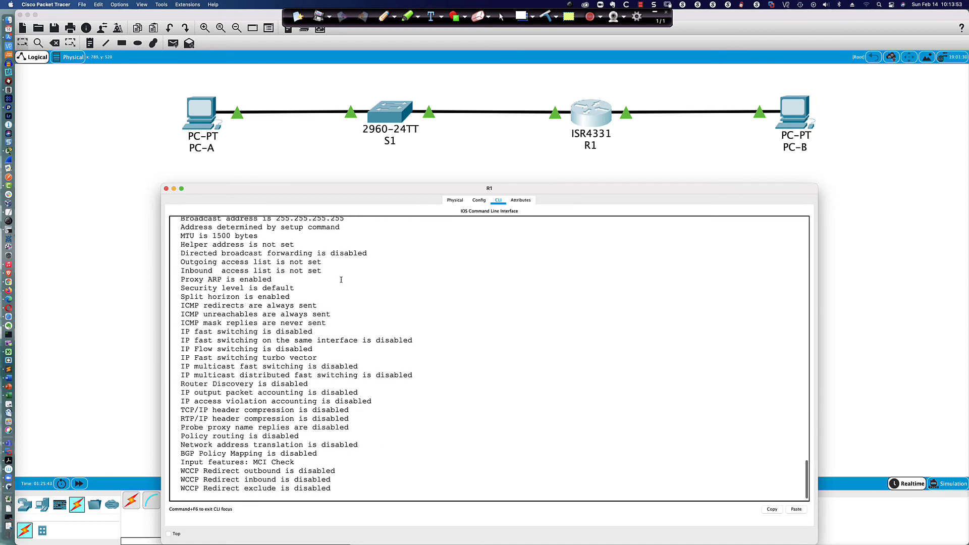
left_click_drag(339, 188, 339, 155)
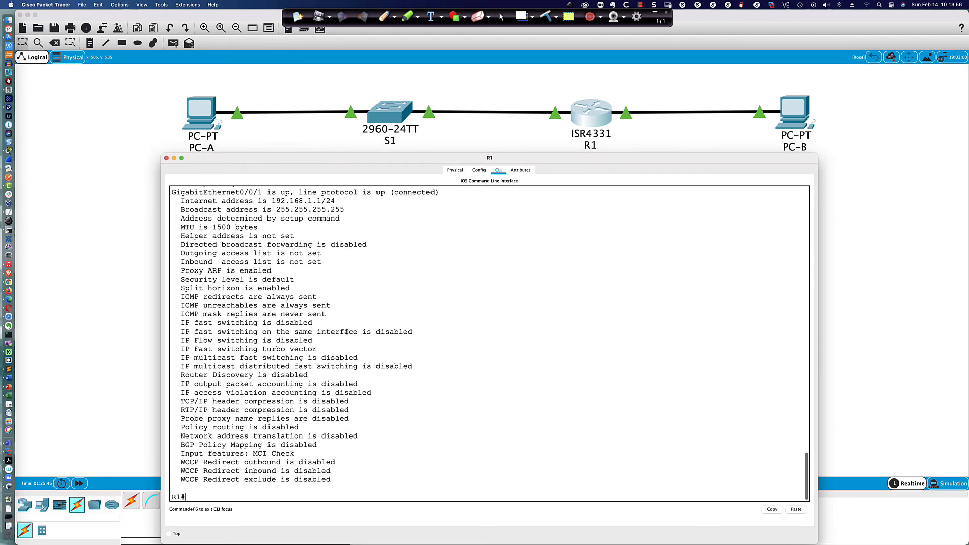
scroll(348, 330, "up", 3)
scroll(347, 328, "down", 3)
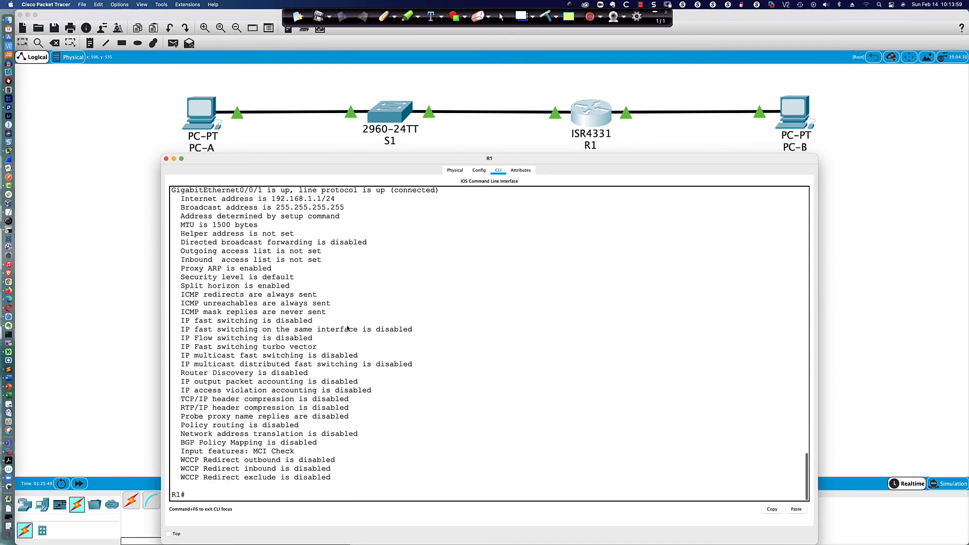
Step: Underline the interface's up status, IP address 192.168.1.1/24 and broadcast address
left_click(384, 16)
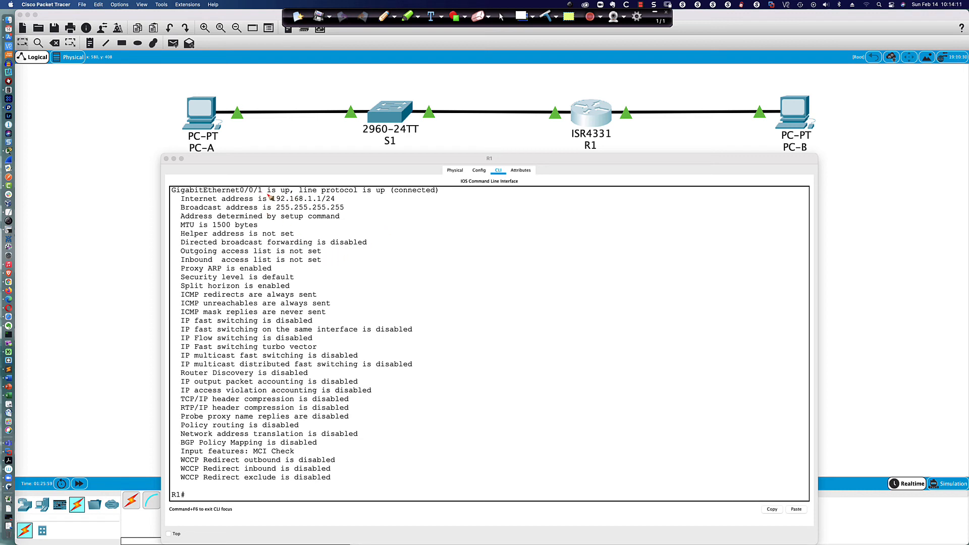
left_click_drag(267, 193, 289, 195)
left_click_drag(272, 202, 338, 202)
left_click_drag(278, 212, 346, 213)
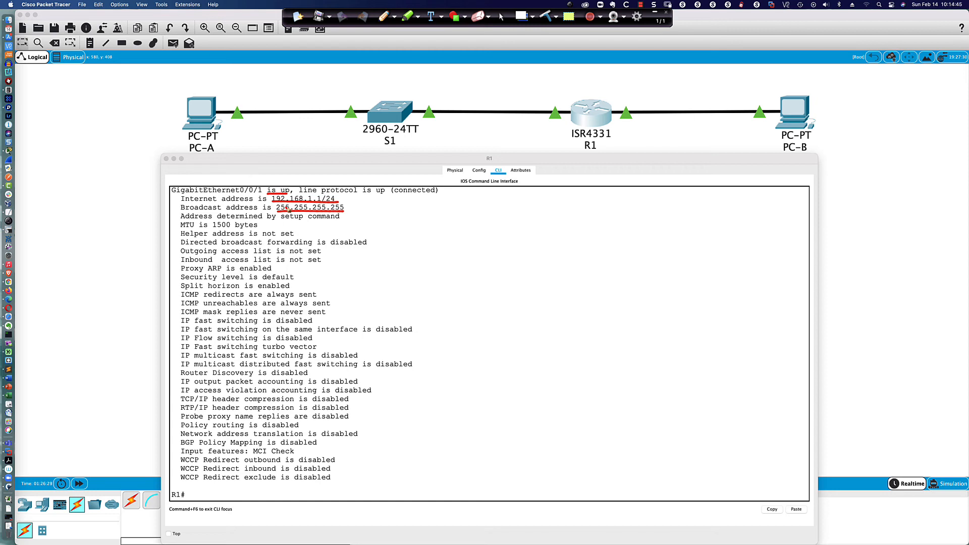
left_click(498, 17)
scroll(363, 200, "up", 3)
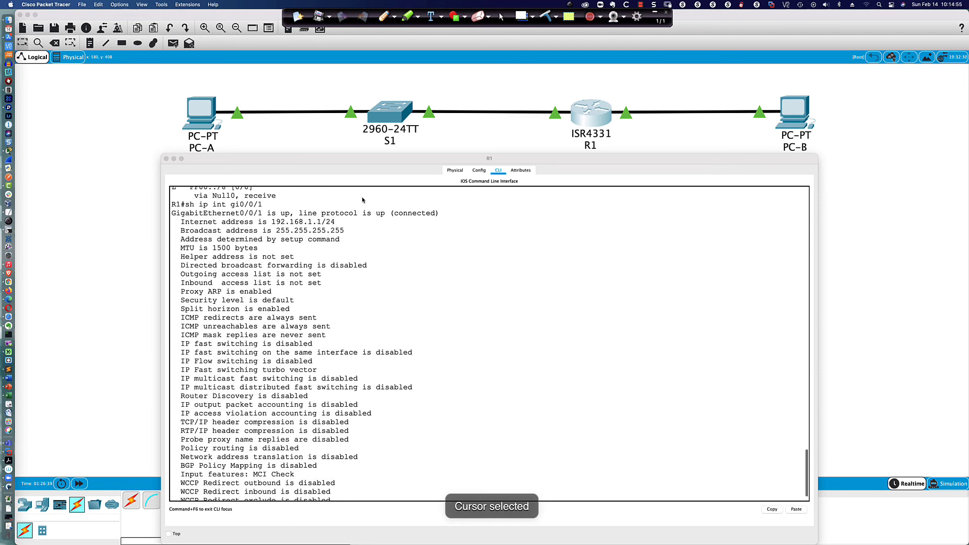
scroll(363, 200, "down", 3)
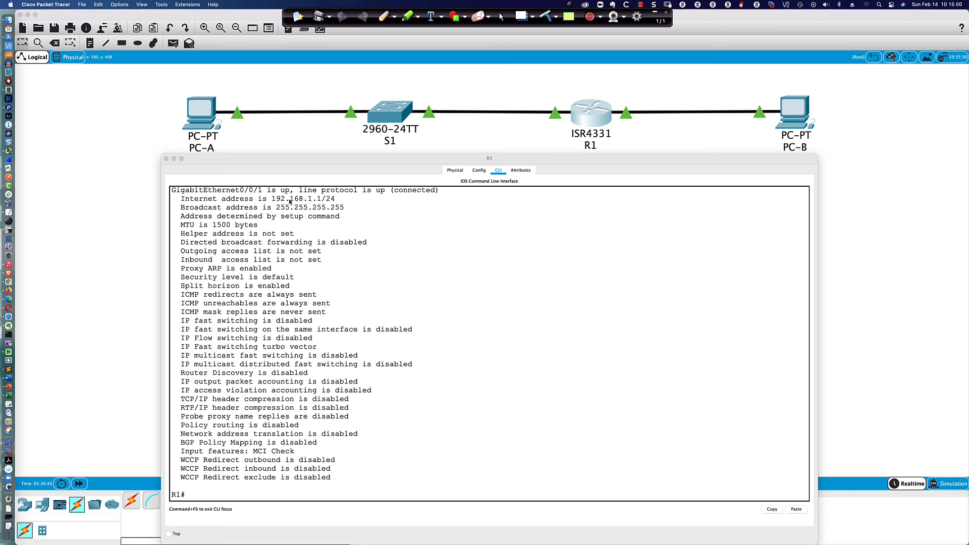
mouse_move(271, 200)
left_mouse_down()
mouse_move(335, 200)
mouse_move(273, 200)
left_mouse_up()
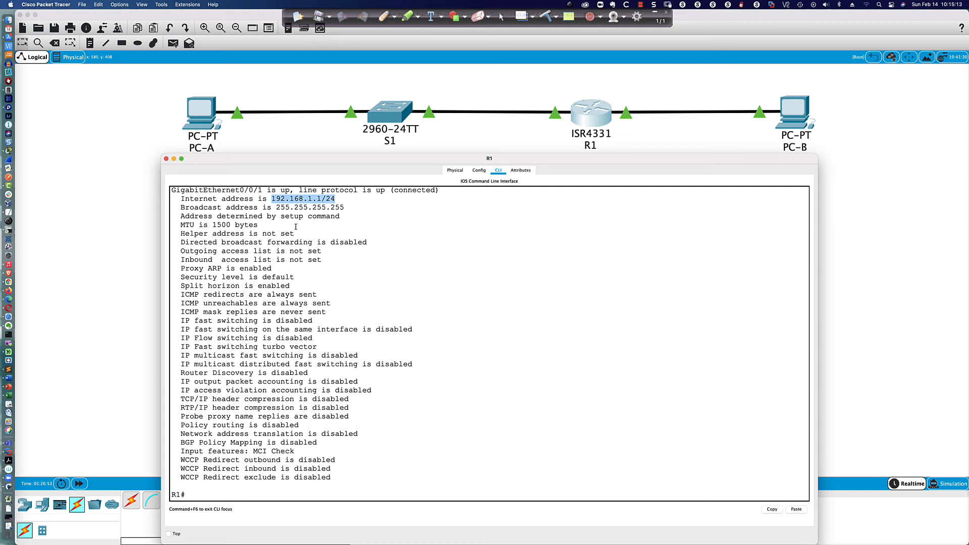
left_click(378, 487)
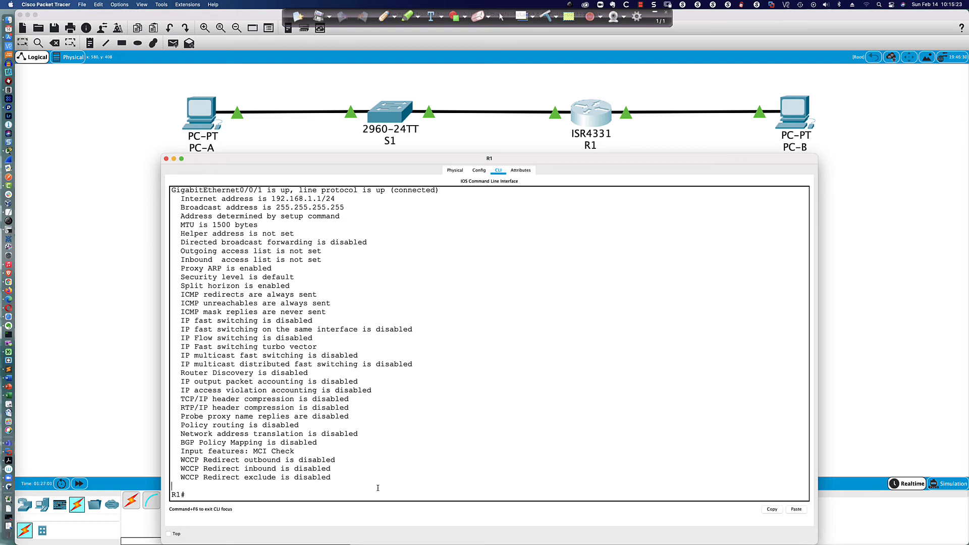
Step: Run 'sh int gi0/0/1' on R1 and select the hardware line of its output
type("sh int gi0/0/1")
key("Return")
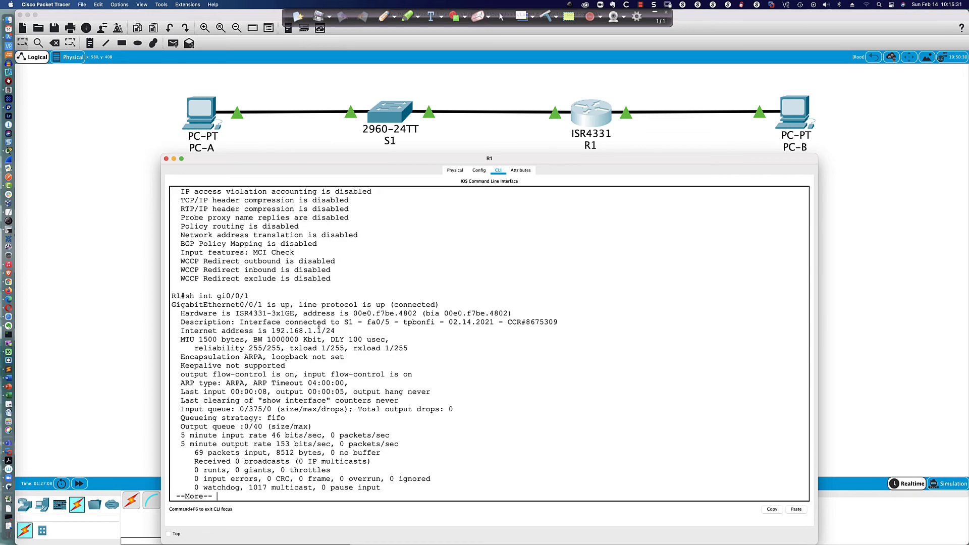
scroll(295, 315, "up", 2)
left_click_drag(180, 329, 510, 329)
left_click(460, 329)
left_click_drag(426, 330, 509, 329)
scroll(485, 353, "down", 2)
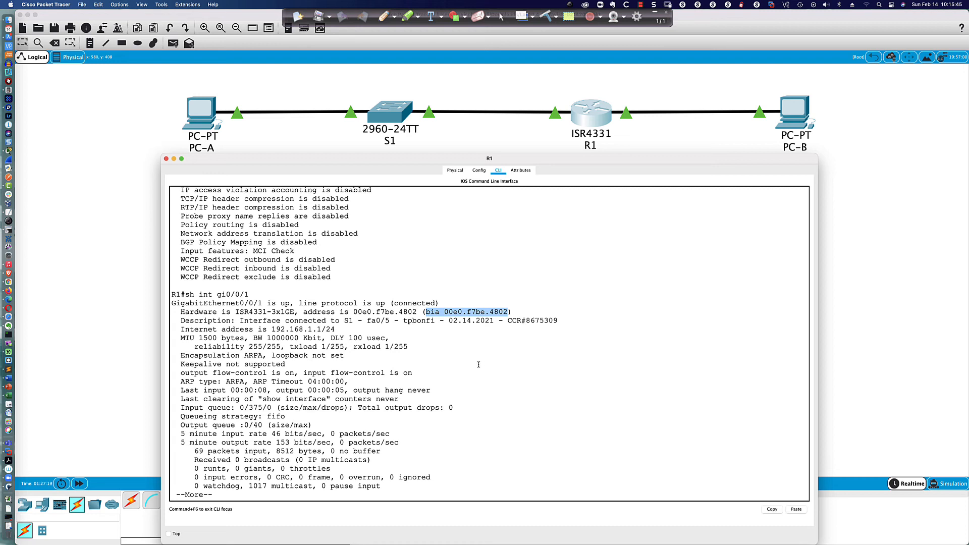
Step: Highlight the burned-in MAC 00e0.f7be.4802, then finish the paged output
left_click(453, 321)
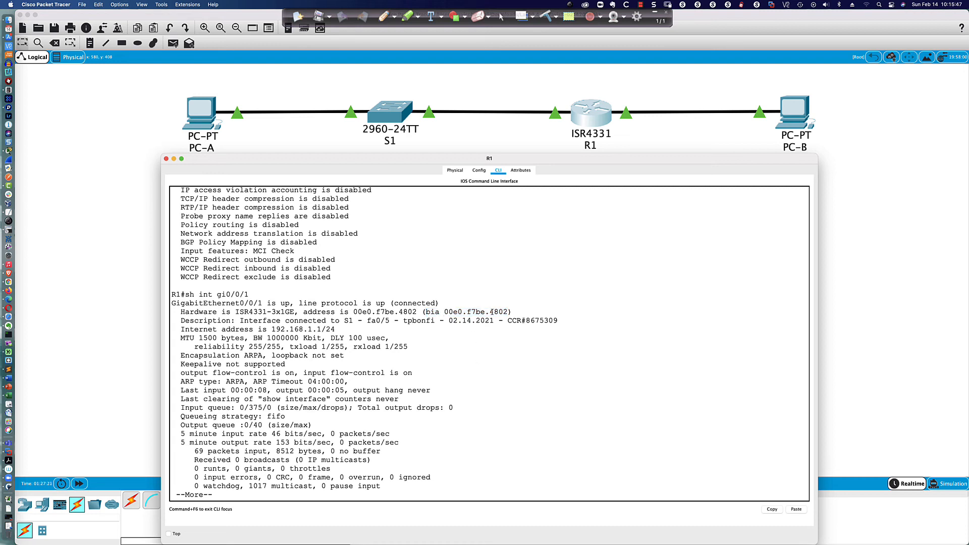
left_click_drag(444, 311, 462, 312)
left_click_drag(461, 312, 506, 312)
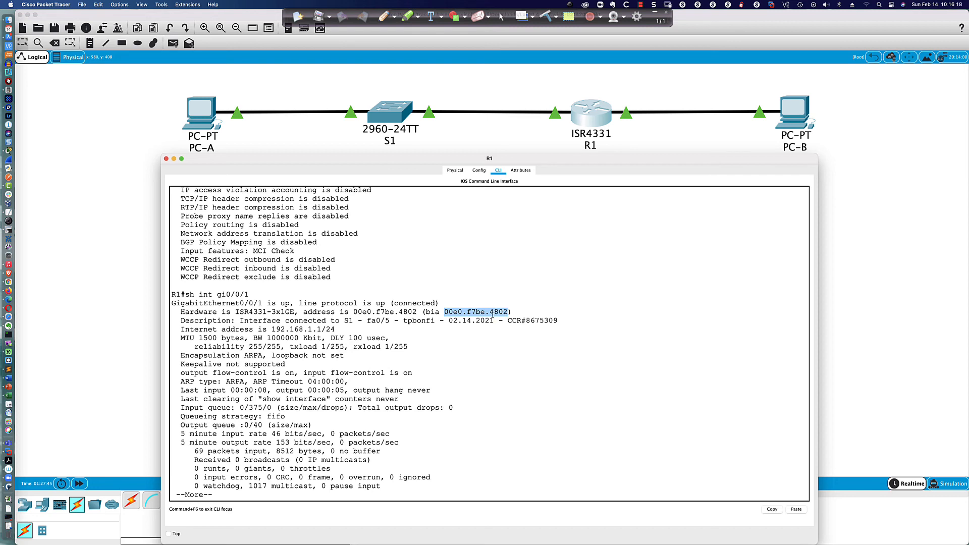
left_click(487, 339)
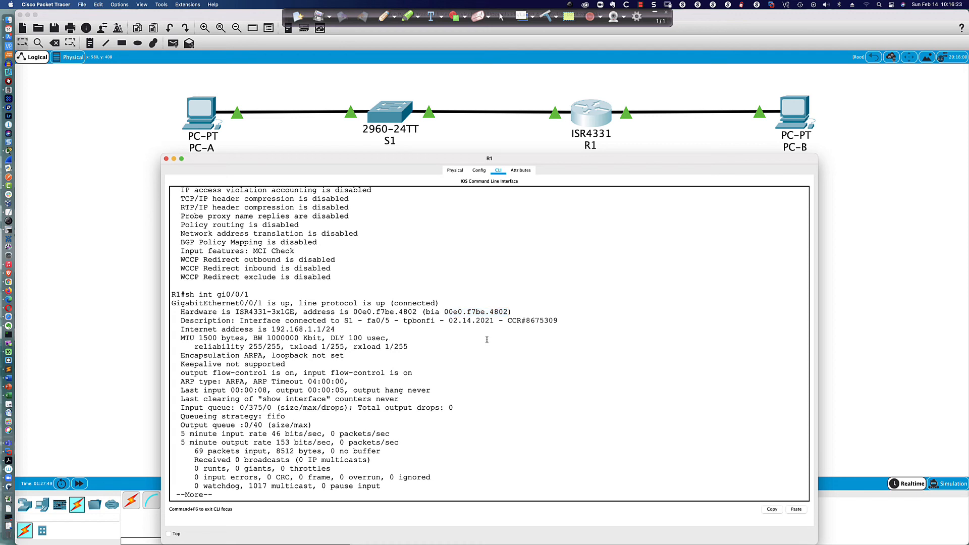
scroll(487, 339, "down", 1)
key("Return")
key("Return")
key("Return")
key("Return")
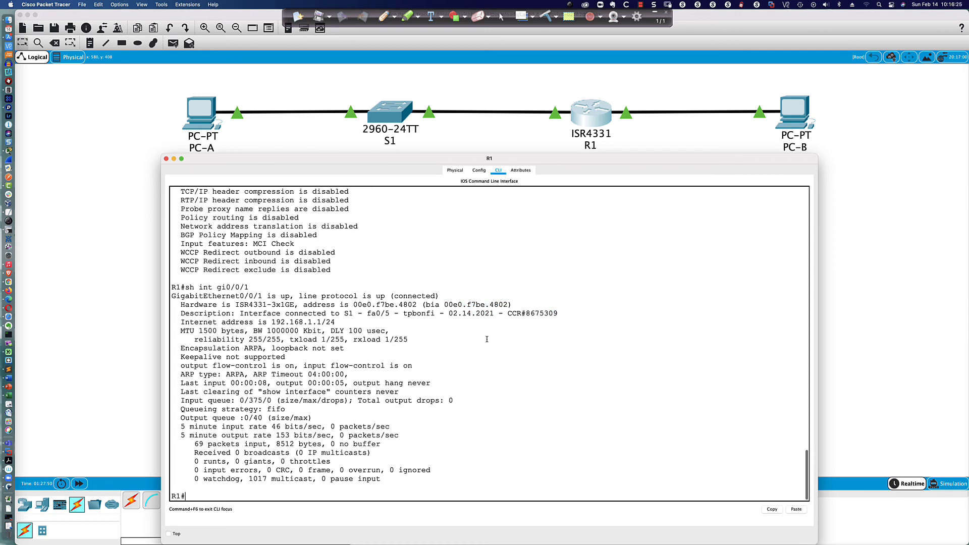
Step: Run 'sh ipv6 int g0/0/1' and highlight up/up, link-local FE80::1 and 2001:DB8:ACAD:1::1/64
type("sh ipv6")
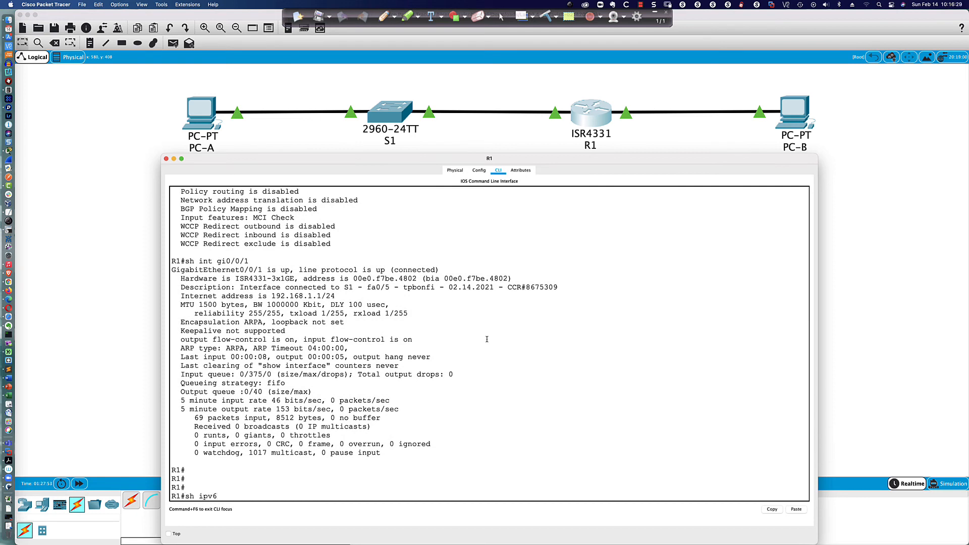
type(" int g0/0/1")
key("Return")
key("Return")
key("Return")
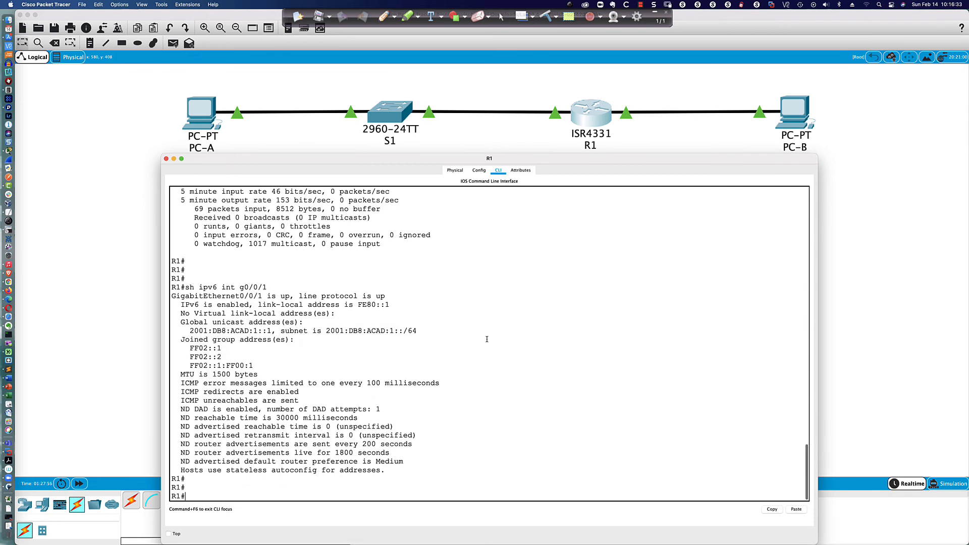
key("Return")
key("Return")
key("Return")
key("Return")
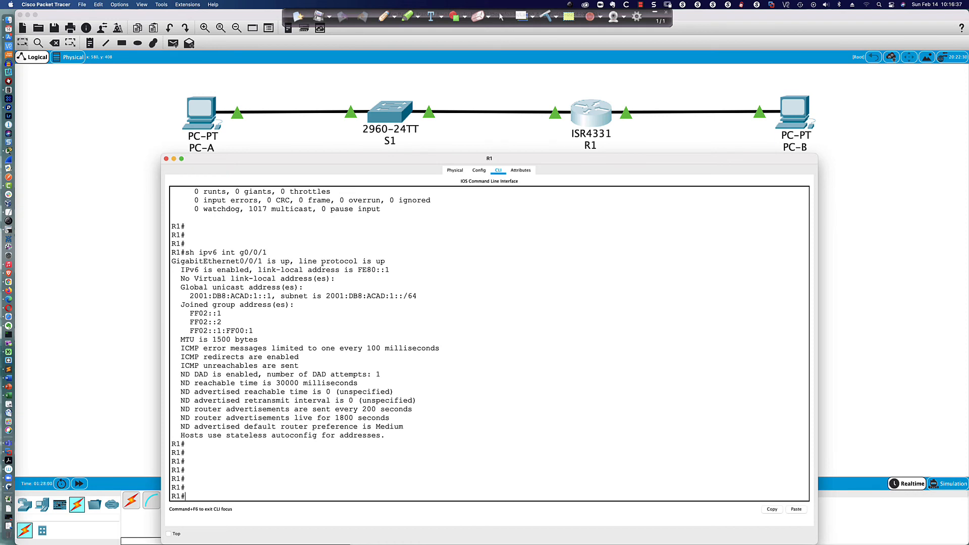
left_click_drag(386, 260, 246, 262)
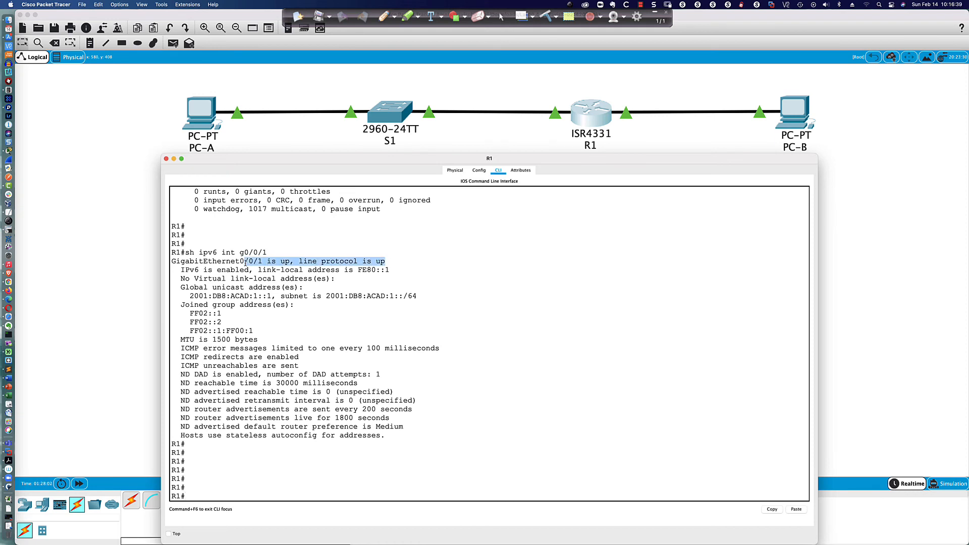
left_click_drag(181, 270, 205, 270)
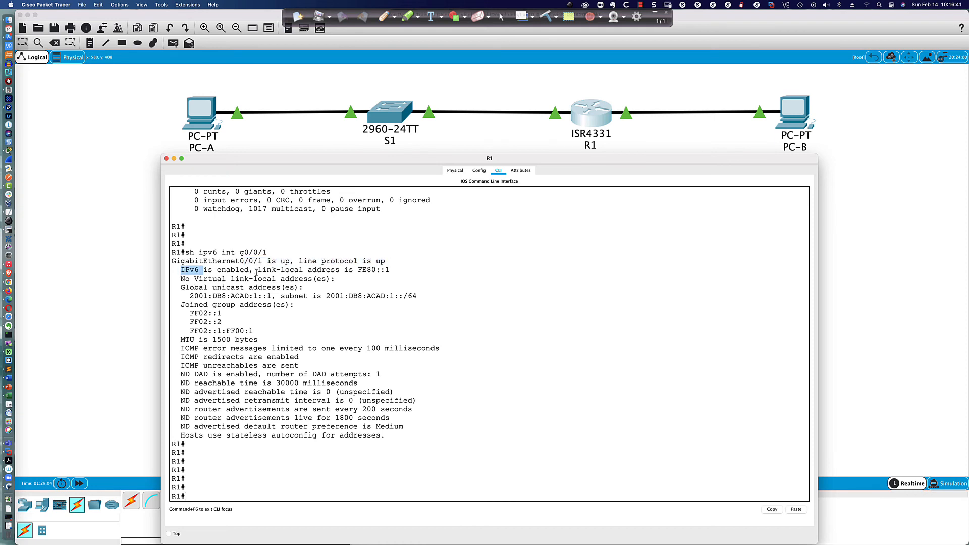
left_click_drag(389, 270, 339, 271)
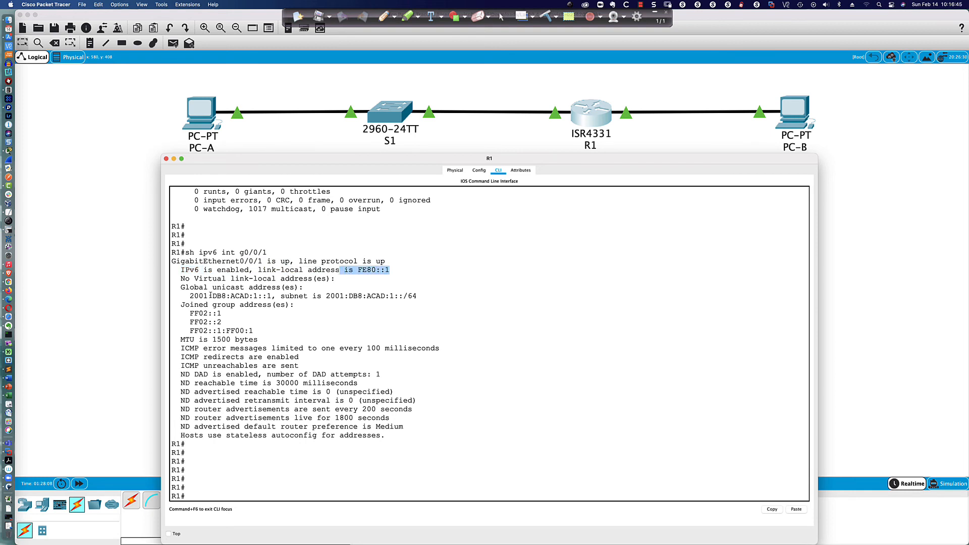
left_click_drag(180, 288, 220, 288)
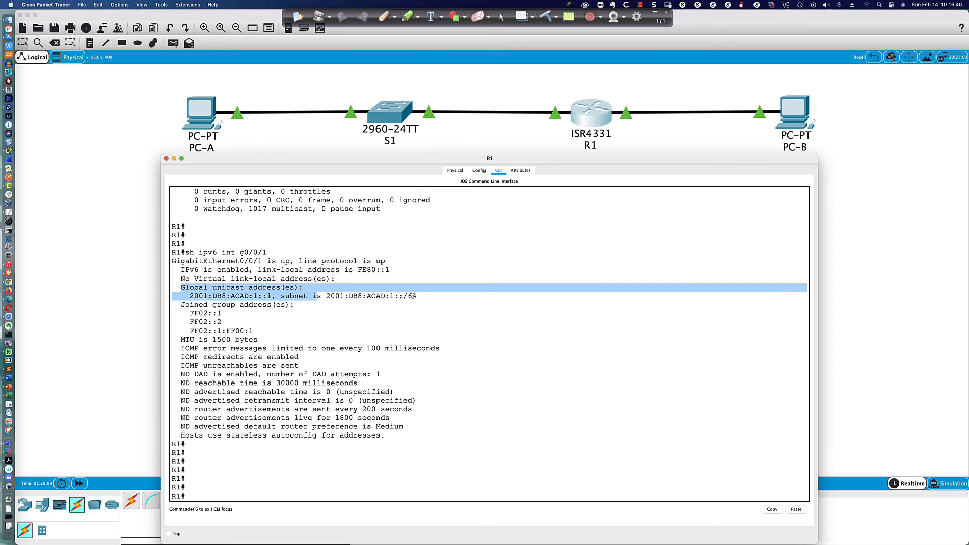
left_click_drag(413, 296, 414, 296)
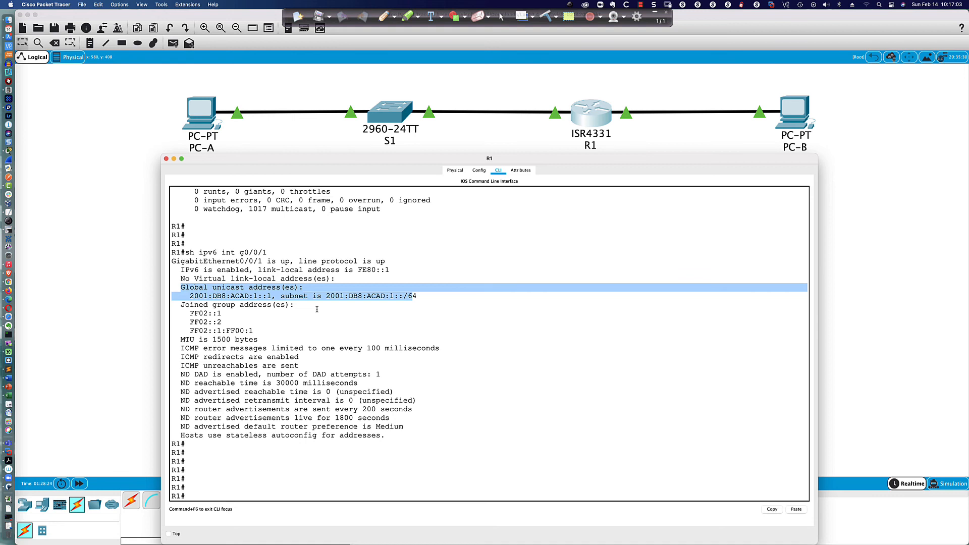
Step: Enter configuration mode for R1's interface g0/0/1
left_click(423, 416)
type("conf t")
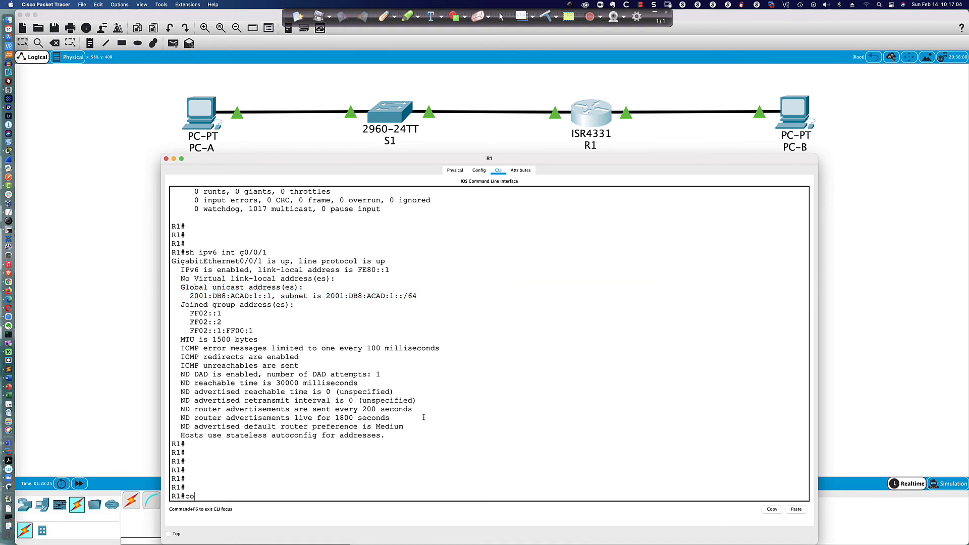
key("Return")
type("int g9")
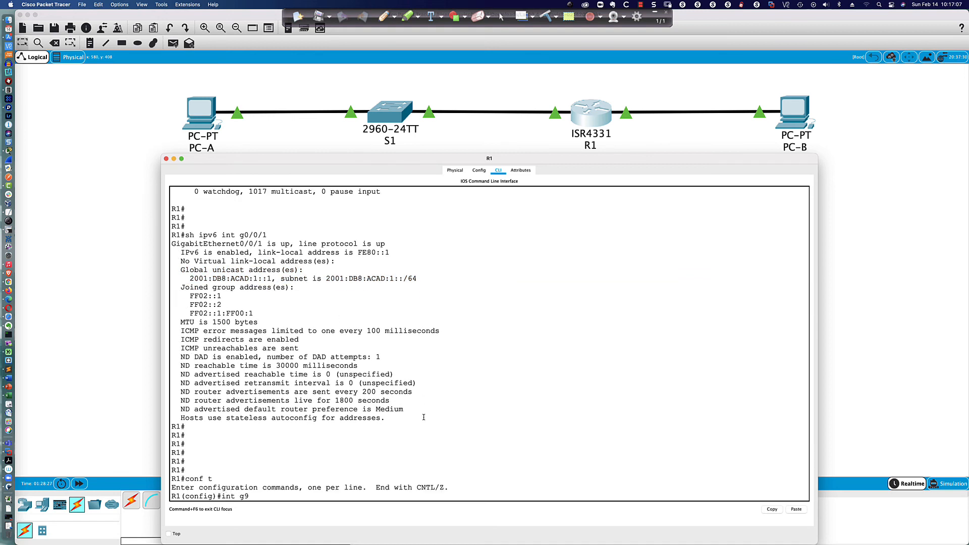
type("0/0/")
type("1")
key("Return")
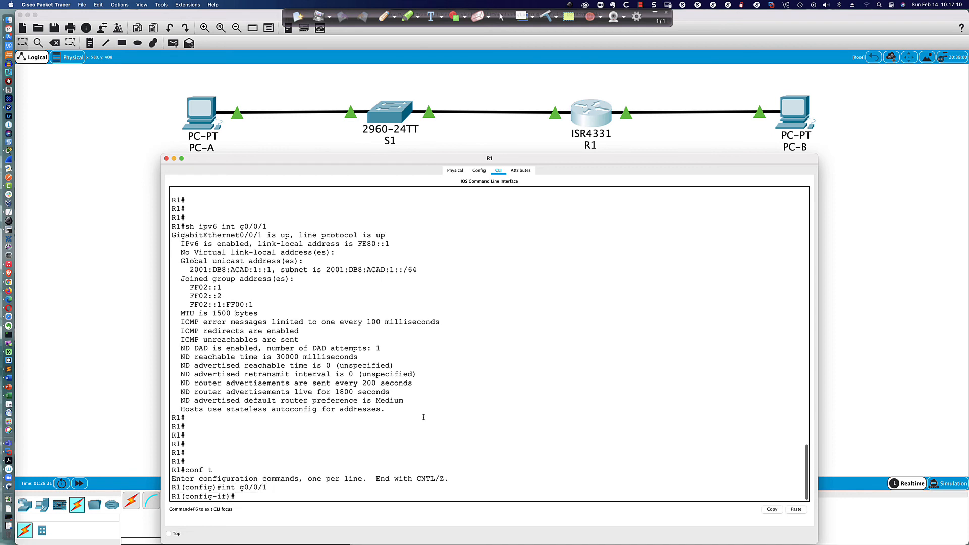
Step: Add IPv6 addresses 2001:db8:acad:5::1/64 and 2001:db8:acad:6::1/64 to Gi0/0/1
type("ipv6 add 2001:db8")
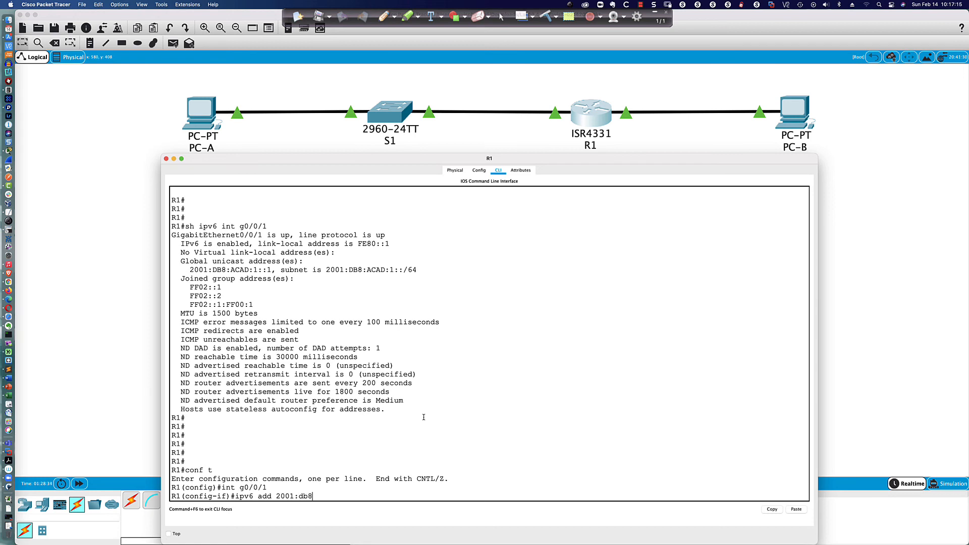
type(":acadd")
type("5::1/64")
key("Return")
key("Up")
key("Left")
key("Left")
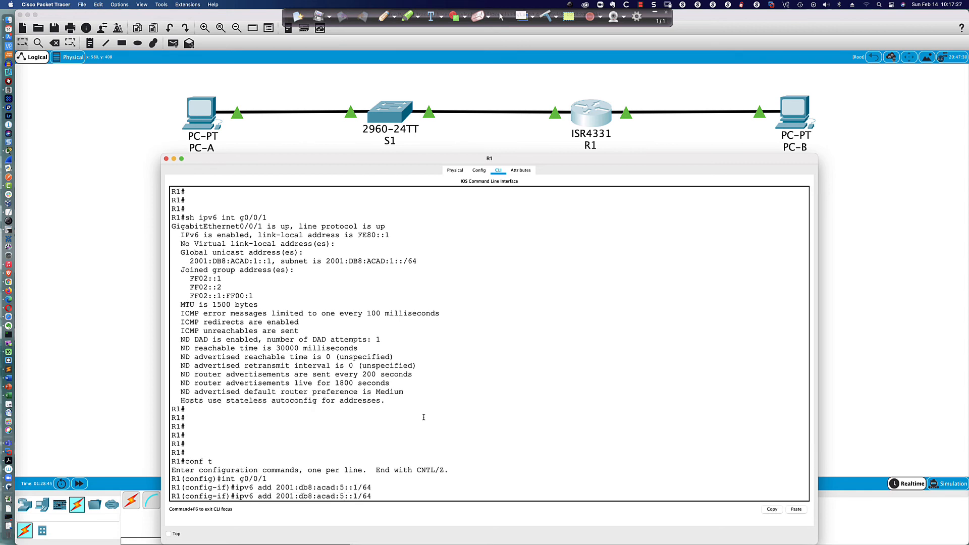
key("Left")
key("Left")
key("Left")
key("Left")
key("BackSpace")
type("6")
key("Return")
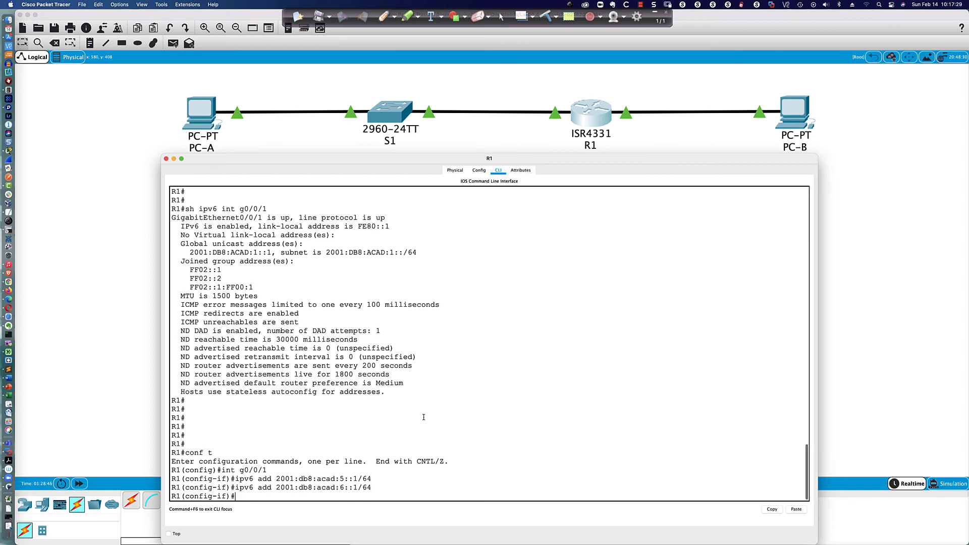
Step: Add IPv6 addresses 2001:db8:acad:7::1/64 and 2001:db8:acad:8::1/64 to Gi0/0/1
key("Up")
key("BackSpace")
type("7")
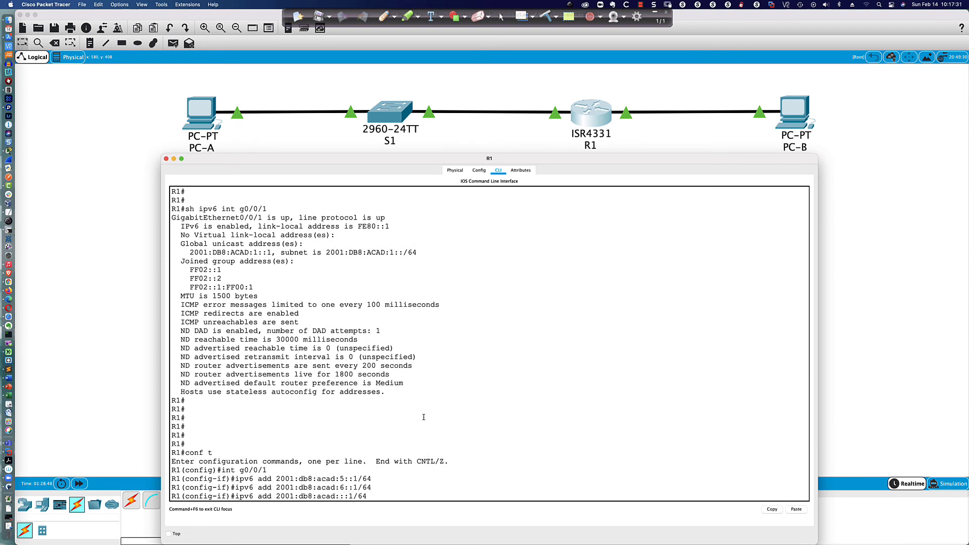
key("Return")
key("Up")
key("Left")
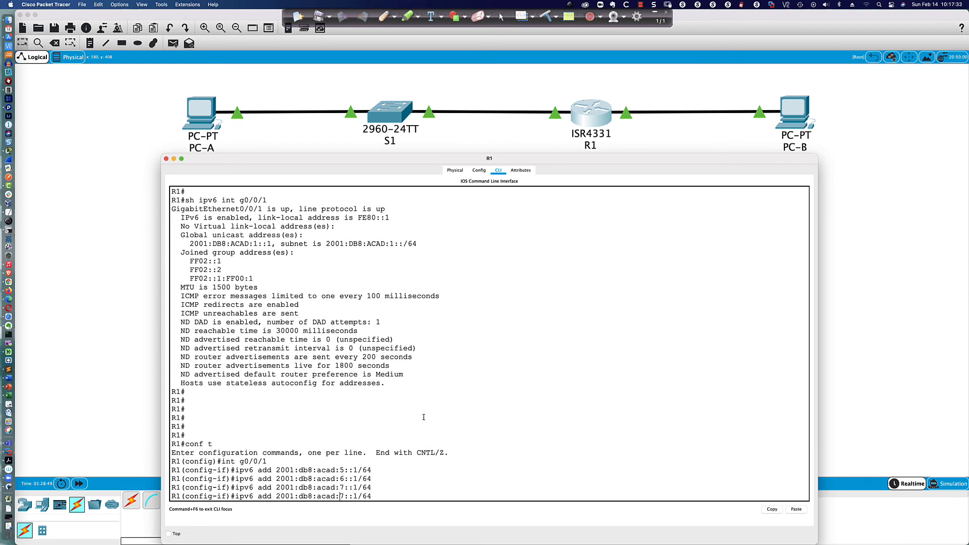
key("BackSpace")
type("8")
key("Return")
key("Up")
key("Up")
key("Up")
key("Up")
key("Up")
Step: Check the current logging settings with 'do sh logg' and exit configuration mode
key("BackSpace")
key("BackSpace")
key("BackSpace")
key("BackSpace")
key("BackSpace")
key("BackSpace")
key("BackSpace")
key("BackSpace")
key("BackSpace")
key("BackSpace")
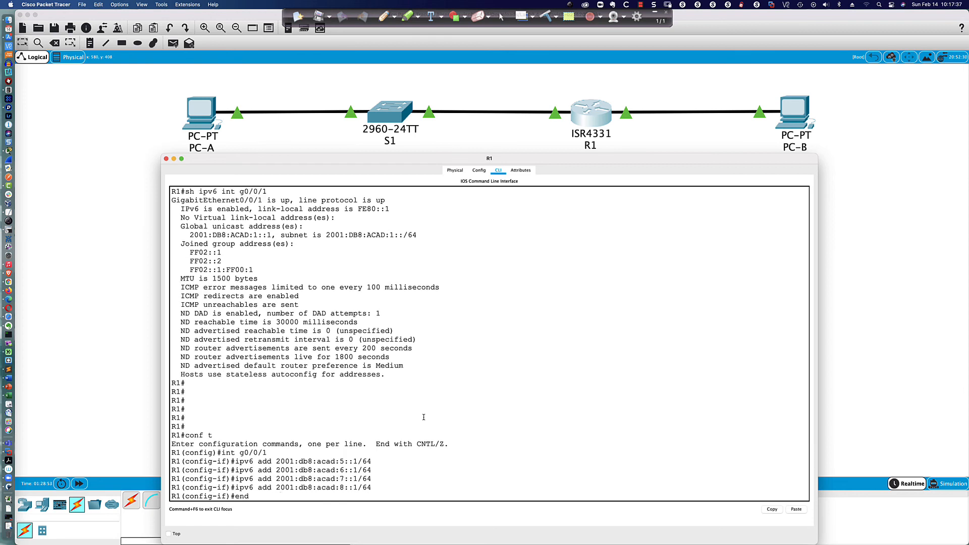
type("do sh logg")
key("Return")
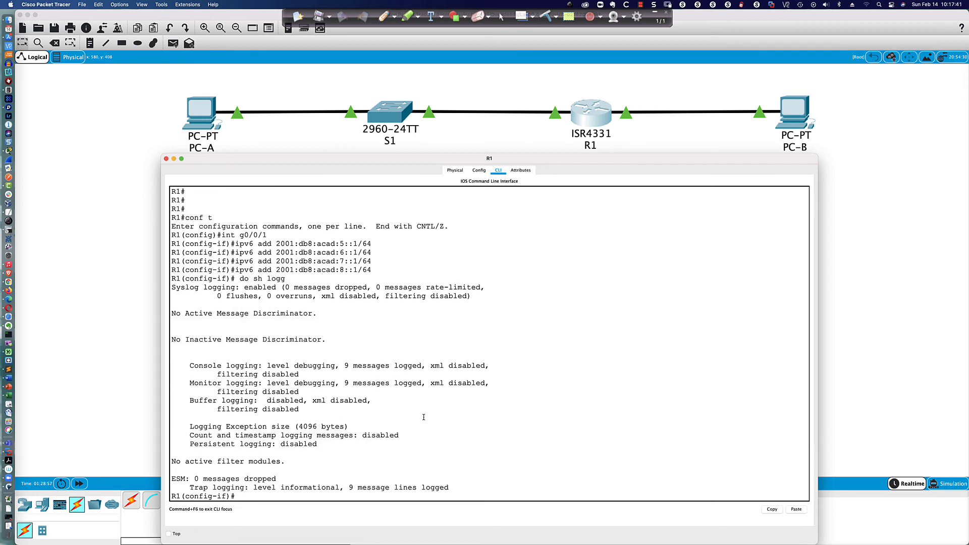
key("Return")
key("Return")
key("Return")
type("end")
key("Return")
key("Return")
key("Return")
Step: Run 'sh ipv6 int g0/0/1' to verify the new addresses
type("sh int gi0/0/1")
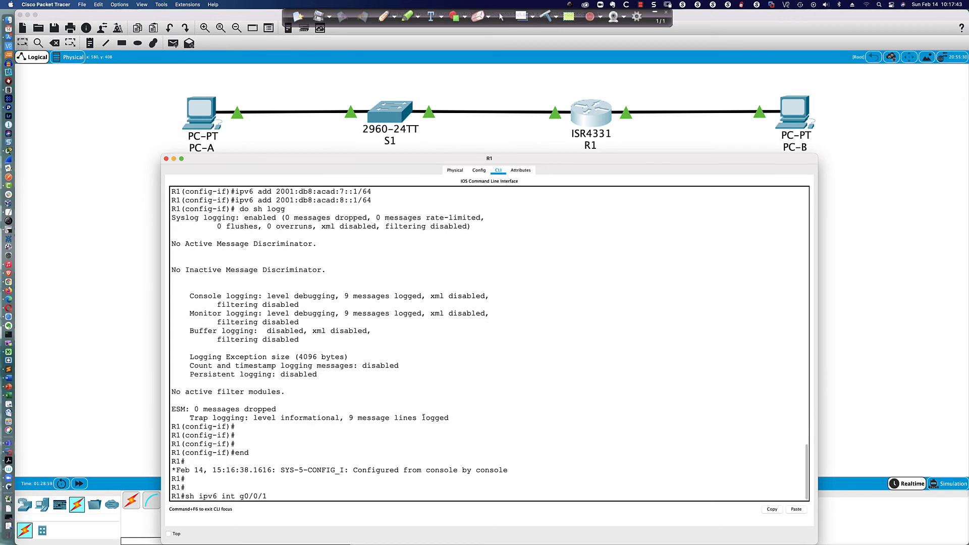
key("BackSpace")
key("BackSpace")
key("BackSpace")
key("BackSpace")
key("BackSpace")
key("BackSpace")
key("BackSpace")
key("BackSpace")
key("BackSpace")
key("BackSpace")
key("BackSpace")
type("ipv6 int g0/0/1")
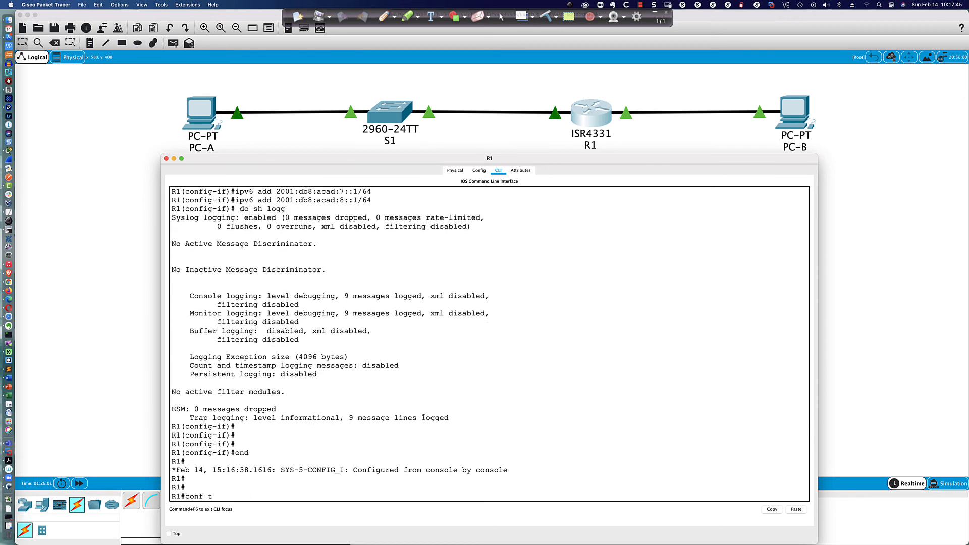
key("Return")
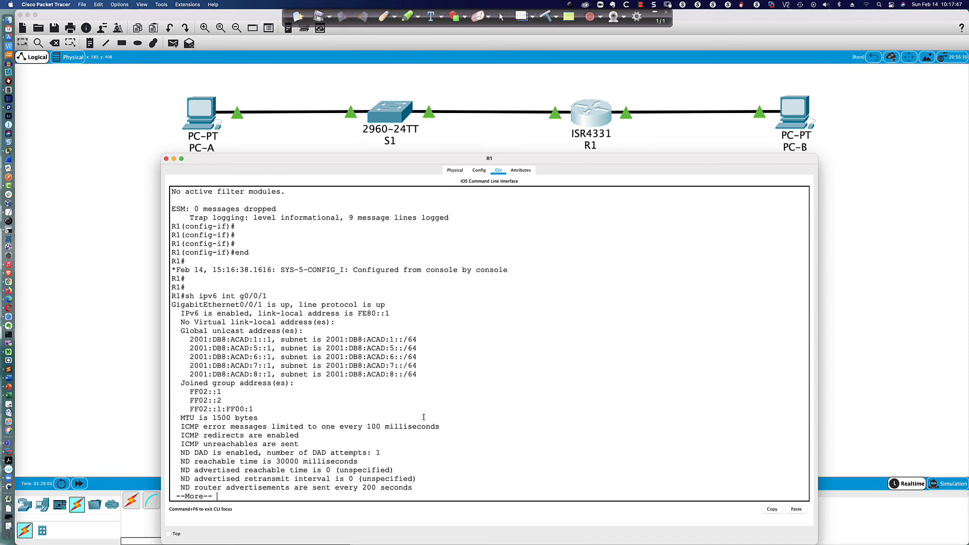
Step: Highlight the five global IPv6 addresses on Gi0/0/1 and finish the paged output
left_click_drag(189, 340, 434, 377)
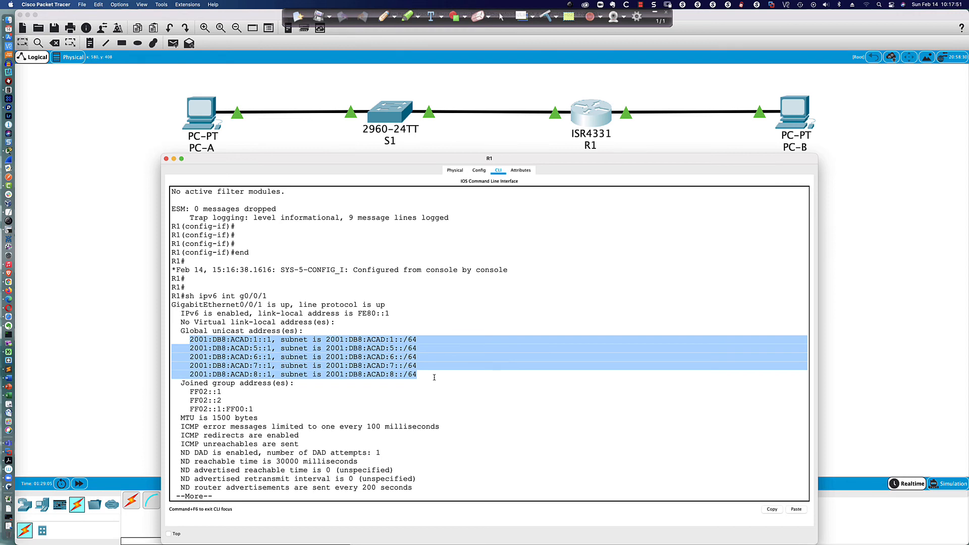
left_click(426, 376)
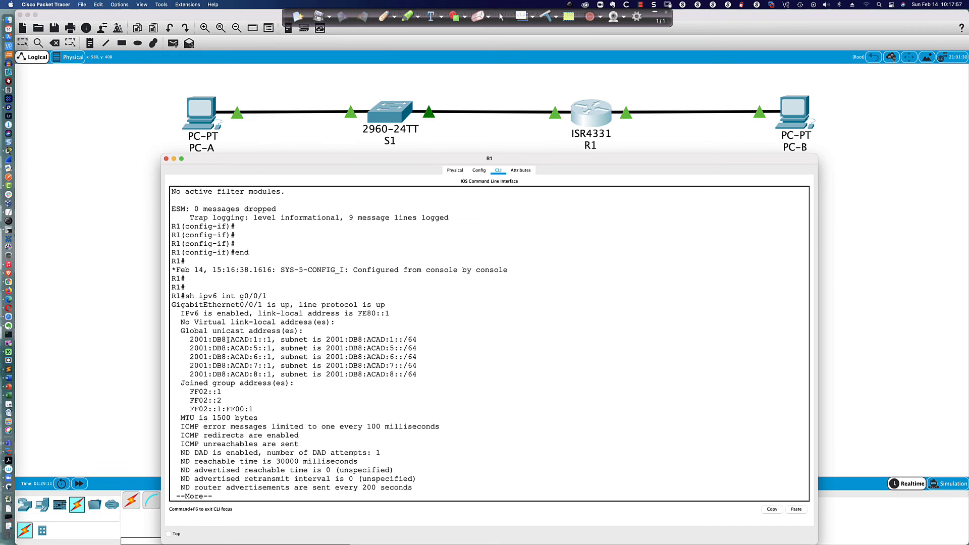
left_click_drag(190, 339, 430, 374)
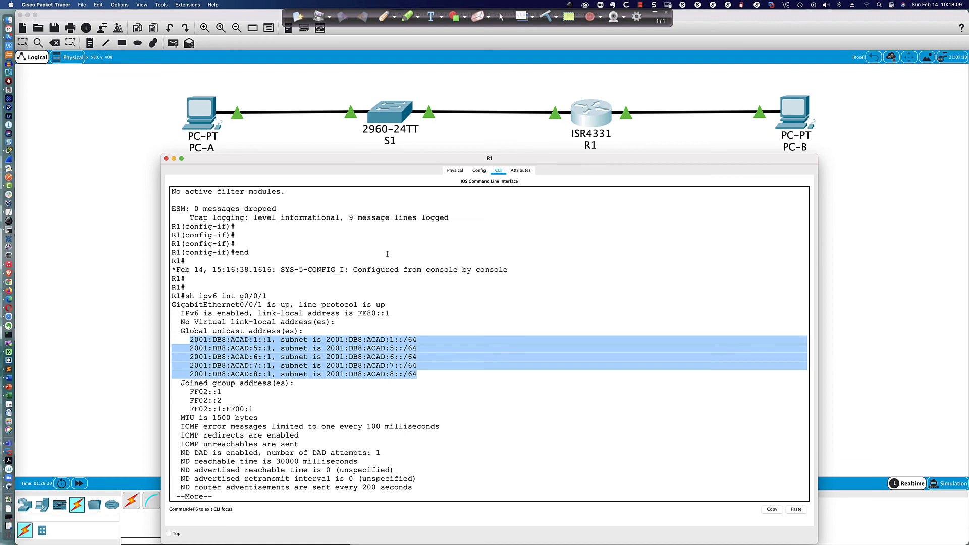
left_click(383, 382)
key("space")
key("Return")
key("Return")
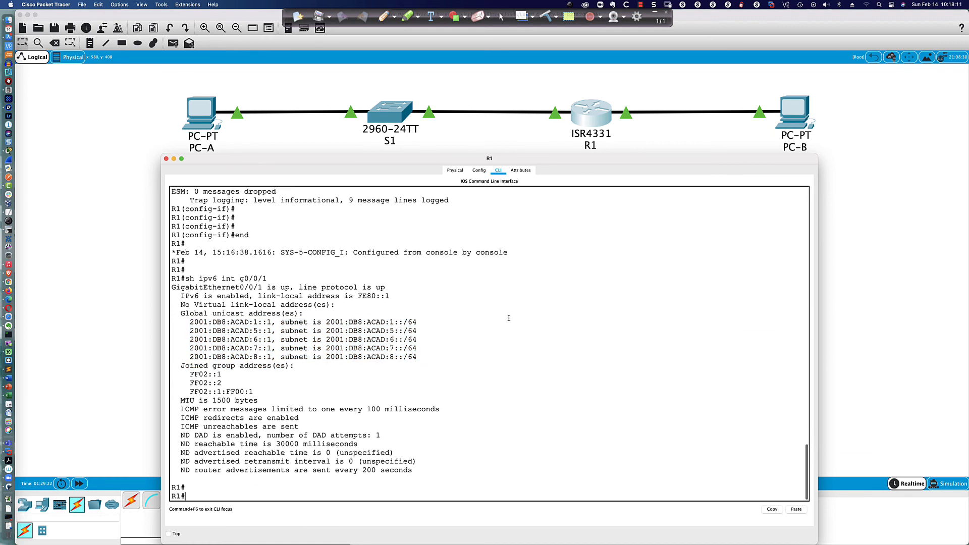
Step: Run 'sh ip int bri' and then 'sh ipv6 int bri' on R1
type("sh ip int bri")
key("Return")
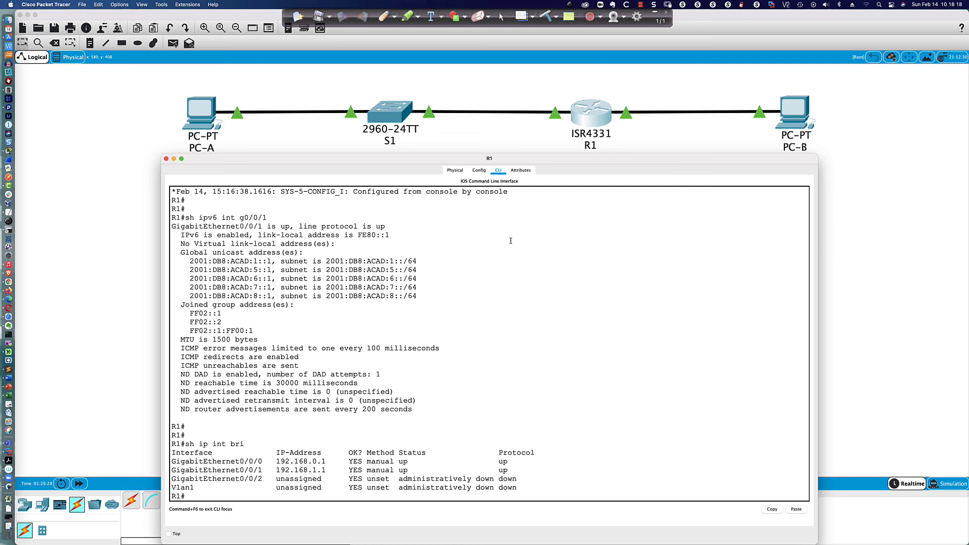
key("Up")
key("Left")
type("v6")
key("Return")
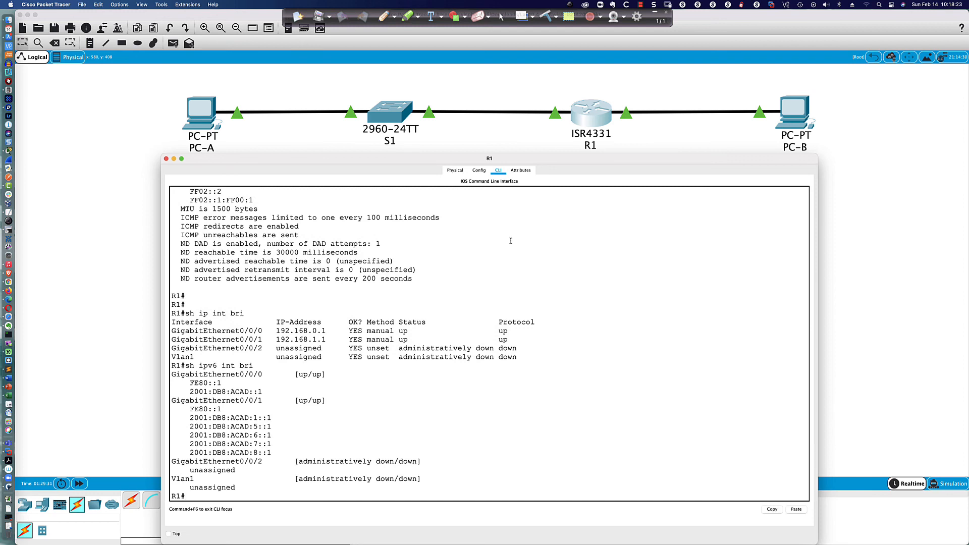
Step: On S1, run 'sh ip int bri' and page through the full interface table
left_click(396, 115)
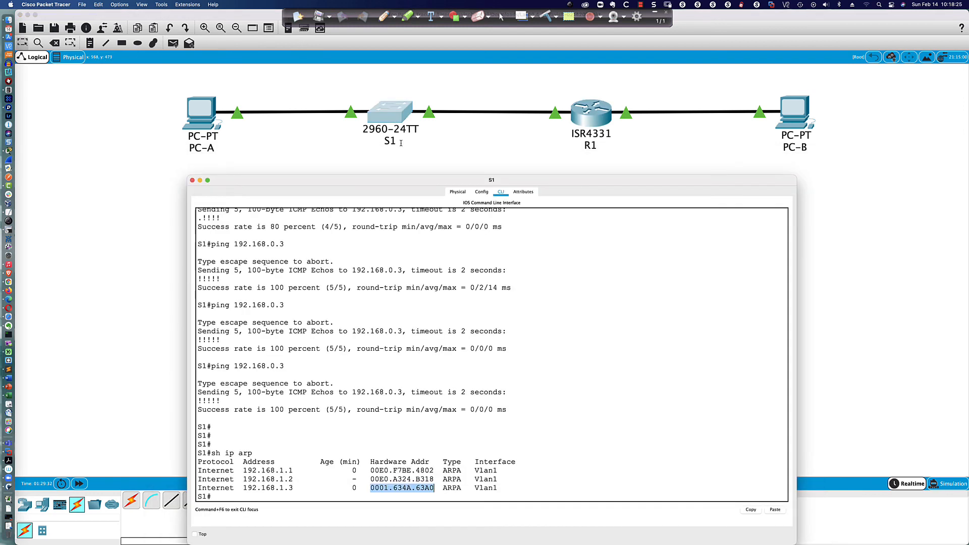
left_click(467, 257)
key("Return")
key("Return")
key("Return")
type("sh ip int bri")
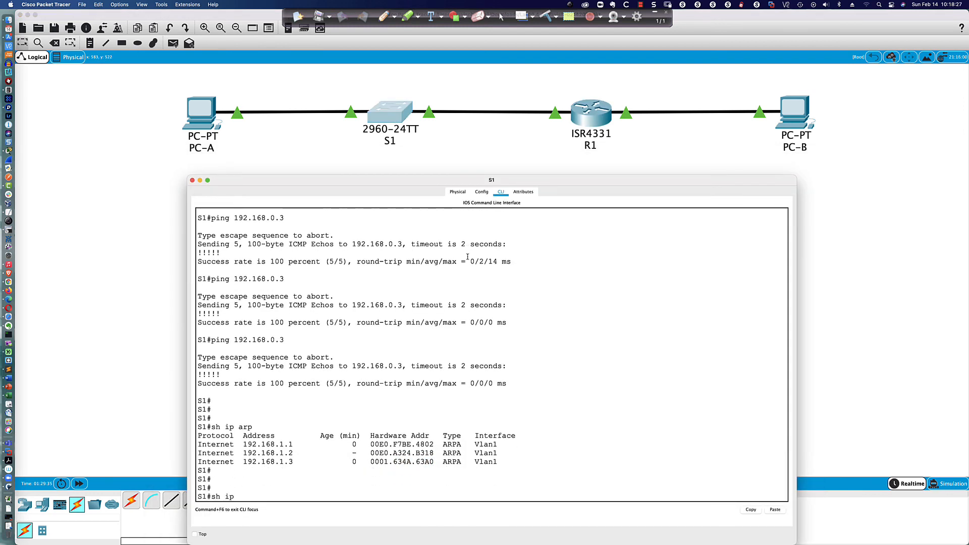
key("Return")
key("space")
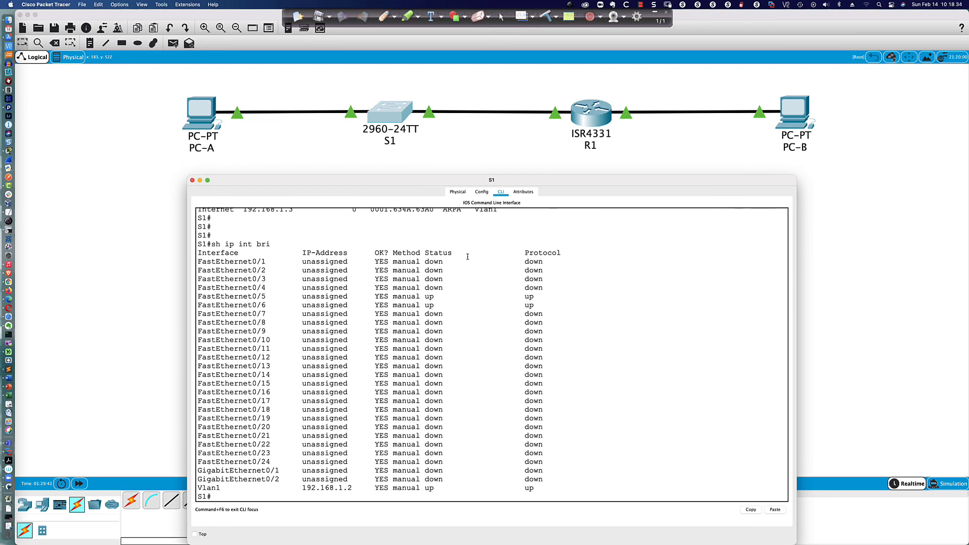
key("Return")
key("Return")
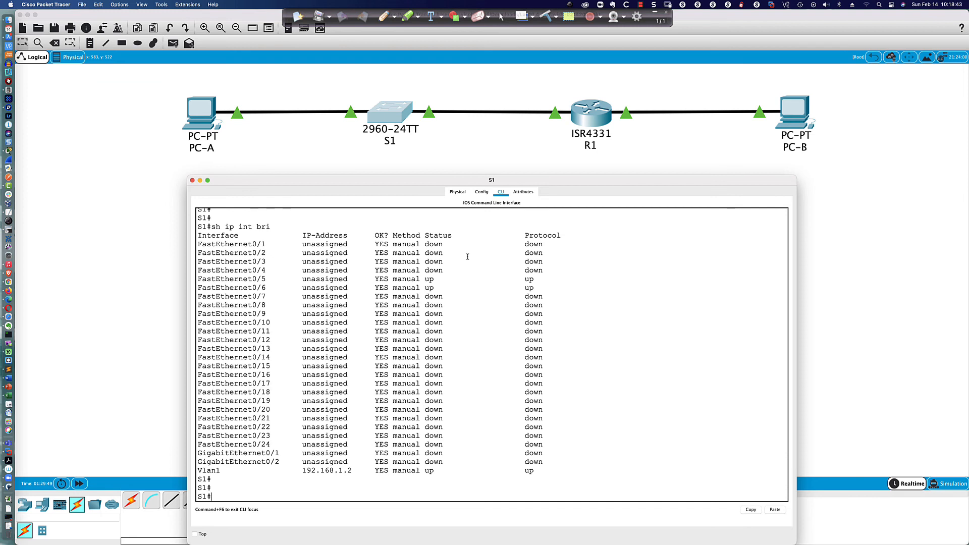
Step: Filter S1's summary with 'sh ip int bri | inc up', then '| inc down'
type("sh ip int bri | inc up")
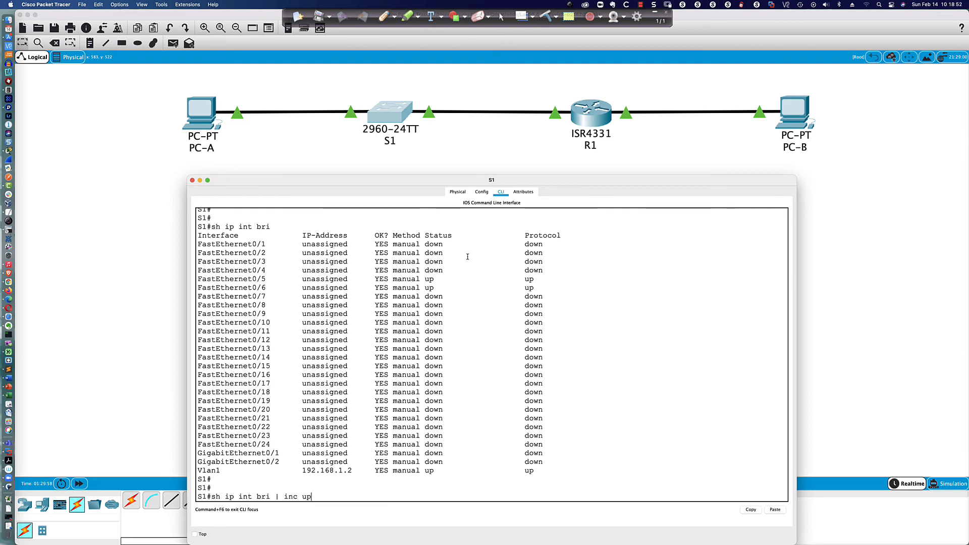
key("Return")
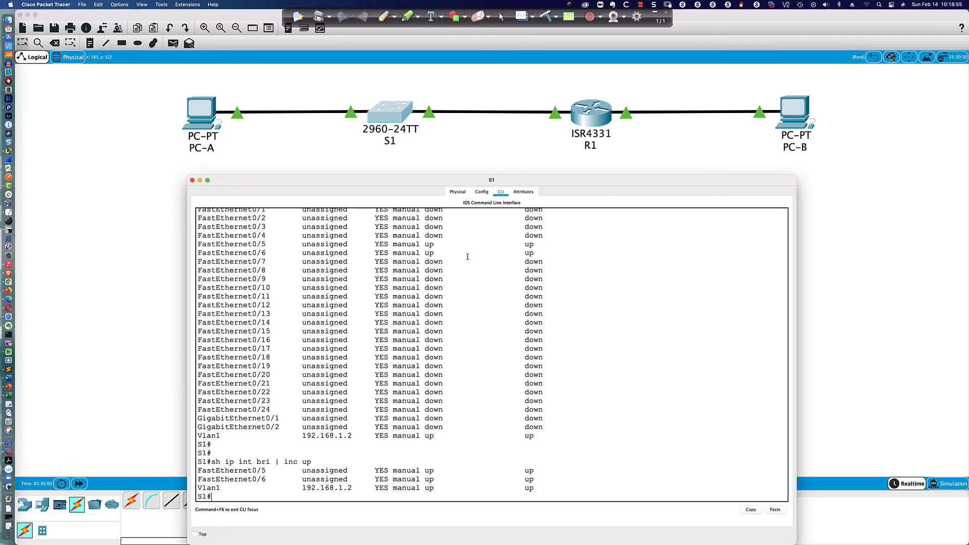
key("Return")
key("Return")
key("Return")
key("Up")
key("BackSpace")
key("BackSpace")
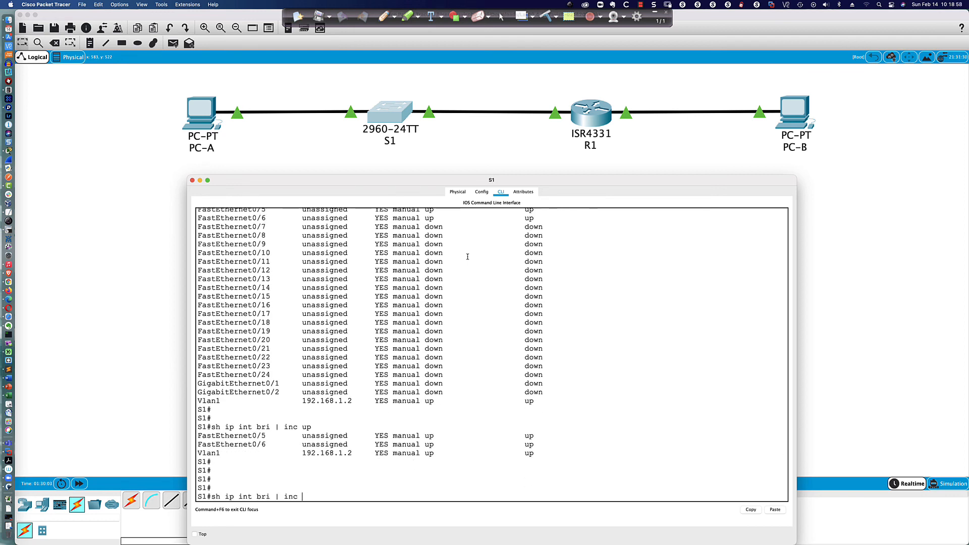
type("down")
key("Return")
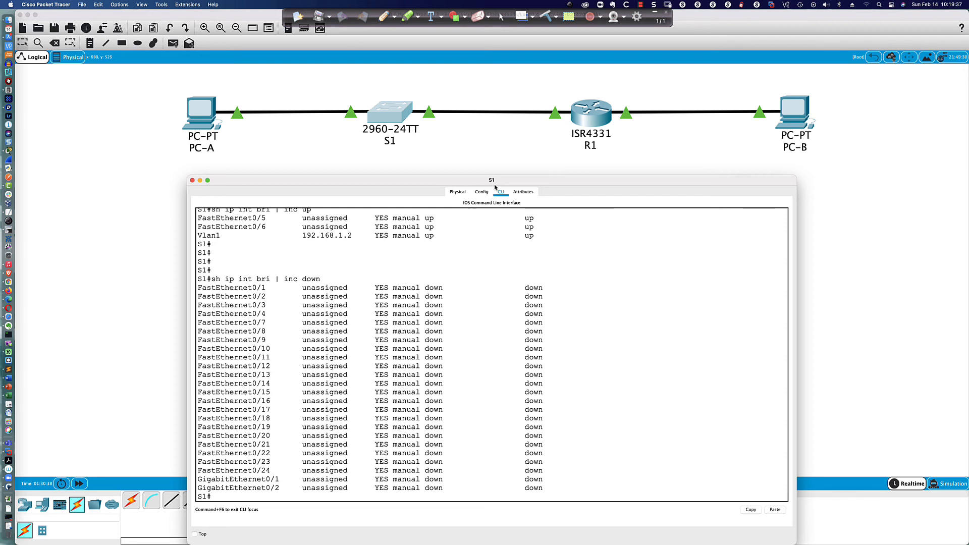
Step: On R1, page through 'sh run' to see the Gi0/0/0 and Gi0/0/1 addressing
left_click(590, 114)
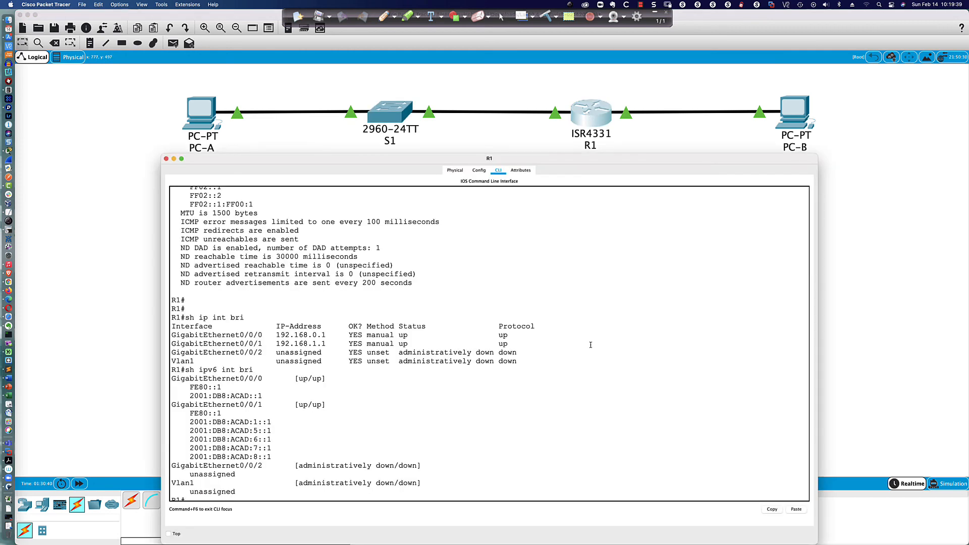
key("Return")
key("Return")
key("Return")
type("sh r")
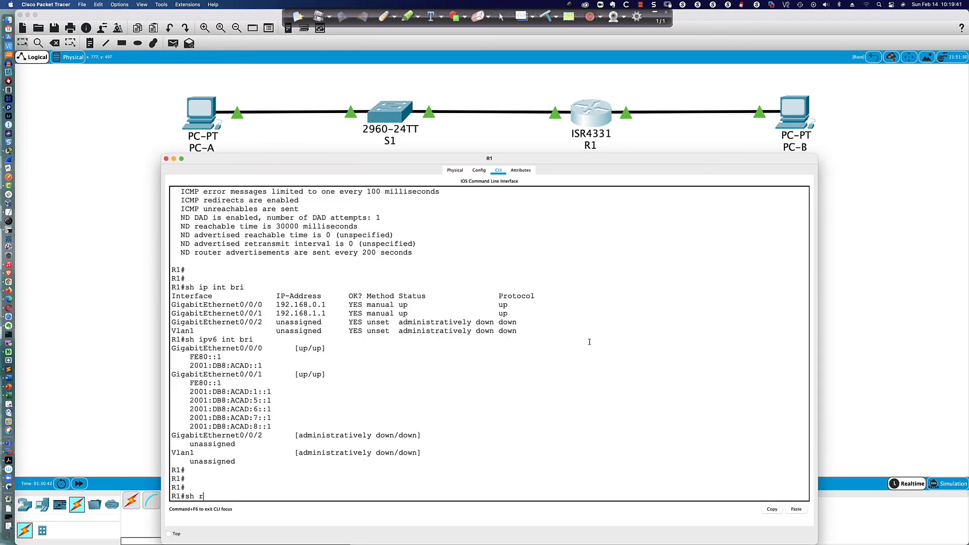
type("un")
key("Return")
key("space")
key("space")
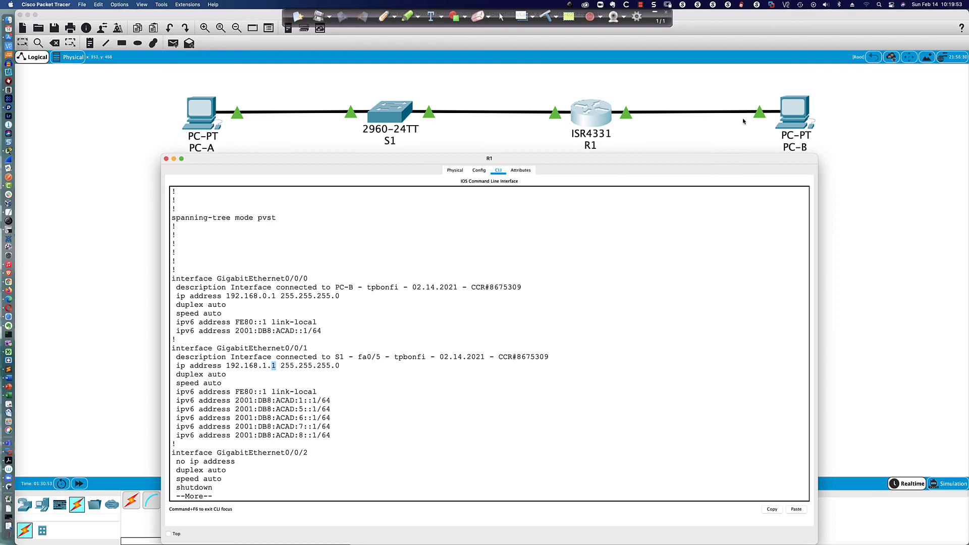
left_click(794, 118)
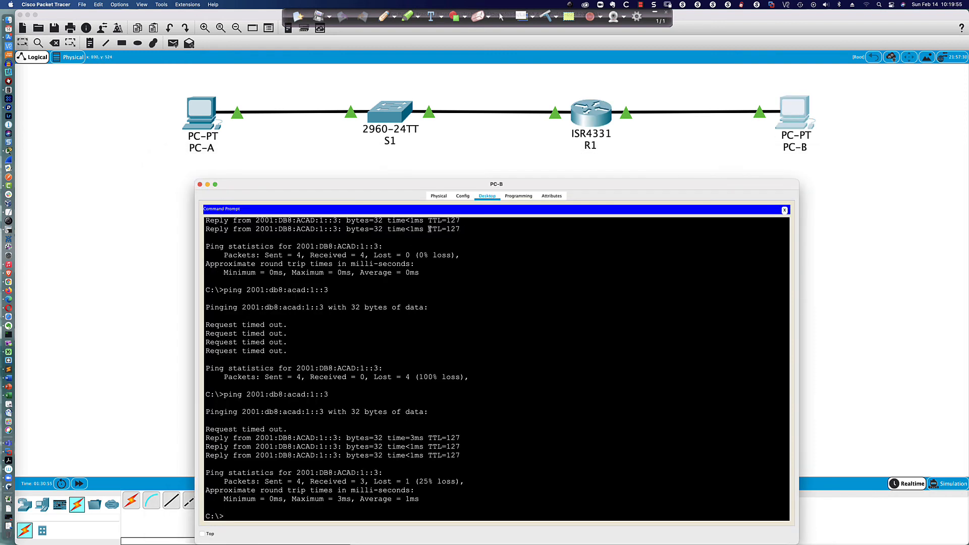
left_click(783, 209)
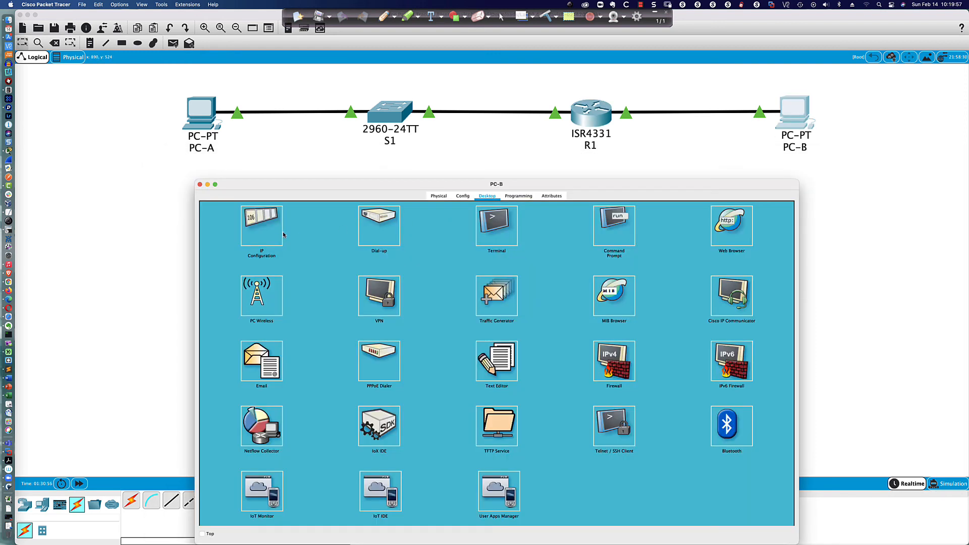
left_click(274, 234)
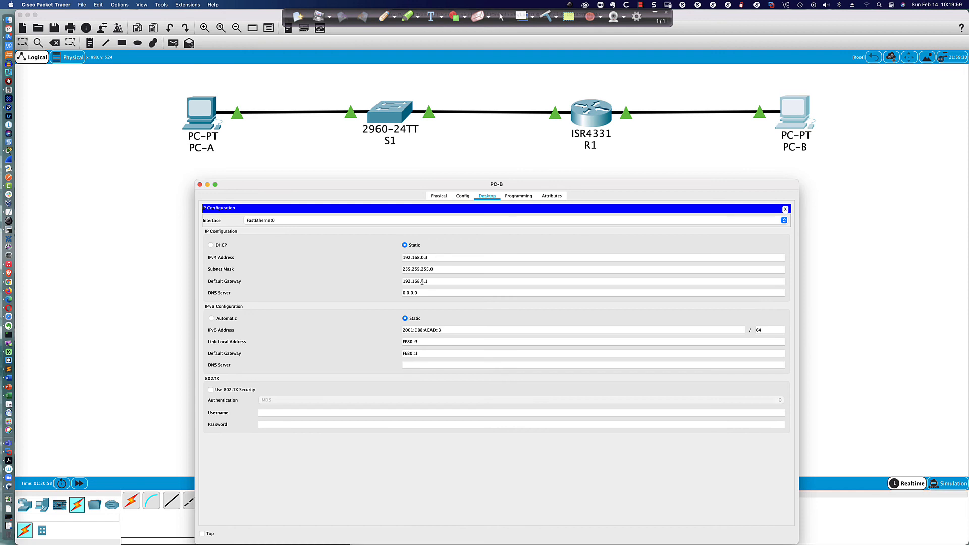
left_click(580, 116)
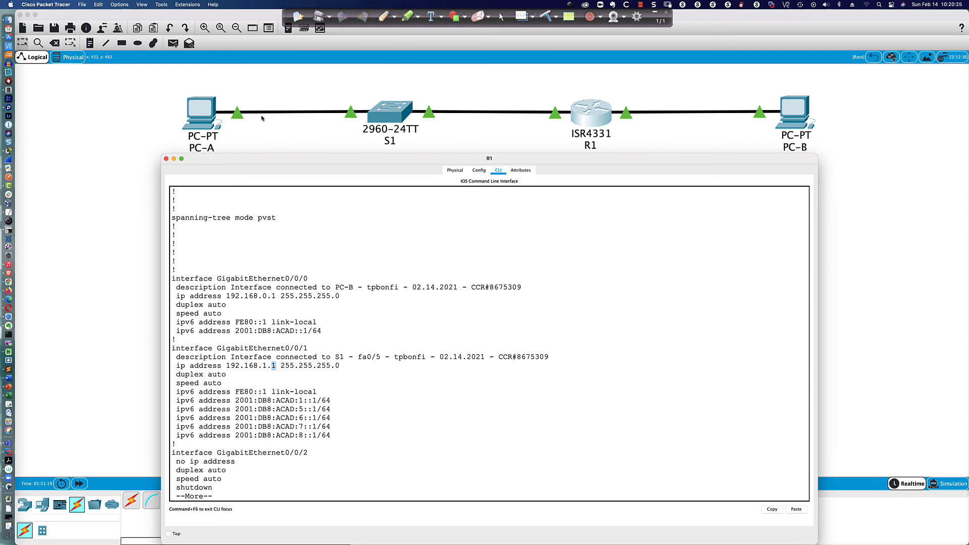
Step: Open PC-A's IP Configuration and select its default gateway 192.168.1.1
left_click(197, 118)
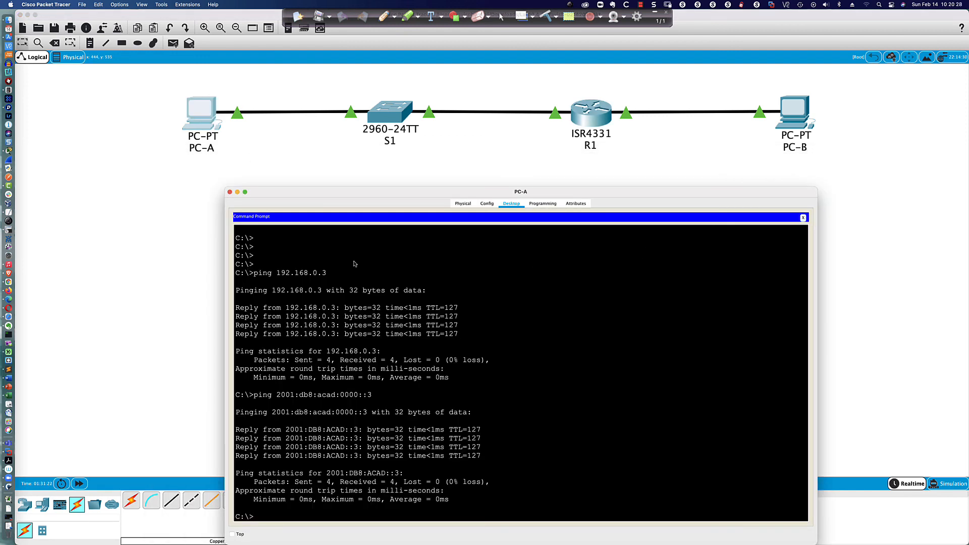
left_click(802, 219)
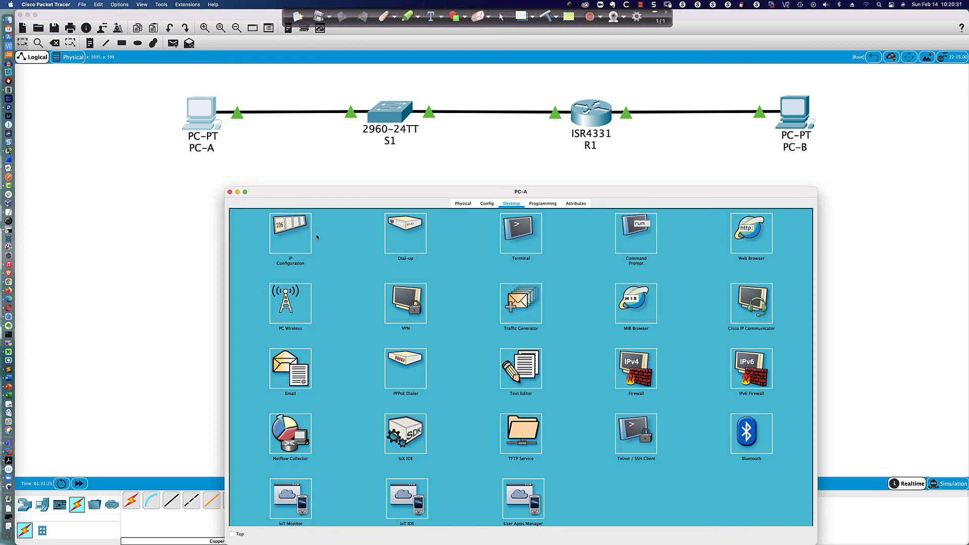
left_click(290, 236)
left_click_drag(464, 289, 428, 290)
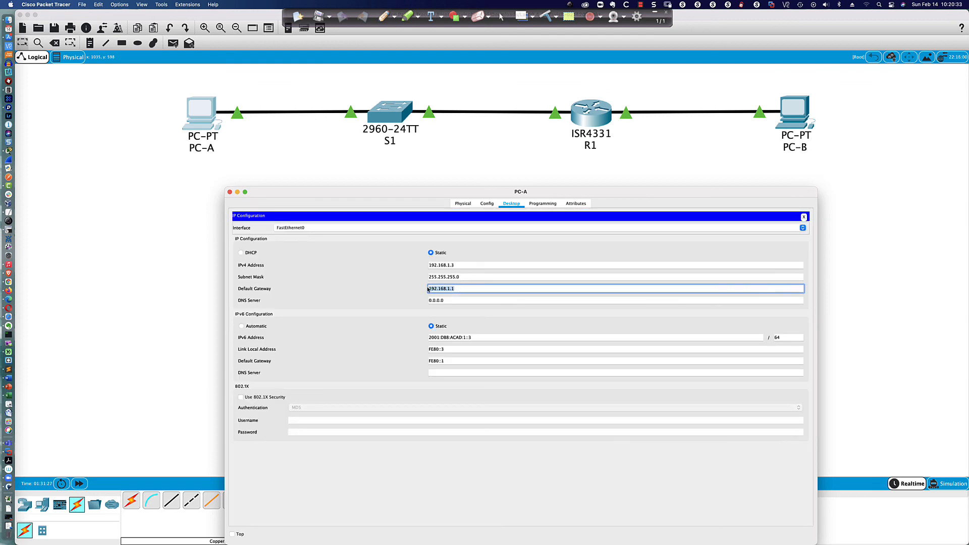
Step: Return to R1 and quit the paged running-configuration output
left_click(588, 119)
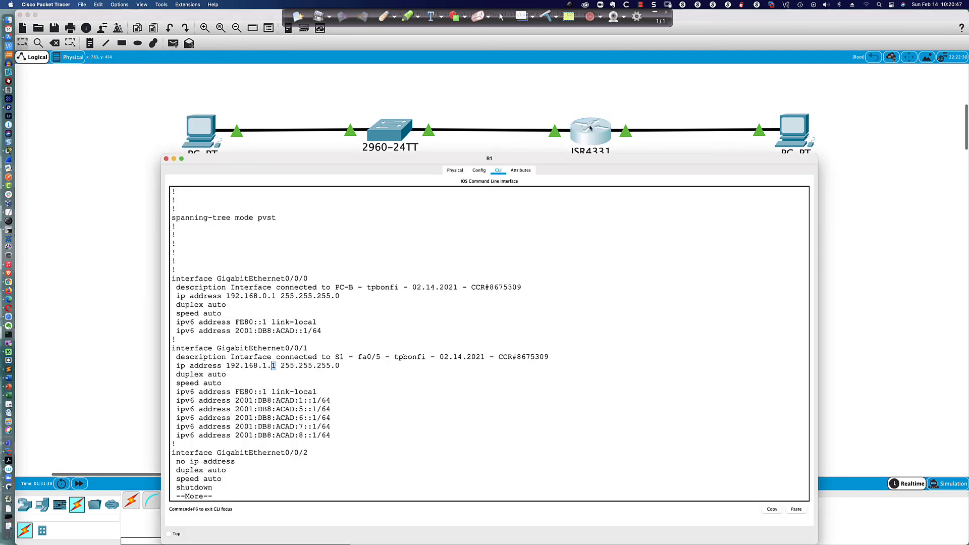
key("q")
key("Return")
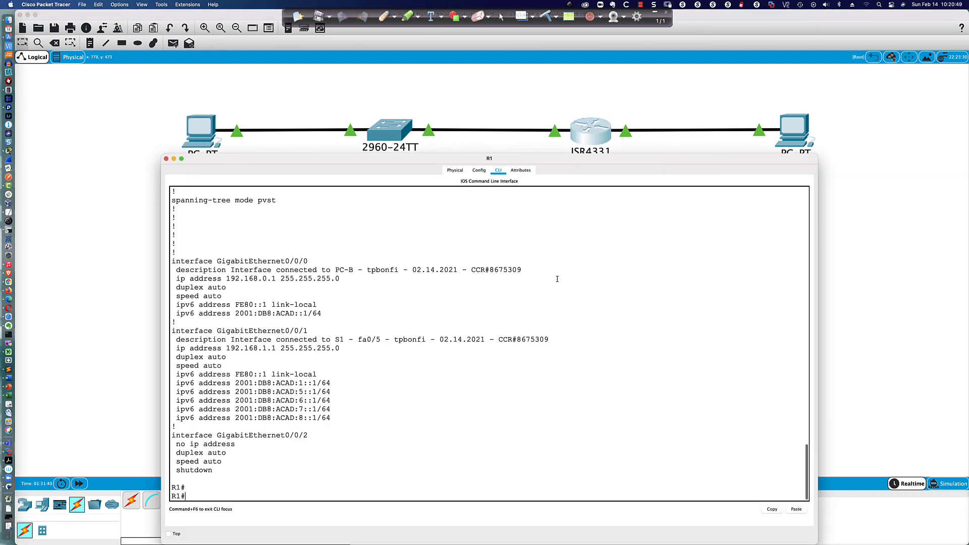
key("Return")
Step: Set interface g0/0/1's address to 192.168.1.2 255.255.255.0 in configuration mode
type("conf t")
key("Return")
type("int g")
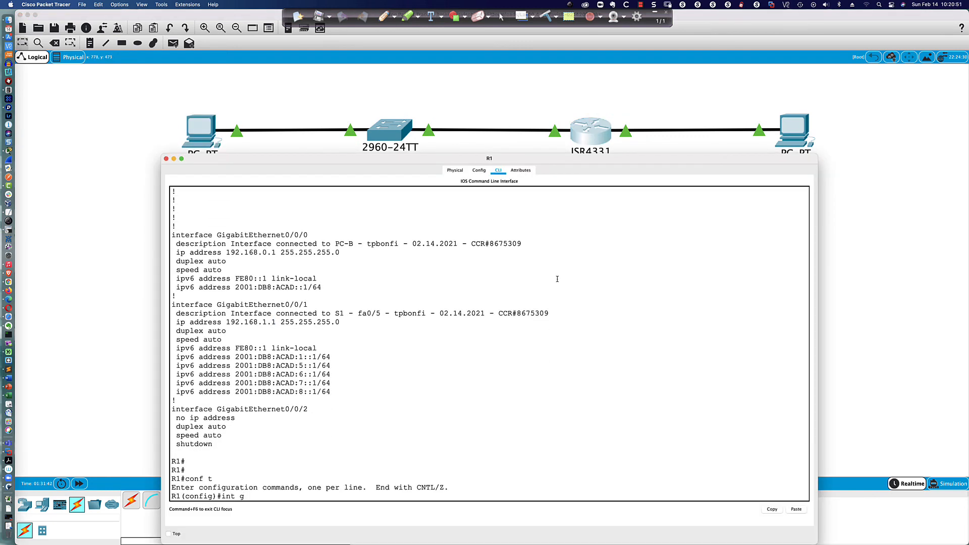
type("0/0/1")
key("Return")
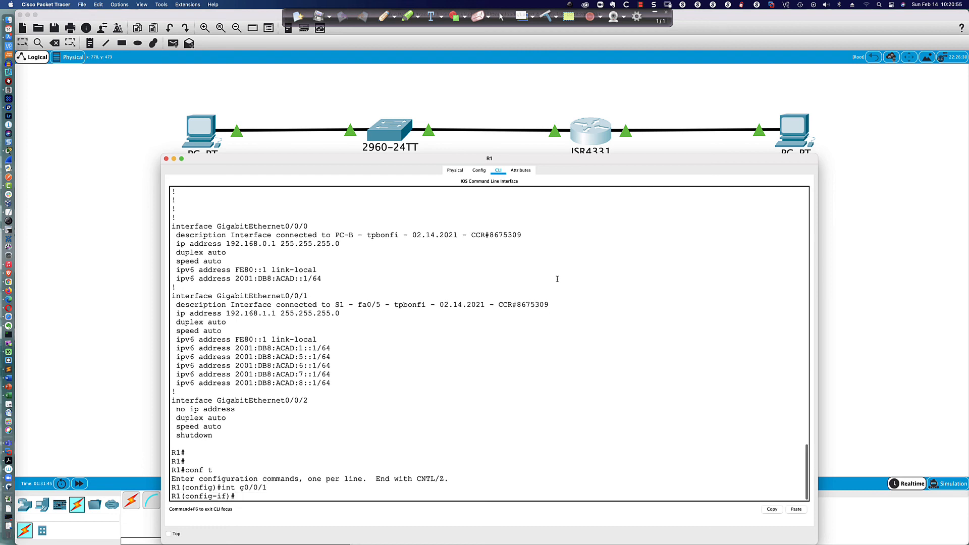
type("ip add 192.168.1.2 255.255.255.0")
key("Return")
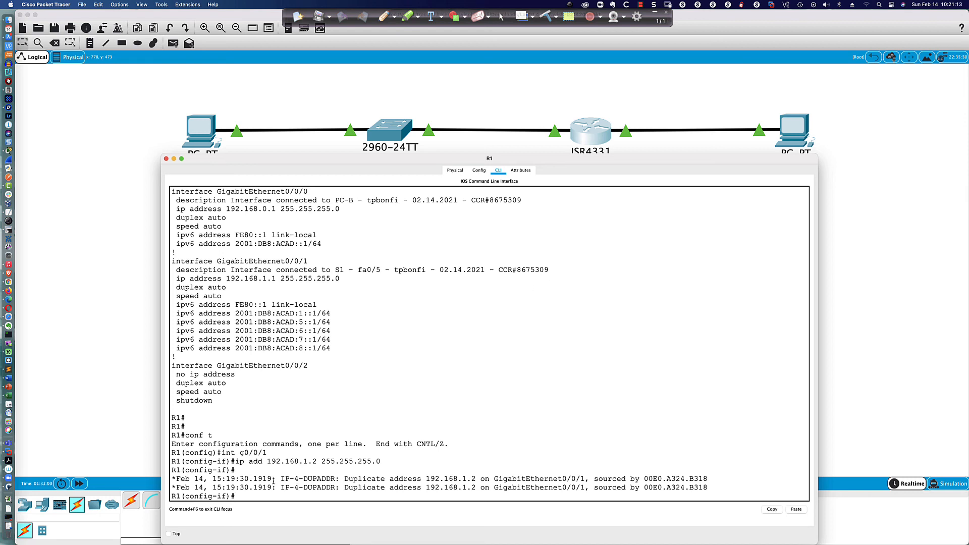
Step: Highlight the IP-4 tag and the timestamp of the duplicate-address log message
left_click_drag(280, 478, 305, 478)
left_click(173, 478)
left_click_drag(174, 478, 271, 479)
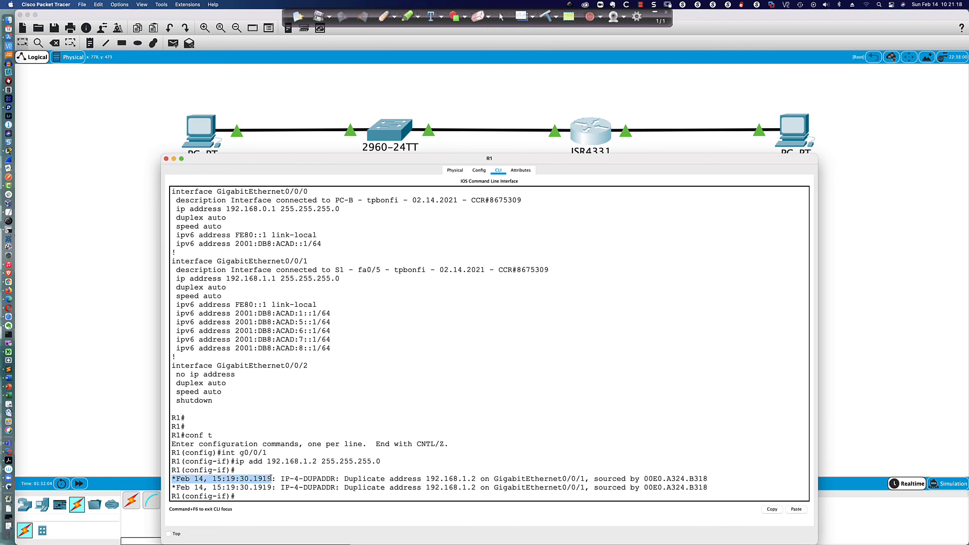
left_click(245, 497)
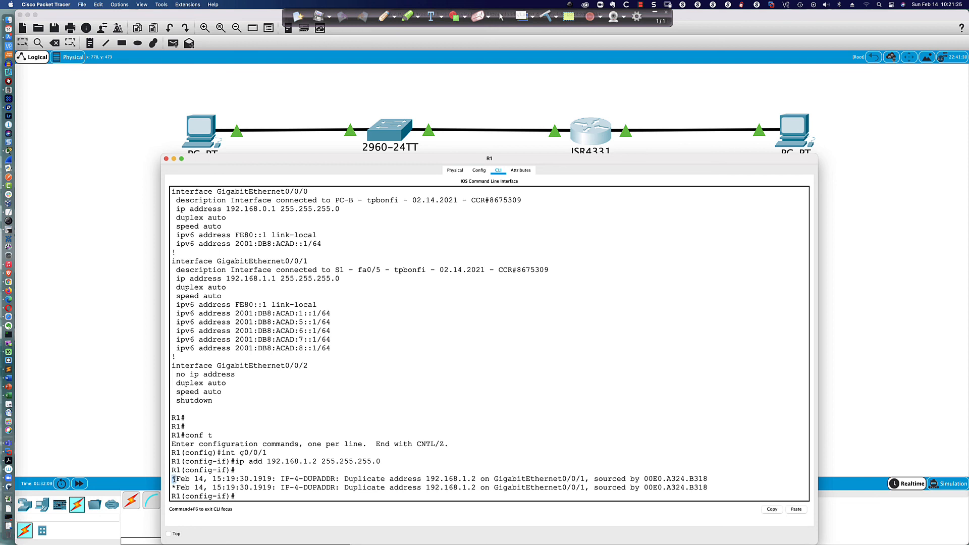
left_click(235, 496)
Step: Show R1's current clock, 15:19:55.306 UTC, with do sh clock
type("do sh clock")
key("Return")
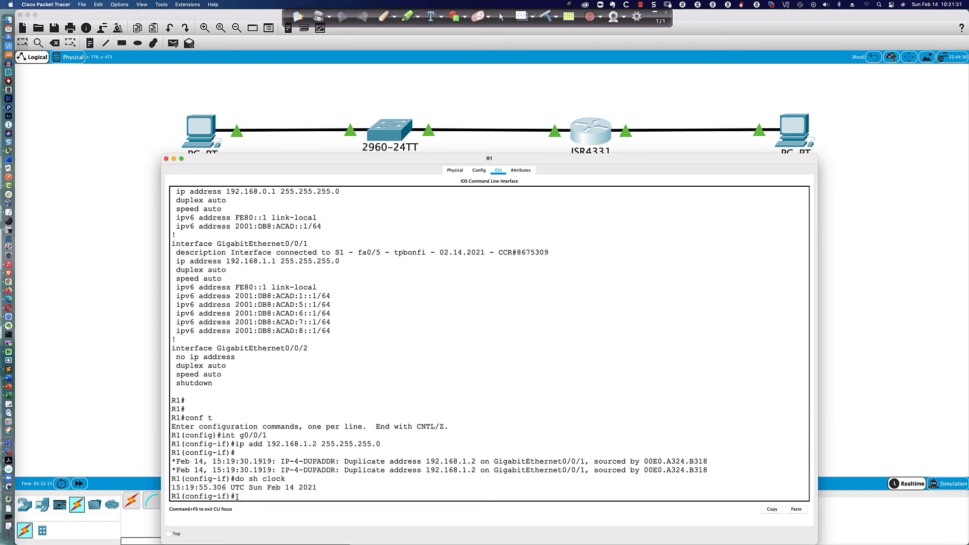
key("Return")
key("Return")
key("Return")
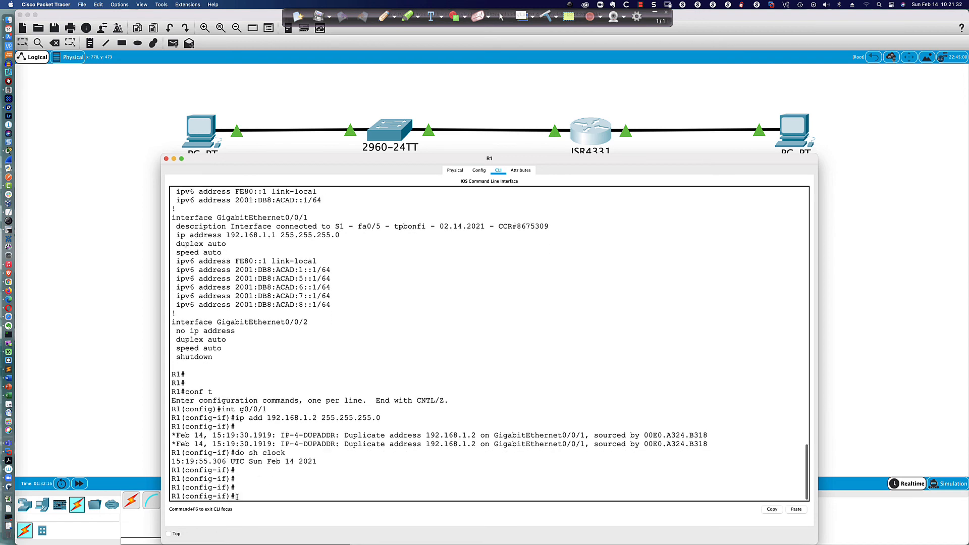
Step: Show R1's syslog status with do sh logg: buffer logging disabled, trap level informational
type("do sh log")
key("Return")
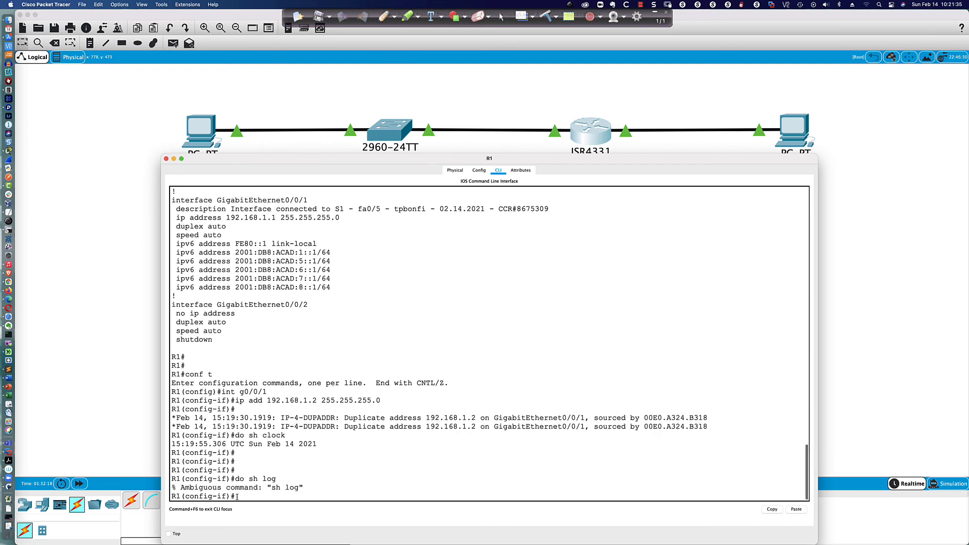
type("do sh logg")
key("Return")
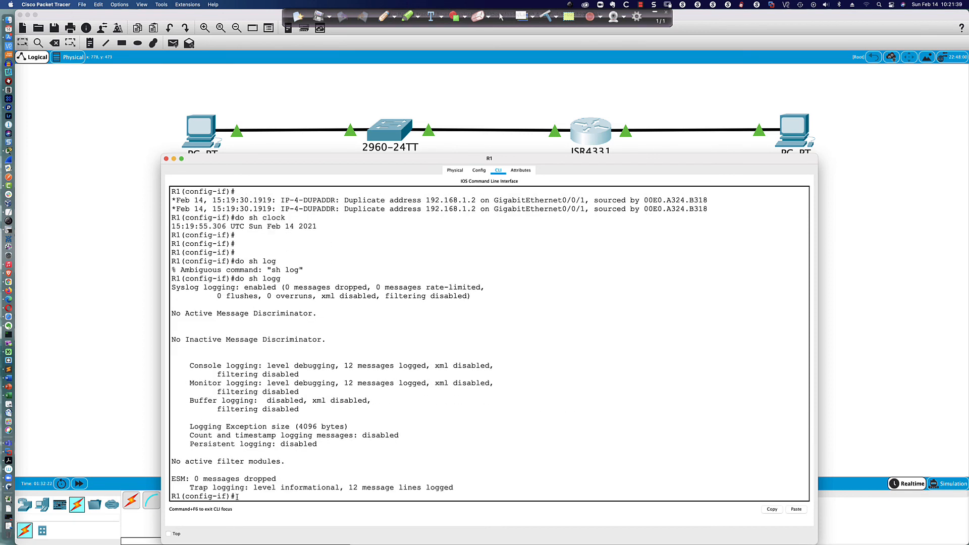
Step: Drop the unfinished logging command and exit interface configuration mode
key("Return")
key("Return")
key("Return")
key("Return")
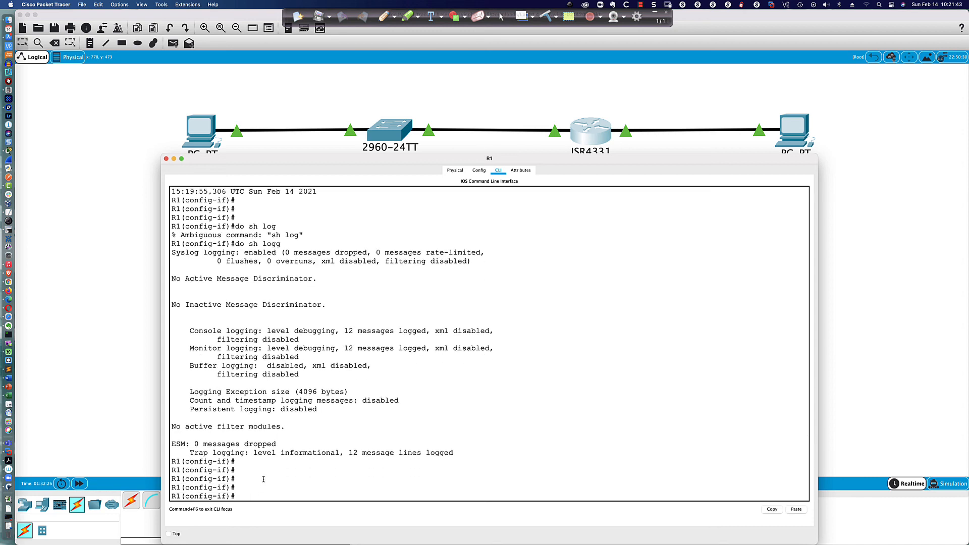
key("Return")
key("Return")
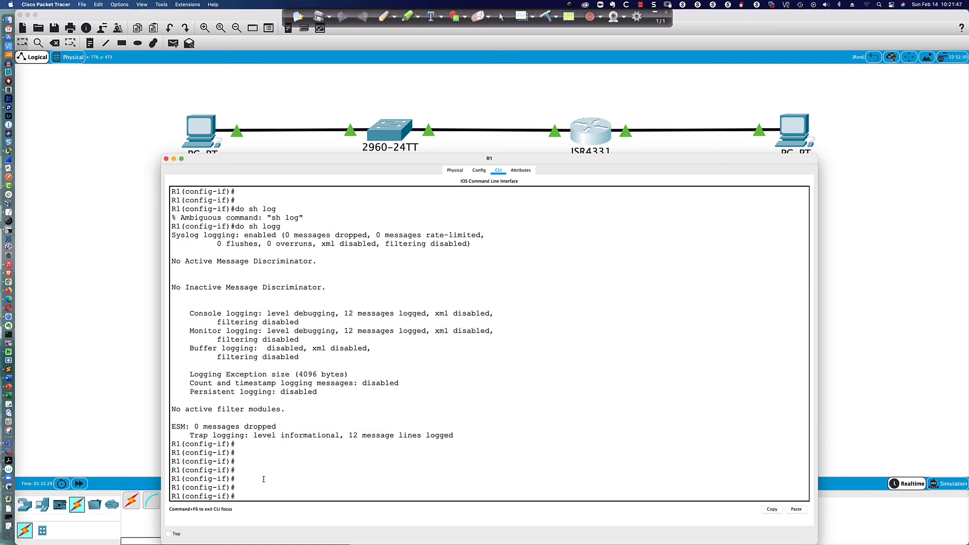
type("logg")
key("Tab")
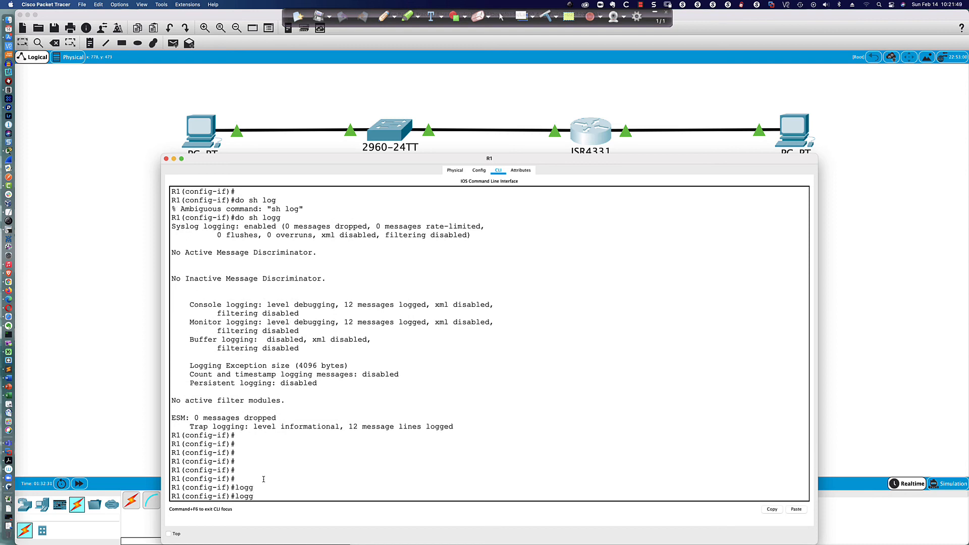
key("BackSpace")
key("BackSpace")
key("BackSpace")
key("BackSpace")
type("exit")
key("Return")
Step: Set an 8192-byte logging buffer with logging buffered 8192
type("log")
key("Tab")
type("?g")
key("Tab")
type("?")
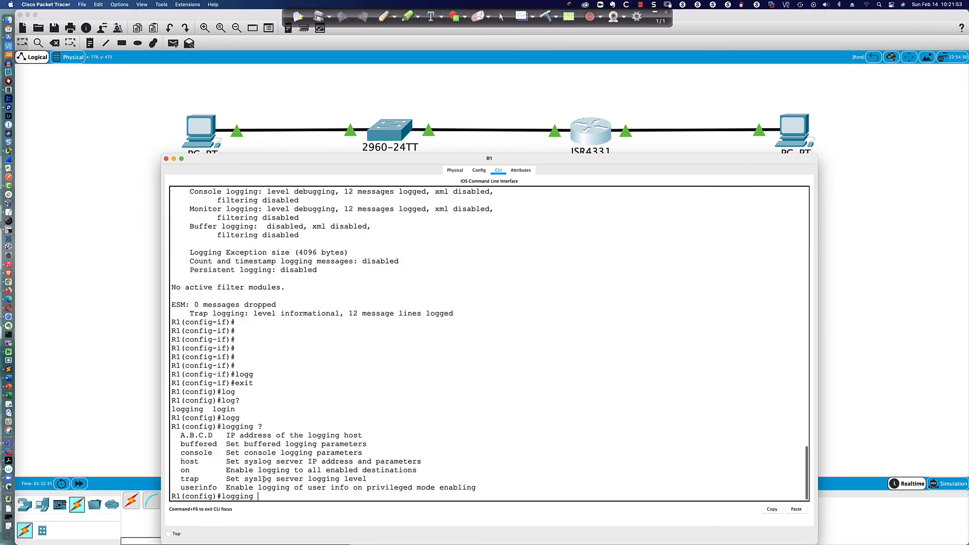
type("buf")
key("Tab")
type("g")
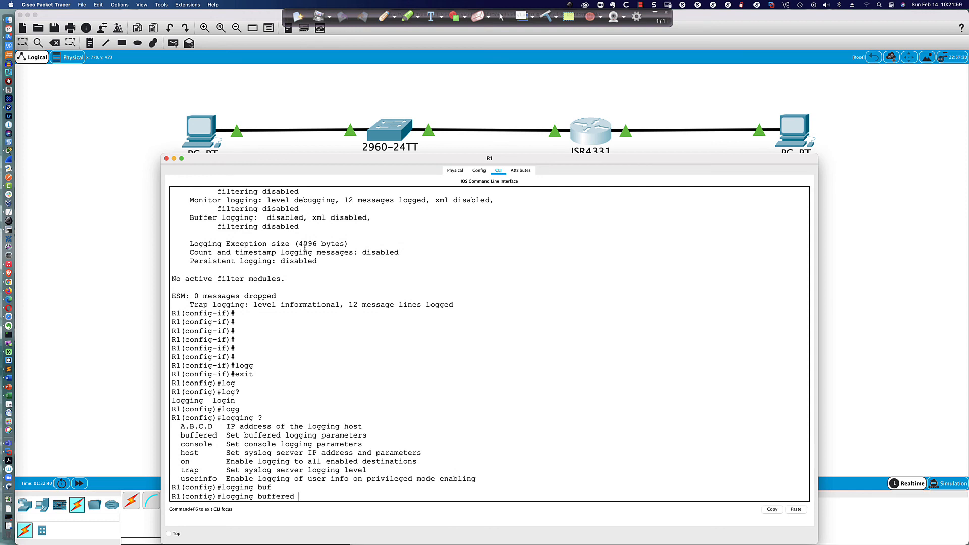
left_click_drag(299, 247, 336, 247)
left_click(391, 401)
type("8192")
key("Return")
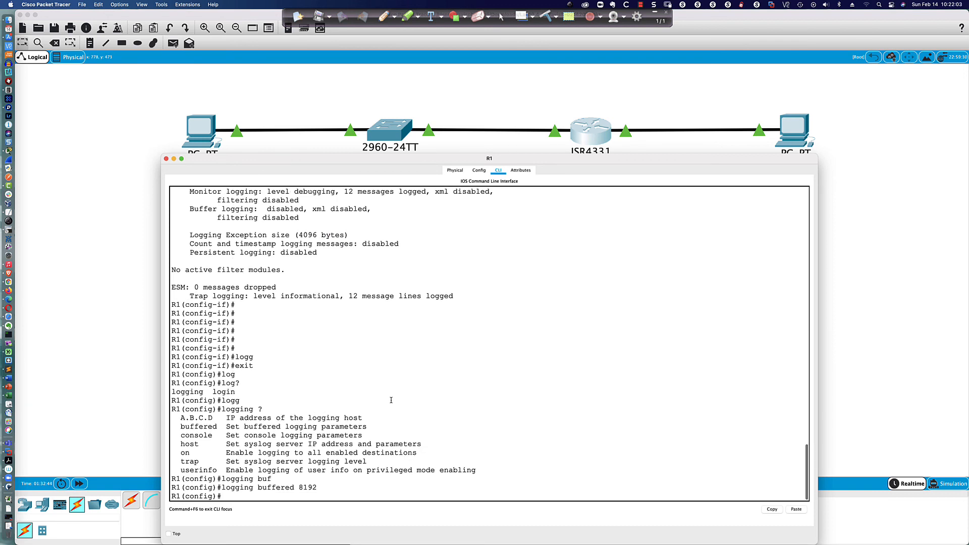
Step: Set the syslog trap level to debugging with logging trap debugging
type("logg")
key("Tab")
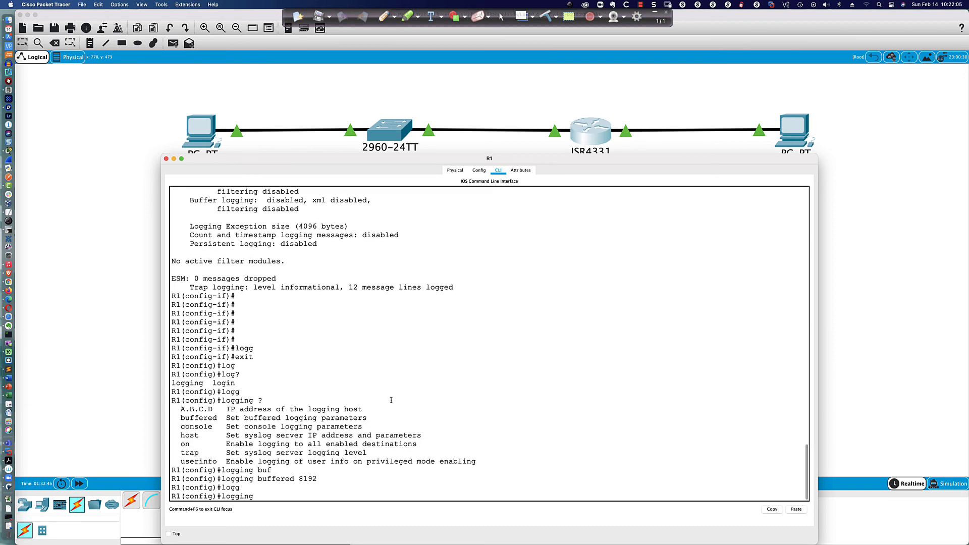
type("tra")
key("Tab")
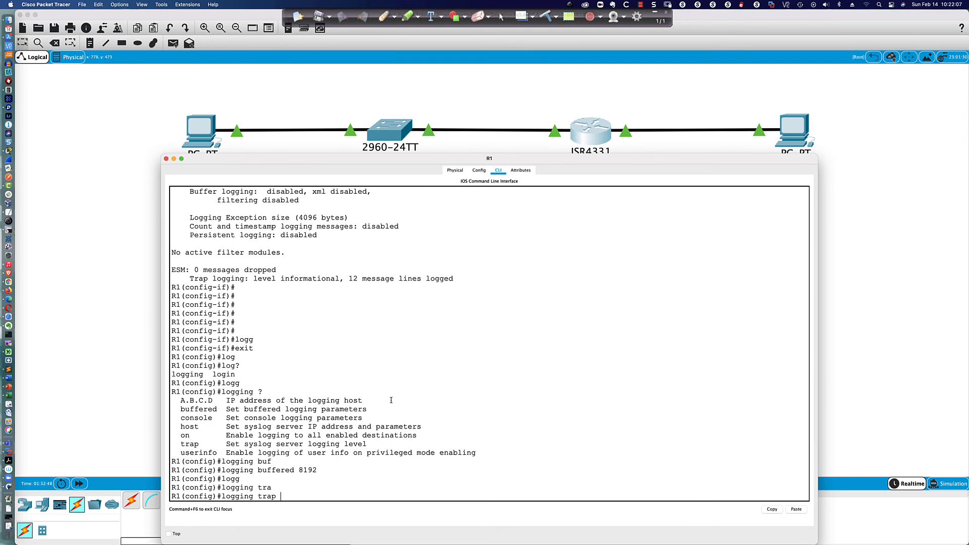
type("?")
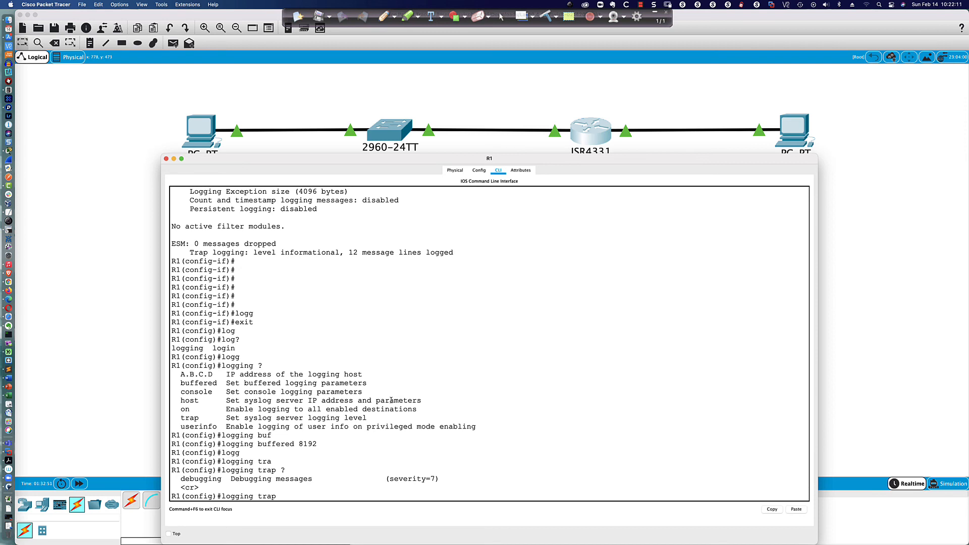
type("deb")
key("Tab")
key("Return")
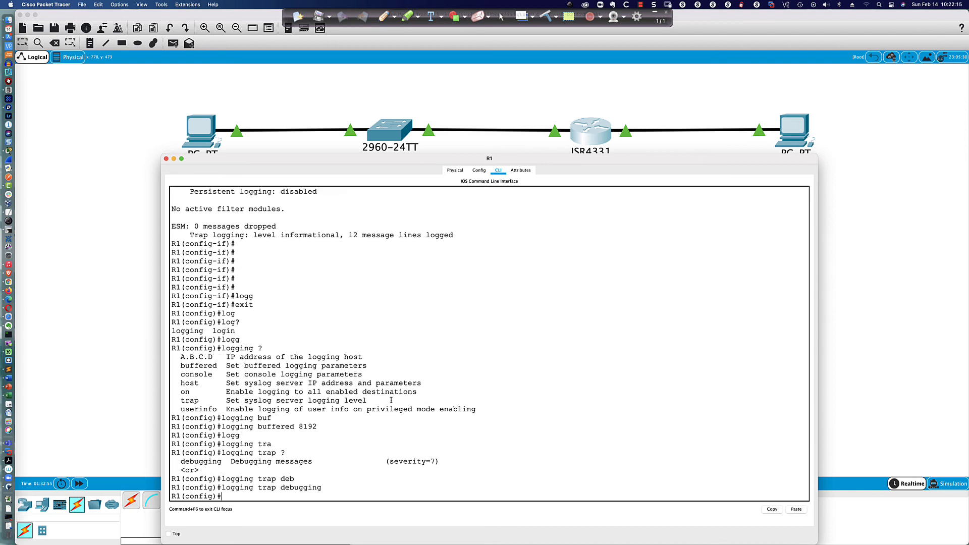
Step: Enable logging with logging on
type("logg")
key("Tab")
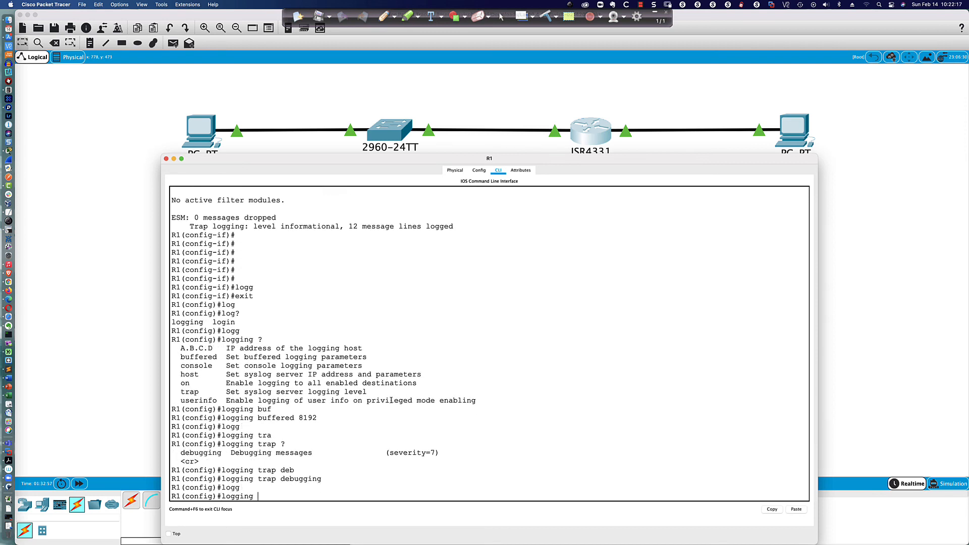
type("on")
key("Return")
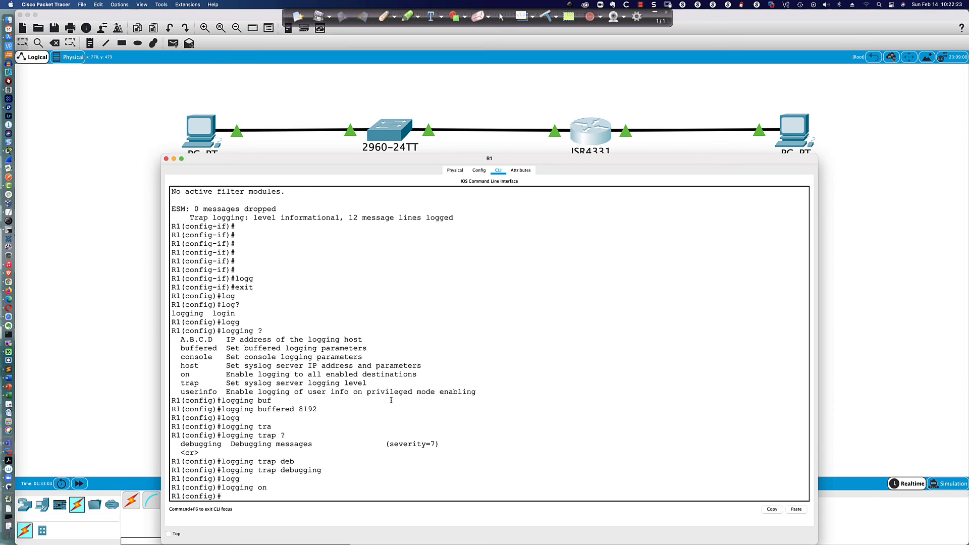
Step: Send syslog messages to host 192.168.1.222 with logging host 192.168.1.222
type("logg")
key("Tab")
type("hot")
key("Tab")
key("BackSpace")
type("s")
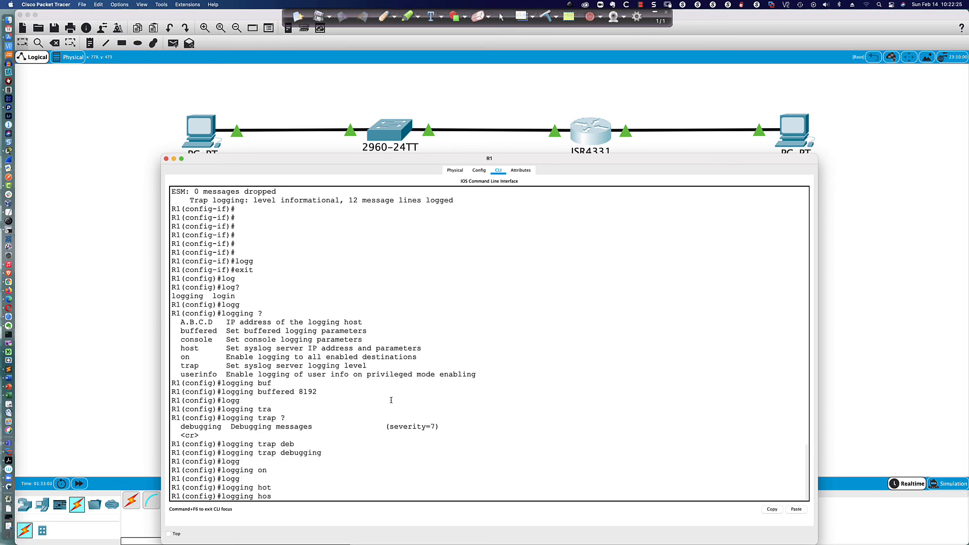
key("Tab")
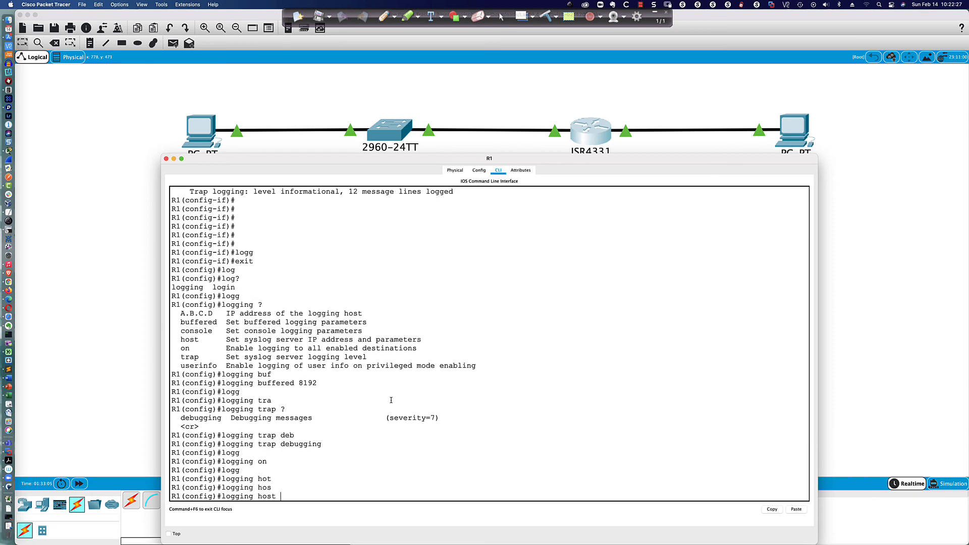
type("192.168.1.222")
key("Return")
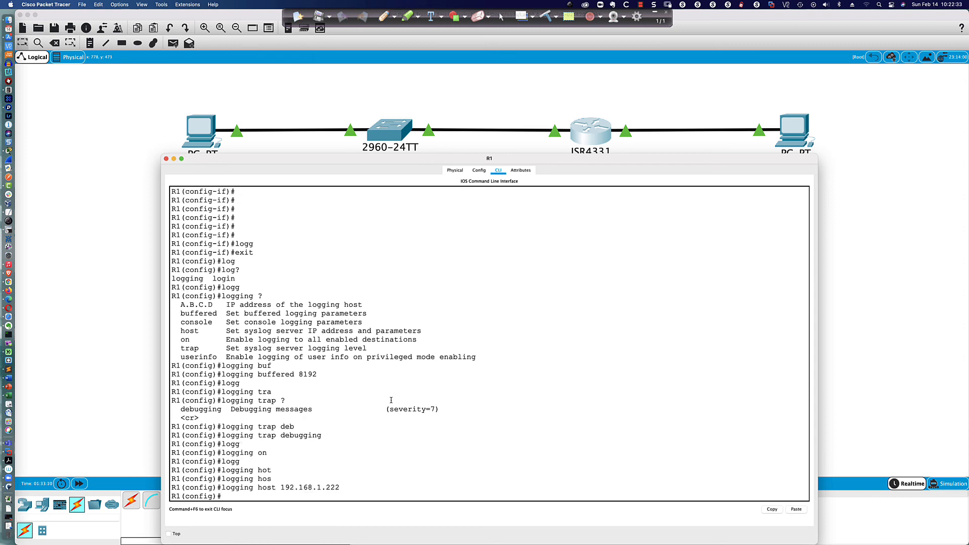
key("Return")
key("Return")
key("Return")
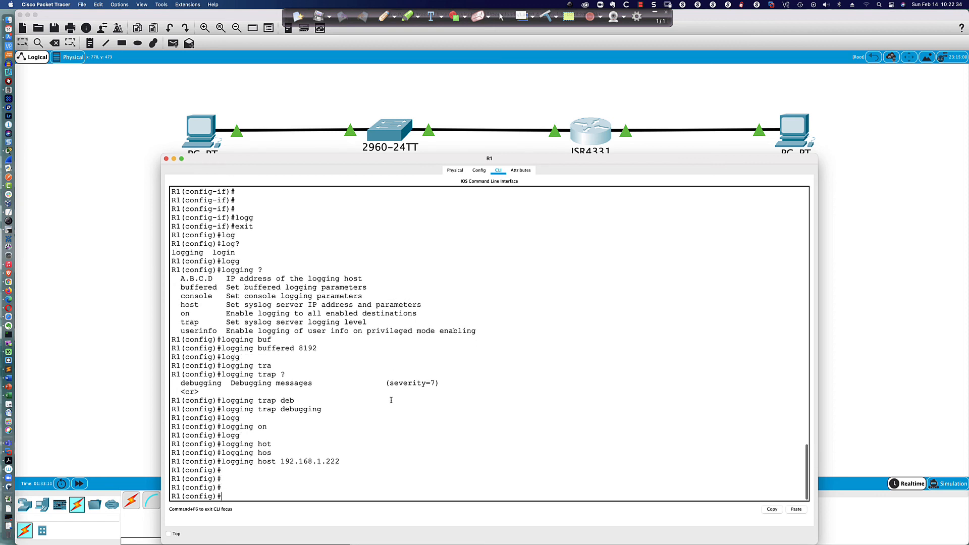
Step: Assign 192.168.1.1 255.255.255.0 to interface gi0/0/1
type("int gi0/0/")
type("1")
key("Return")
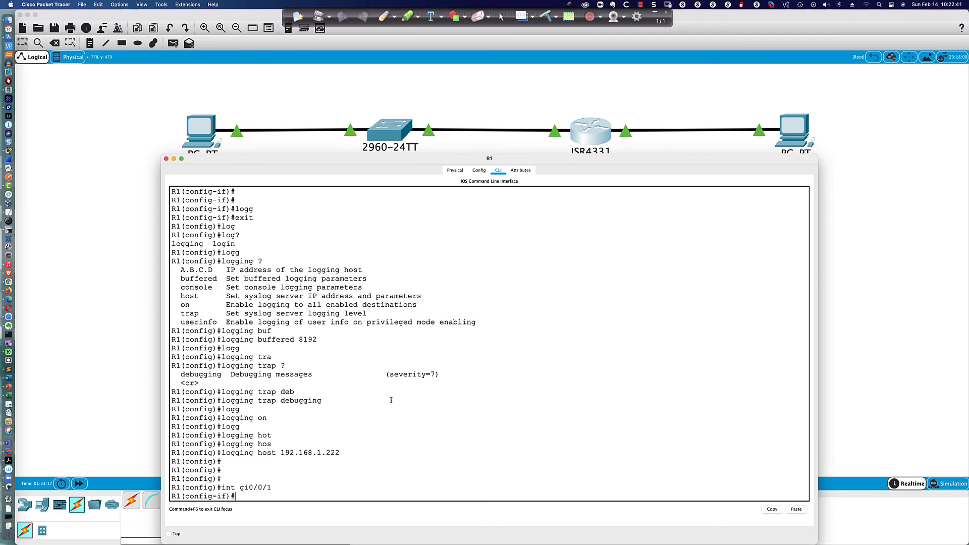
type("ip add 192.168.1.1 255.255.255.0")
key("Return")
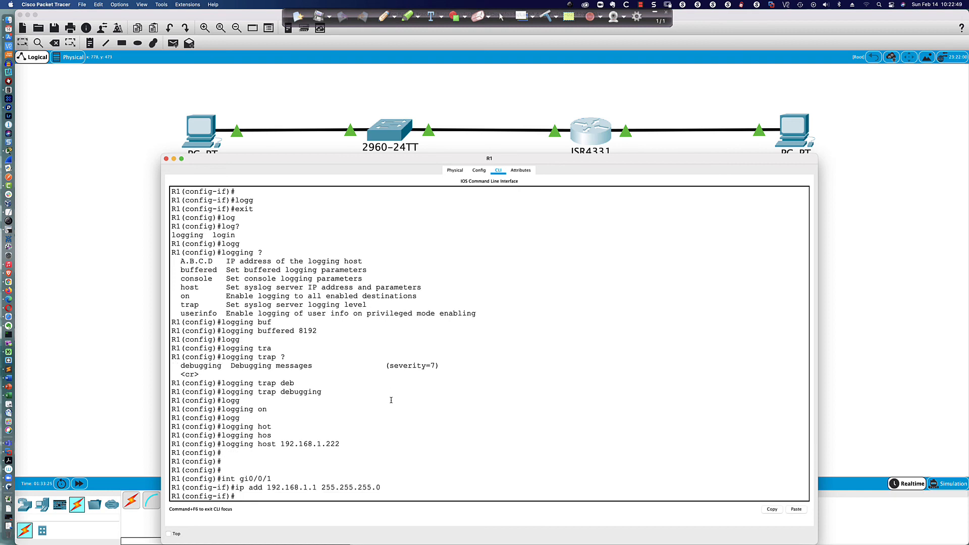
Step: Change gi0/0/1's address to 192.168.1.2 255.255.255.0
key("Up")
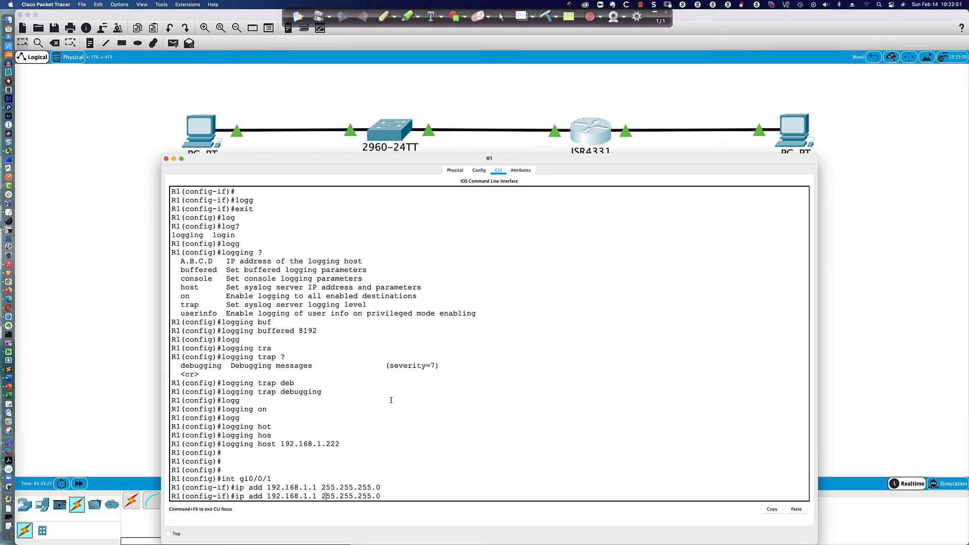
key("Left")
key("Left")
key("Left")
key("Left")
key("Left")
key("Left")
key("Left")
key("Left")
key("Left")
key("Left")
key("Left")
key("Left")
key("Left")
key("Left")
key("BackSpace")
type("2")
key("Return")
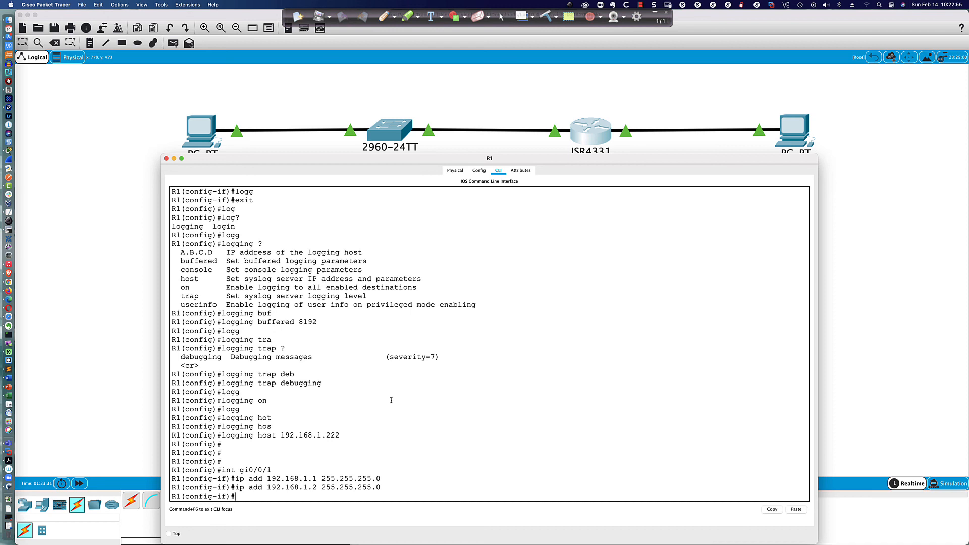
Step: Wait for log messages, then enter a do sh logg check of the logging status
key("Return")
key("Return")
key("Return")
key("Return")
key("Return")
key("Return")
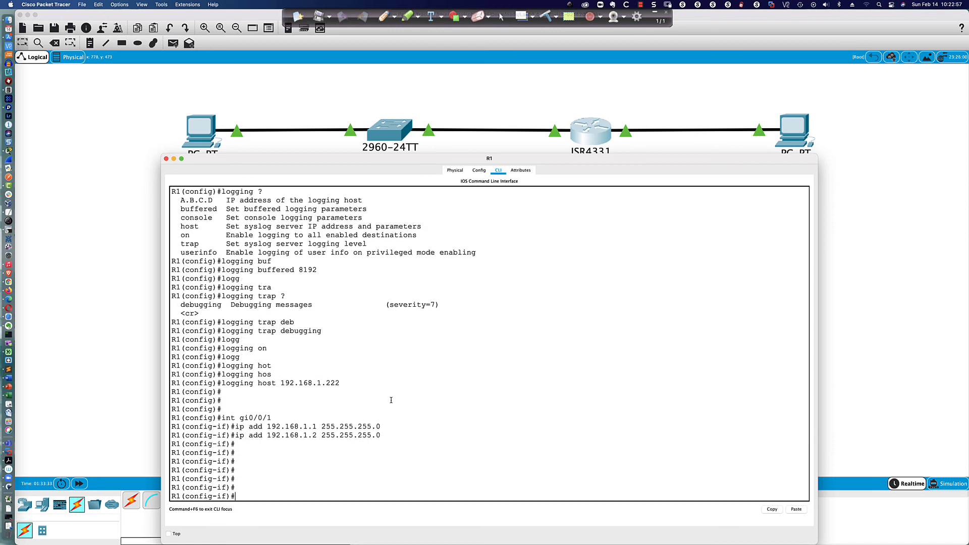
key("Return")
key("Return")
key("Return")
key("Return")
key("Return")
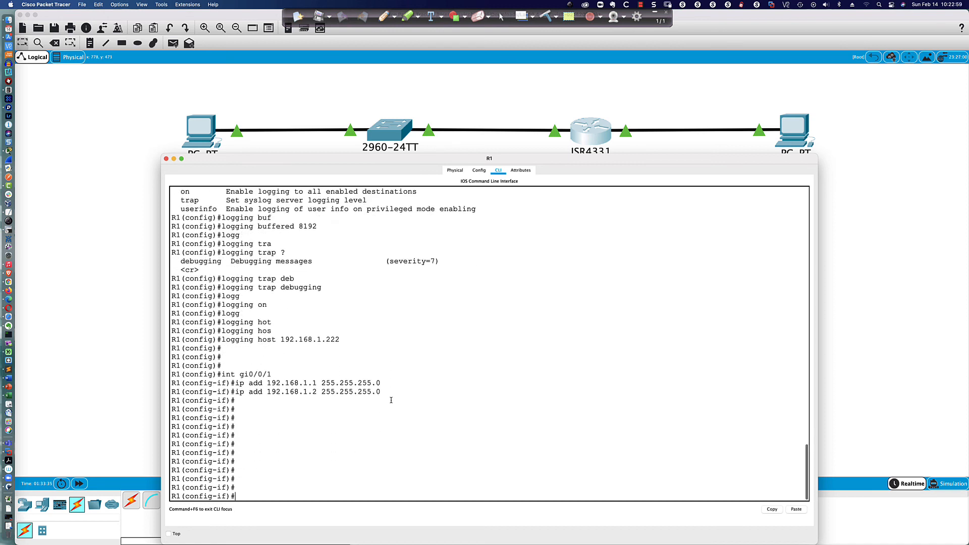
key("Return")
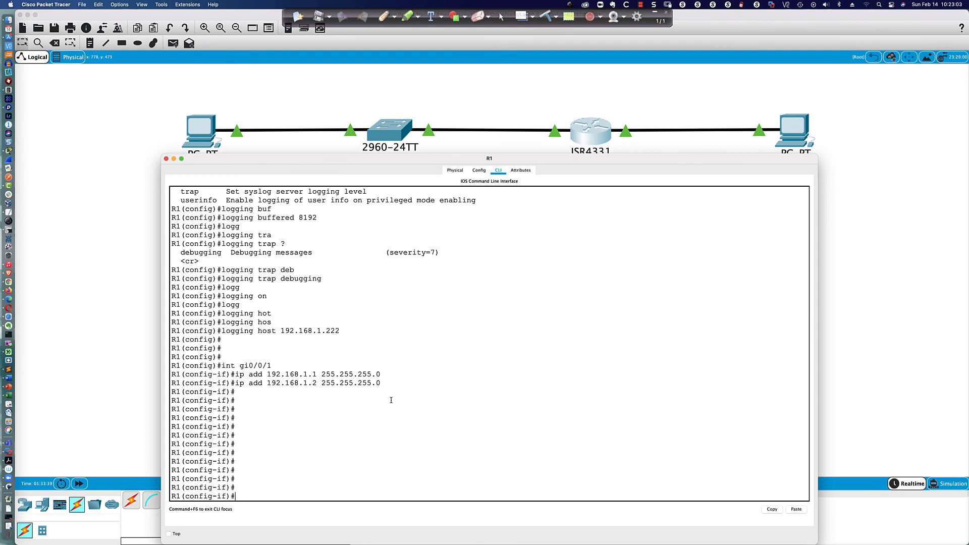
type("do sh logg'")
key("Return")
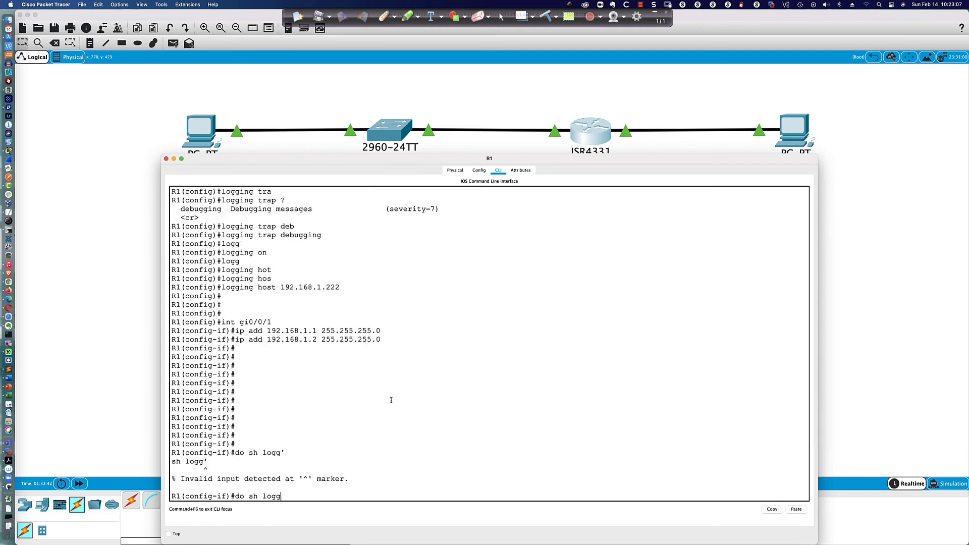
Step: Confirm debugging-level 8192-byte buffered logging to 192.168.1.222 and highlight the DUPADDR messages
key("Return")
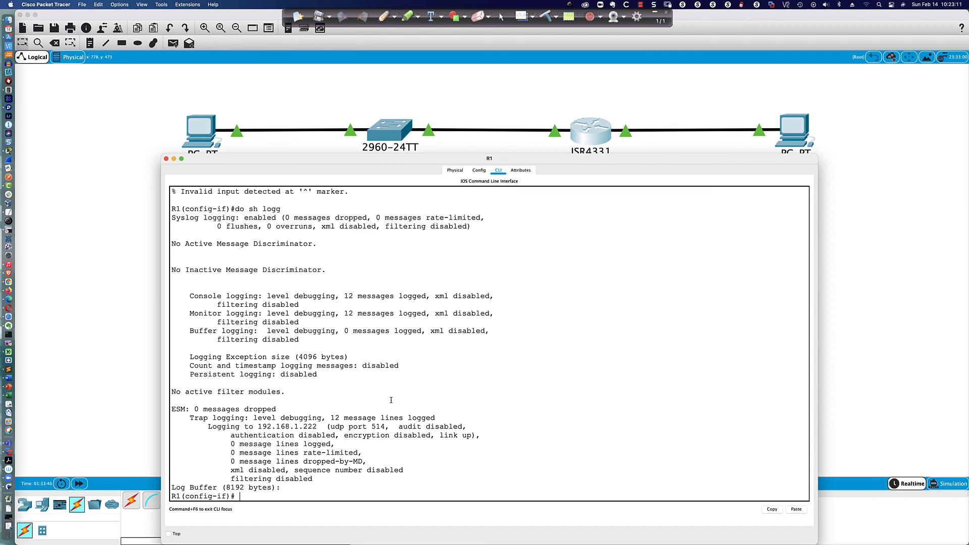
key("Return")
key("Return")
key("Return")
key("Return")
key("Return")
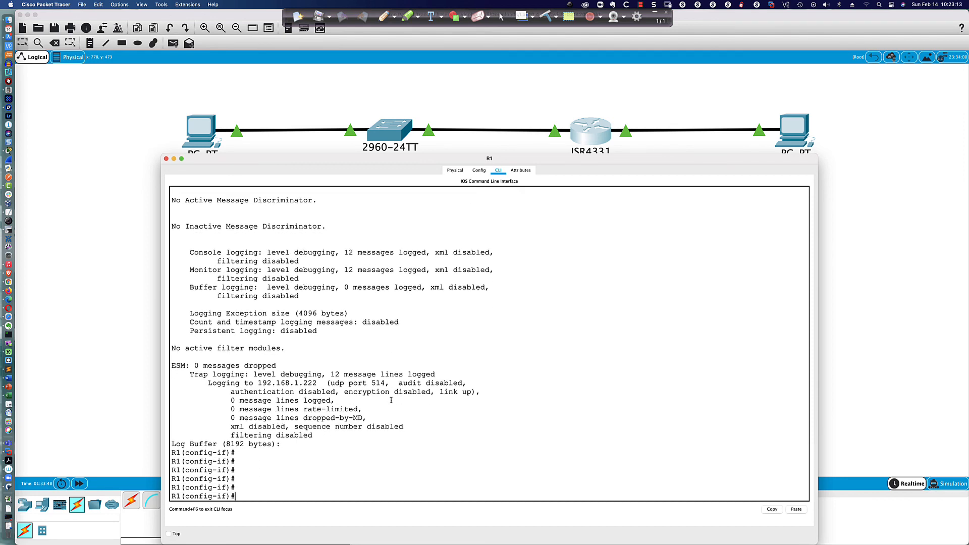
scroll(385, 396, "up", 15)
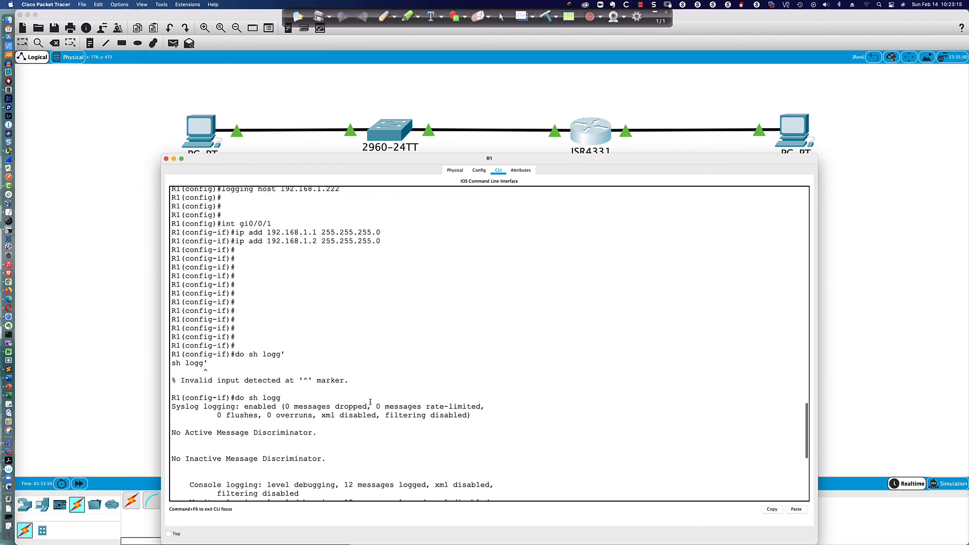
scroll(370, 401, "up", 15)
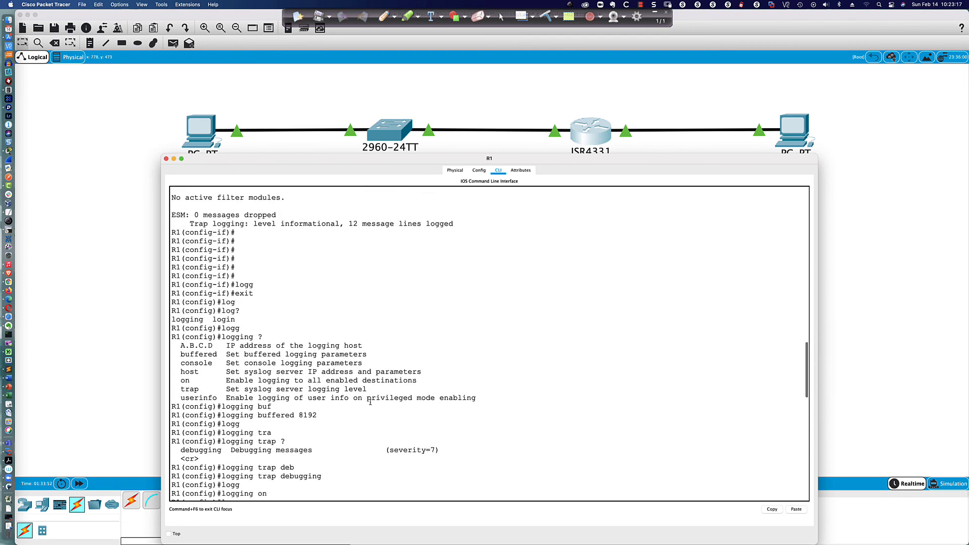
scroll(369, 402, "down", 5)
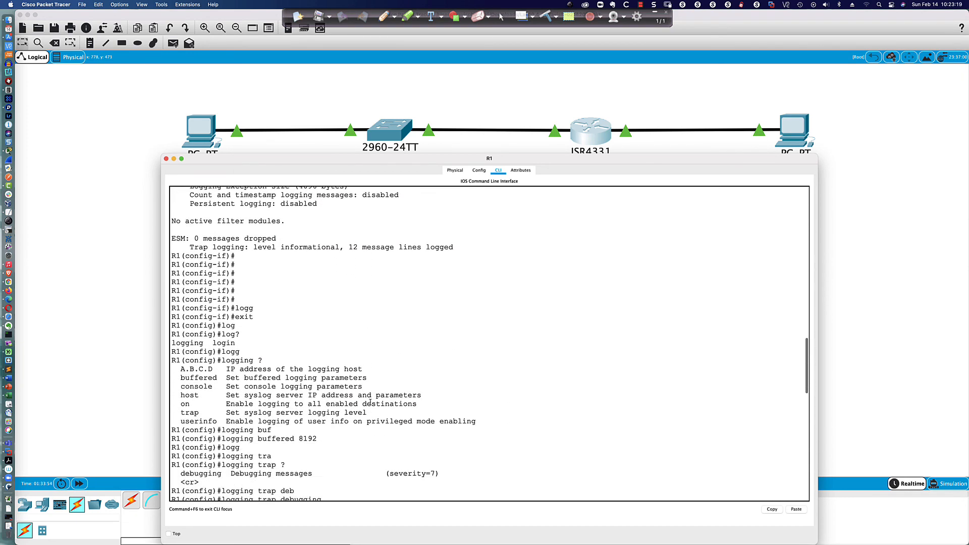
scroll(370, 402, "up", 10)
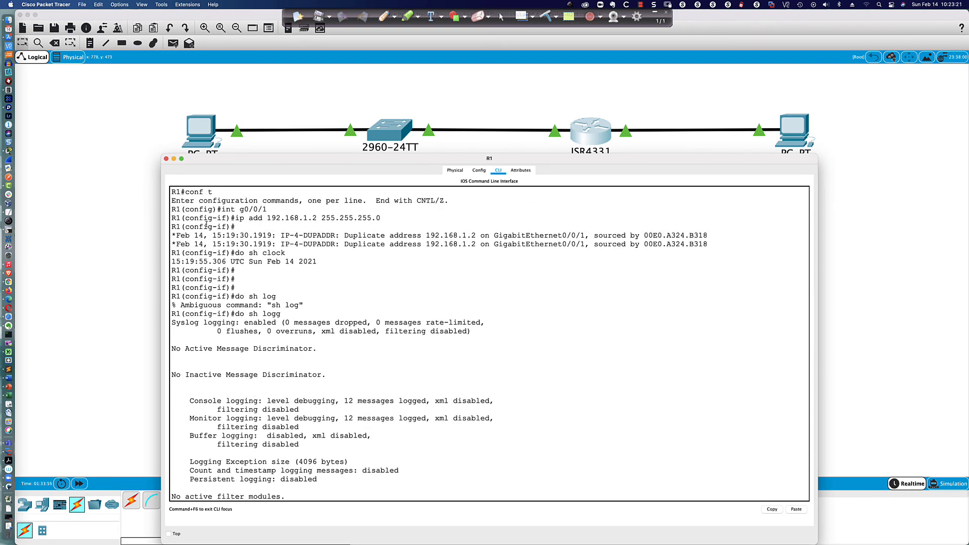
left_click_drag(178, 235, 697, 247)
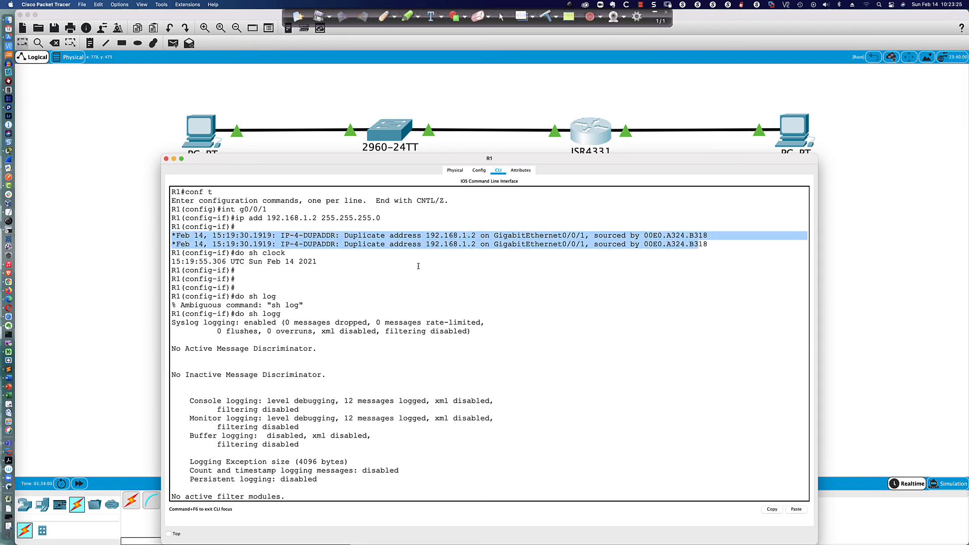
scroll(418, 266, "down", 15)
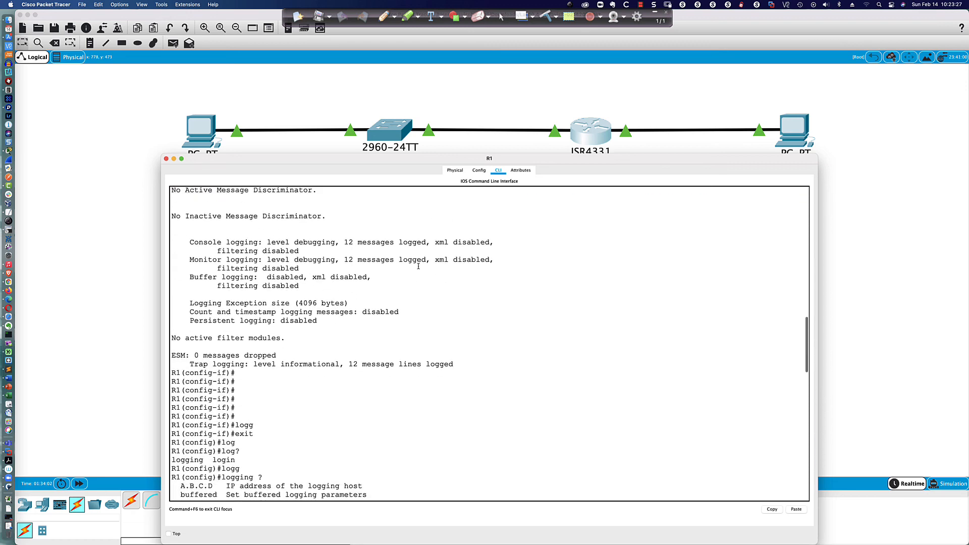
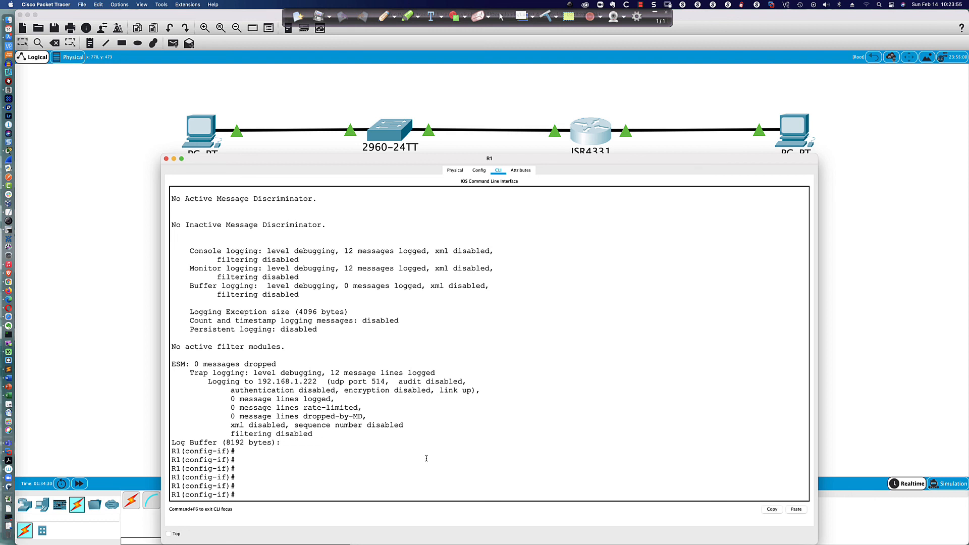
Step: Scroll R1's log output, then close its CLI window to show the full topology
scroll(426, 459, "down", 1)
left_click(126, 305)
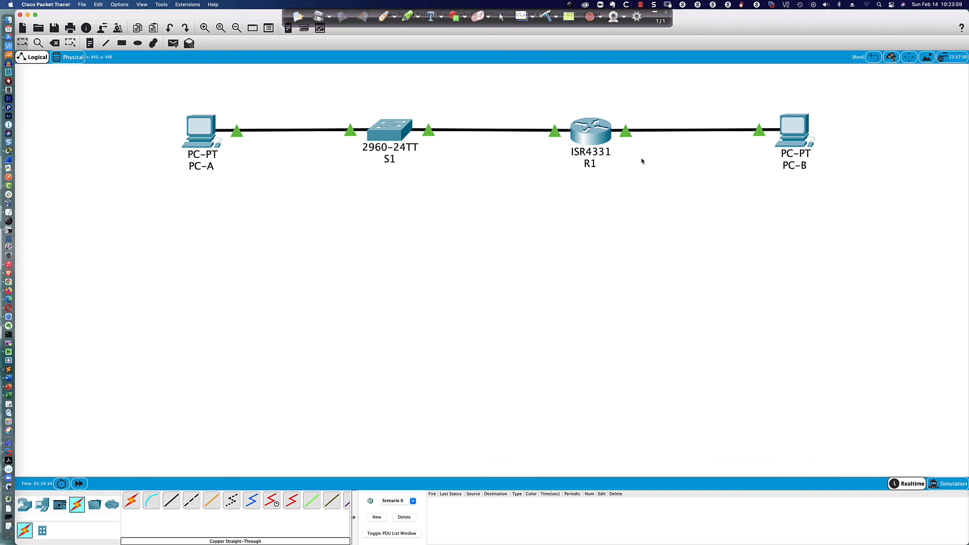
Step: Delete the direct cable between R1 and PC-B
left_click(54, 43)
left_click(668, 132)
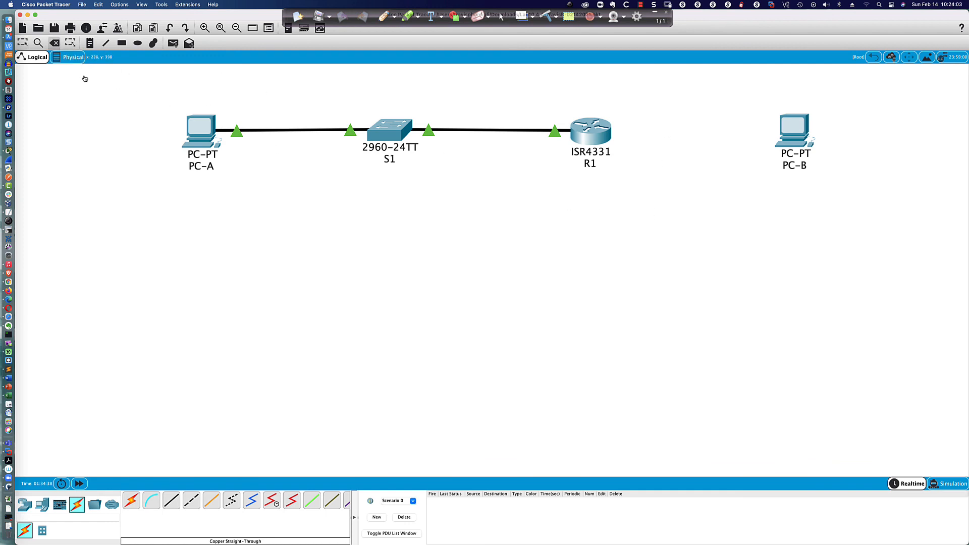
left_click(23, 44)
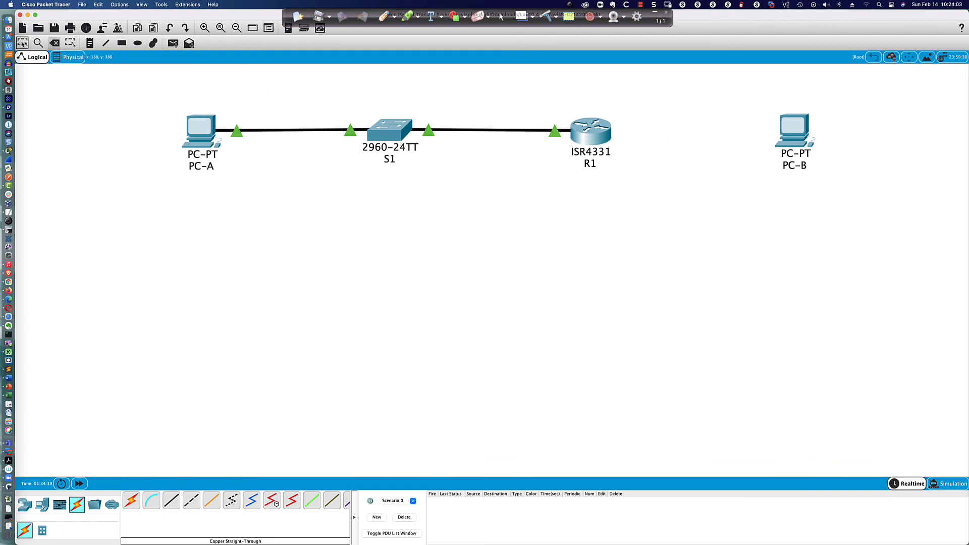
Step: Place a 2960 switch between R1 and PC-B and view its Config settings
left_click(94, 505)
left_click(209, 500)
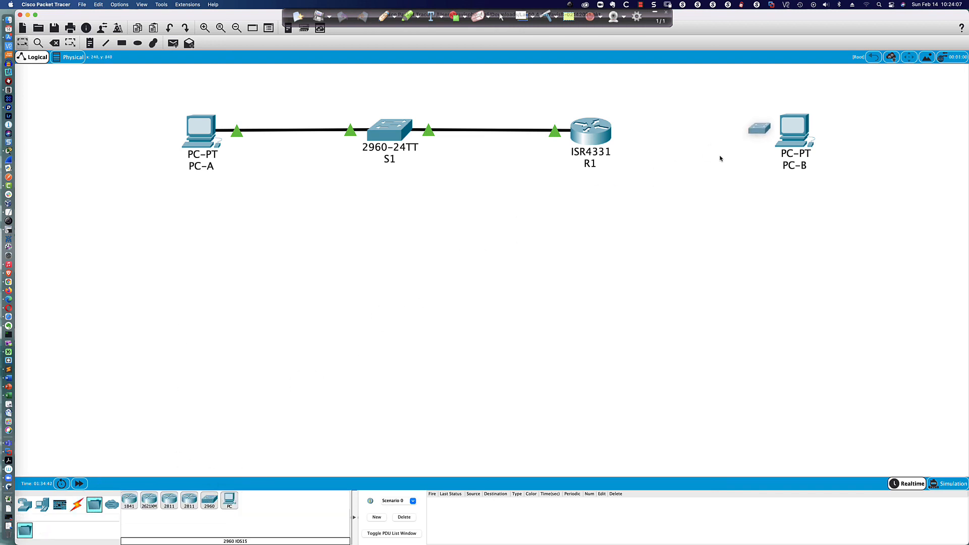
left_click(702, 144)
left_click_drag(703, 144, 692, 137)
left_click(691, 136)
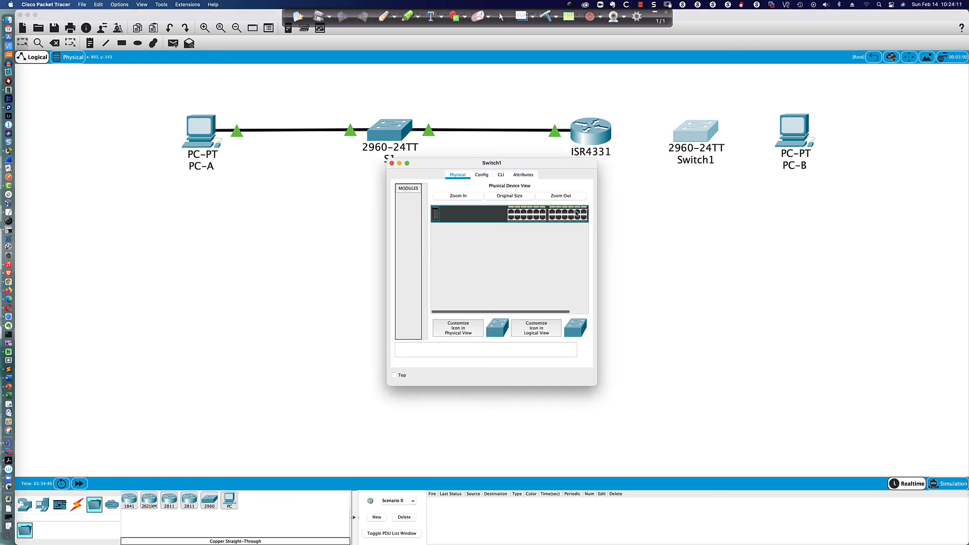
left_click(481, 175)
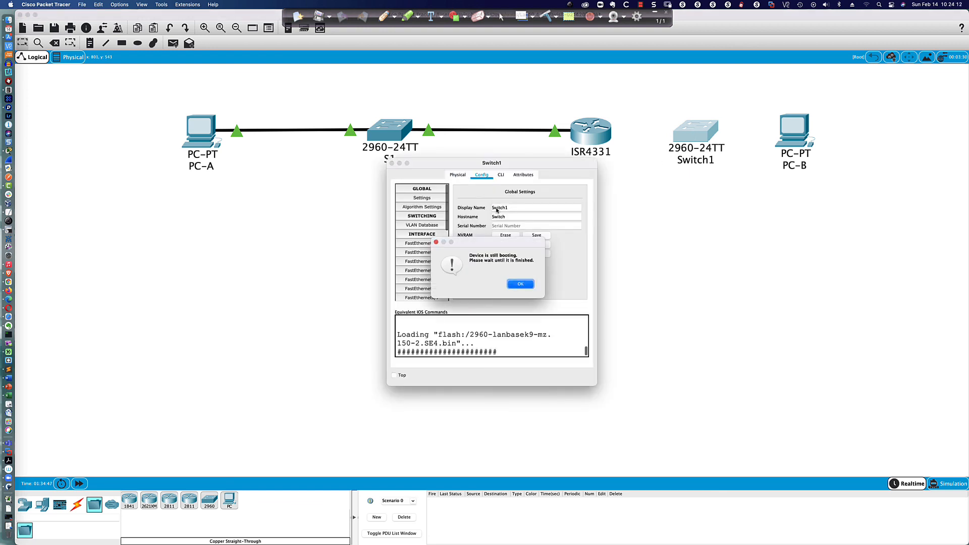
left_click(519, 284)
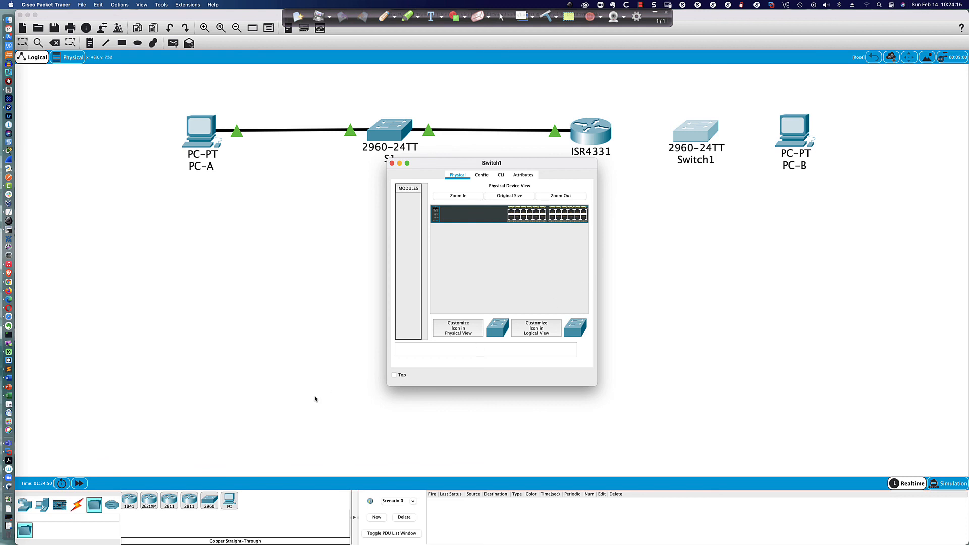
Step: Cable R1 to the new switch's FastEthernet0/5 with a copper straight-through cable
left_click(78, 507)
left_click(171, 500)
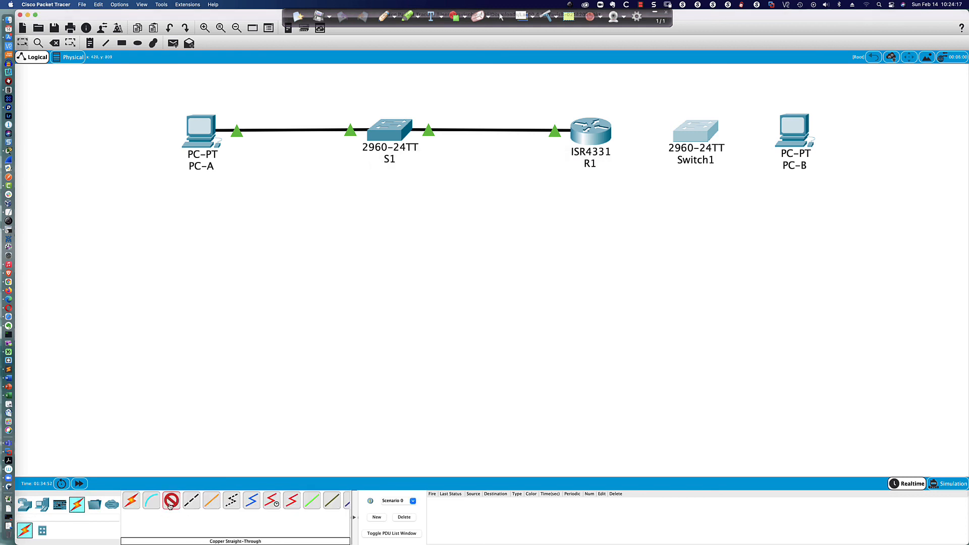
left_click(599, 145)
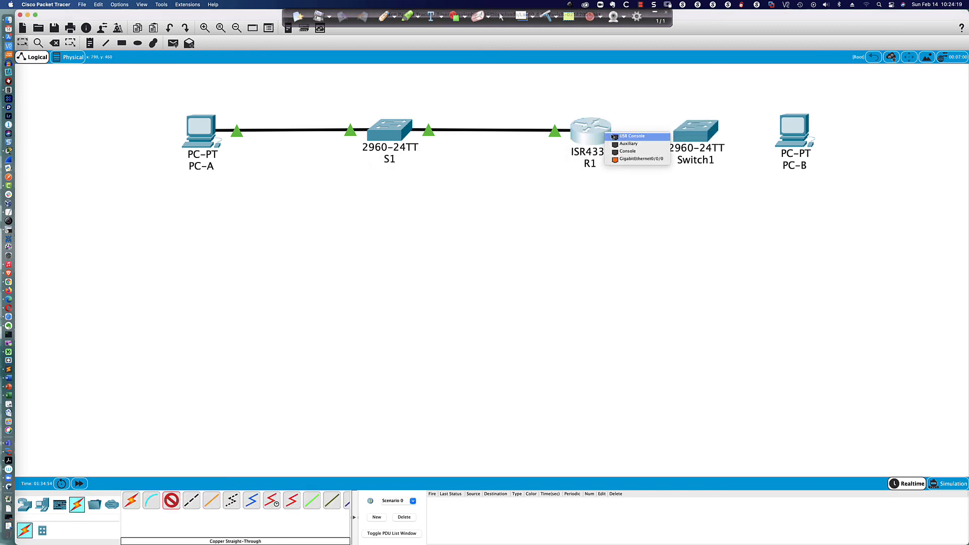
left_click(641, 162)
left_click(695, 136)
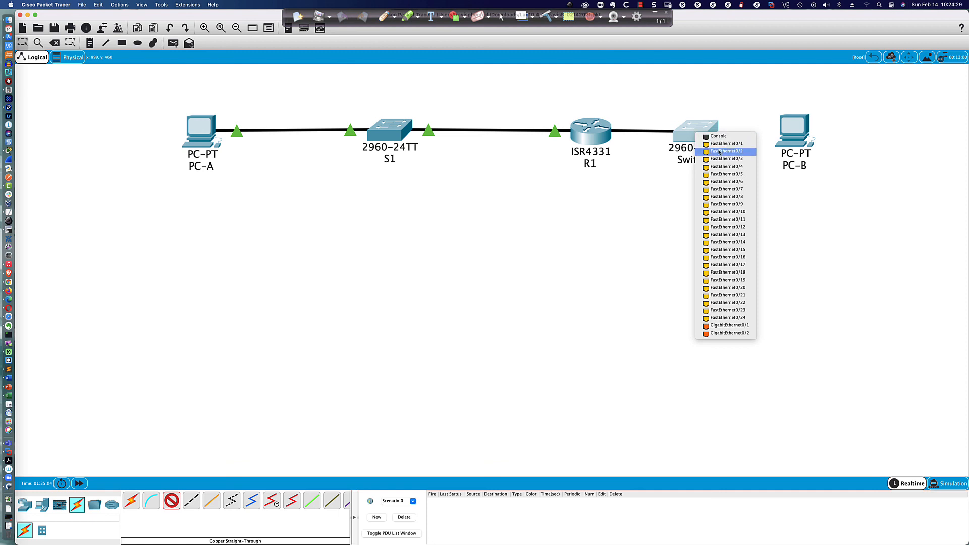
left_click(730, 176)
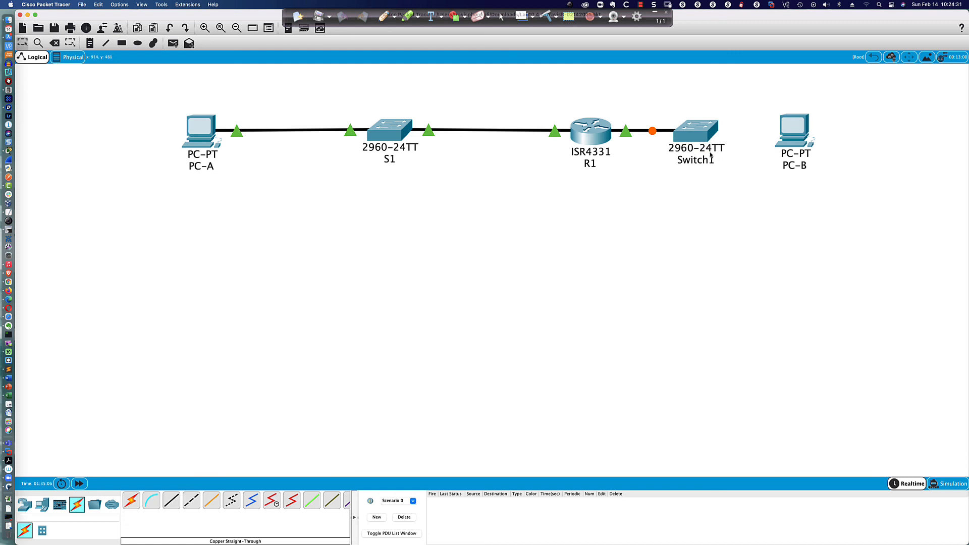
Step: Connect the new switch to PC-B with a second copper cable
left_click(176, 496)
left_click(703, 126)
left_click(727, 167)
left_click(795, 132)
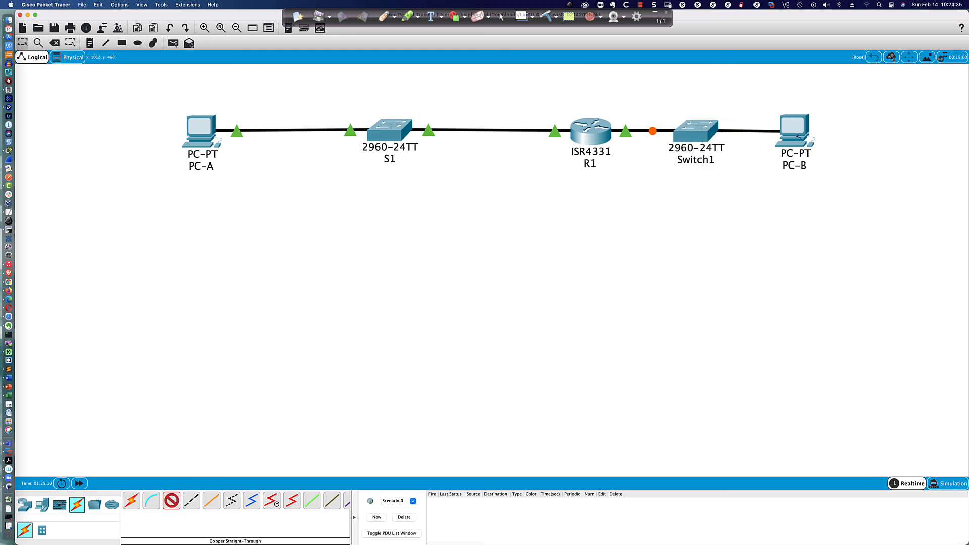
left_click(798, 134)
left_click(820, 160)
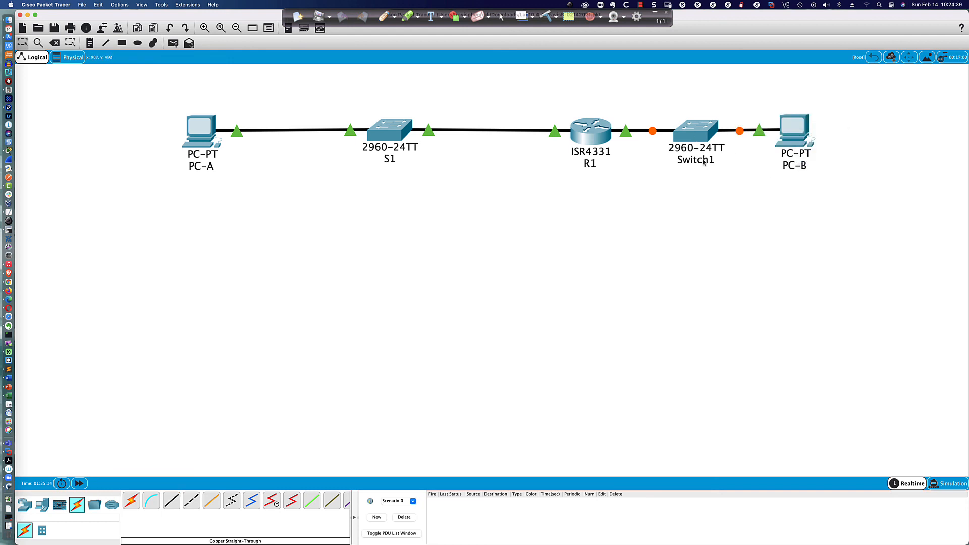
Step: Set the new switch's display name and hostname to S2
left_click(696, 135)
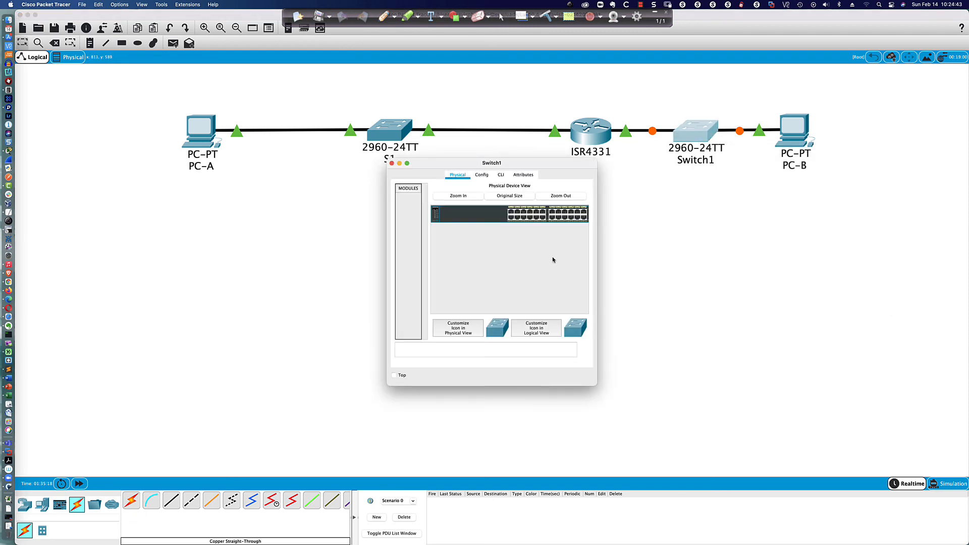
left_click(482, 175)
double_click(508, 208)
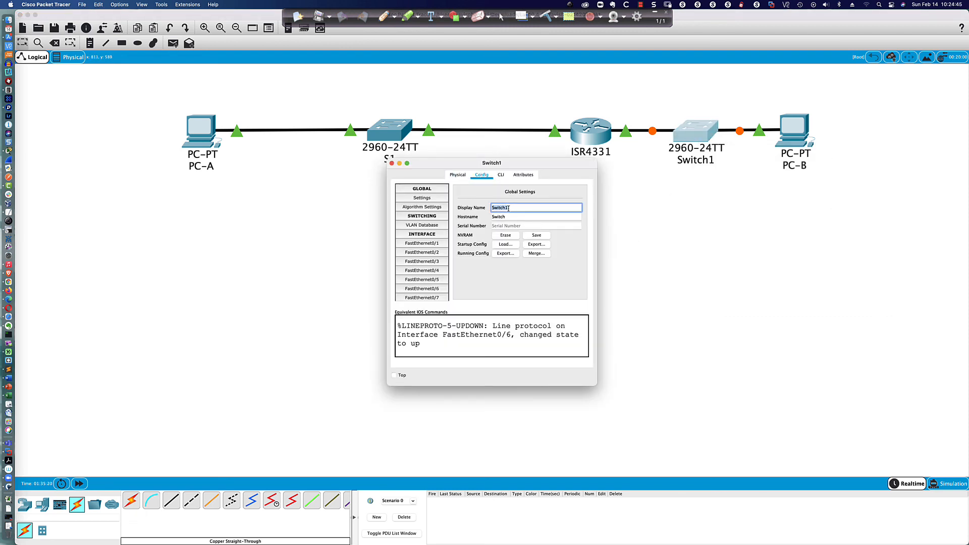
type("S2")
double_click(507, 217)
type("S2")
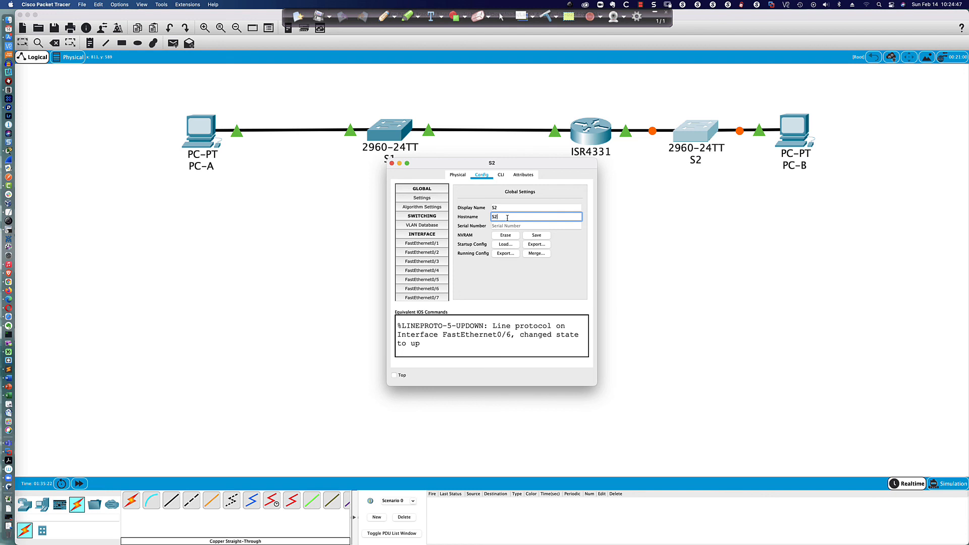
Step: Open S2's command line and reposition and enlarge its window
left_click(500, 174)
left_click_drag(506, 165, 292, 326)
left_click_drag(383, 320, 822, 190)
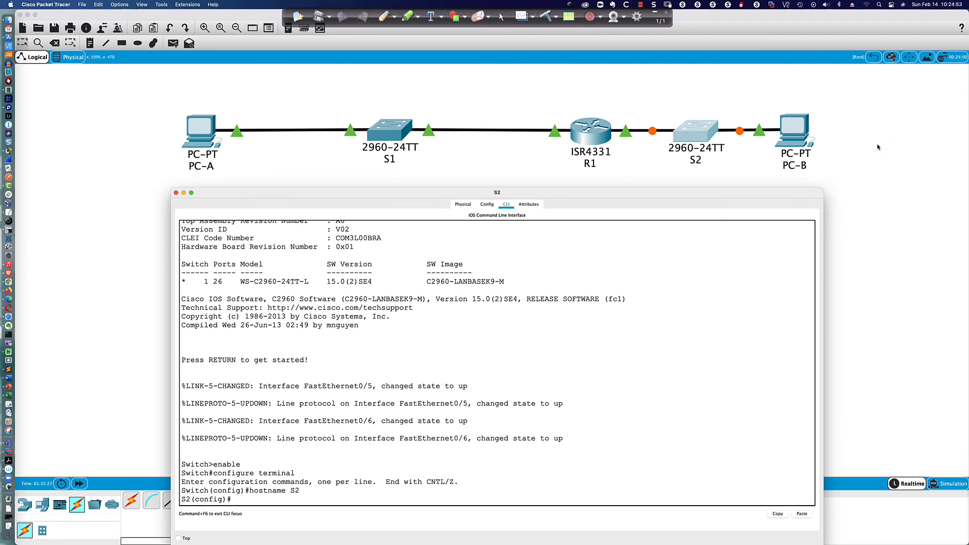
left_click(853, 206)
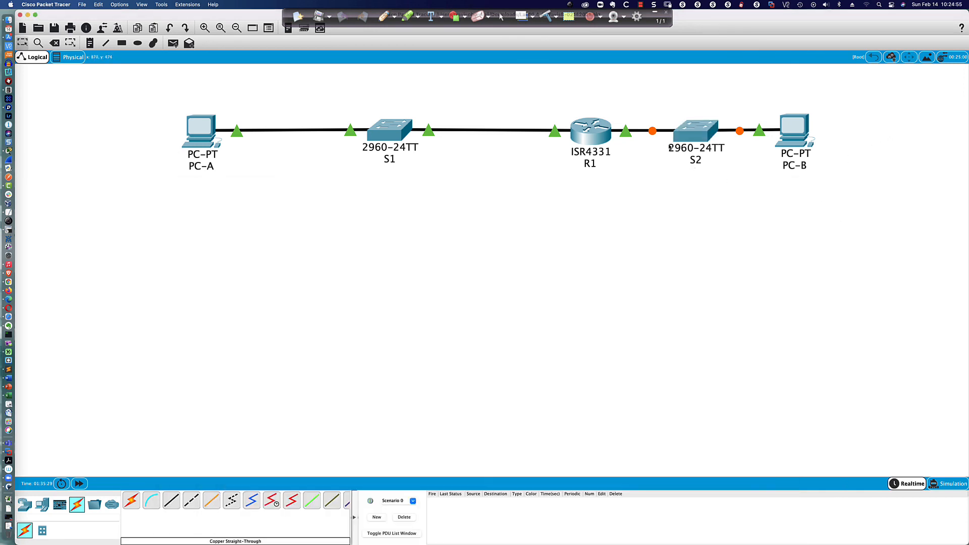
key("super+Tab")
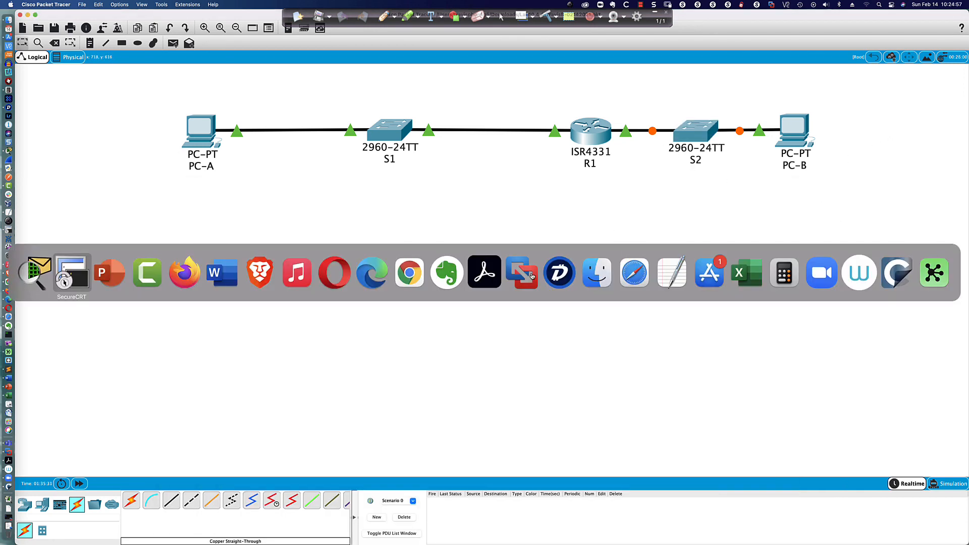
left_click(48, 269)
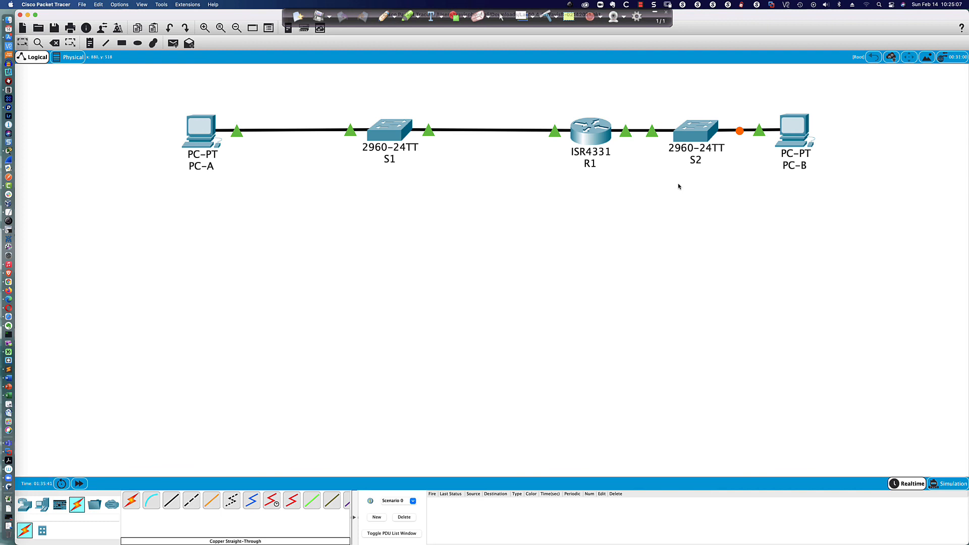
Step: Give interface VLAN 1 address 192.168.0.2 255.255.255.0 and enable it with no shut
left_click(695, 130)
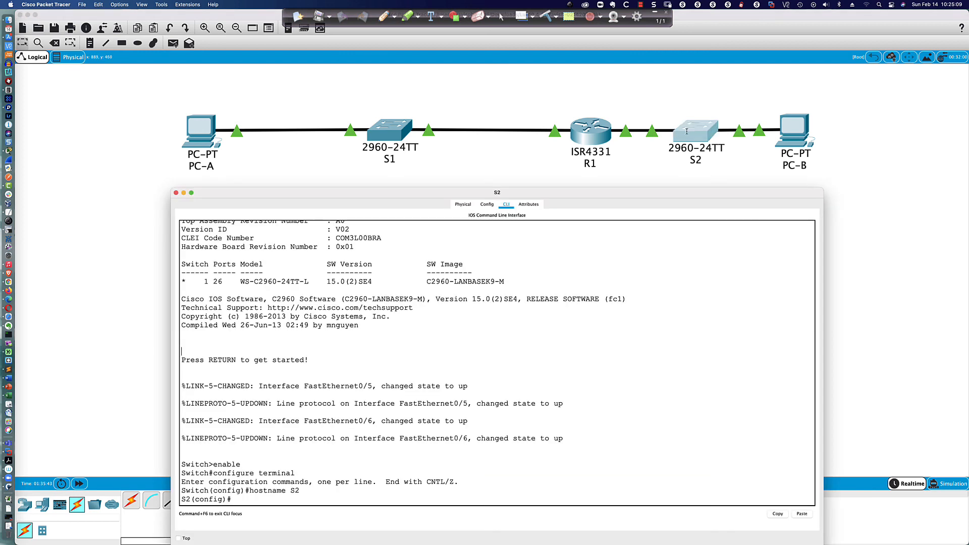
key("Return")
key("Return")
type("int vlan 1")
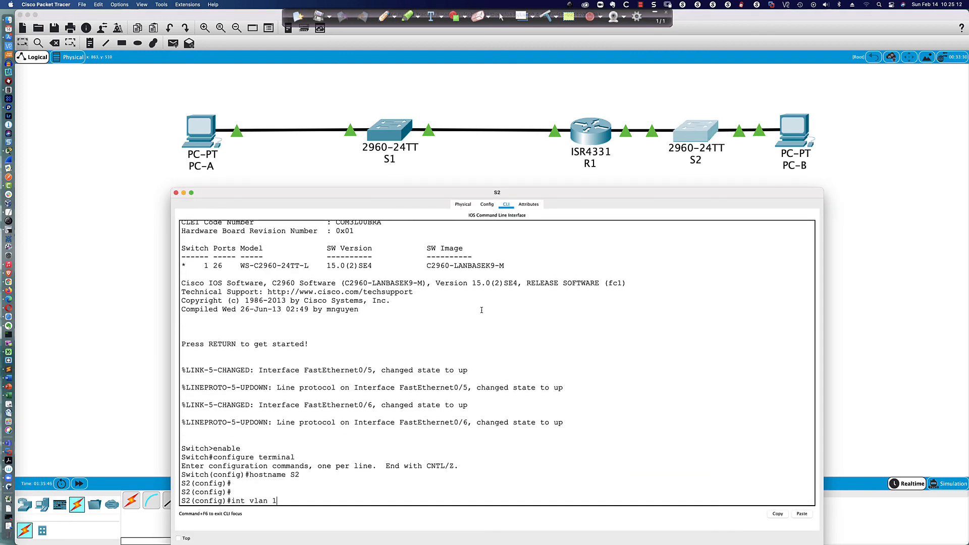
key("Return")
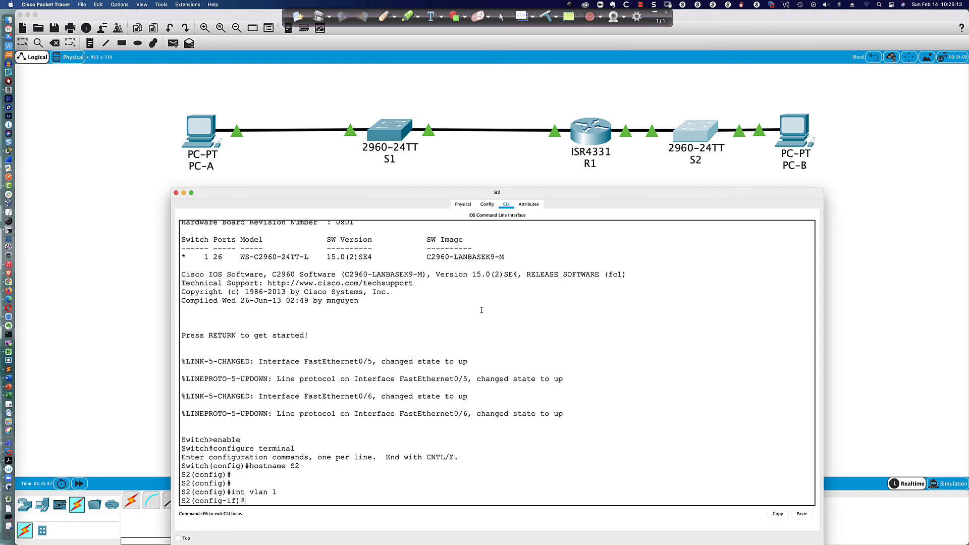
type("ip add 192.168.0.2 255.255.255")
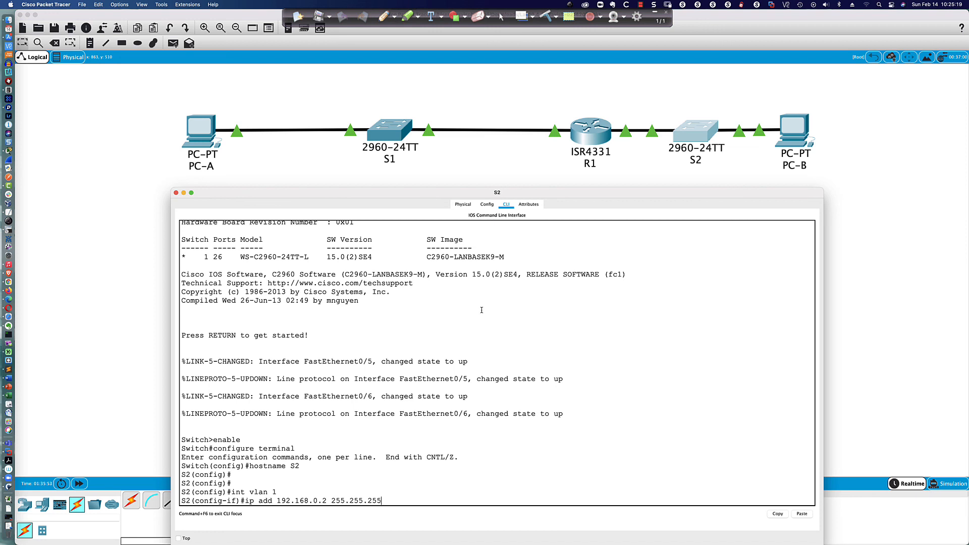
type(".0")
key("Return")
key("Return")
key("Return")
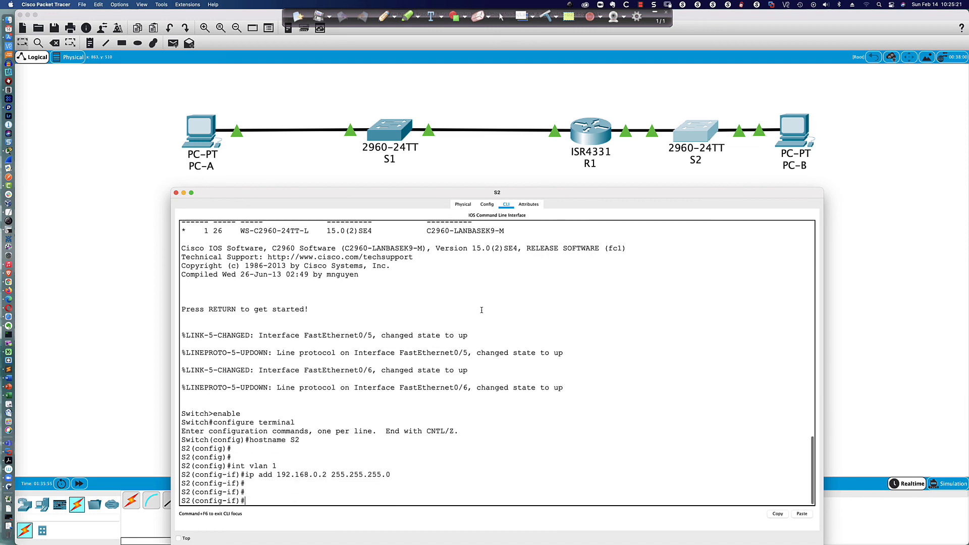
type("no shut")
key("Return")
key("Return")
key("Return")
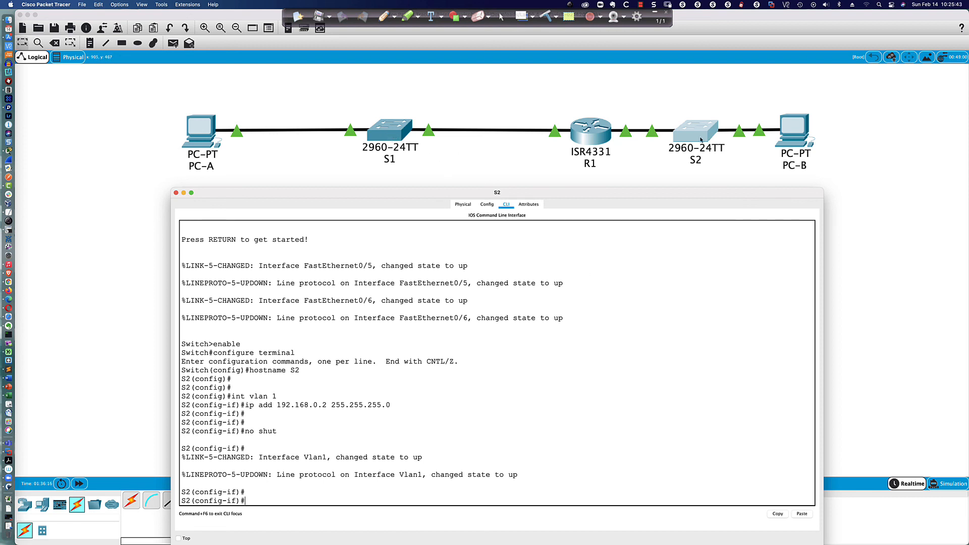
Step: Ping S2 at 192.168.0.2 from PC-A's command prompt and mark the PC-A-to-S2 path in red
left_click(211, 122)
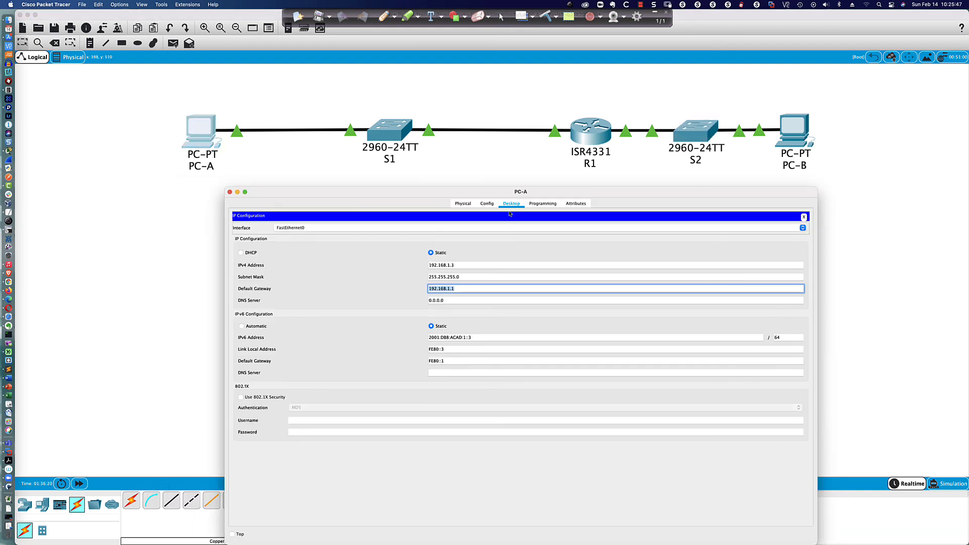
left_click(804, 216)
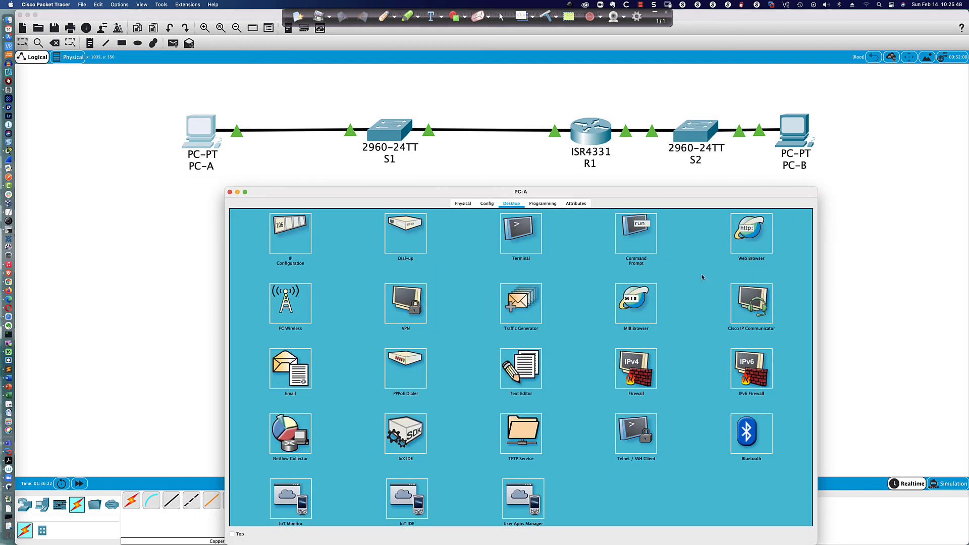
left_click(634, 241)
key("Return")
key("Return")
key("Return")
key("Return")
type("ping")
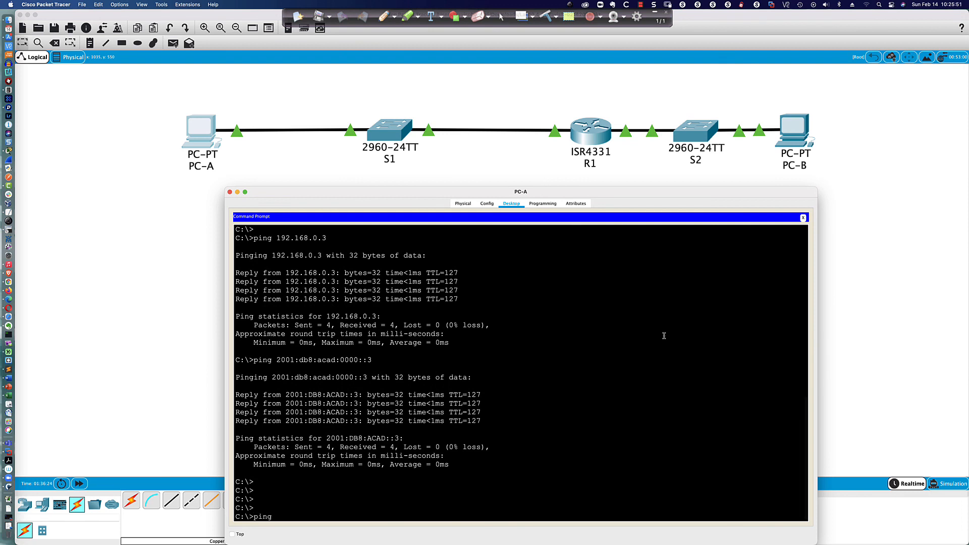
type(" 1921.68.0.")
key("BackSpace")
key("BackSpace")
key("BackSpace")
type("68.0.2")
key("Return")
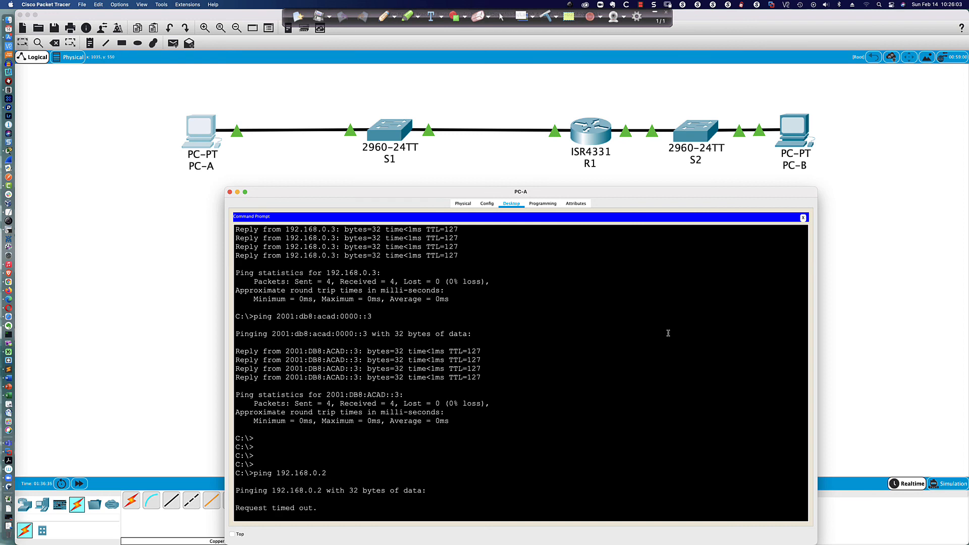
left_click(384, 16)
mouse_move(216, 130)
left_mouse_down()
mouse_move(379, 107)
mouse_move(611, 109)
mouse_move(685, 122)
mouse_move(666, 112)
mouse_move(699, 134)
left_mouse_up()
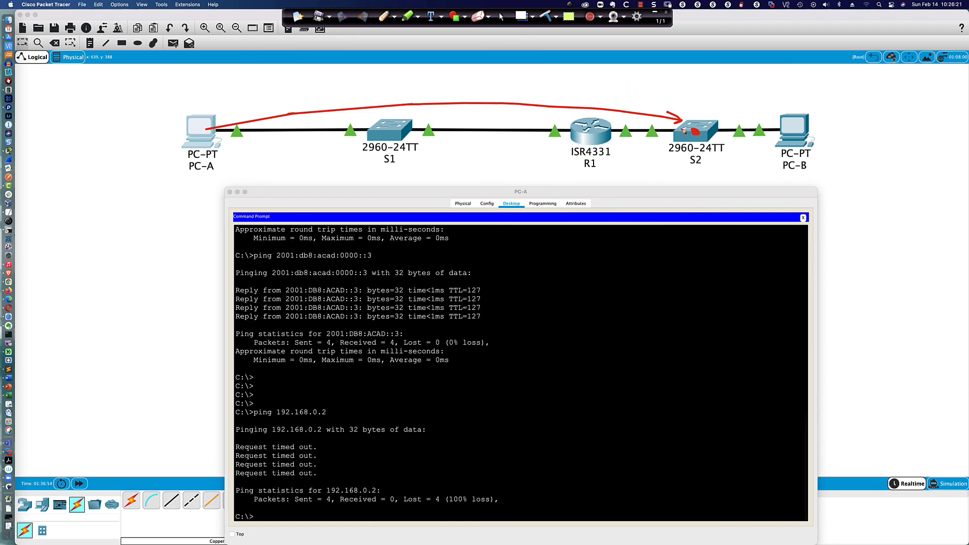
left_click(195, 93)
mouse_move(188, 88)
left_mouse_down()
mouse_move(201, 89)
mouse_move(200, 115)
mouse_move(203, 107)
left_mouse_up()
mouse_move(194, 76)
left_mouse_down()
mouse_move(167, 93)
mouse_move(180, 103)
mouse_move(225, 75)
mouse_move(188, 76)
left_mouse_up()
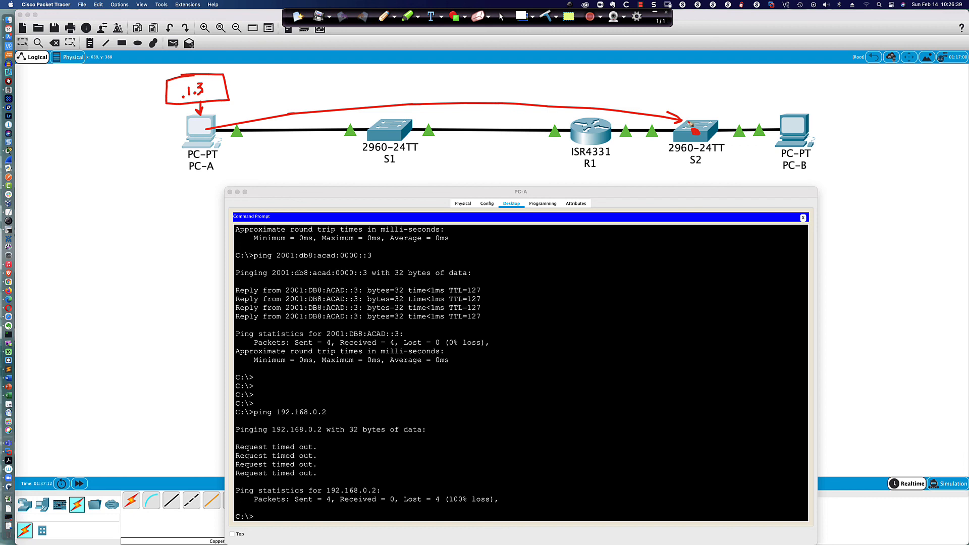
mouse_move(696, 133)
left_mouse_down()
mouse_move(677, 162)
mouse_move(395, 188)
mouse_move(405, 194)
left_mouse_up()
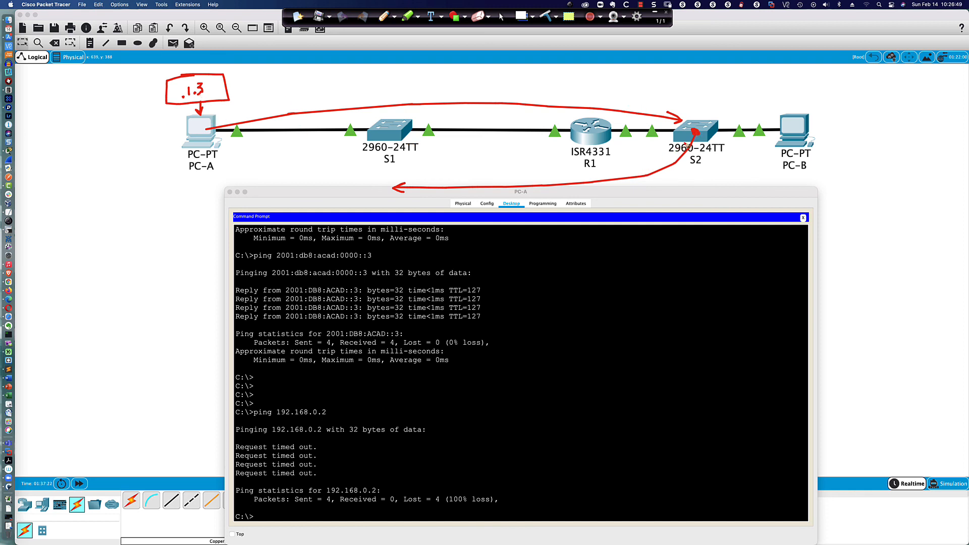
mouse_move(200, 82)
left_mouse_down()
mouse_move(198, 107)
mouse_move(212, 84)
mouse_move(195, 81)
left_mouse_up()
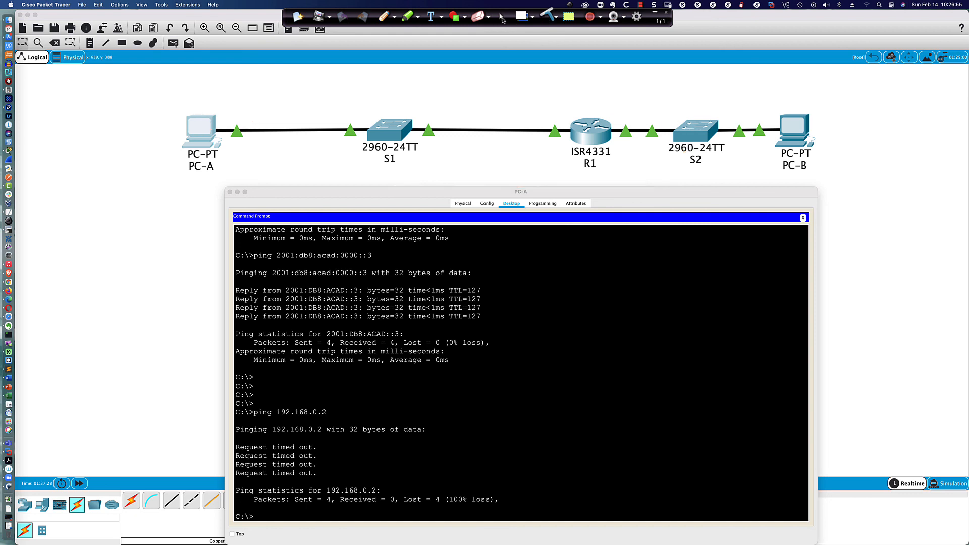
left_click(502, 16)
Step: Check S2's route table with do sh ip route, then leave configuration mode
left_click(699, 131)
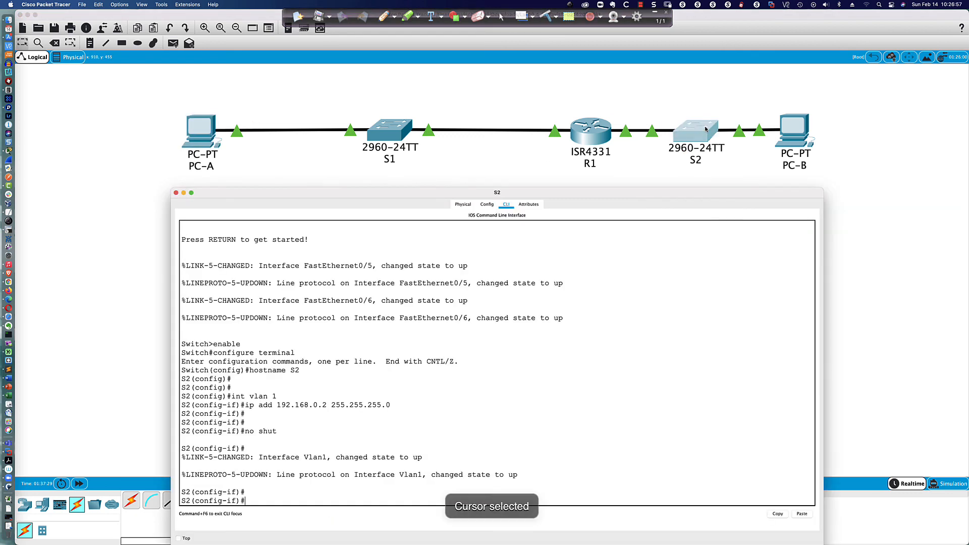
type("do sh i")
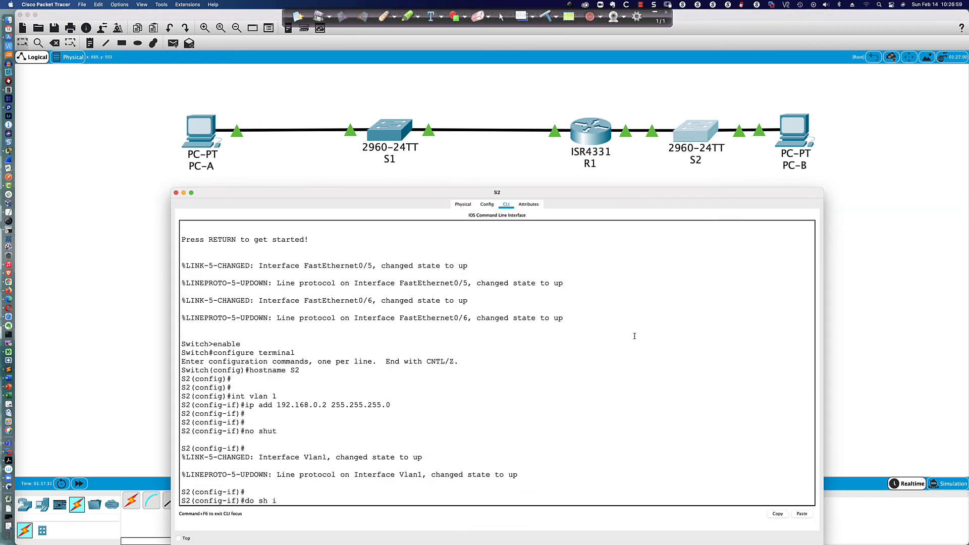
type("p route")
key("Return")
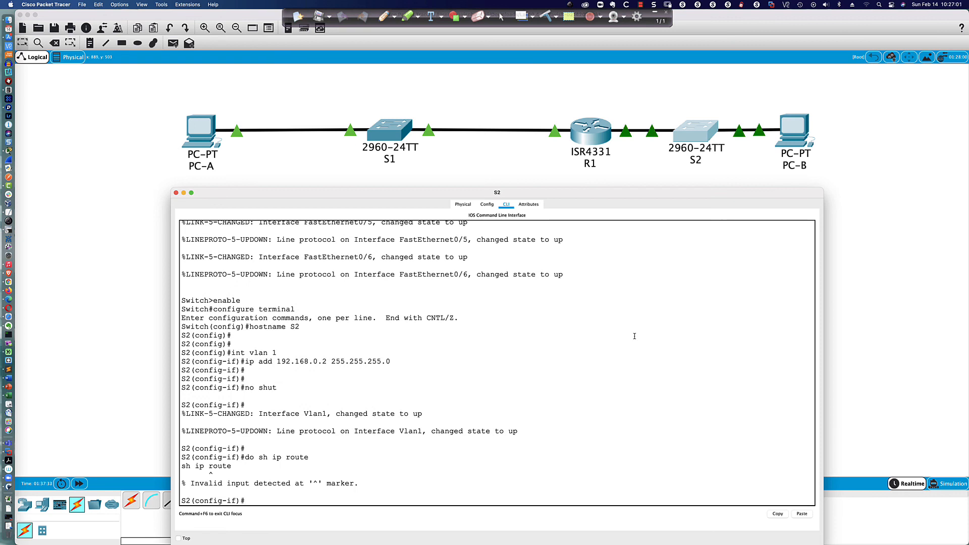
type("end")
key("Return")
key("Return")
key("Return")
key("Return")
key("Return")
key("Return")
key("Return")
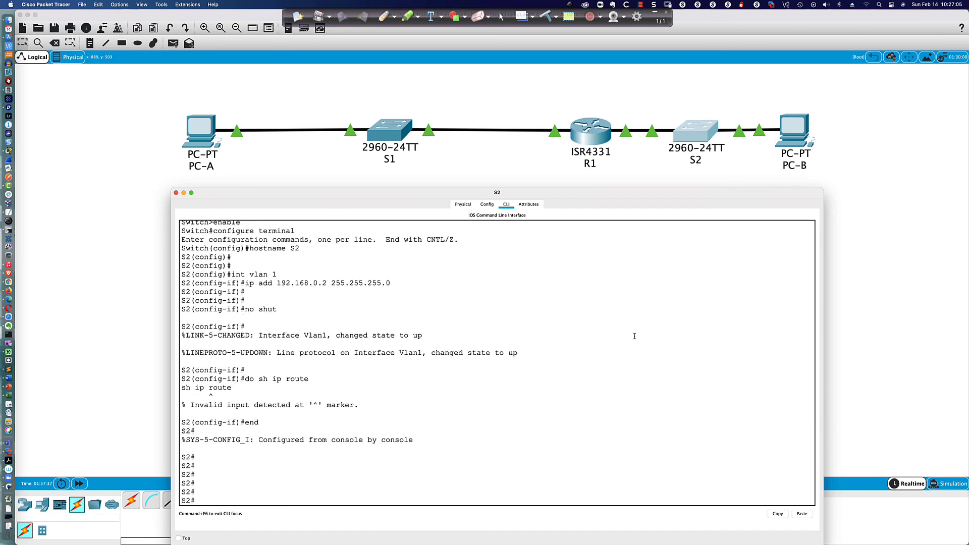
Step: Ping 192.168.1.3 and then 192.168.1.2 from S2
type("ping 192.168.1.3")
key("Return")
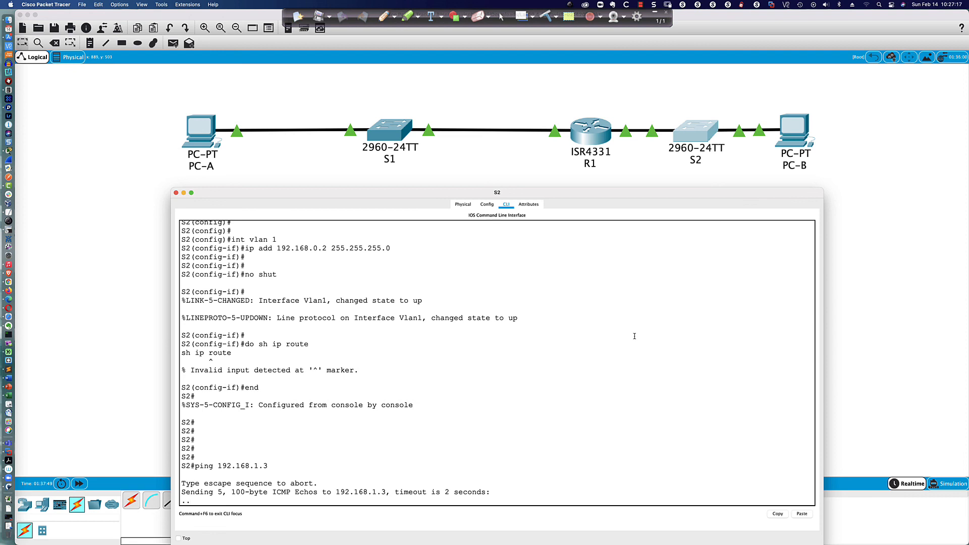
key("Up")
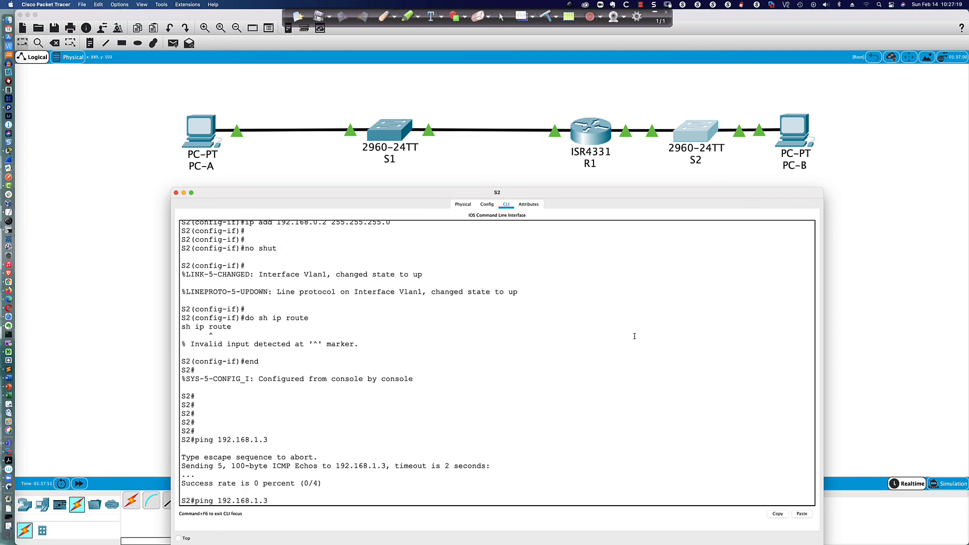
key("BackSpace")
type("2")
key("Return")
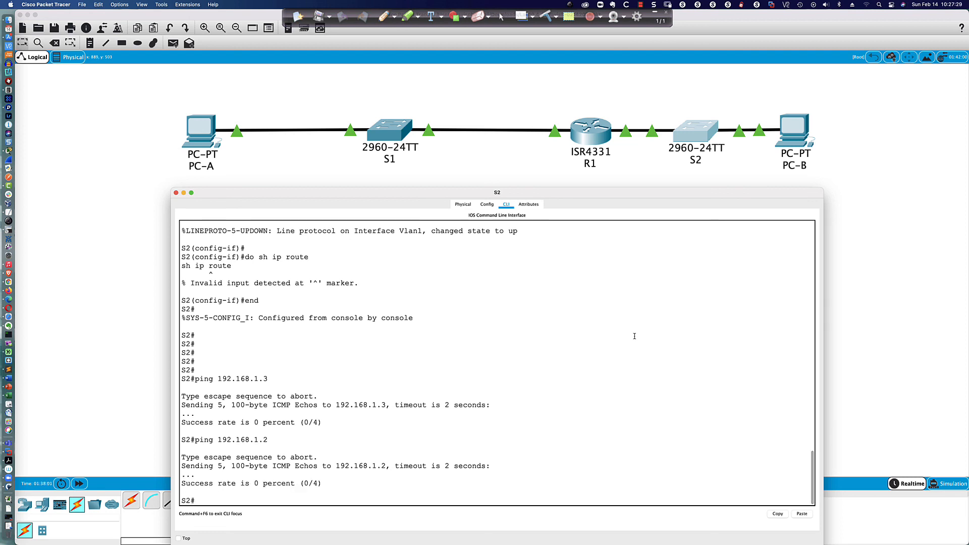
key("Return")
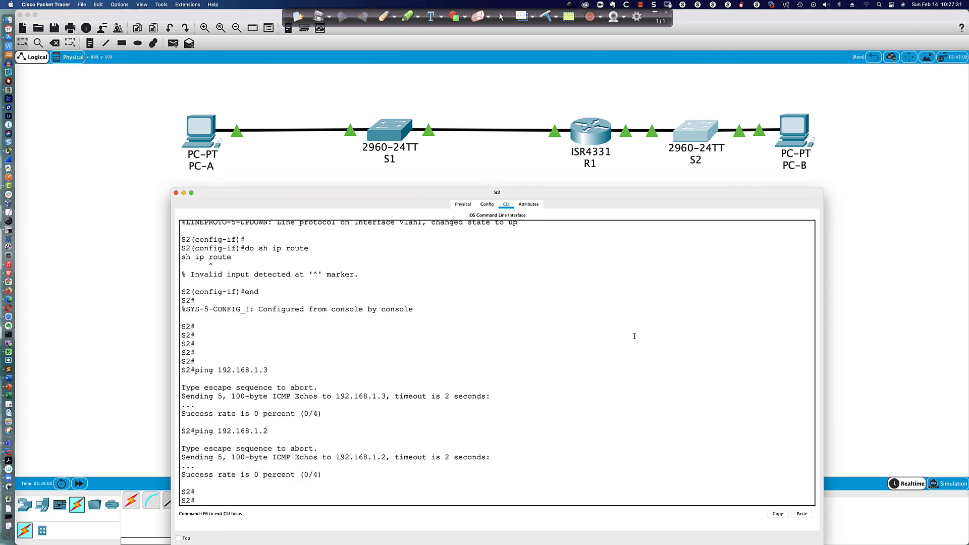
Step: In global configuration, set S2's ip default-gateway to 192.168.0.1
type("conf t")
key("Return")
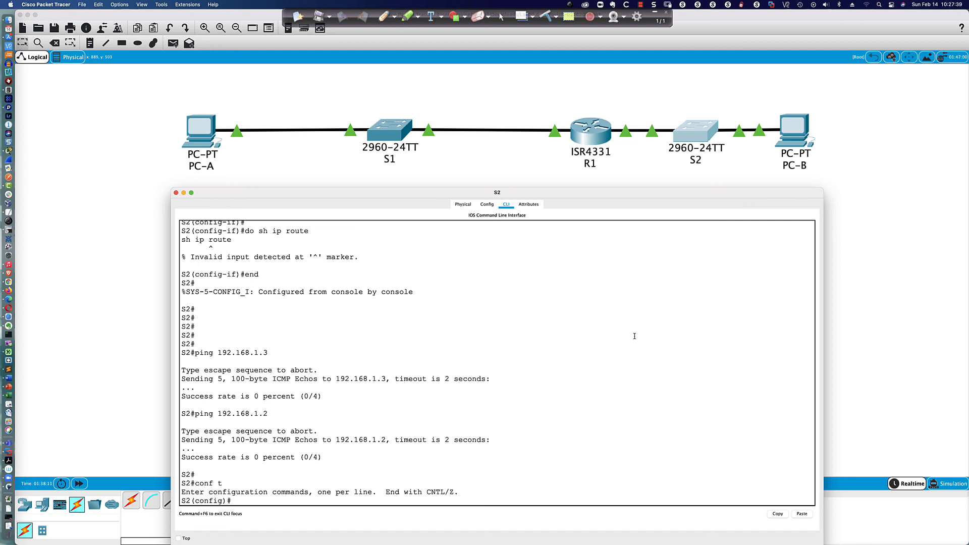
key("Return")
key("Return")
key("Return")
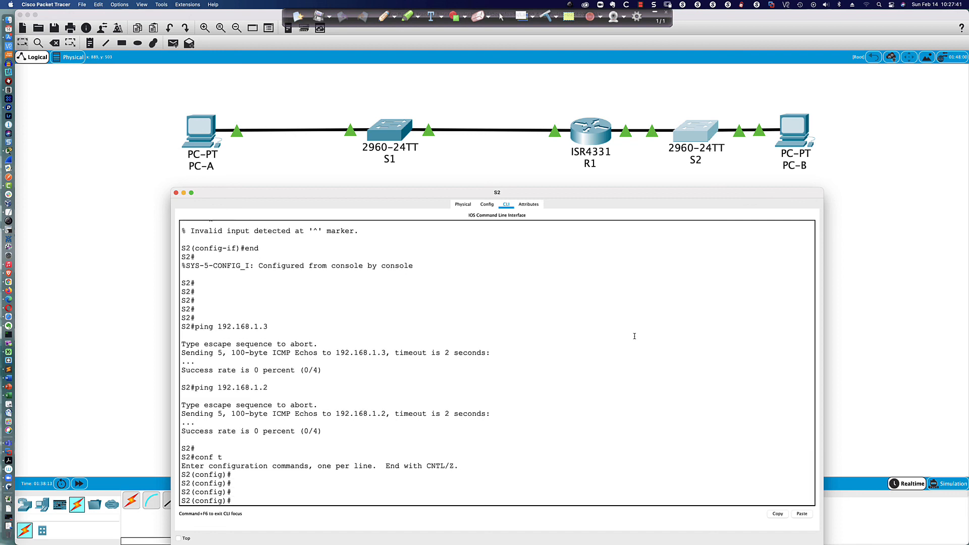
type("ip def")
key("Tab")
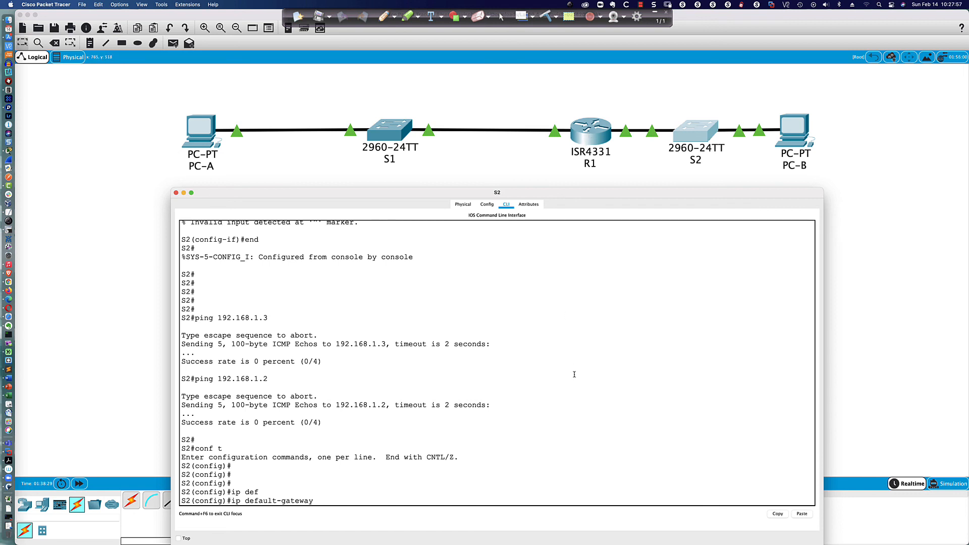
type("192.168.0.1")
key("Return")
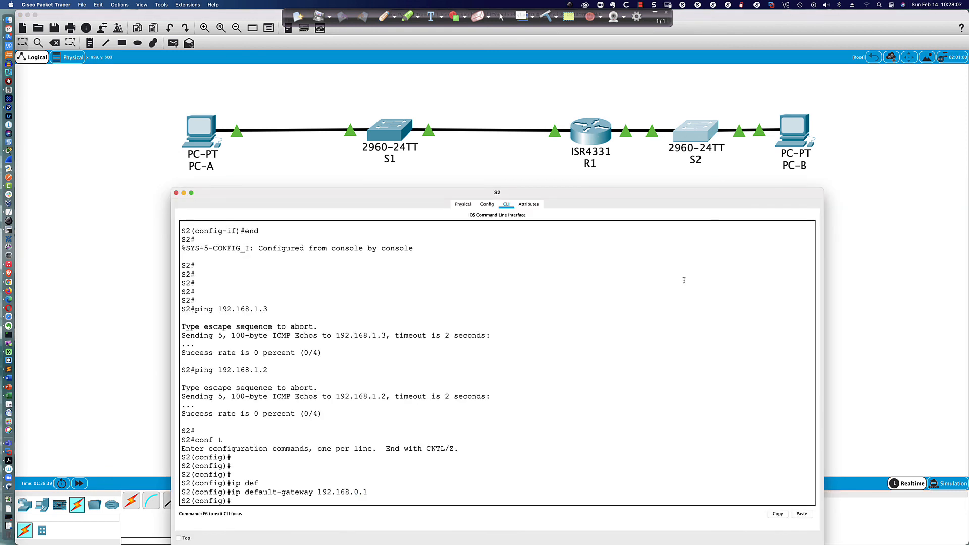
Step: Return to privileged mode and start another ping to 192.168.1.3
type("do sh ip route")
key("Up")
key("Up")
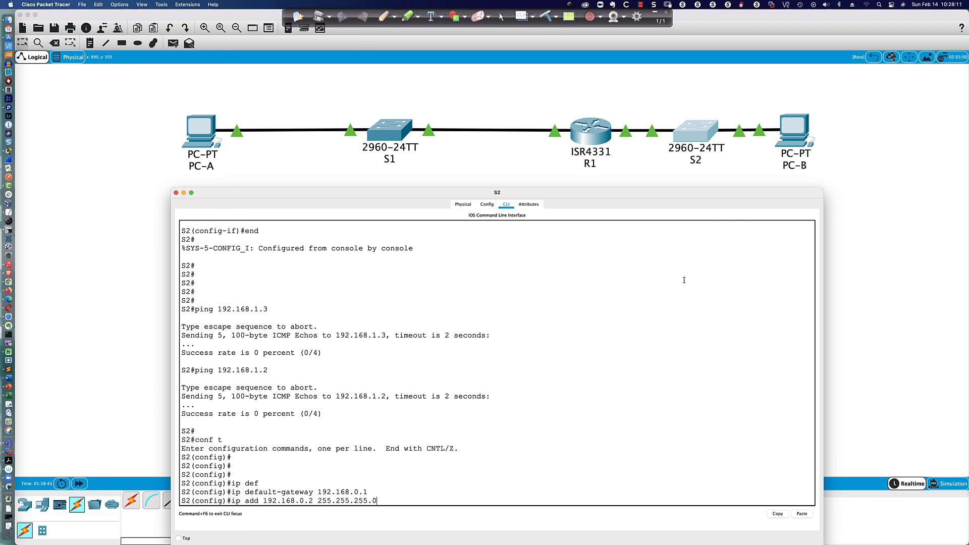
key("ctrl+z")
key("Return")
type("e")
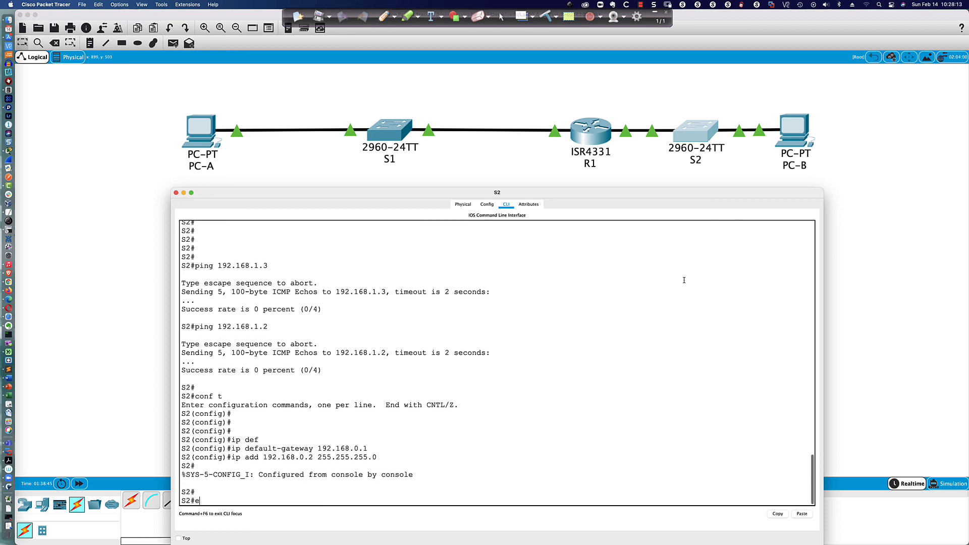
key("Return")
key("Return")
key("Return")
key("Return")
key("Return")
type("ping ")
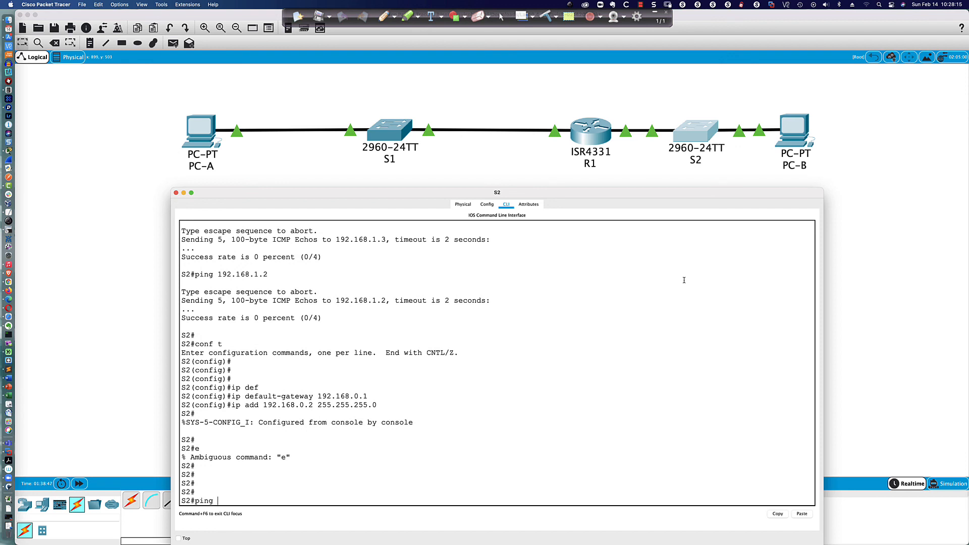
type("192.168.1.3")
key("Return")
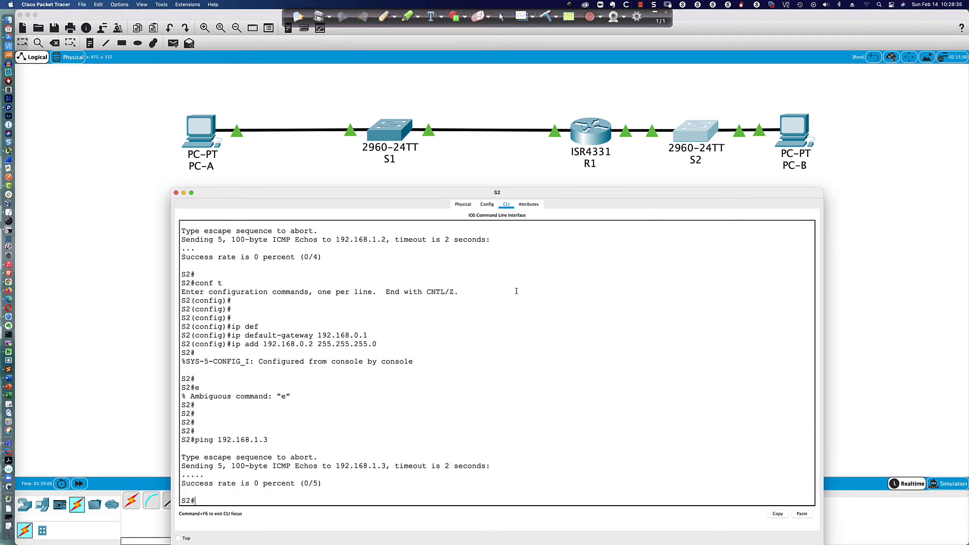
left_click(605, 134)
type("do sh ip int bri")
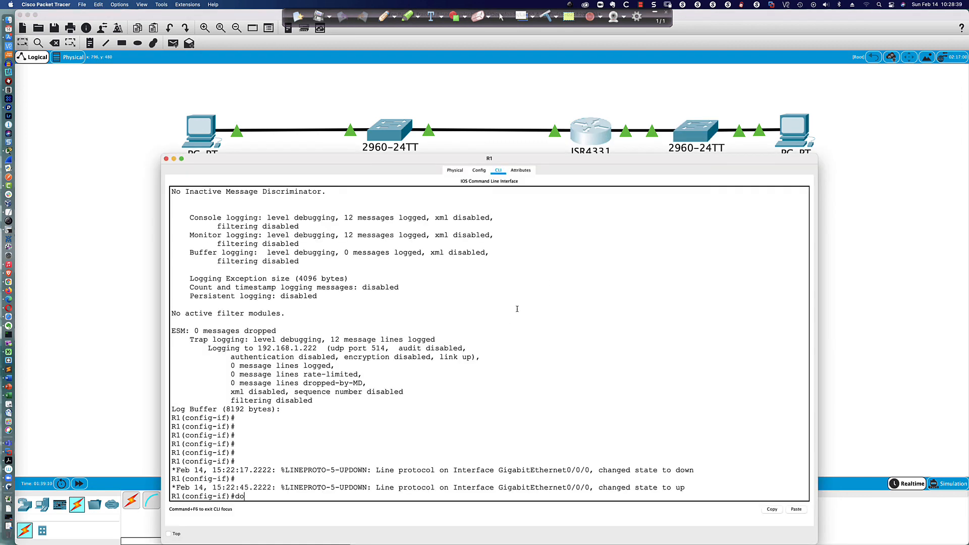
key("Return")
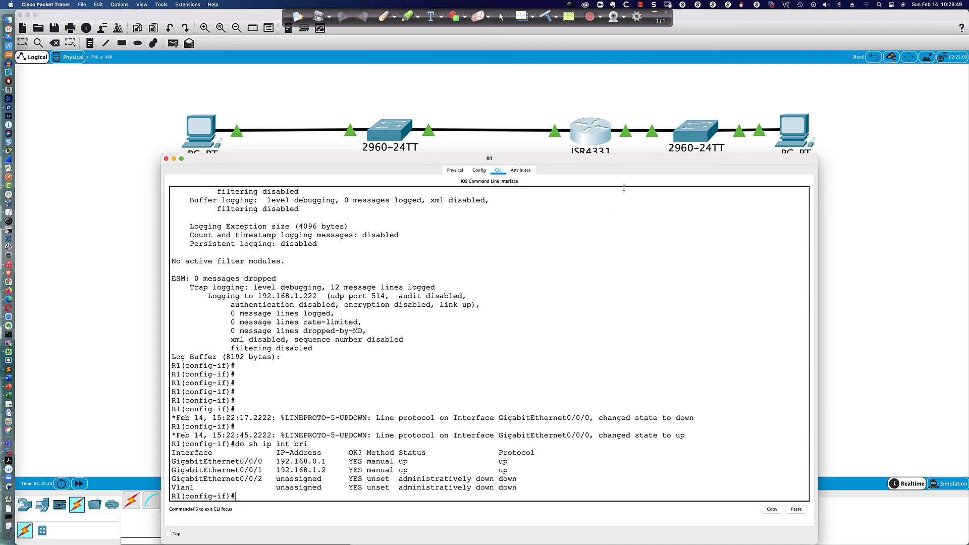
left_click(696, 132)
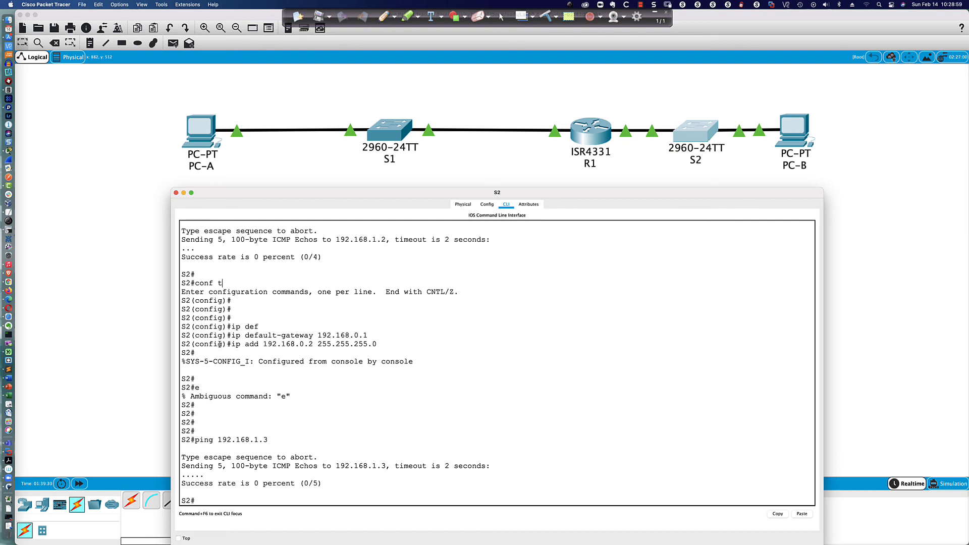
Step: Review S2's interface addresses with sh ip int bri and its configured default gateway
type("sh ip int bri")
key("Return")
key("space")
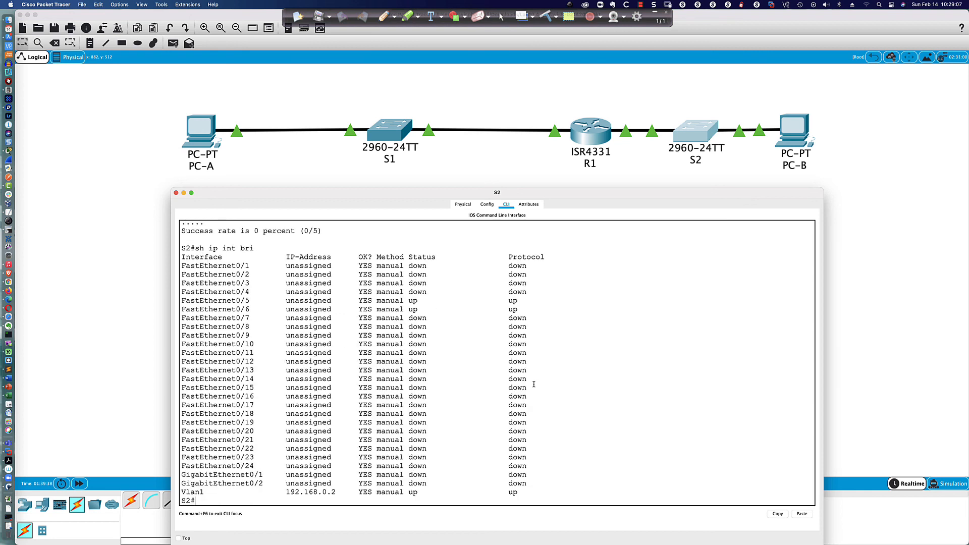
type("sh run | inc default")
key("Return")
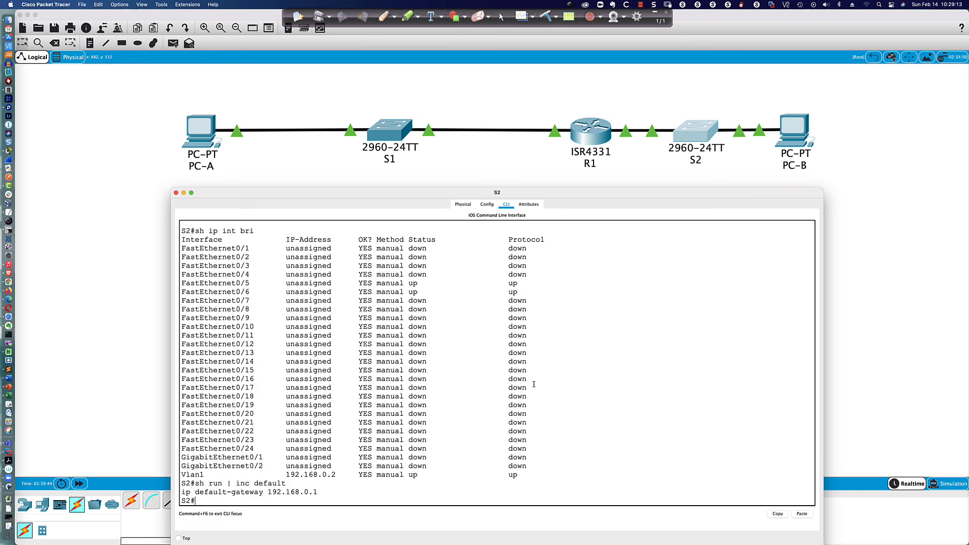
Step: Ping the gateway 192.168.0.1 and then 192.168.0.3 from S2
type("ping 192.168.0.1")
key("Return")
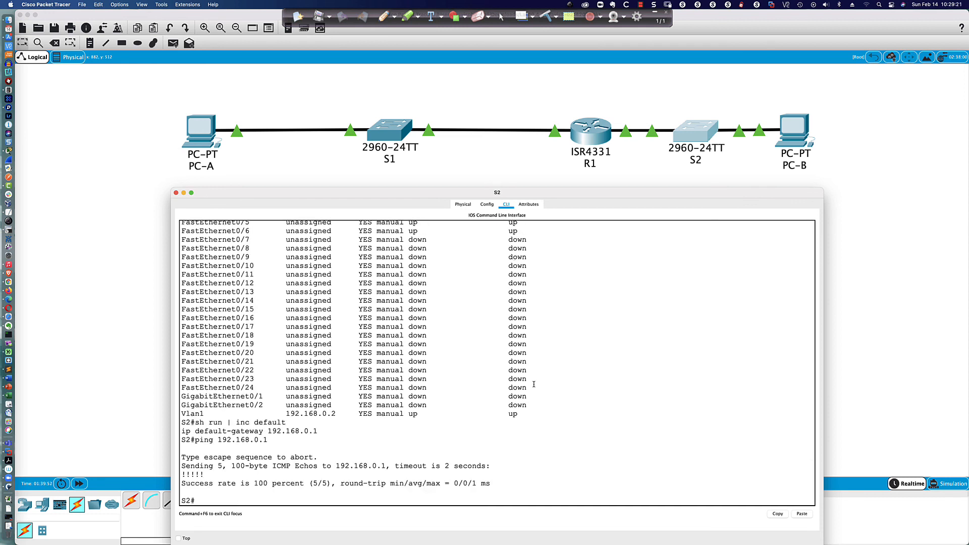
type("ping 192.168.0.3")
key("Return")
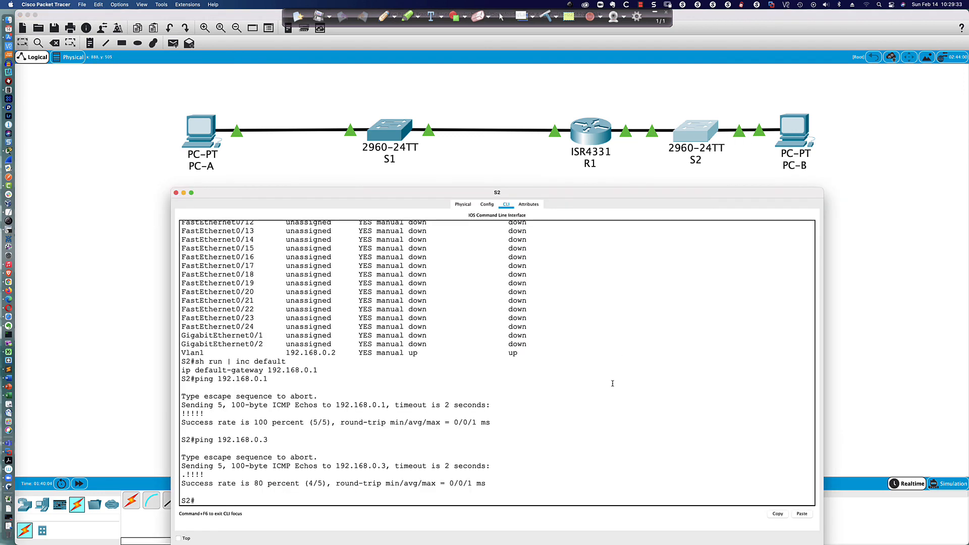
scroll(615, 272, "up", 3)
scroll(624, 280, "down", 3)
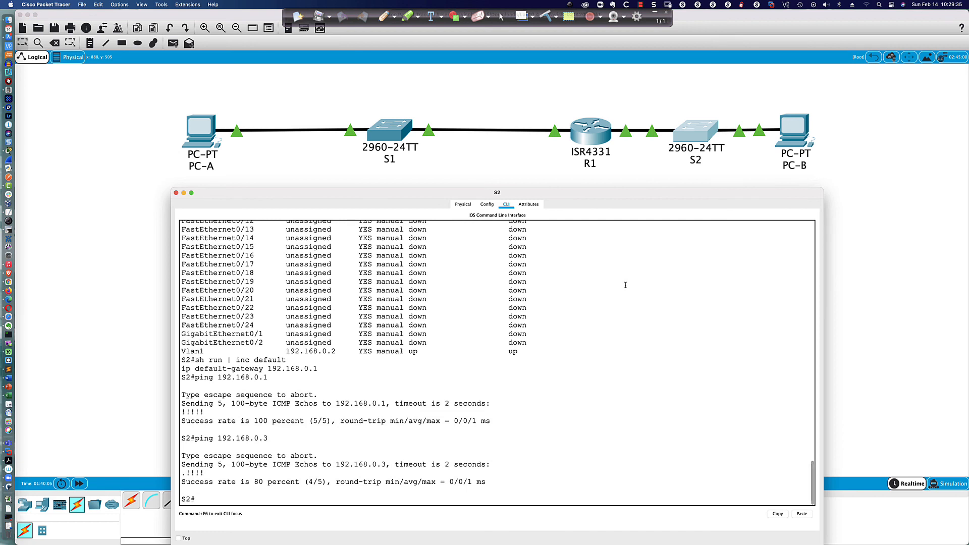
Step: Ping R1 at 192.168.1.2, then PC-A at 192.168.1.3 from S2
type("ping 192.168.1.2")
key("Return")
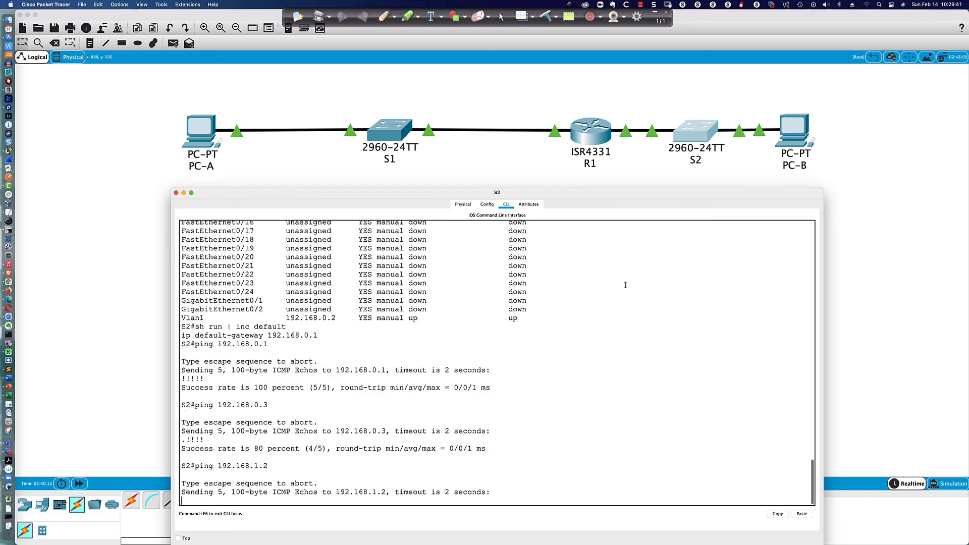
key("Up")
key("BackSpace")
type("3")
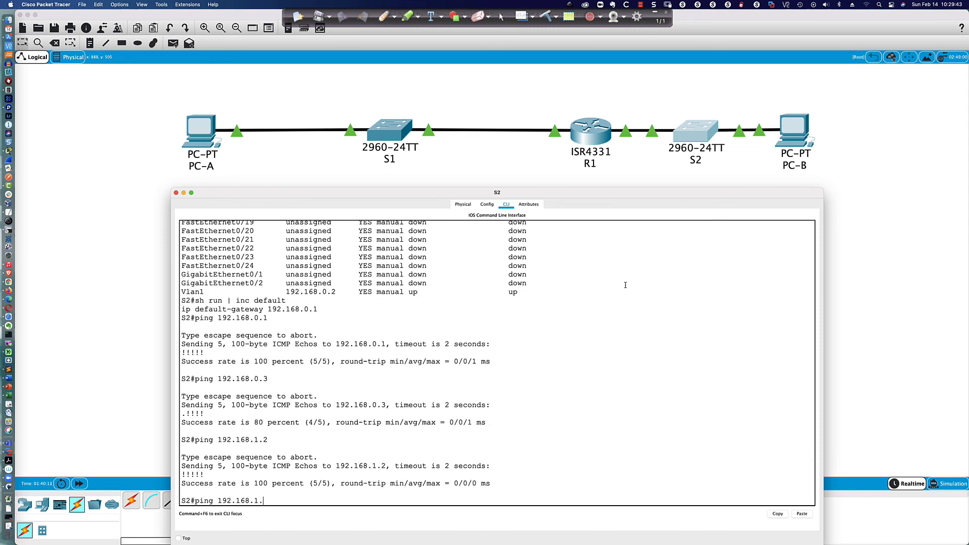
key("Return")
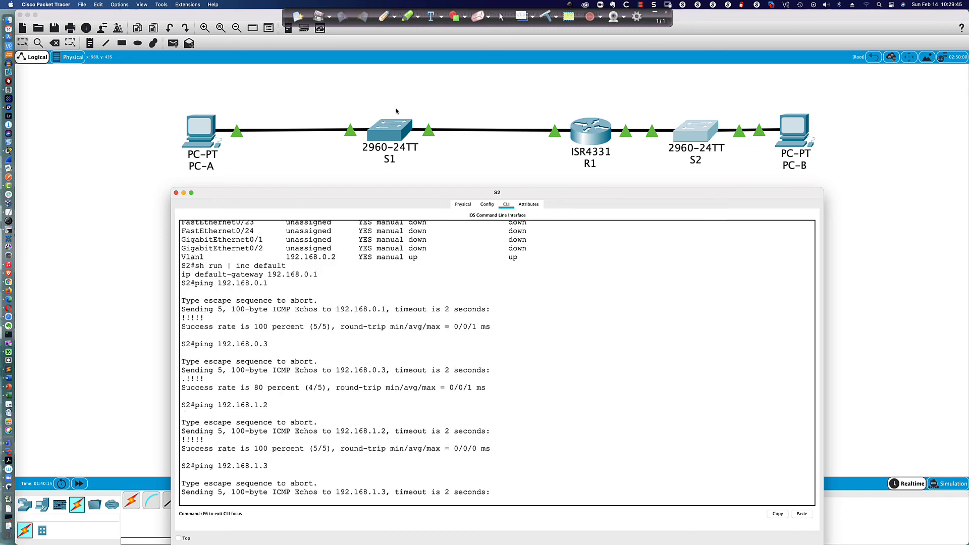
Step: Check PC-A's IP configuration: 192.168.1.3 with gateway 192.168.1.1
left_click(207, 137)
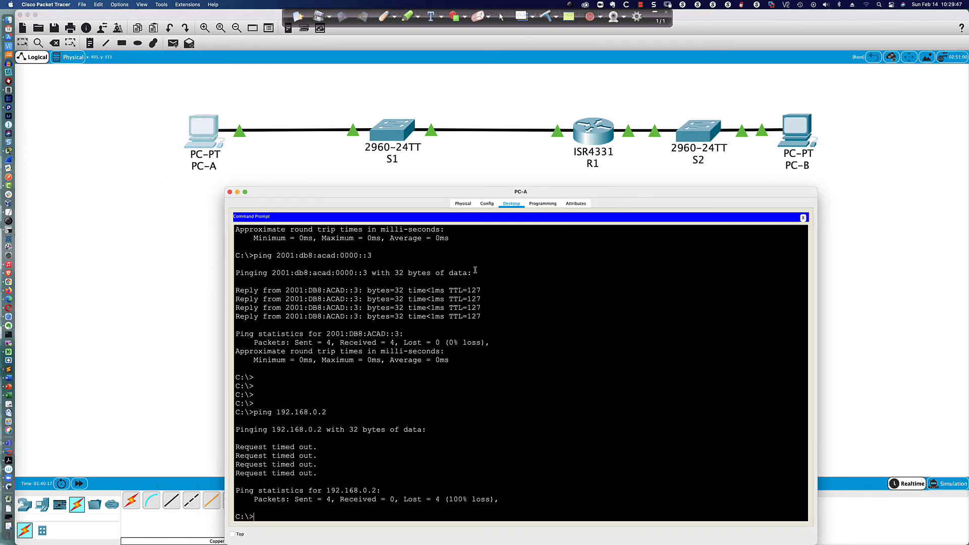
left_click(802, 218)
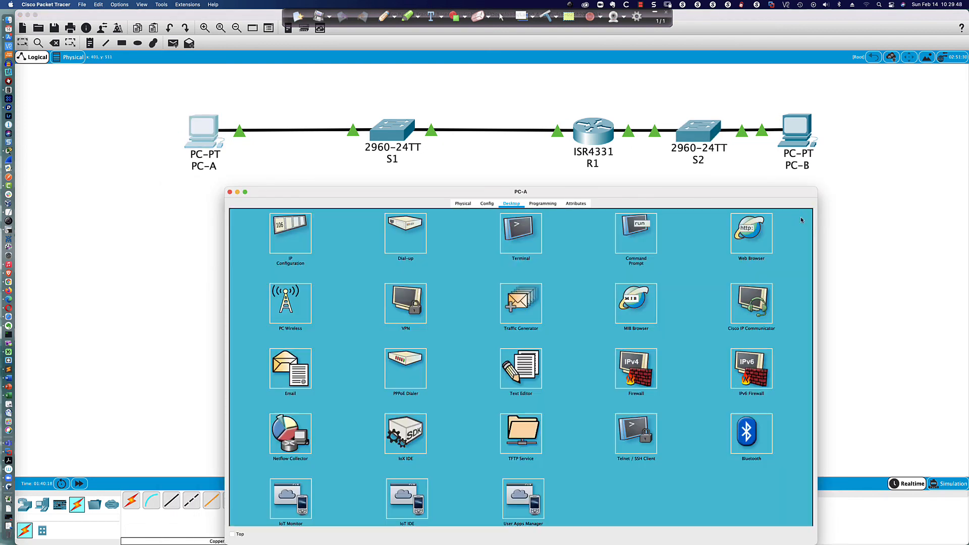
left_click(307, 240)
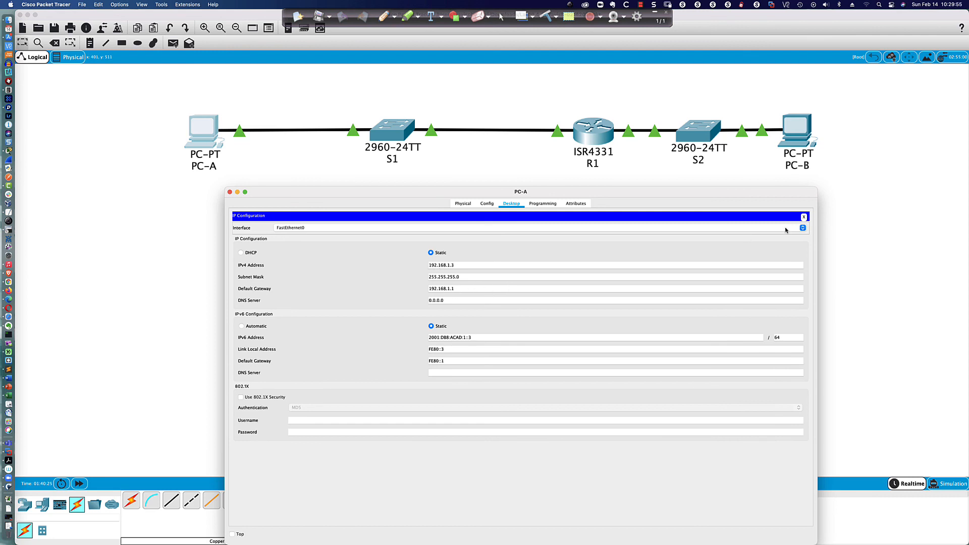
left_click(803, 218)
Step: Re-run S2's ping to 192.168.1.3
left_click(697, 146)
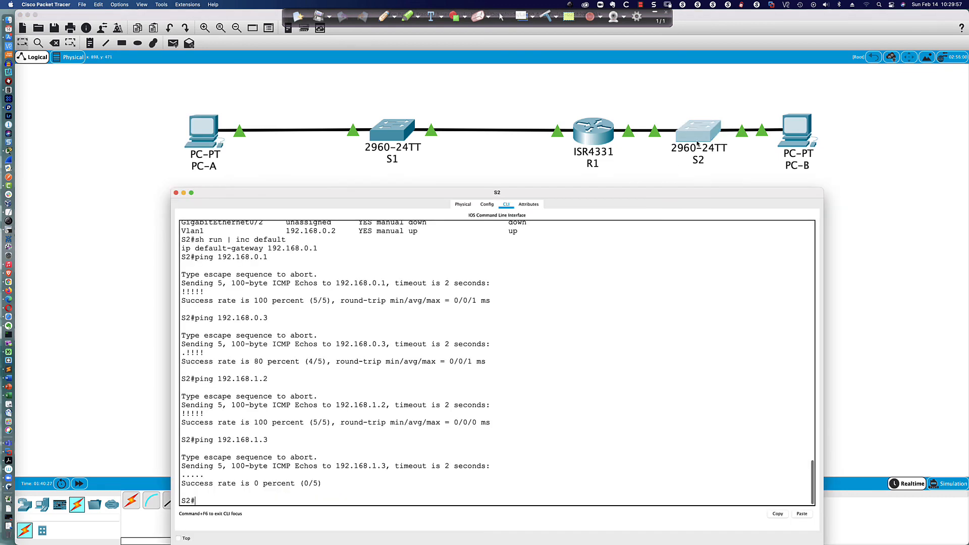
key("Up")
key("Return")
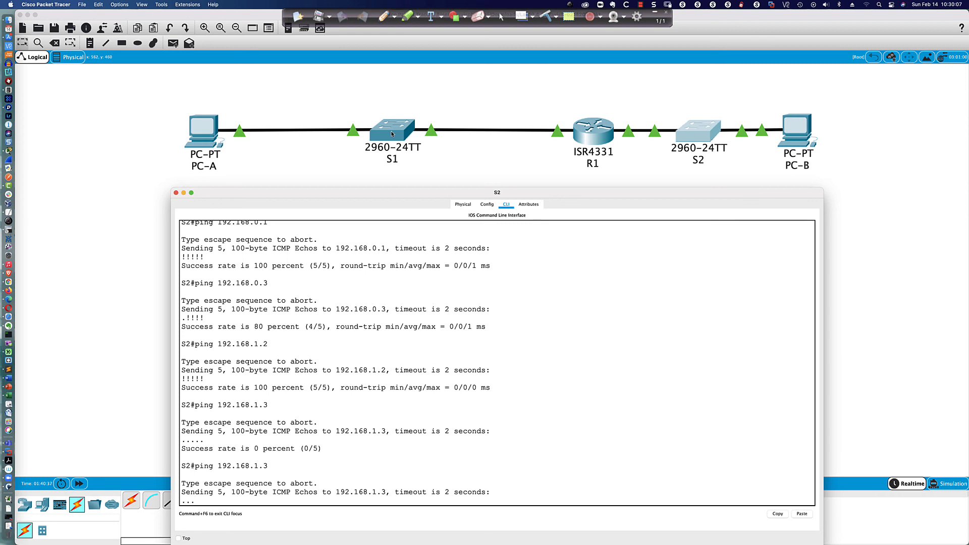
Step: In R1's CLI, highlight the GigabitEthernet0/0/1 entry still showing 192.168.1.2
left_click(580, 129)
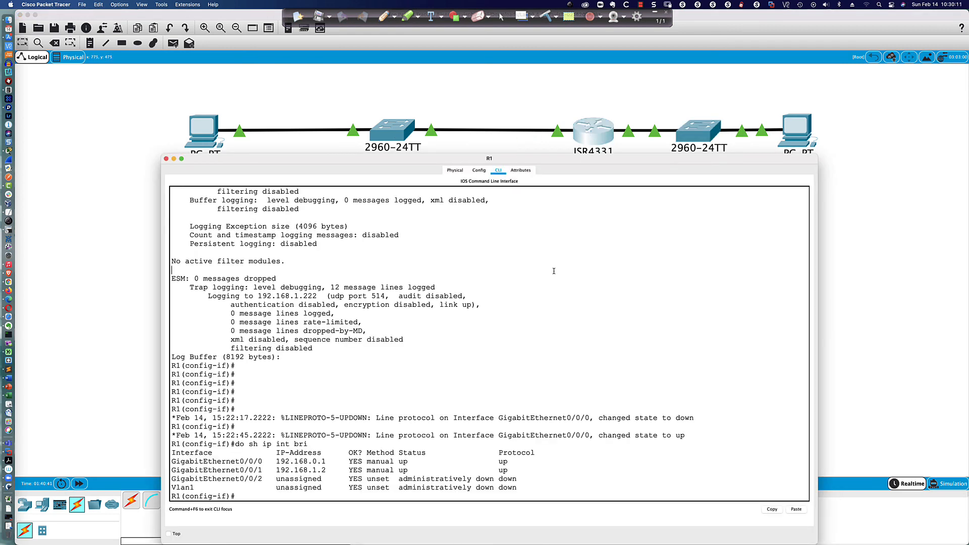
key("Return")
key("Return")
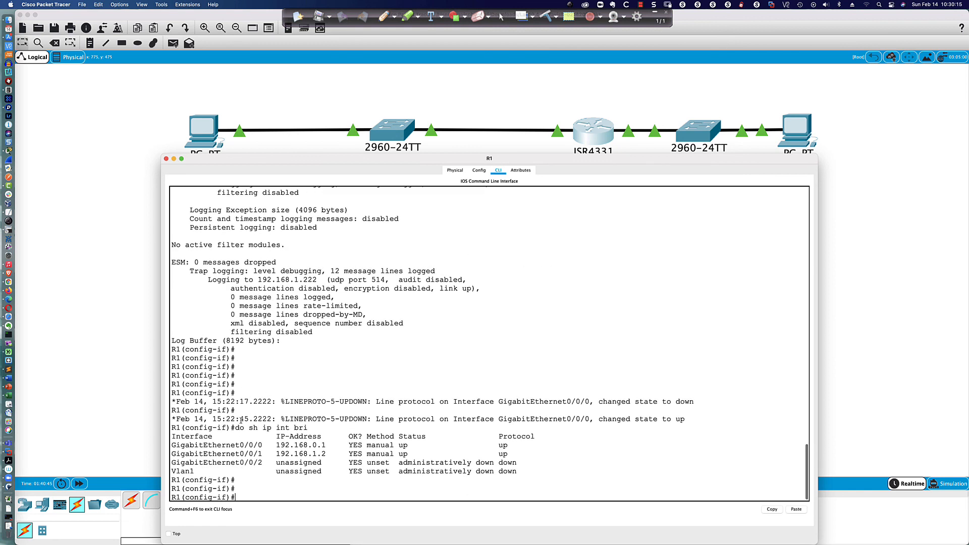
left_click_drag(172, 454, 419, 457)
scroll(419, 456, "down", 1)
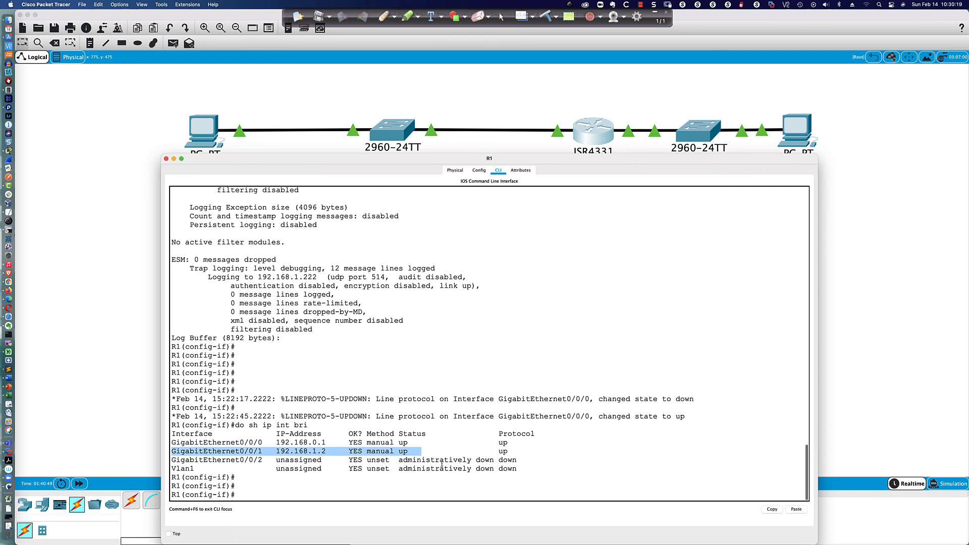
left_click(488, 487)
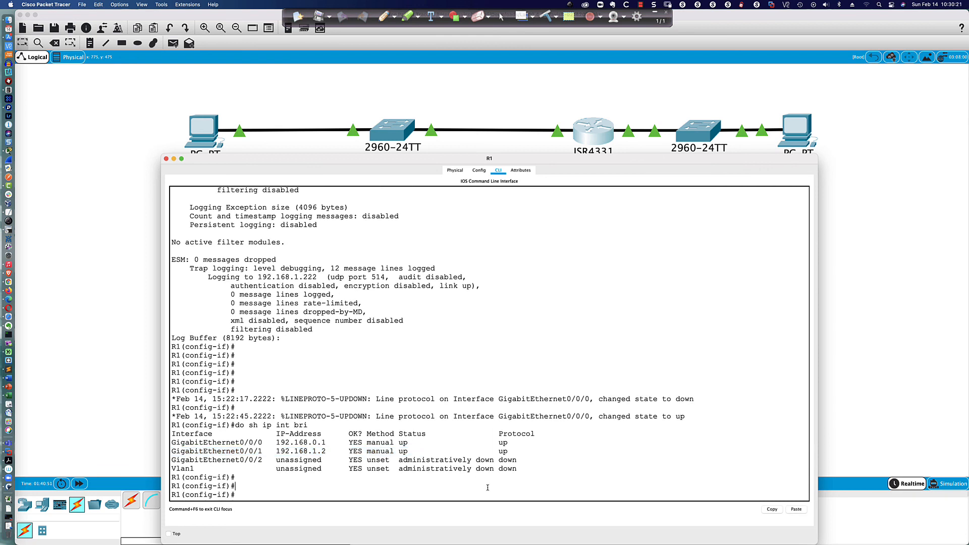
key("Return")
key("Return")
key("Return")
key("Return")
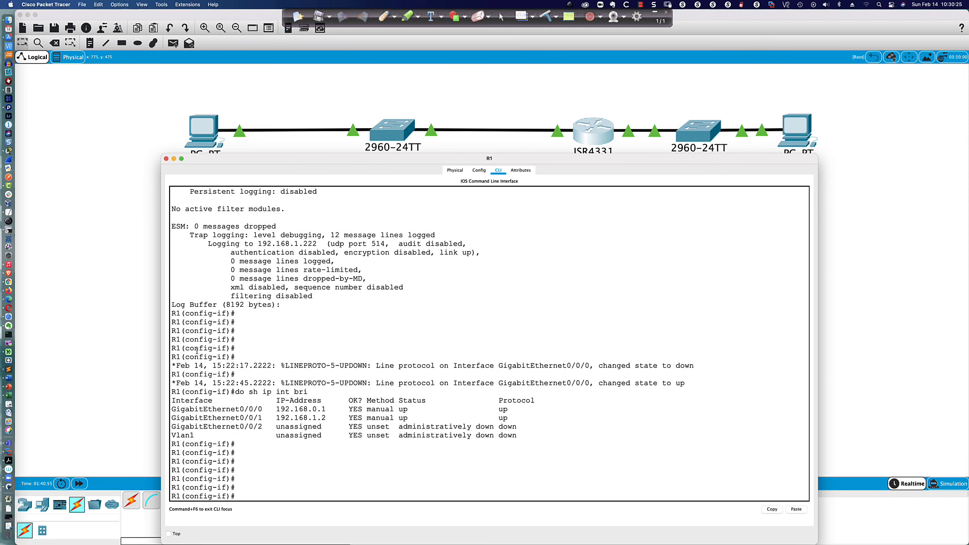
scroll(370, 132, "down", 2)
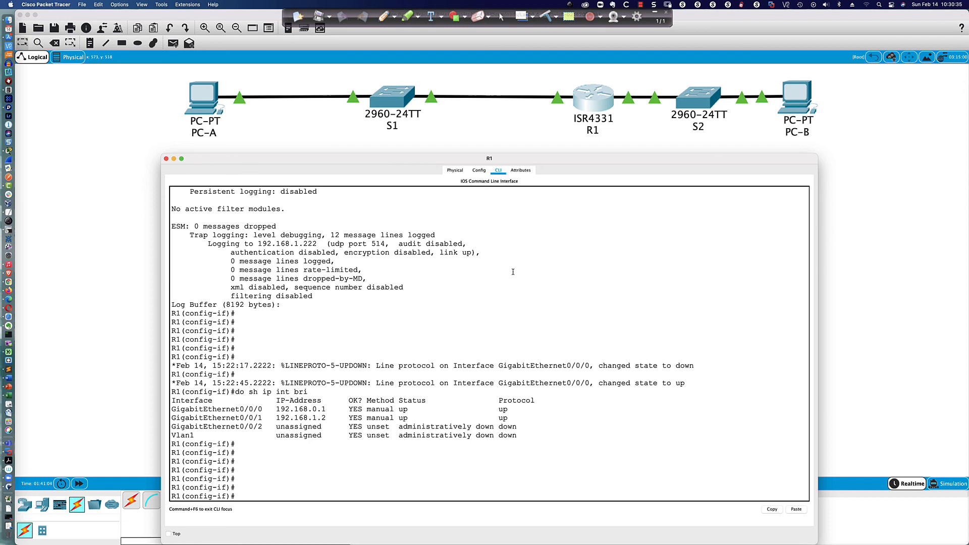
key("Return")
key("Return")
key("Return")
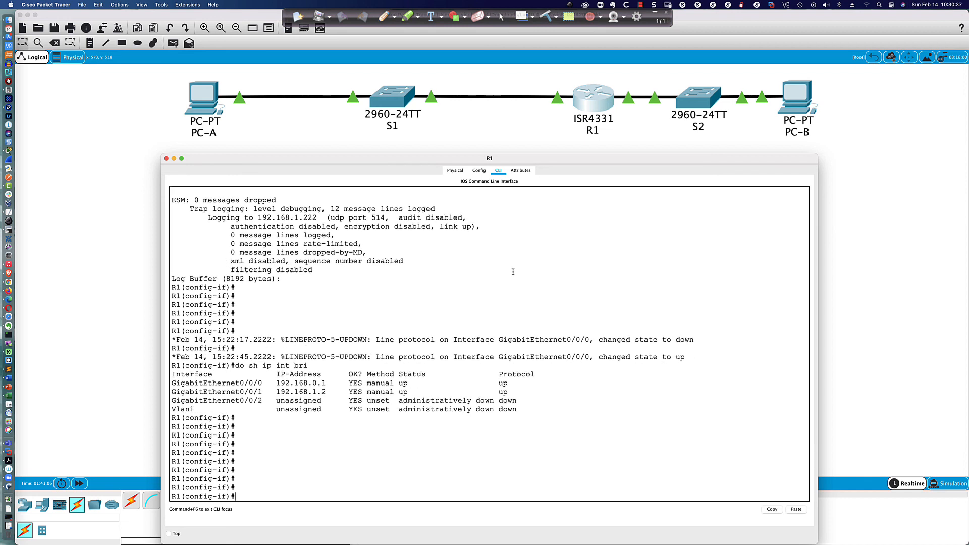
Step: Readdress R1's gi0/0/1 to 192.168.1.1 255.255.255.0, then recall S2's ping to 192.168.1.3
type("int gi0/0/1")
key("Return")
left_click(539, 142)
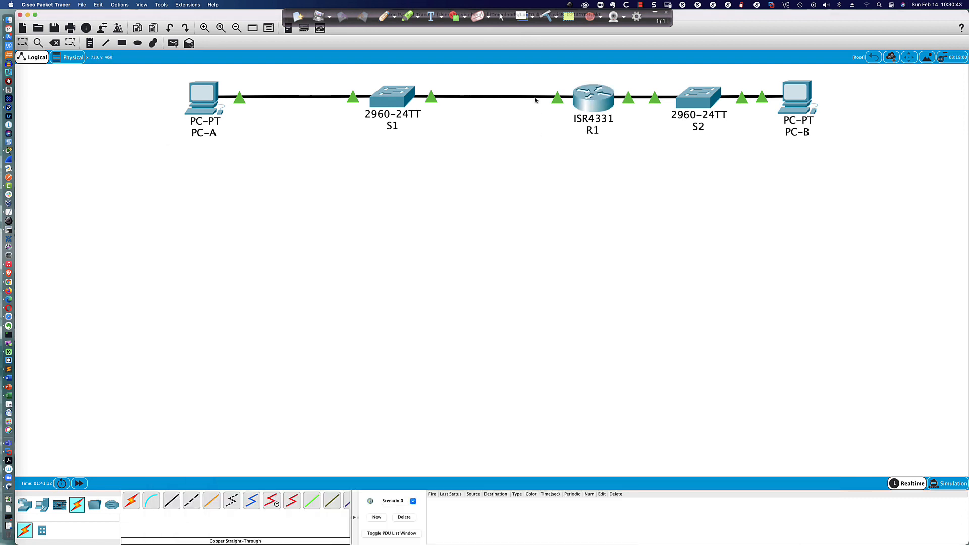
left_click(593, 98)
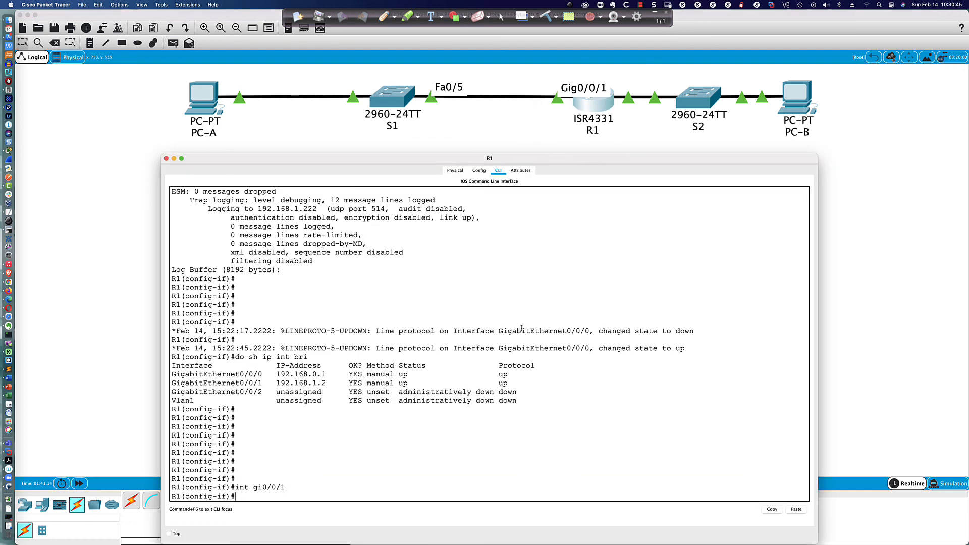
type("ip add 192.168.1.")
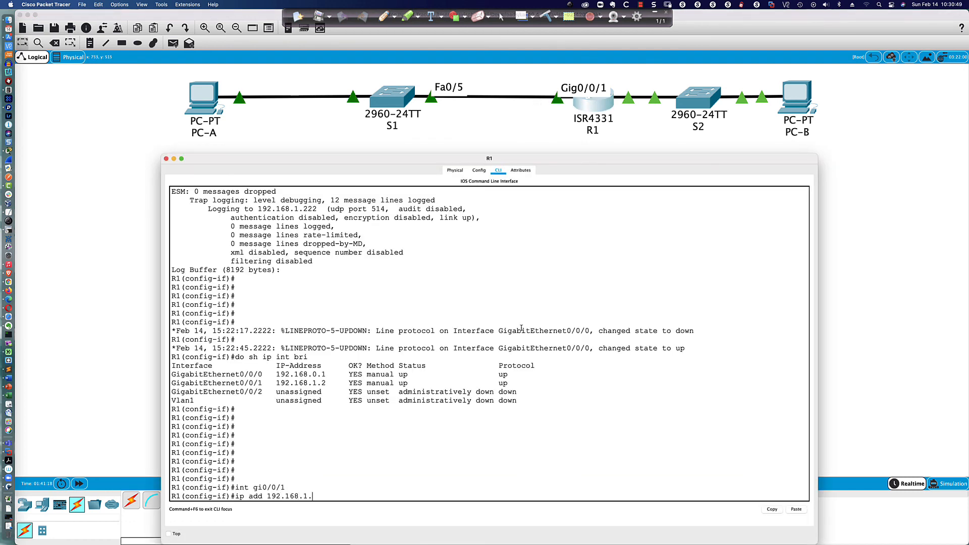
type("1 255.255.255.0")
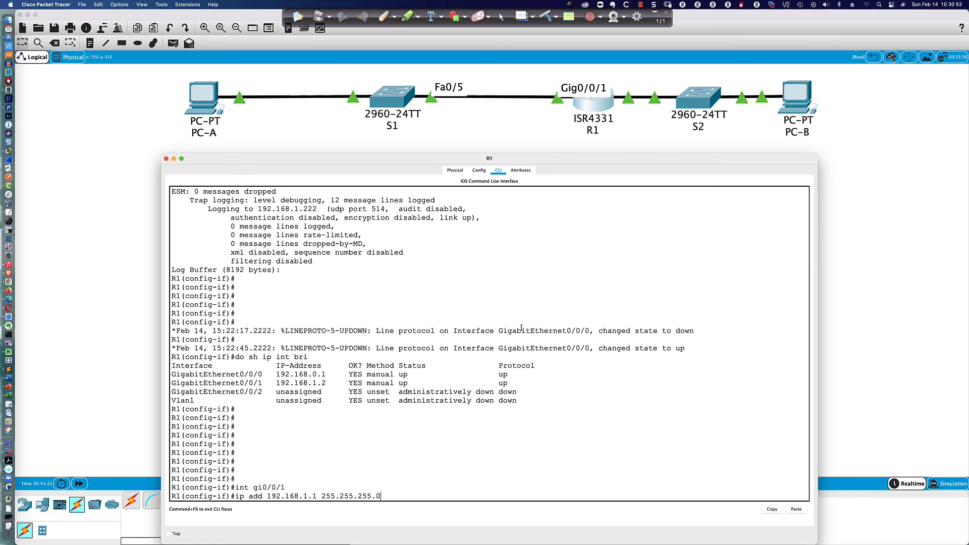
key("Return")
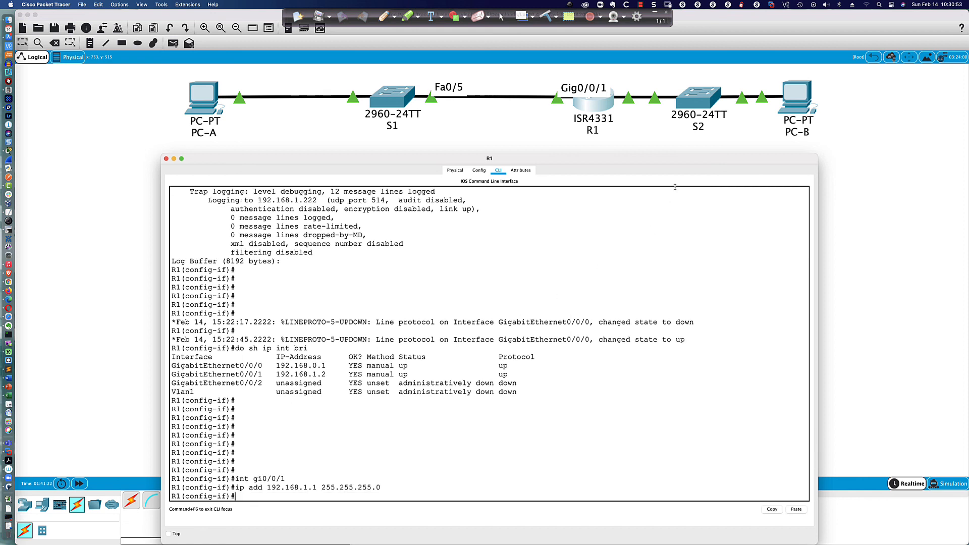
left_click(701, 98)
key("Up")
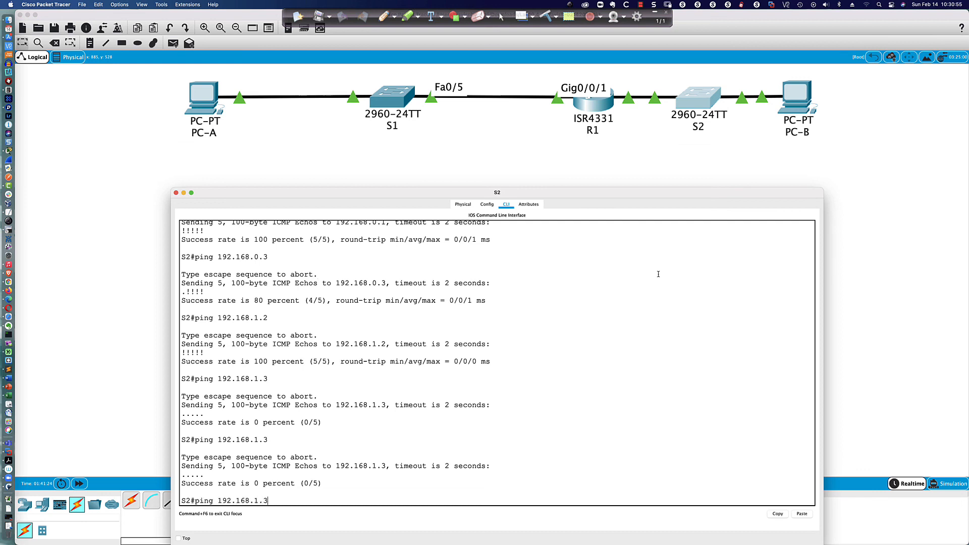
Step: Re-run ping 192.168.1.3 from S2 several times, confirming 100 percent (5/5) success
key("Return")
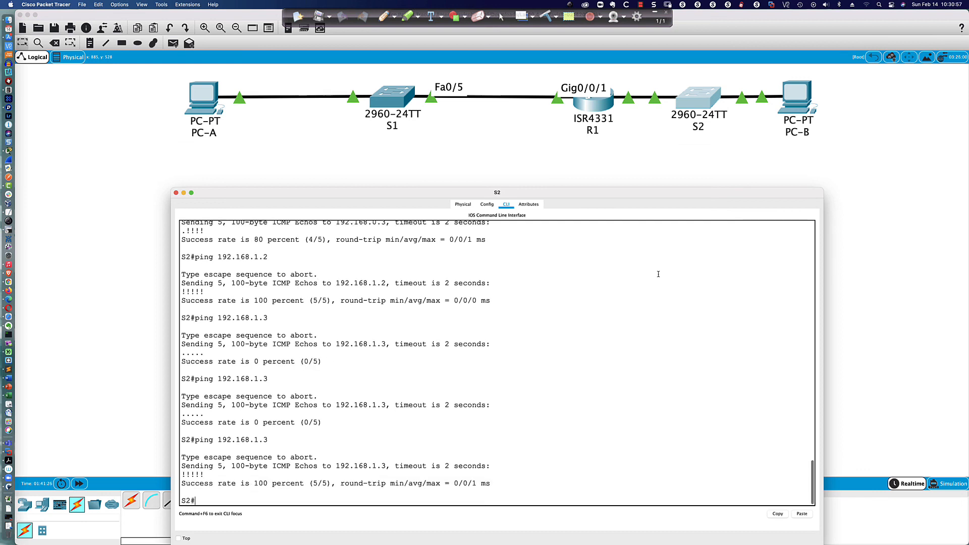
key("Up")
key("Return")
key("Up")
key("Return")
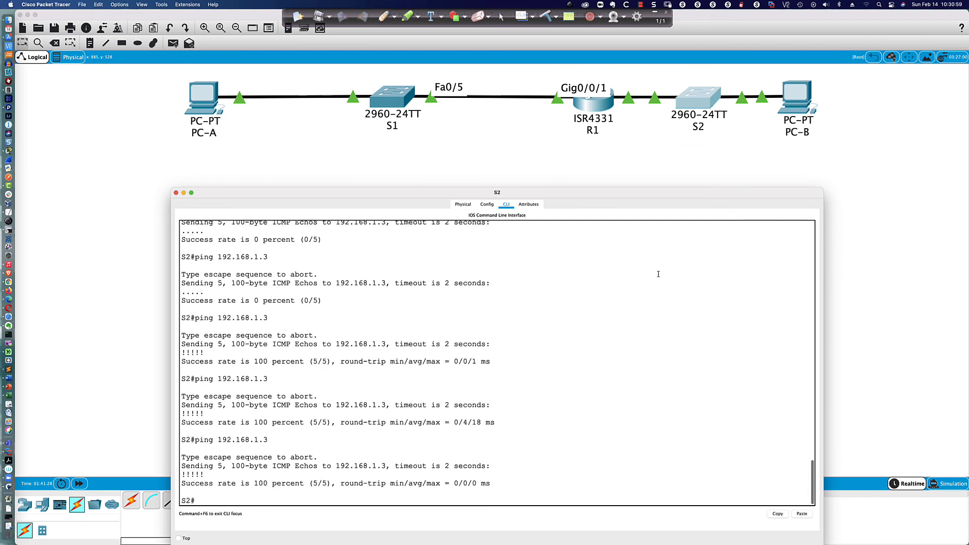
key("Up")
key("Return")
Step: Ping 192.168.1.2 from S2 repeatedly until it reaches 100 percent, then switch to the course title slide
key("Up")
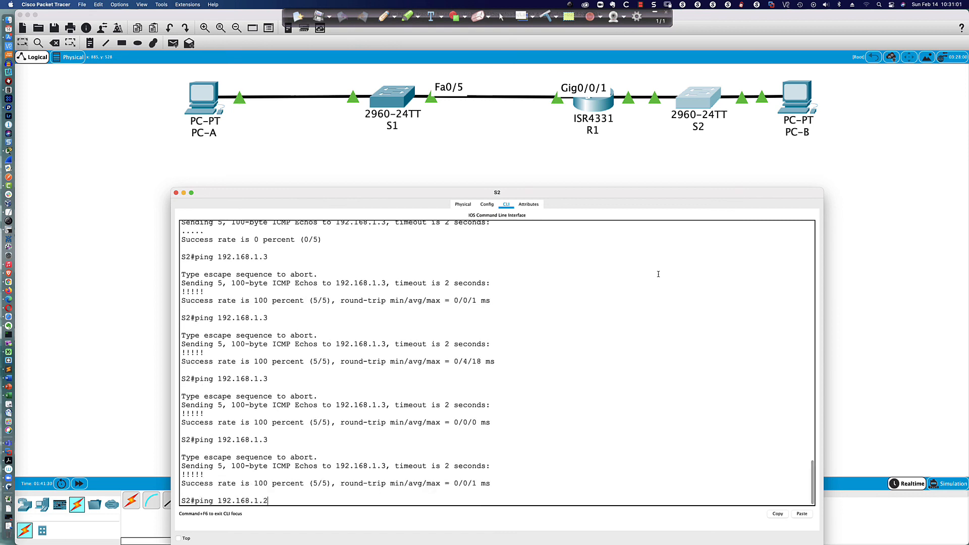
key("BackSpace")
type("2")
key("Return")
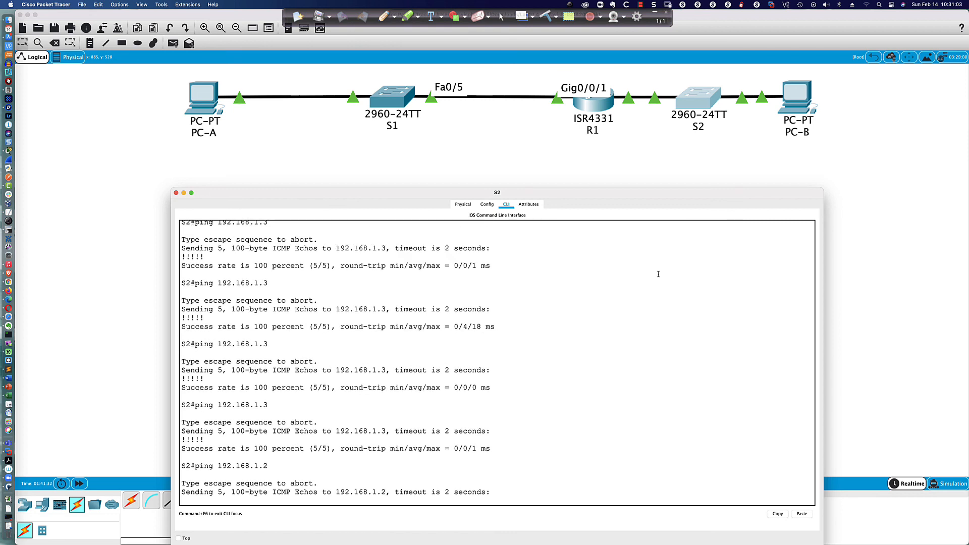
key("Up")
key("Return")
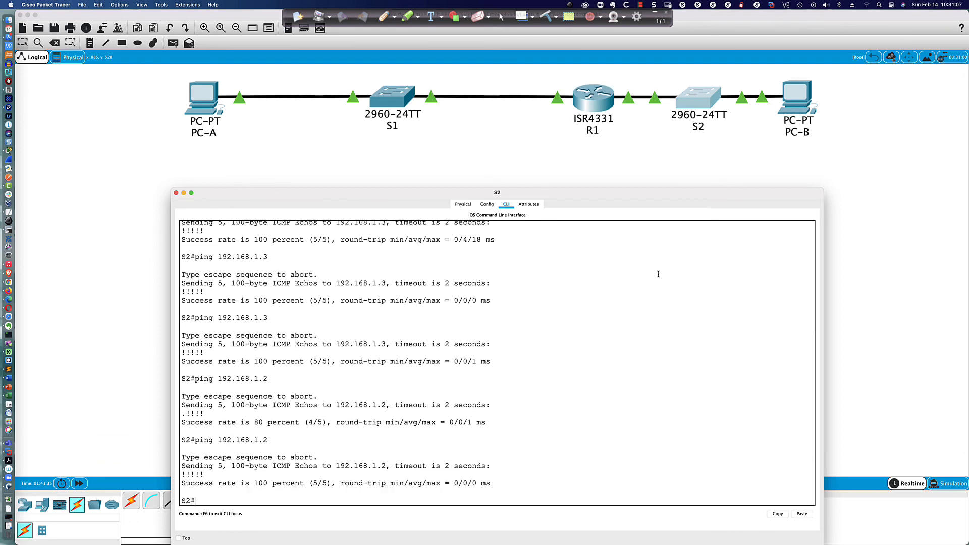
key("Up")
key("Return")
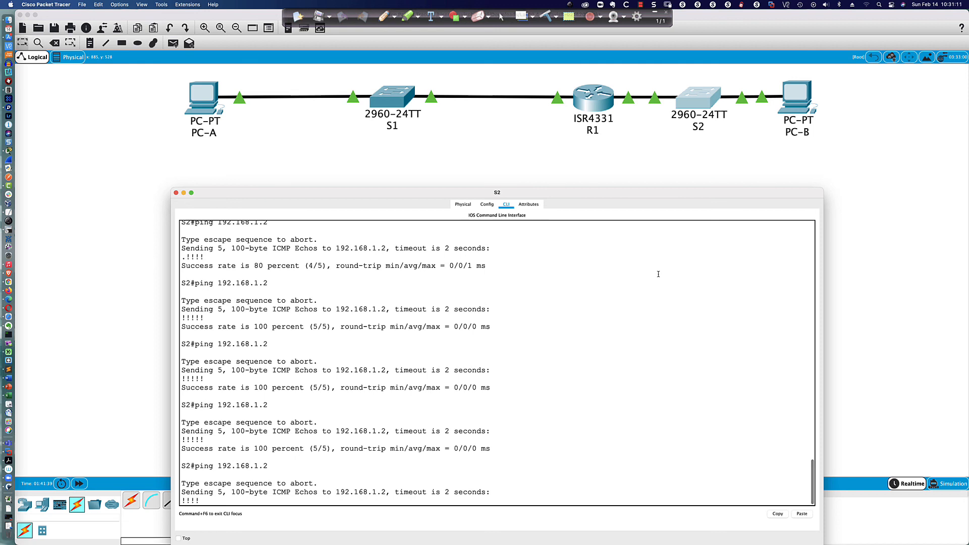
key("Up")
key("Return")
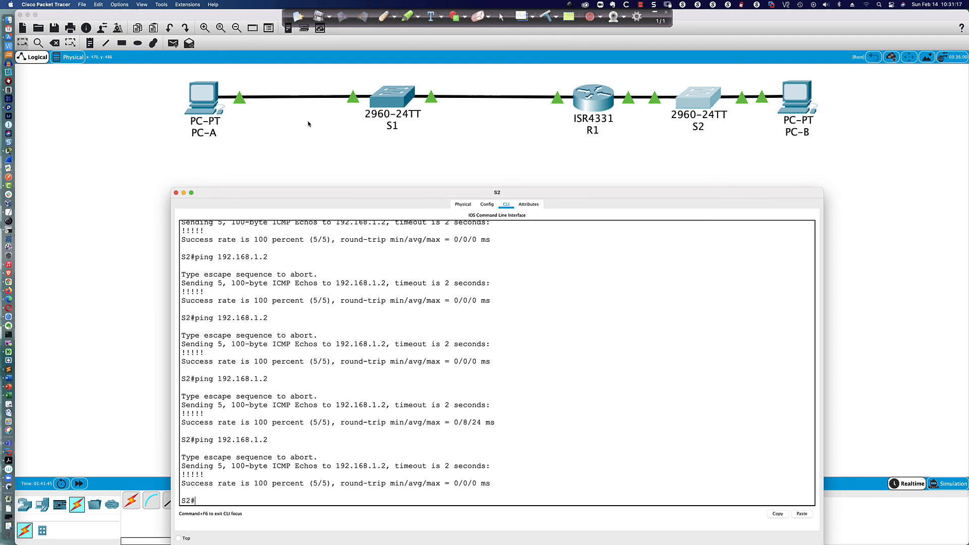
left_click(654, 12)
key("super+Tab")
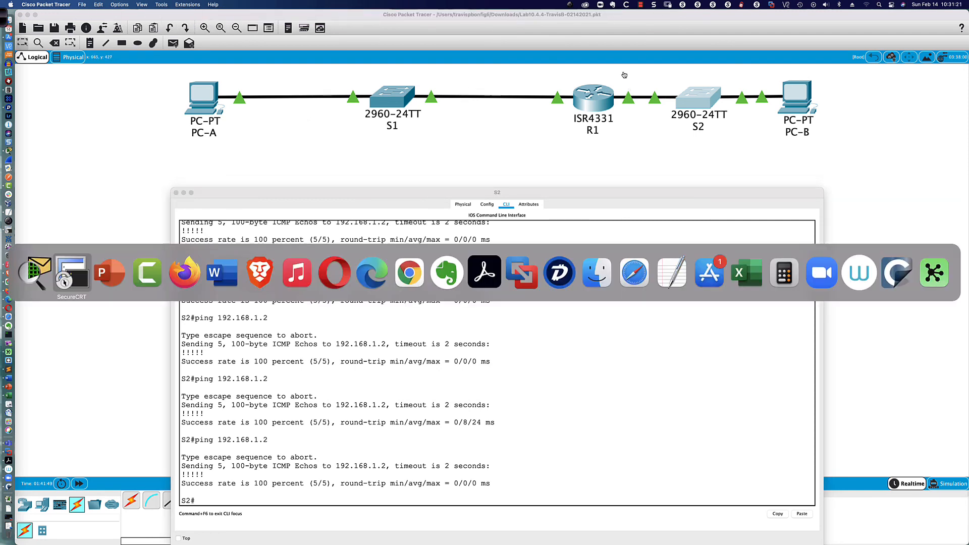